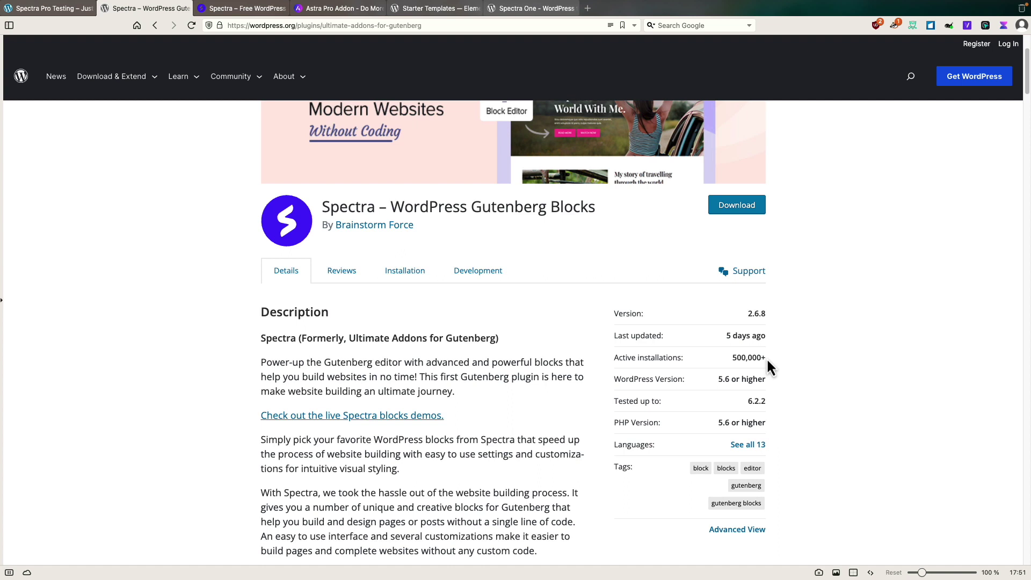
- Examine the Spectra plugin's installation details, description and user ratings on its WordPress.org page
scroll(767, 361, down, 5)
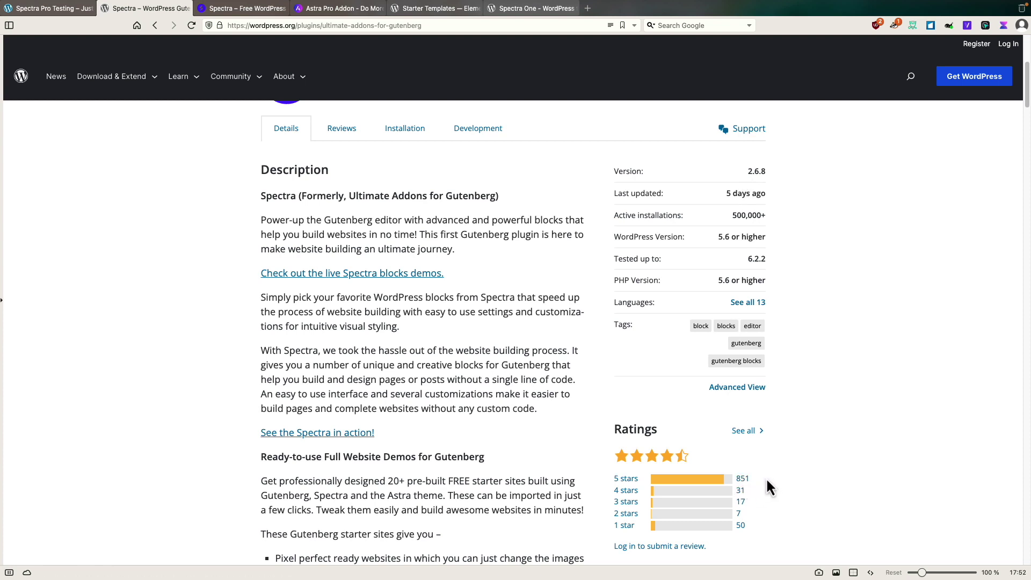
scroll(757, 483, down, 3)
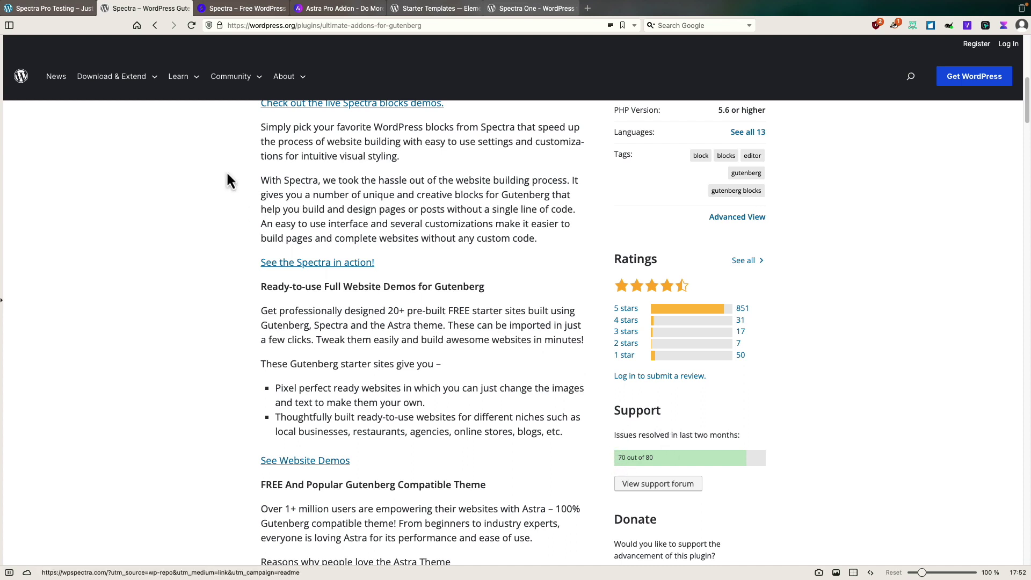
- Open the Visual Website Builder feature page on the Spectra website and examine its sections from Flexboxes through the templates library
click(248, 11)
mouse_move(374, 70)
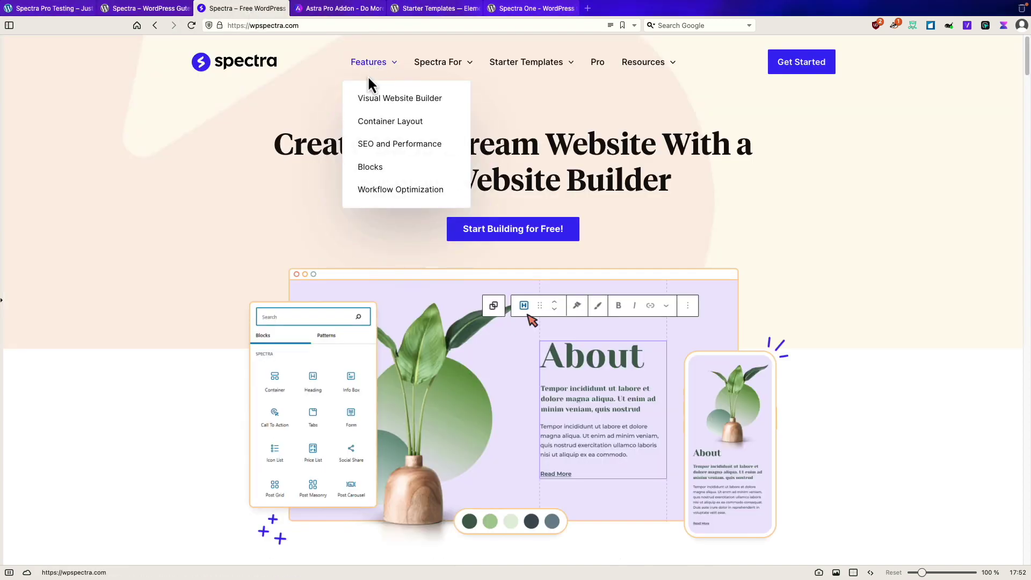
click(362, 101)
scroll(234, 317, down, 10)
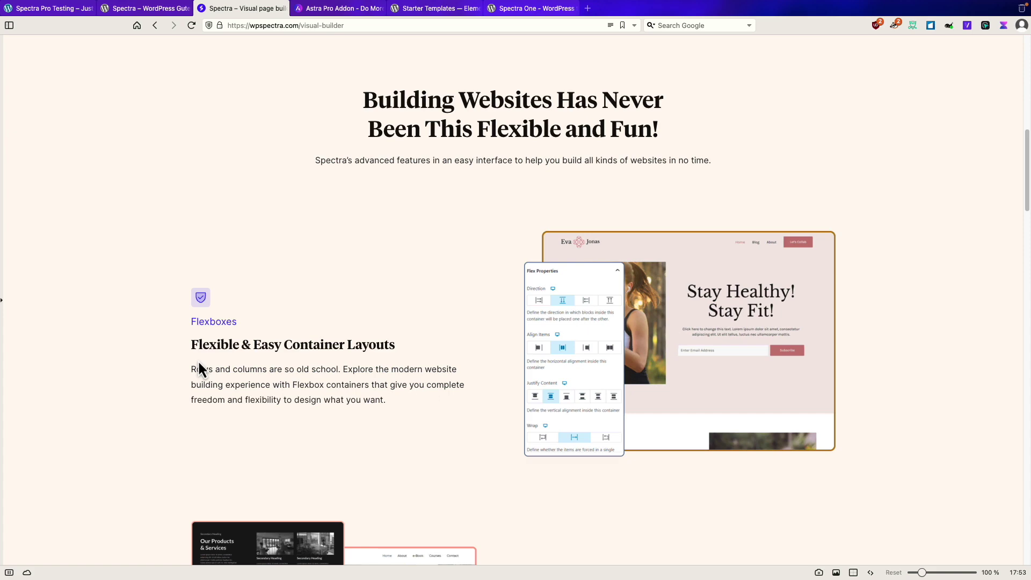
scroll(198, 366, down, 6)
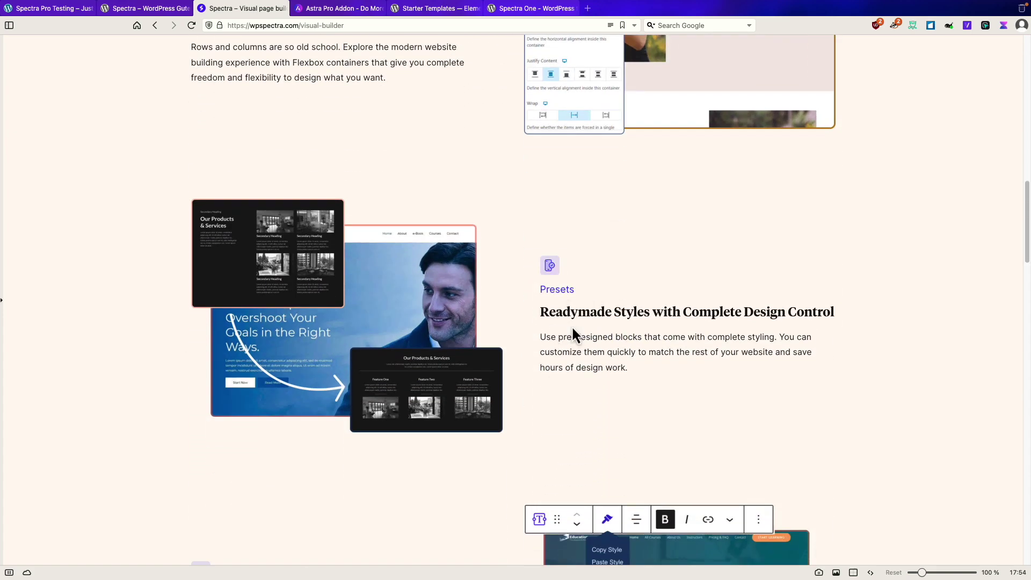
scroll(571, 326, down, 4)
scroll(573, 331, down, 2)
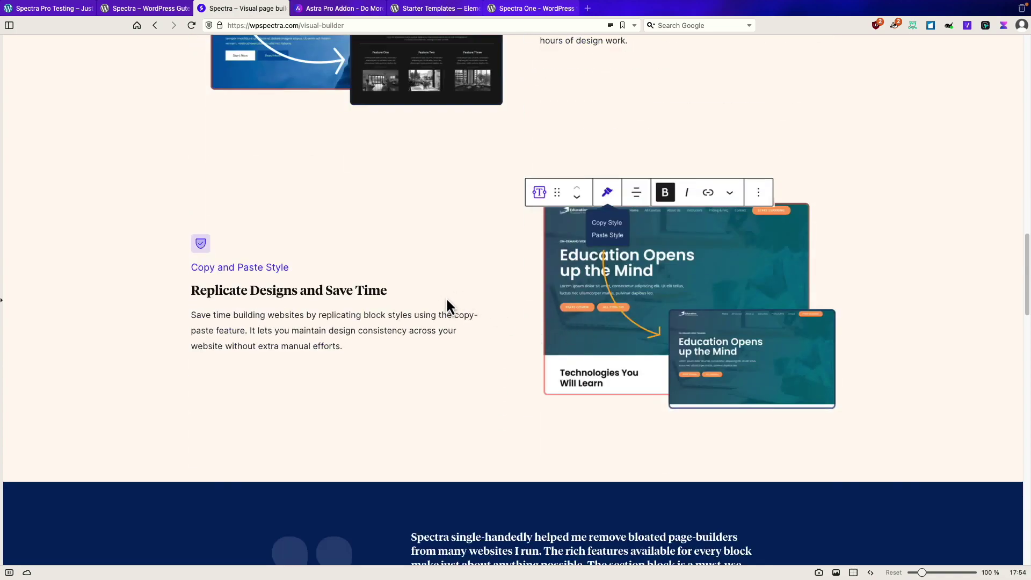
scroll(447, 300, down, 11)
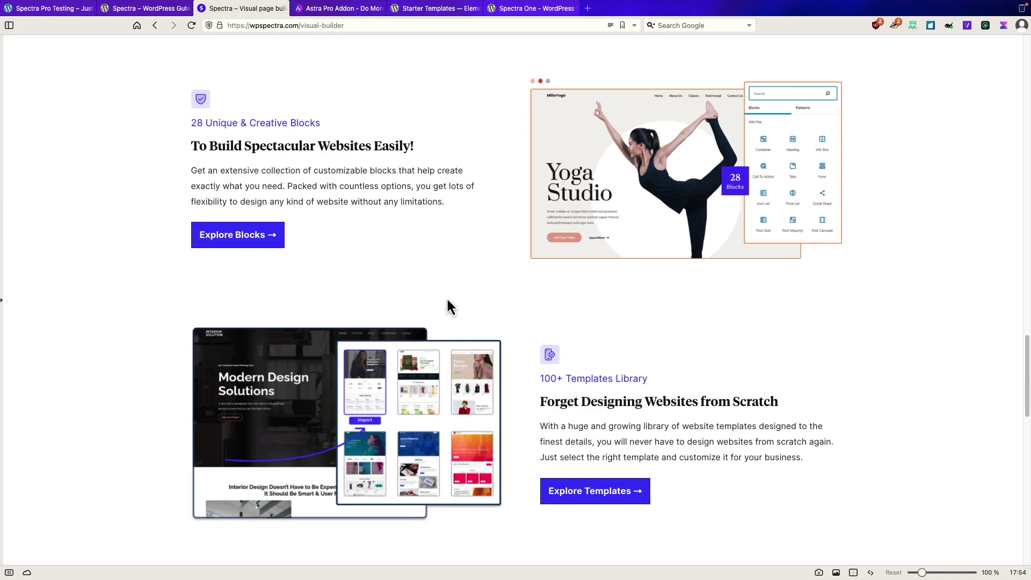
scroll(447, 299, down, 1)
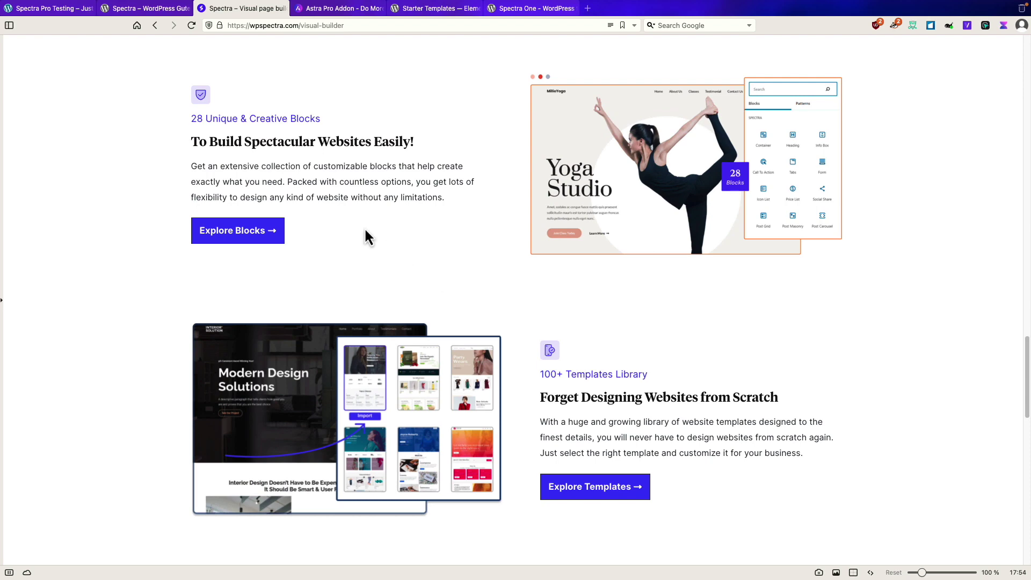
- Explore the Spectra blocks page, examining the full grid of design blocks and the expert-designed templates section
click(252, 230)
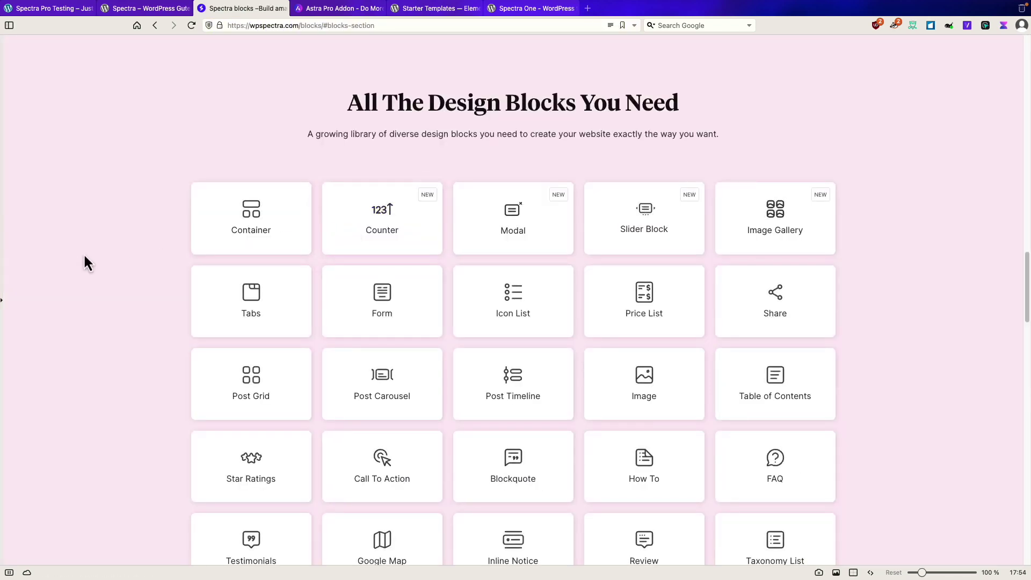
scroll(85, 252, down, 2)
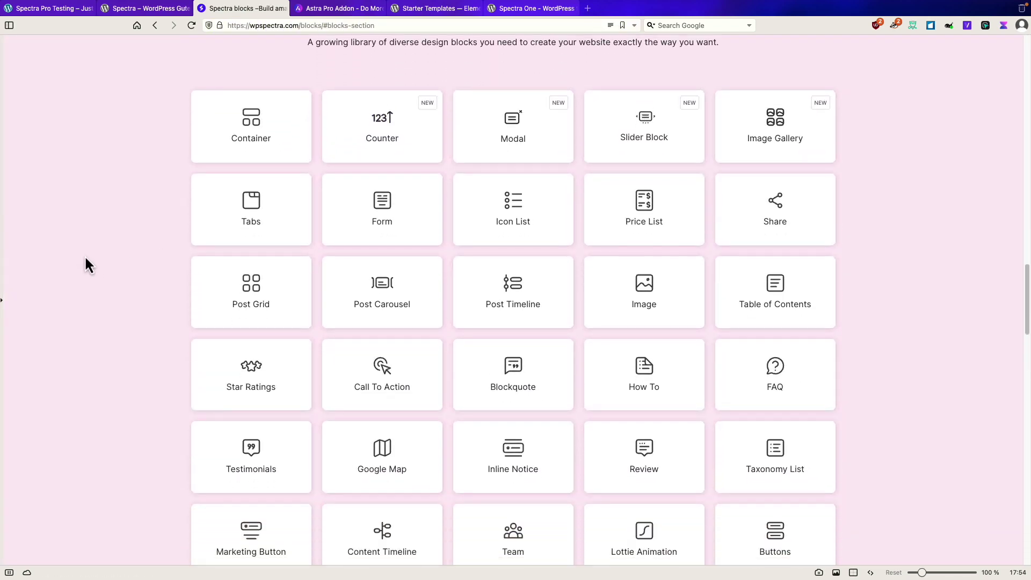
scroll(86, 256, down, 2)
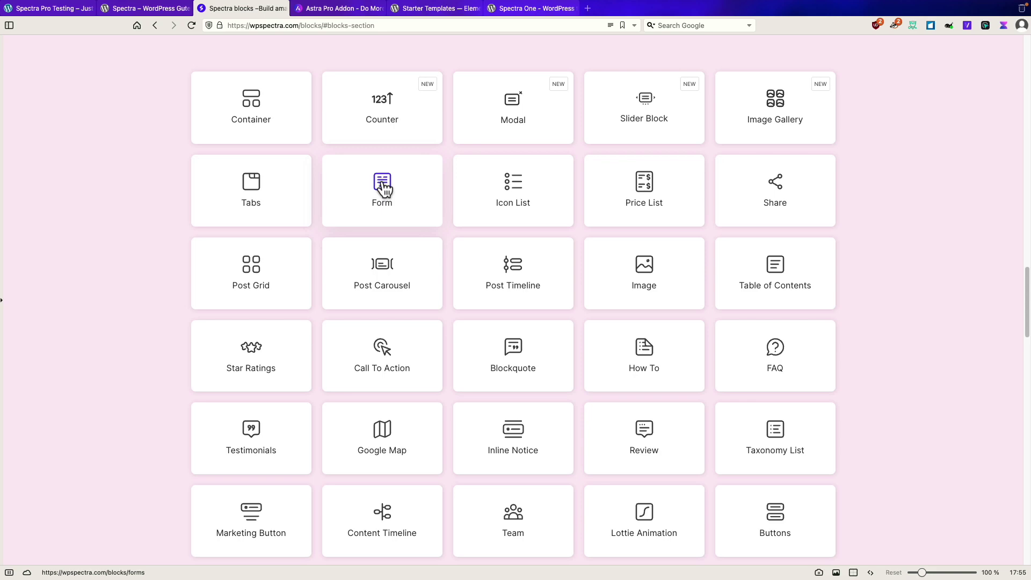
scroll(382, 231, down, 4)
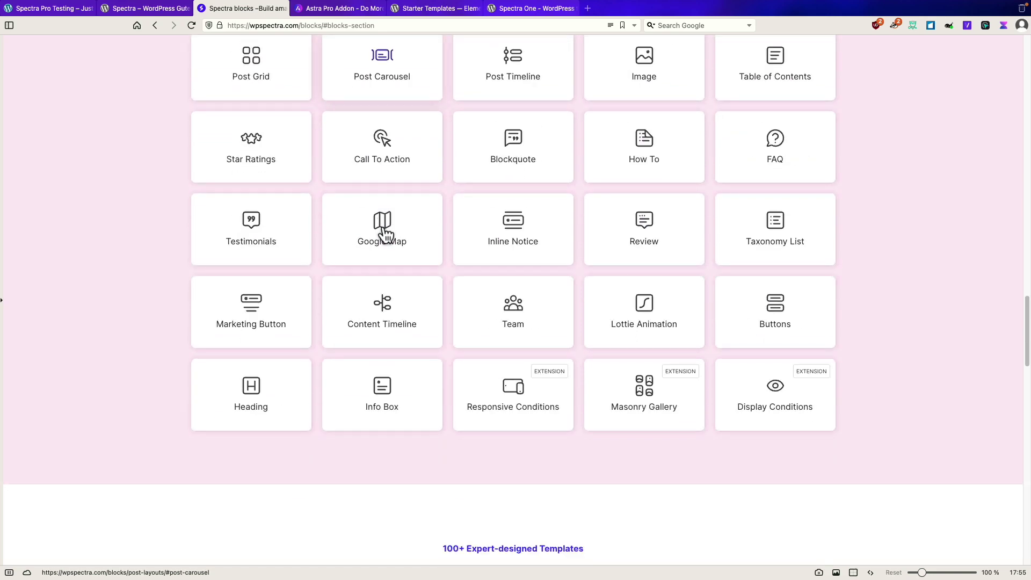
scroll(382, 231, down, 8)
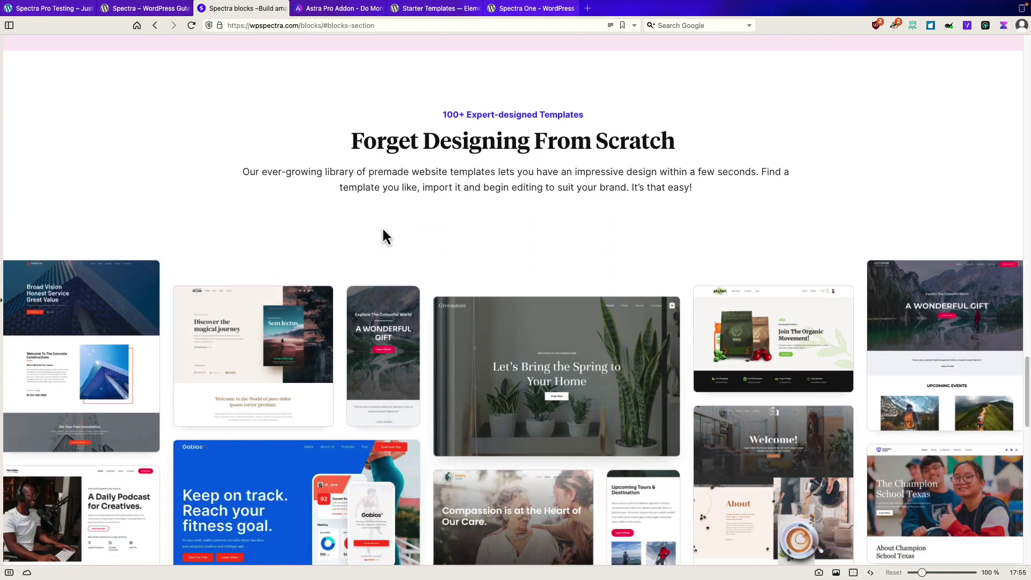
scroll(382, 226, down, 1)
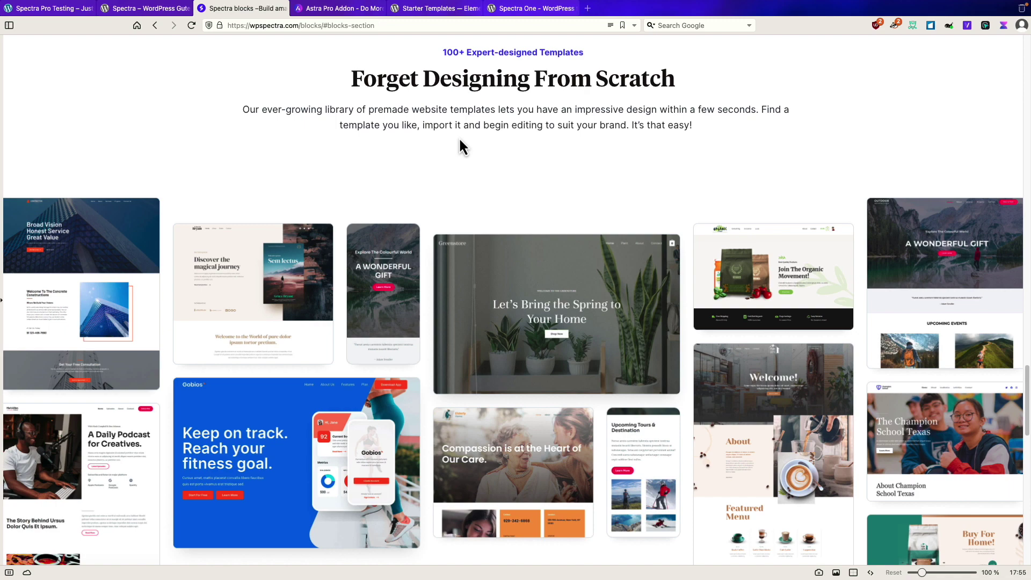
- Open the Spectra Pro page and examine the Why Go Pro, Dynamic Content, Loop Builder and Popup Builder sections
scroll(459, 139, up, 20)
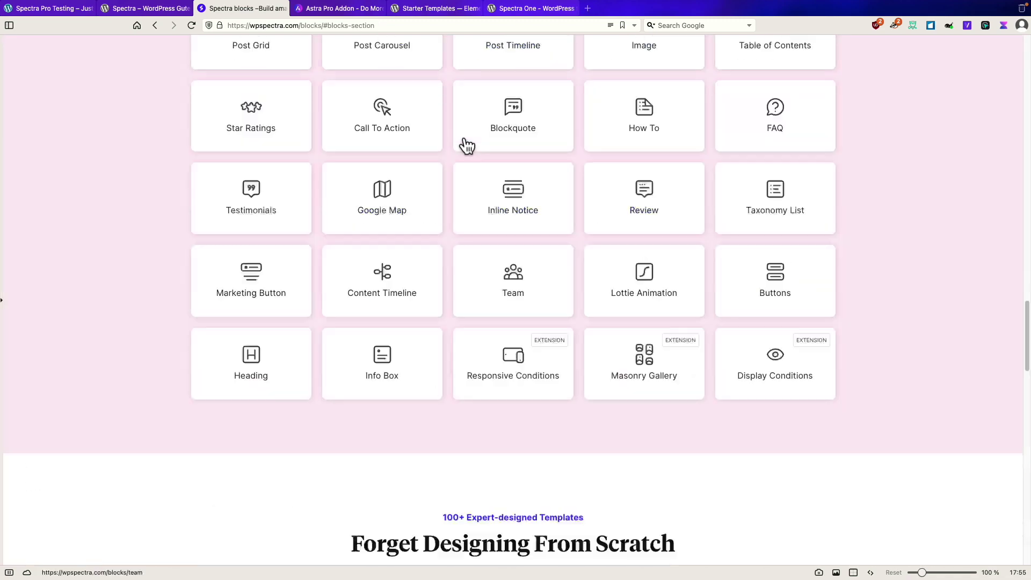
scroll(465, 142, up, 3)
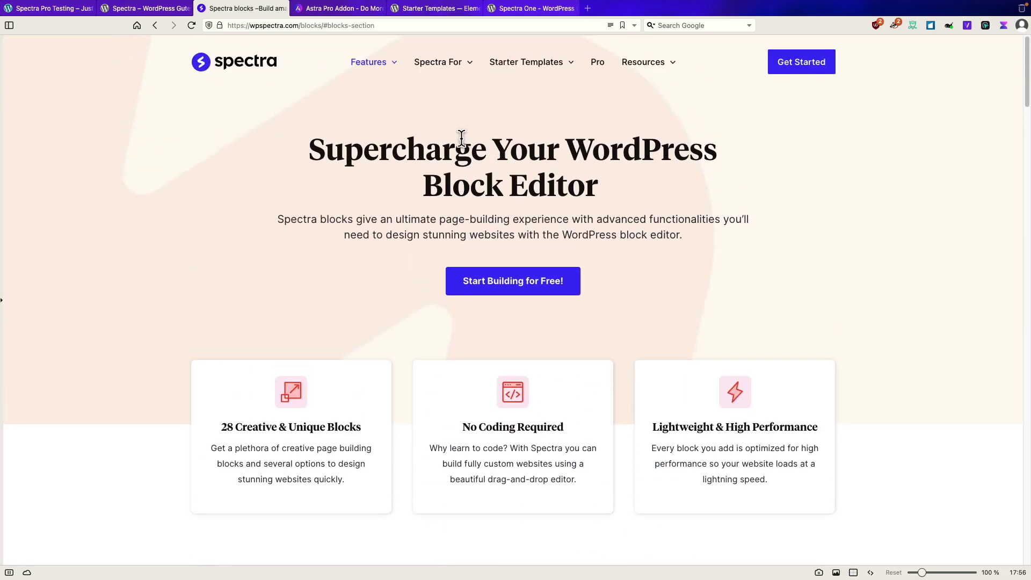
click(596, 63)
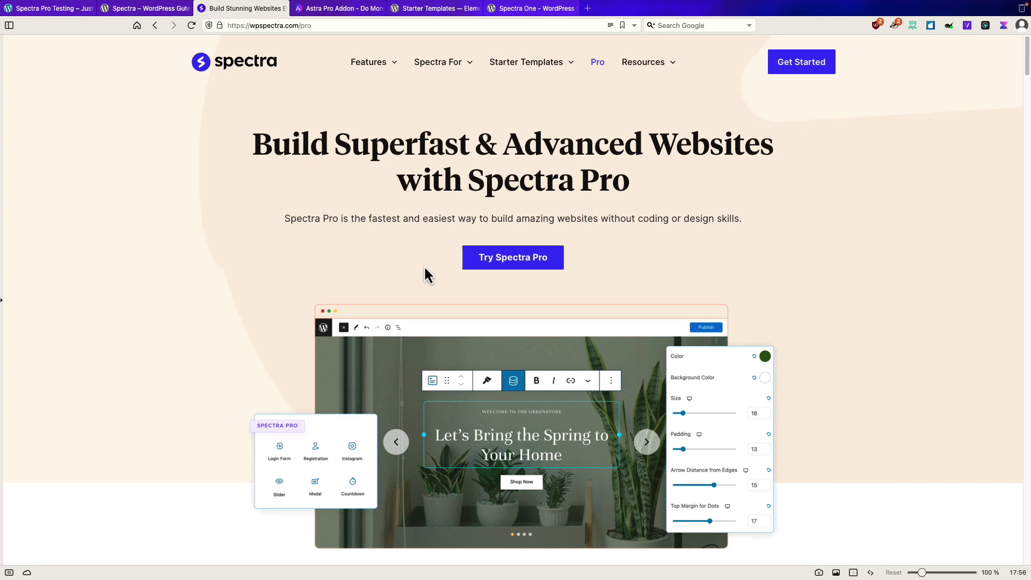
scroll(425, 275, down, 7)
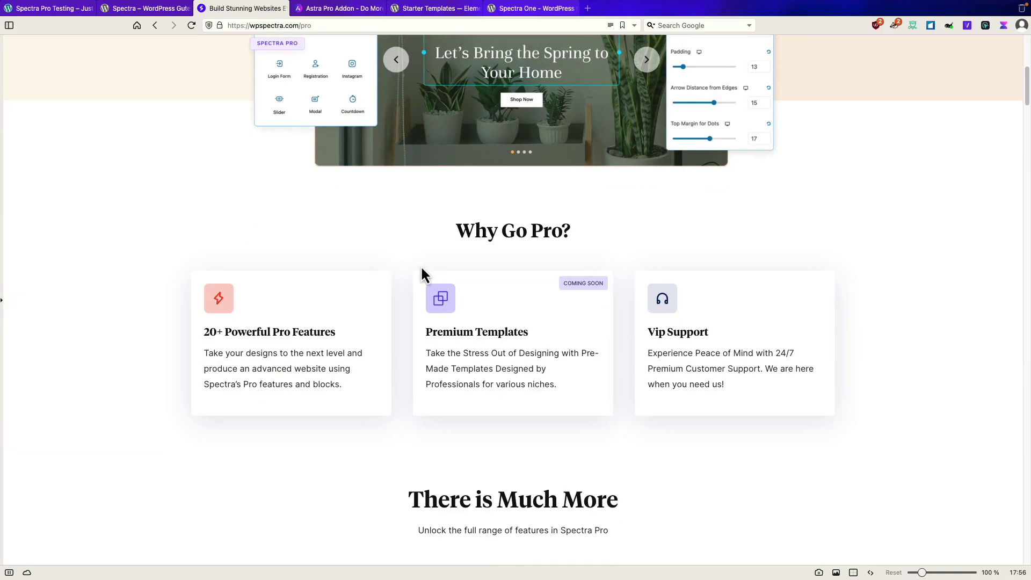
scroll(421, 273, down, 6)
scroll(376, 279, down, 1)
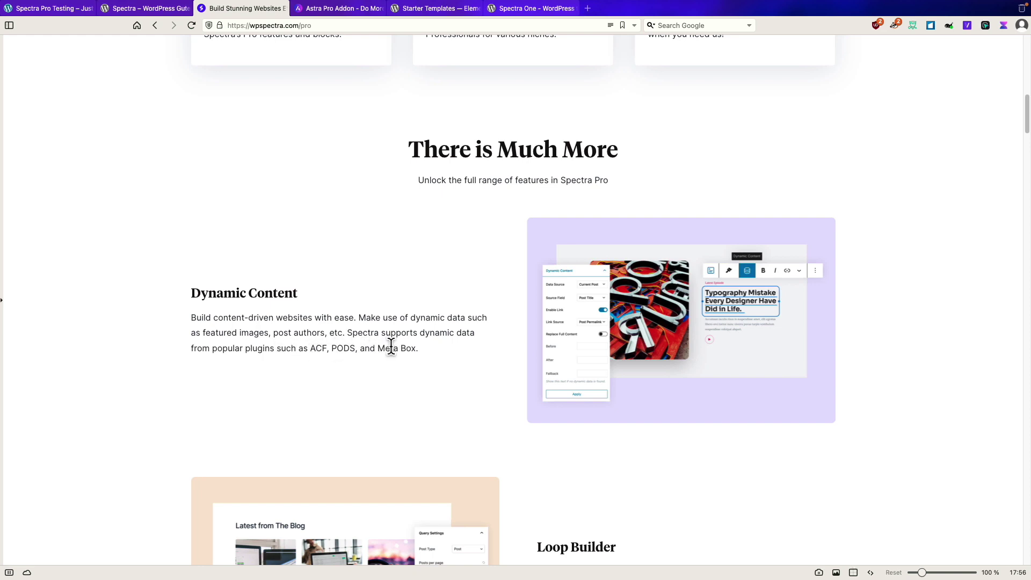
scroll(376, 343, down, 1)
scroll(357, 341, down, 5)
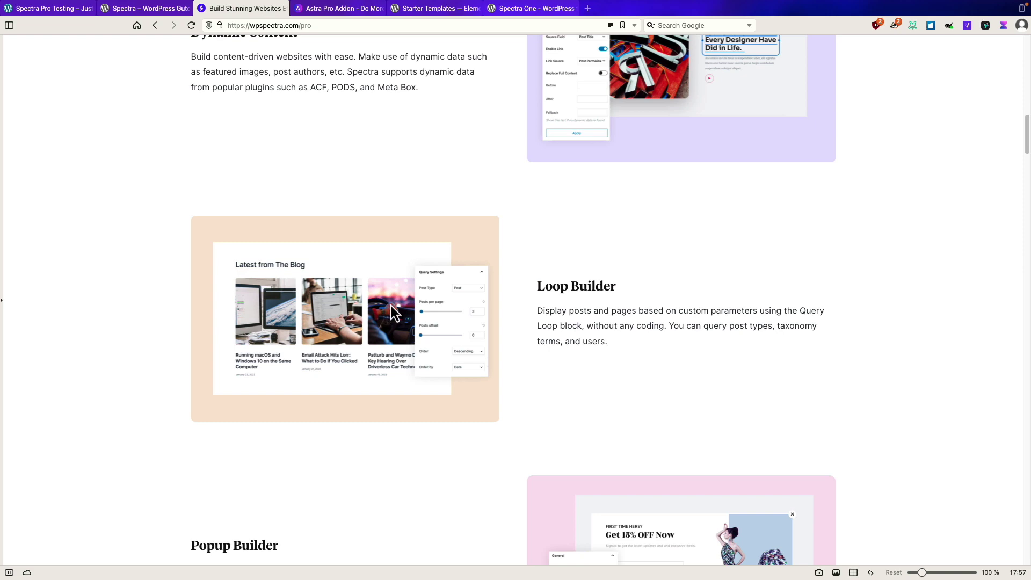
scroll(392, 305, down, 6)
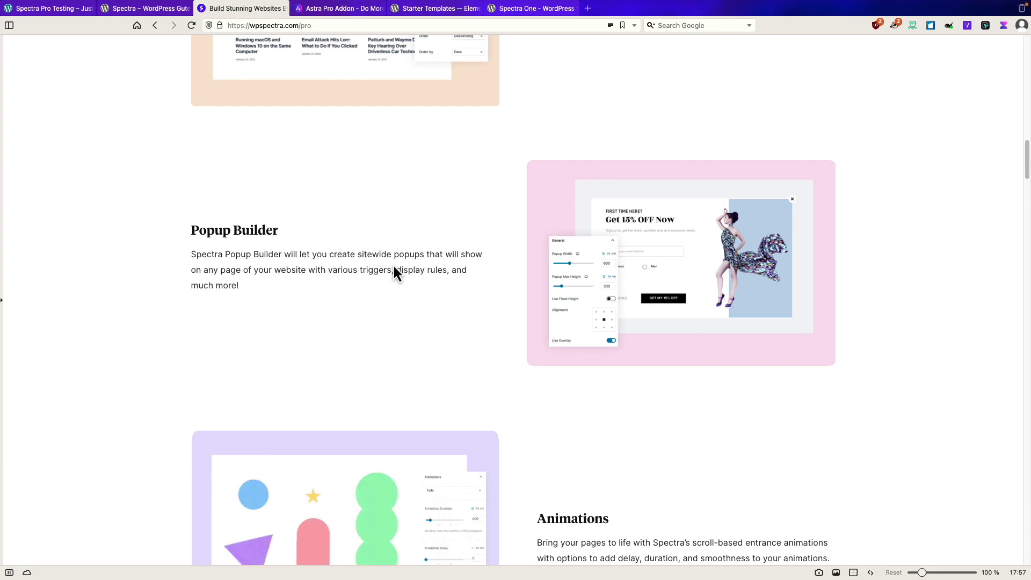
- Examine the remaining Spectra Pro features, from Animations and Image Gallery through Slider Pro, User Registration, User Login and Modal
scroll(394, 267, down, 5)
scroll(400, 274, down, 4)
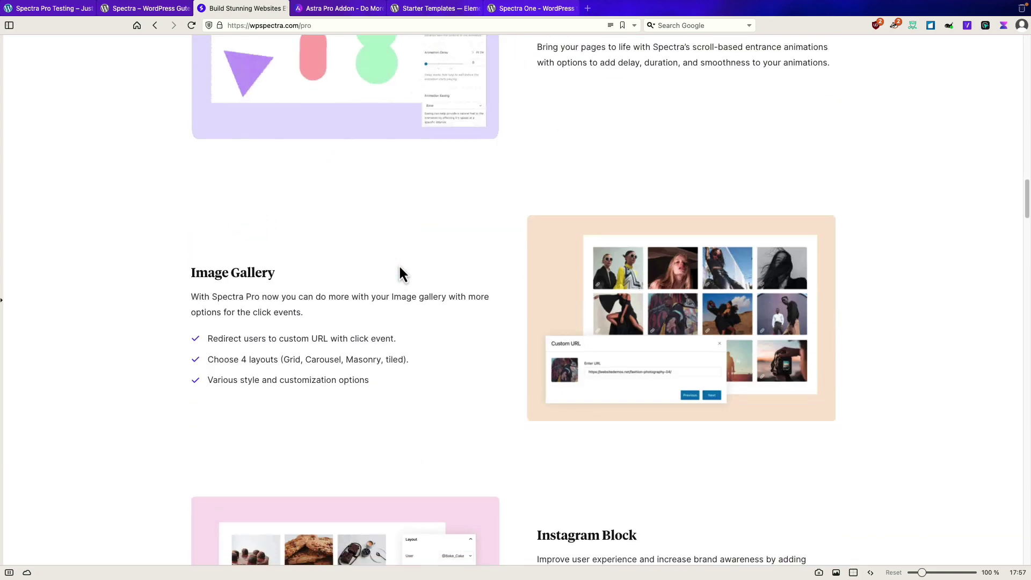
scroll(395, 275, down, 1)
scroll(394, 275, down, 4)
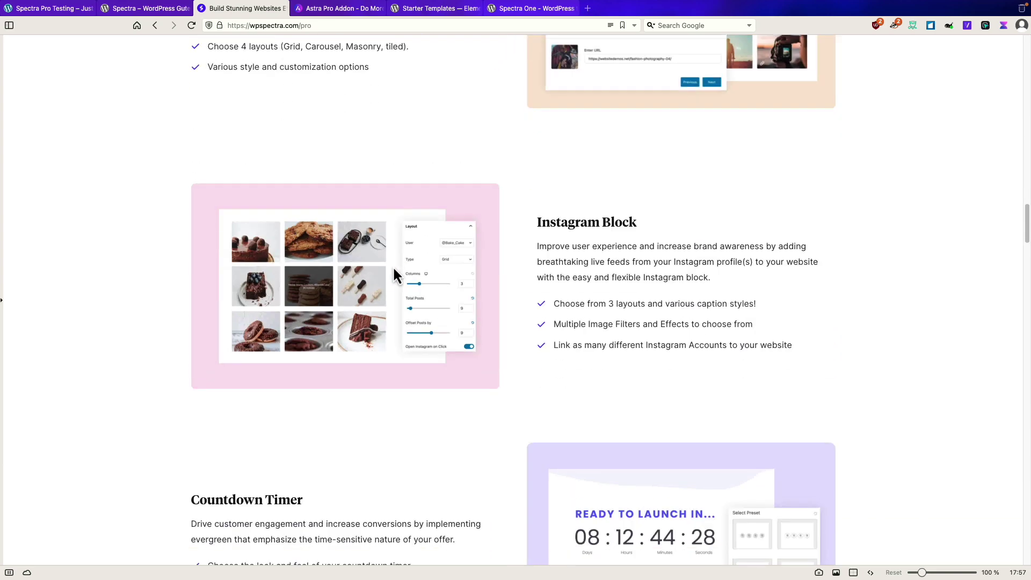
scroll(393, 272, down, 5)
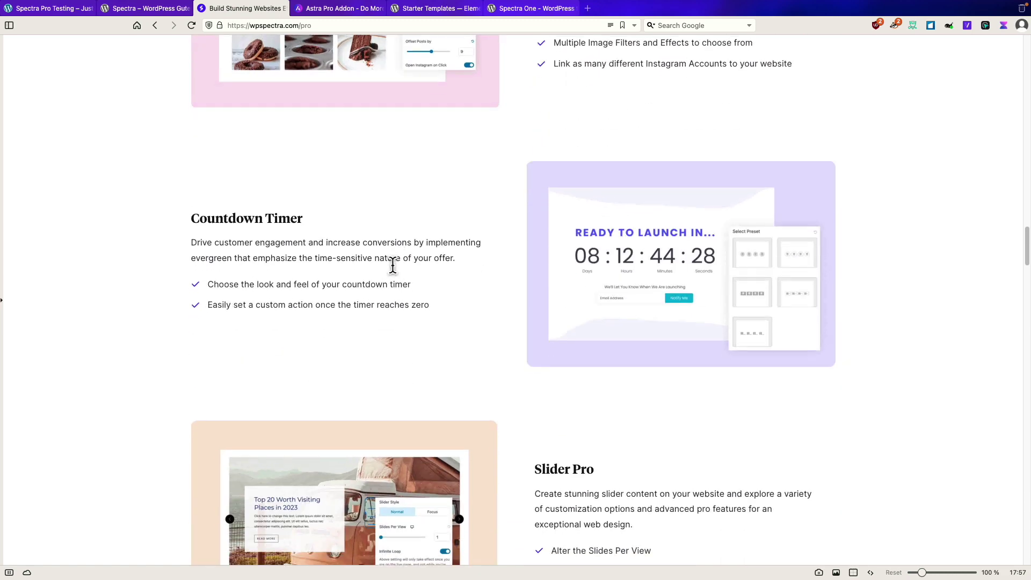
scroll(393, 269, down, 2)
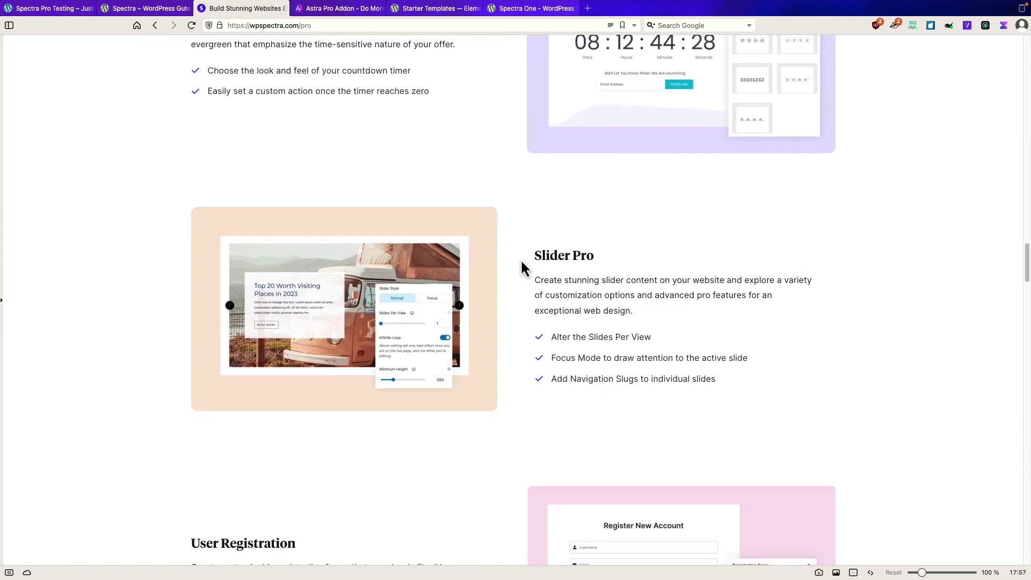
scroll(440, 269, down, 4)
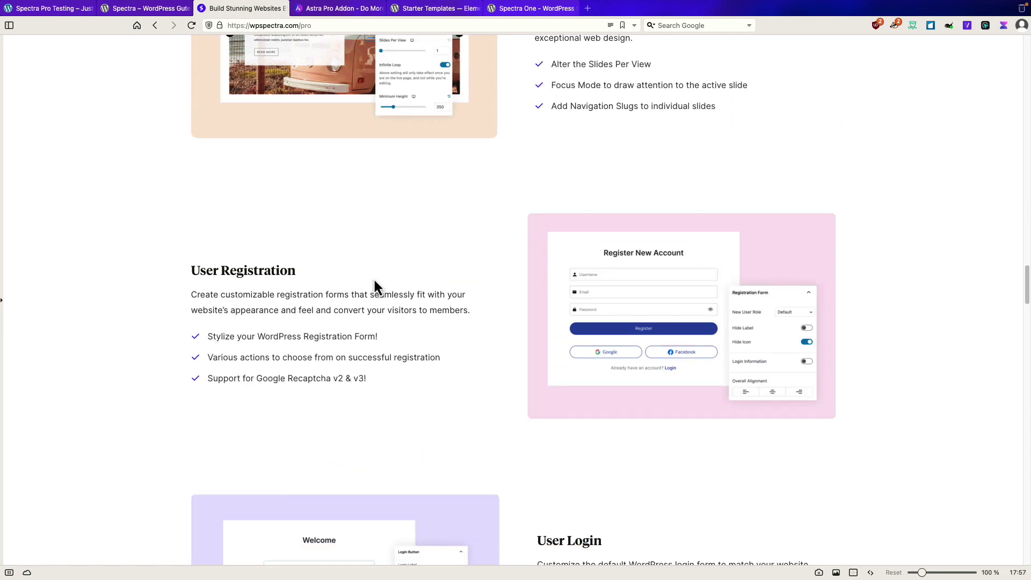
scroll(375, 285, down, 3)
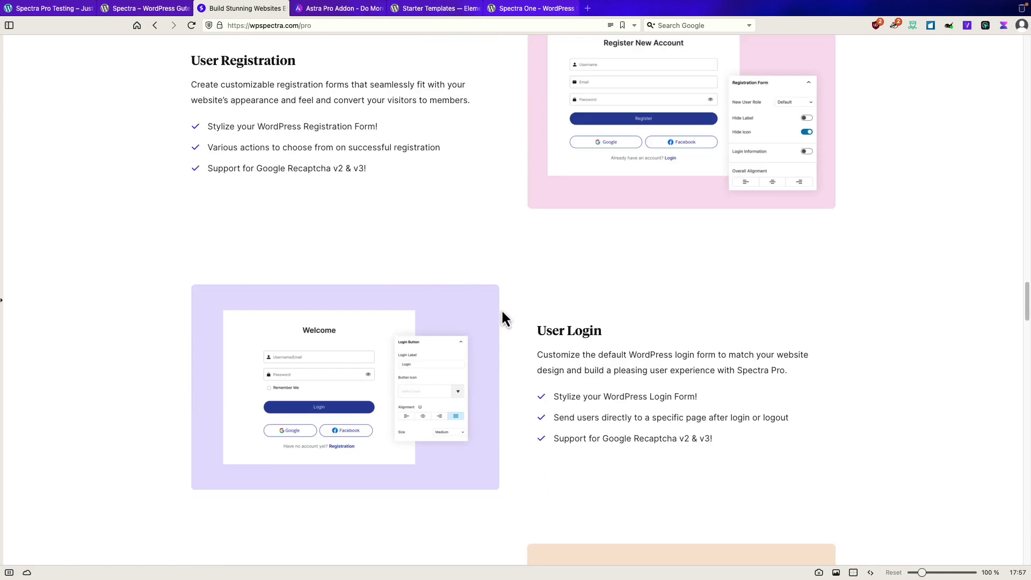
scroll(502, 317, down, 5)
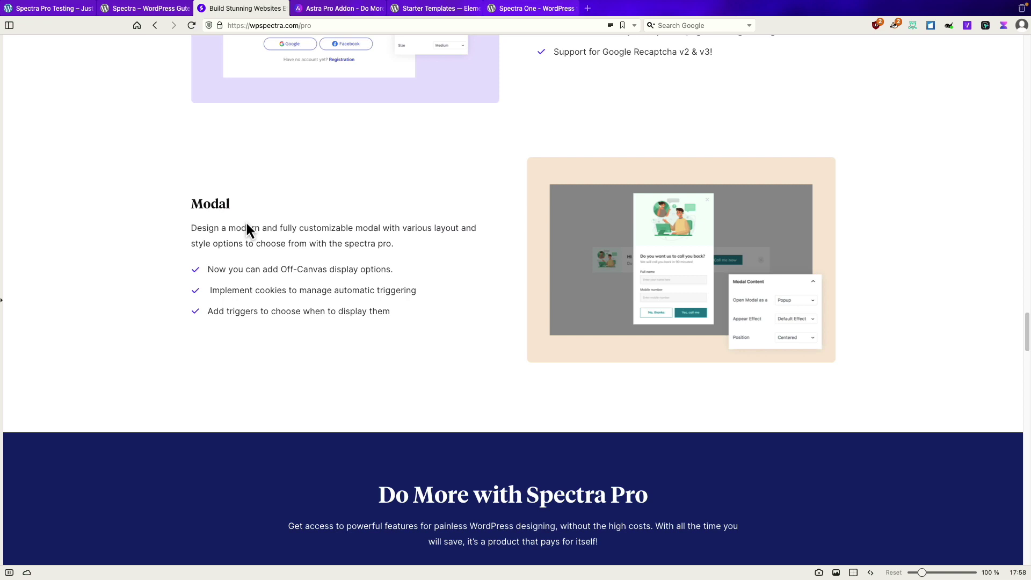
- View the Astra Pro addon page, and examine the Starter Templates plugin's details and ratings on WordPress.org
click(325, 10)
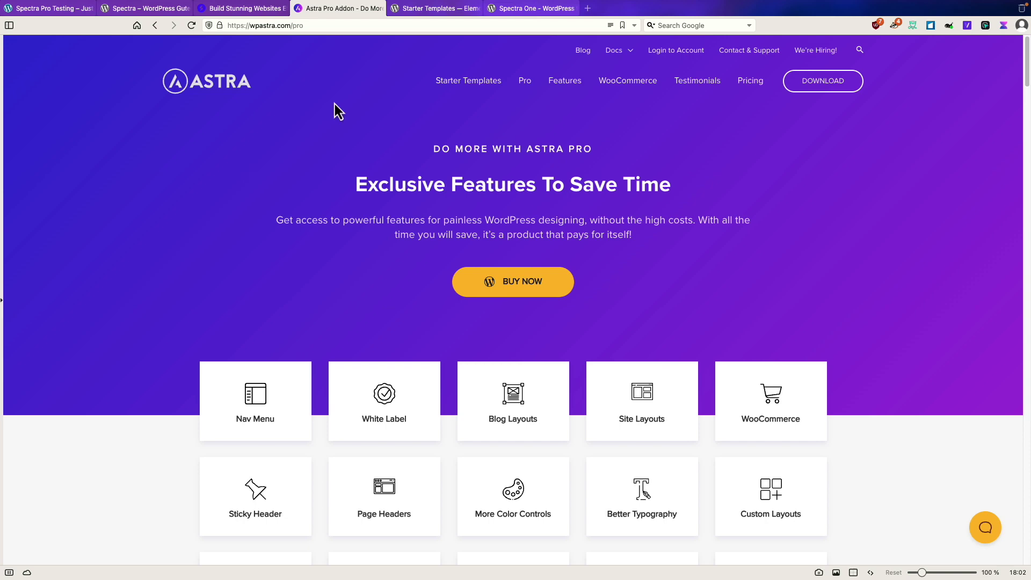
click(416, 9)
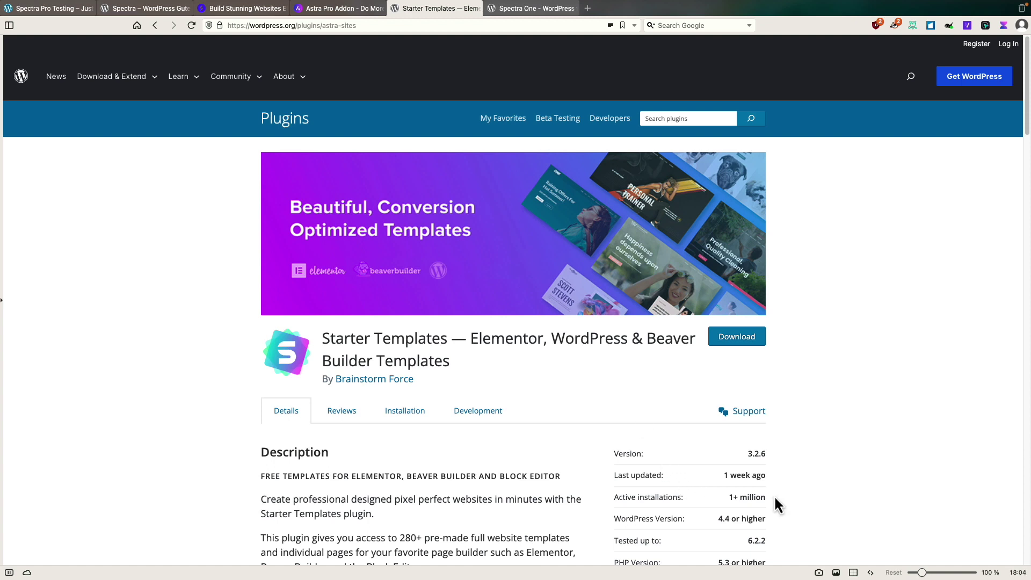
scroll(775, 499, down, 5)
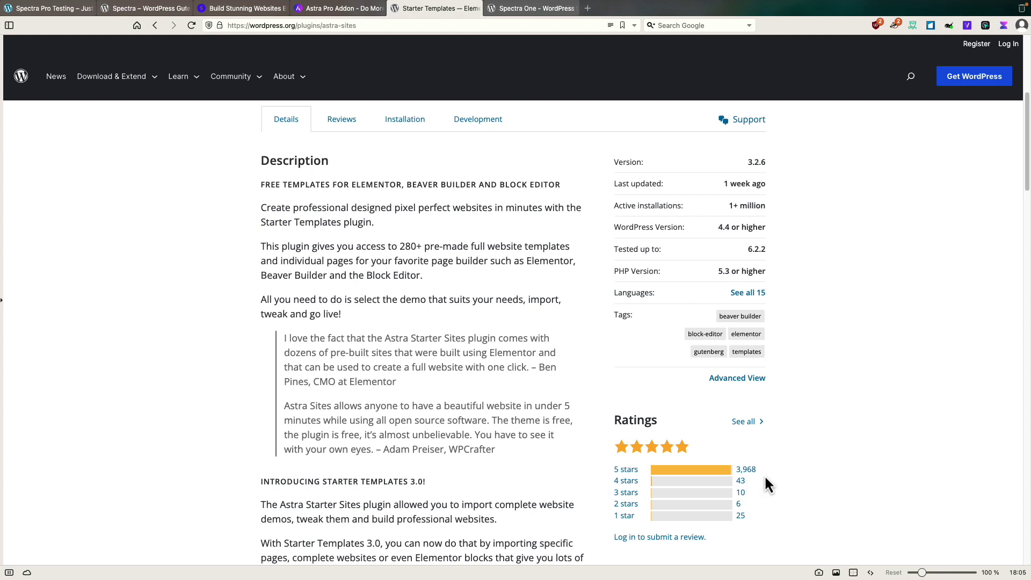
scroll(765, 475, up, 4)
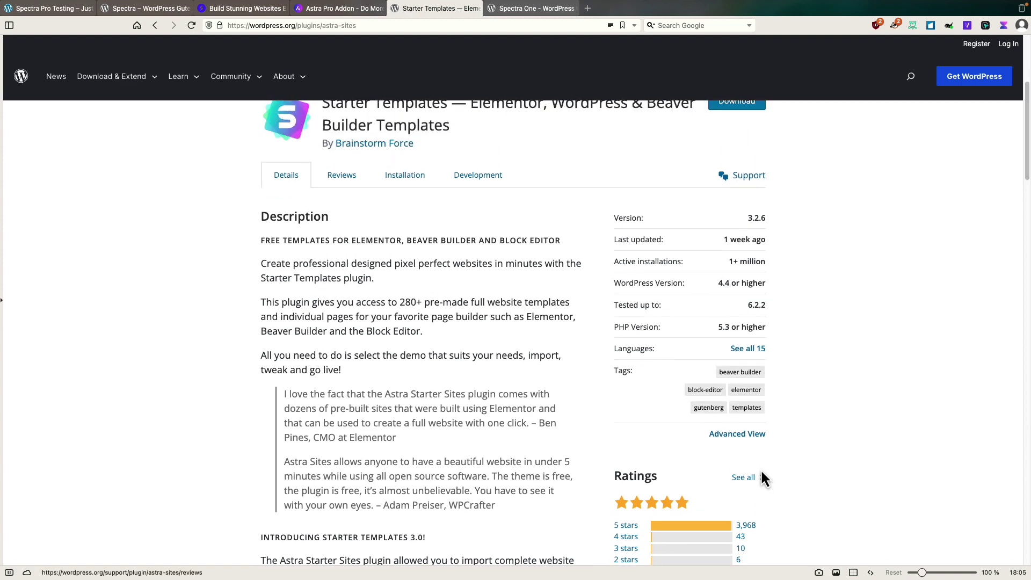
scroll(760, 469, up, 2)
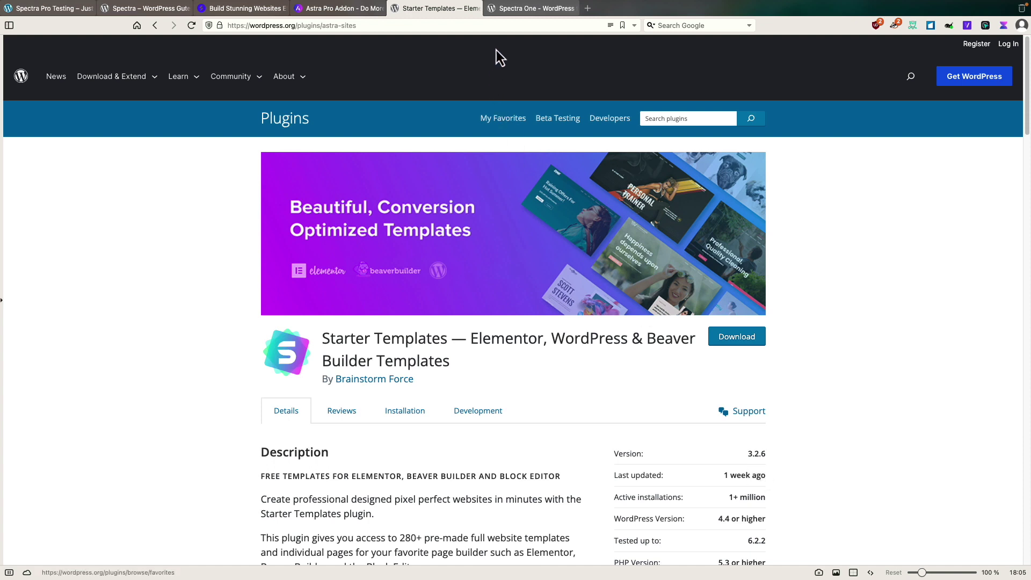
- View the Spectra One theme page on WordPress.org and switch to the Spectra Pro Testing site's front page
click(527, 16)
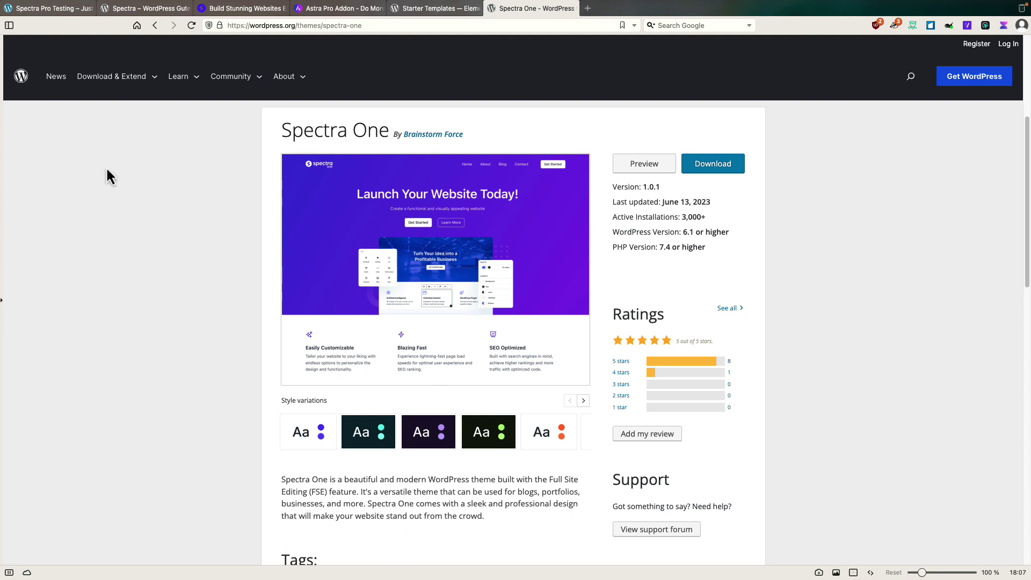
click(62, 9)
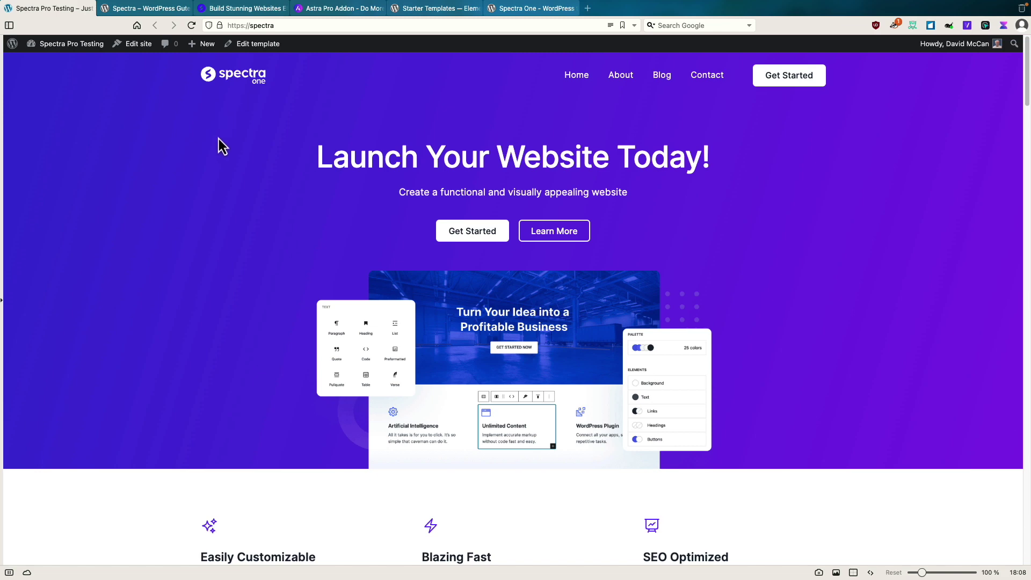
- Look over the test site's front page, and open the admin dashboard's list of installed plugins
scroll(321, 133, down, 5)
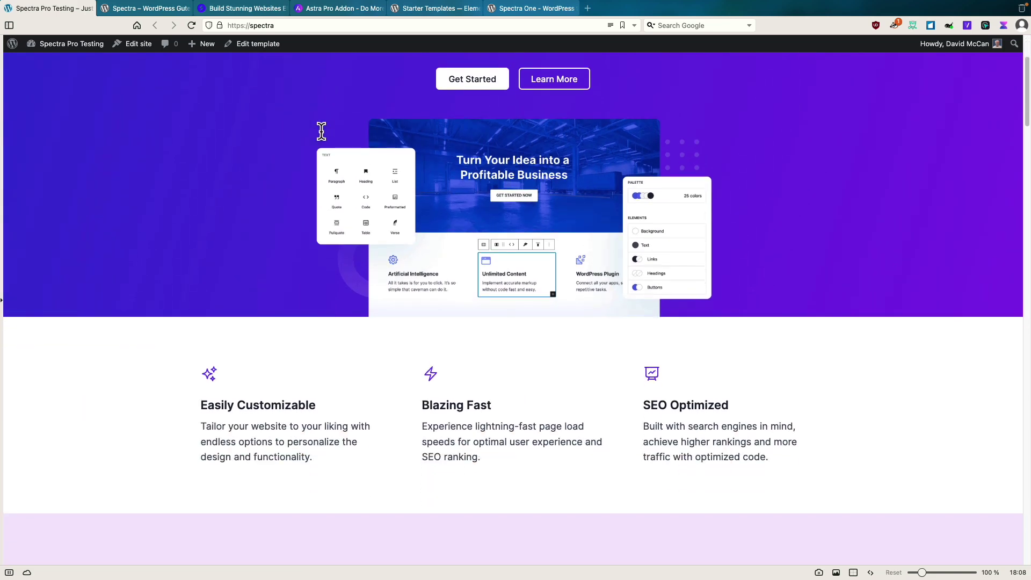
scroll(321, 131, up, 7)
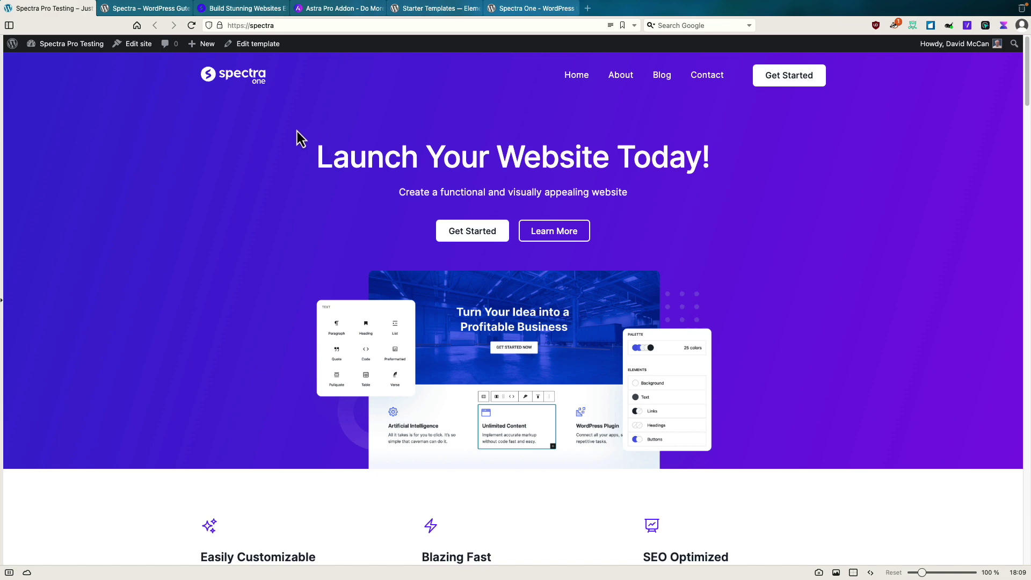
click(51, 63)
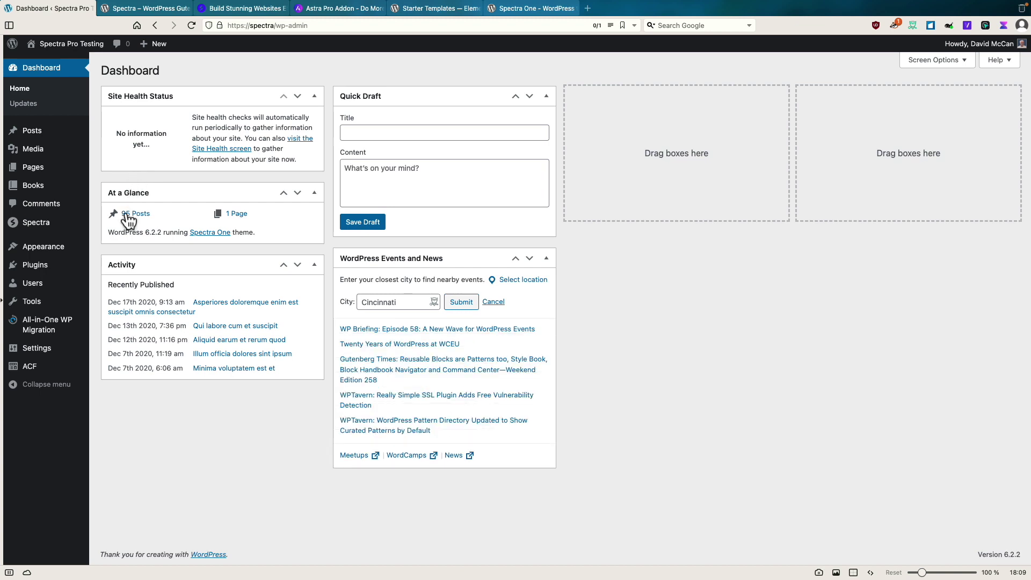
click(43, 267)
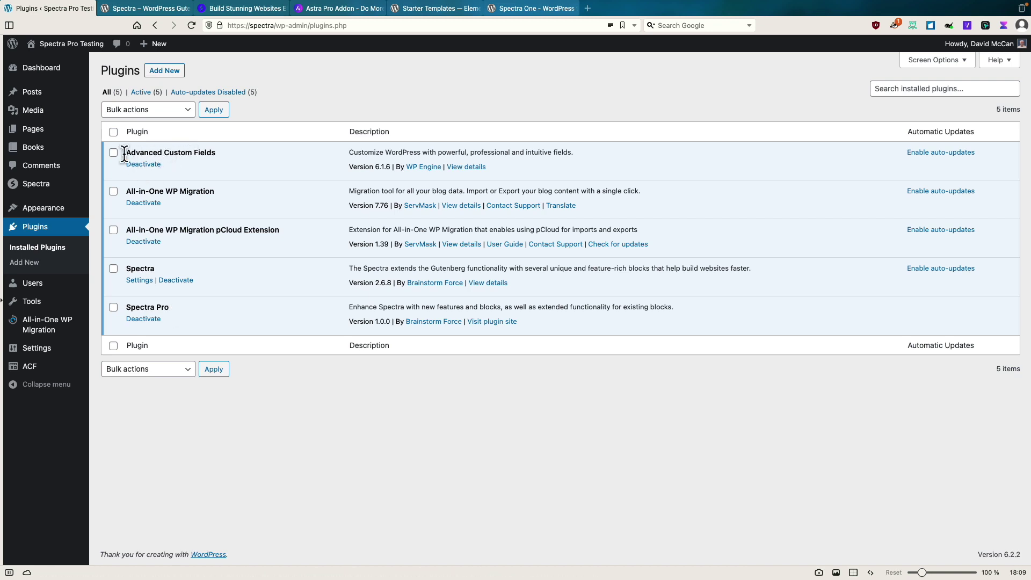
- Open the book entry "The Whistler" and examine its content, Book Fields and featured image
mouse_move(35, 150)
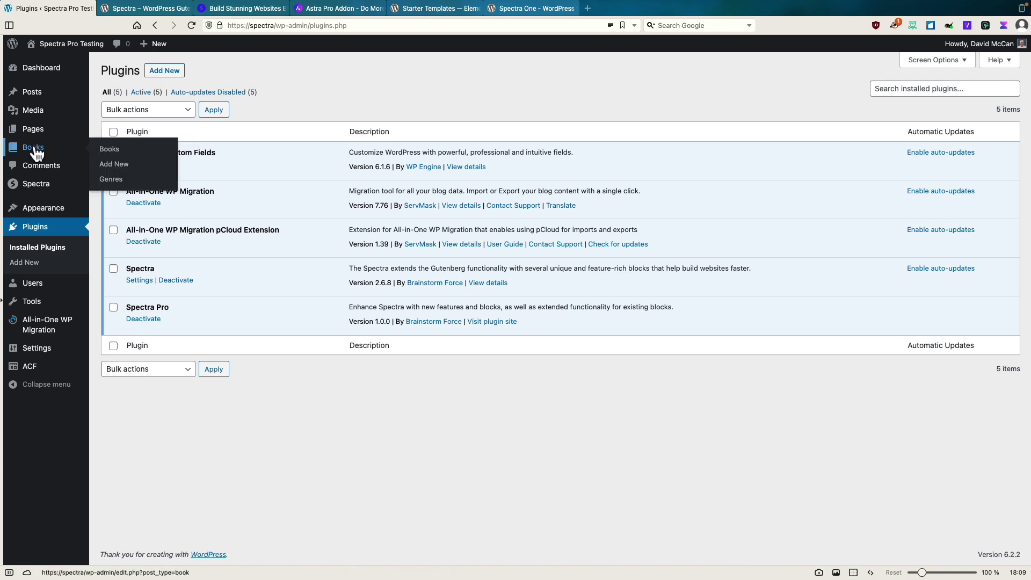
click(118, 151)
click(136, 152)
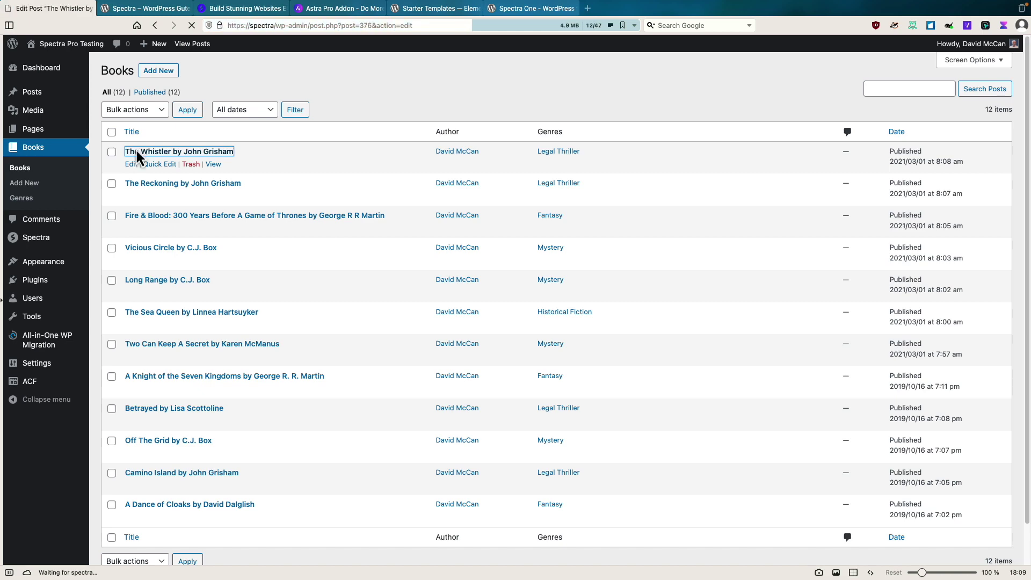
scroll(170, 182, down, 5)
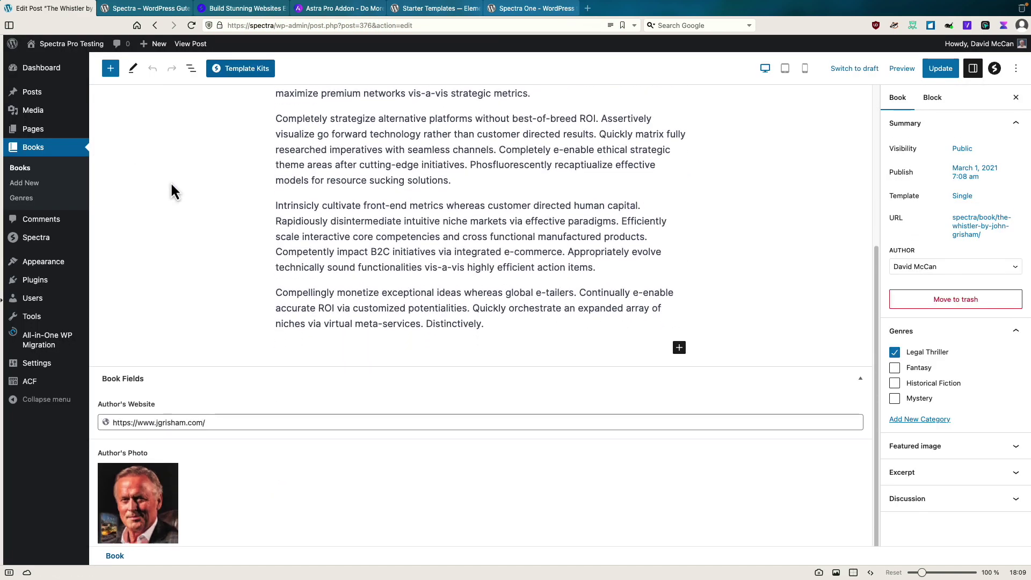
scroll(252, 339, up, 5)
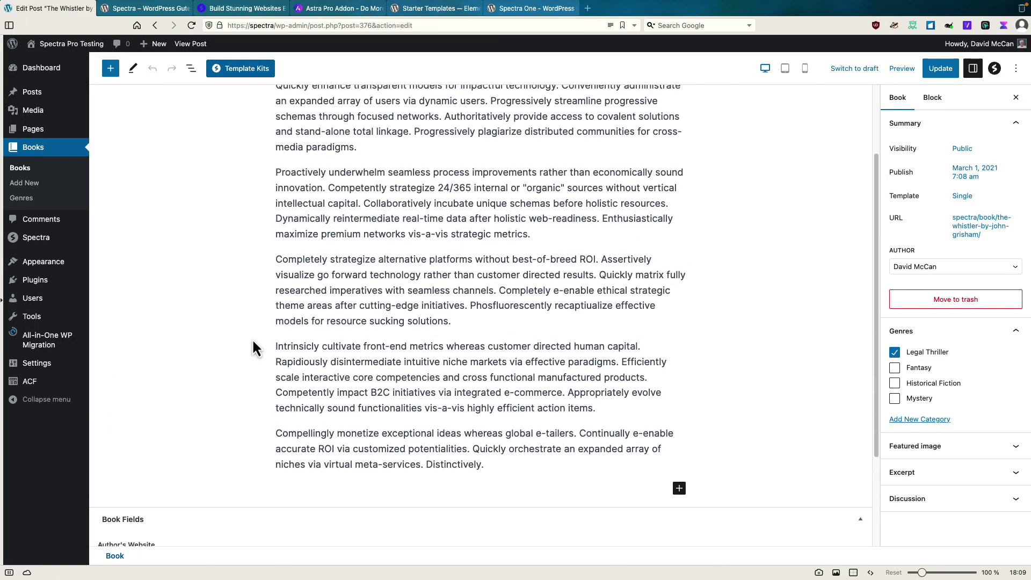
click(915, 447)
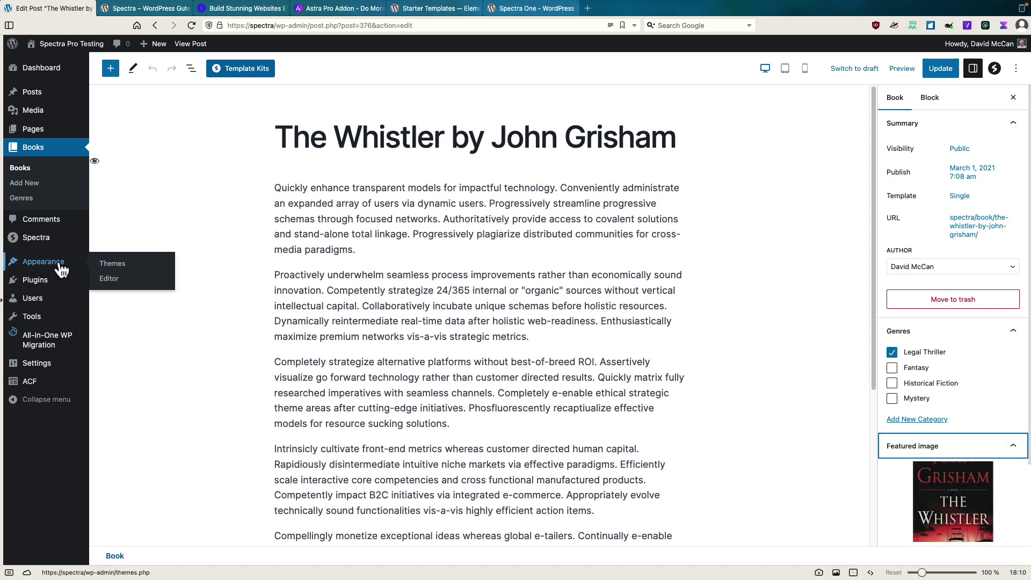
- Open the Spectra plugin's dashboard and view its Blocks / Extensions list
mouse_move(29, 239)
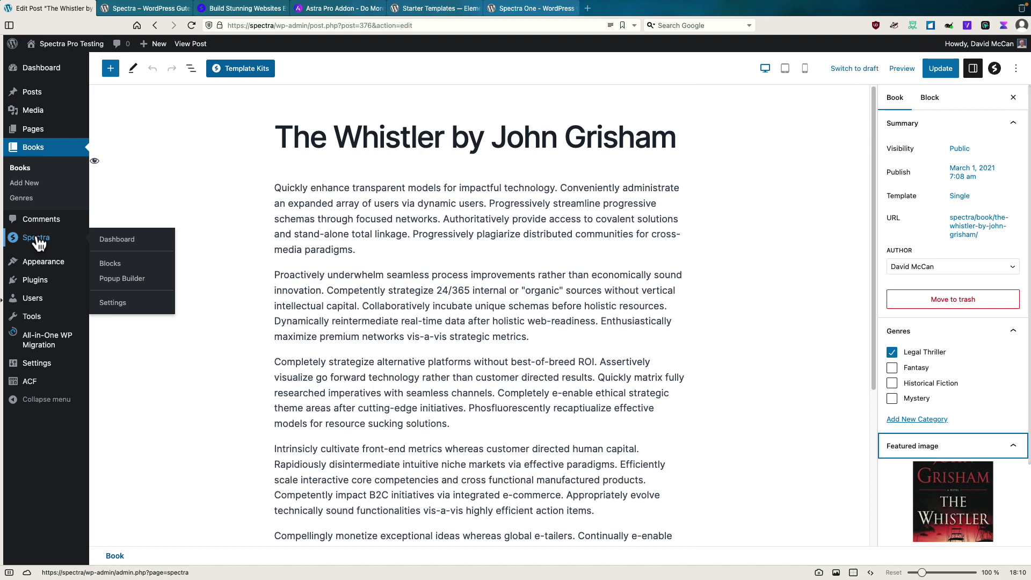
click(117, 240)
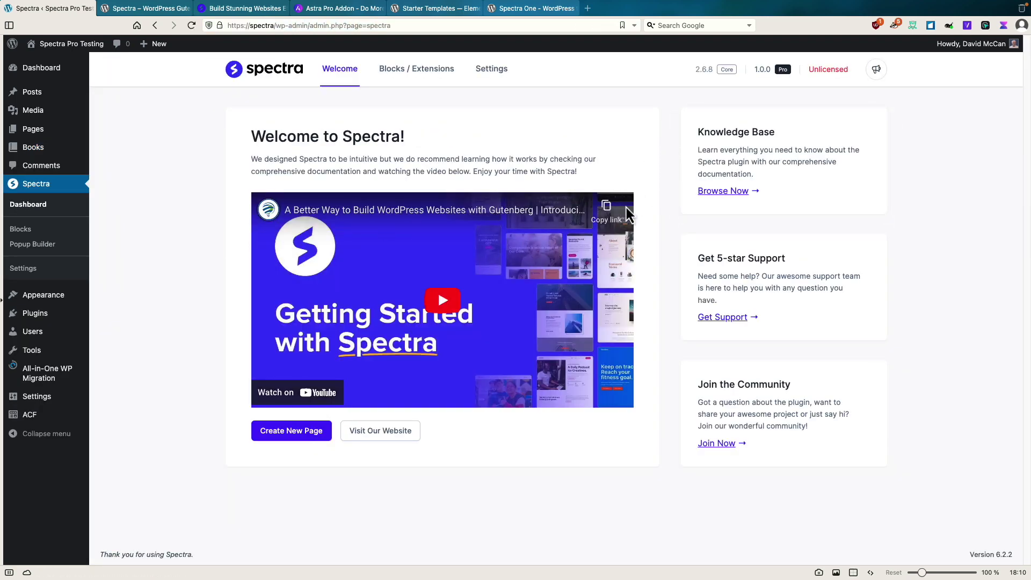
click(403, 73)
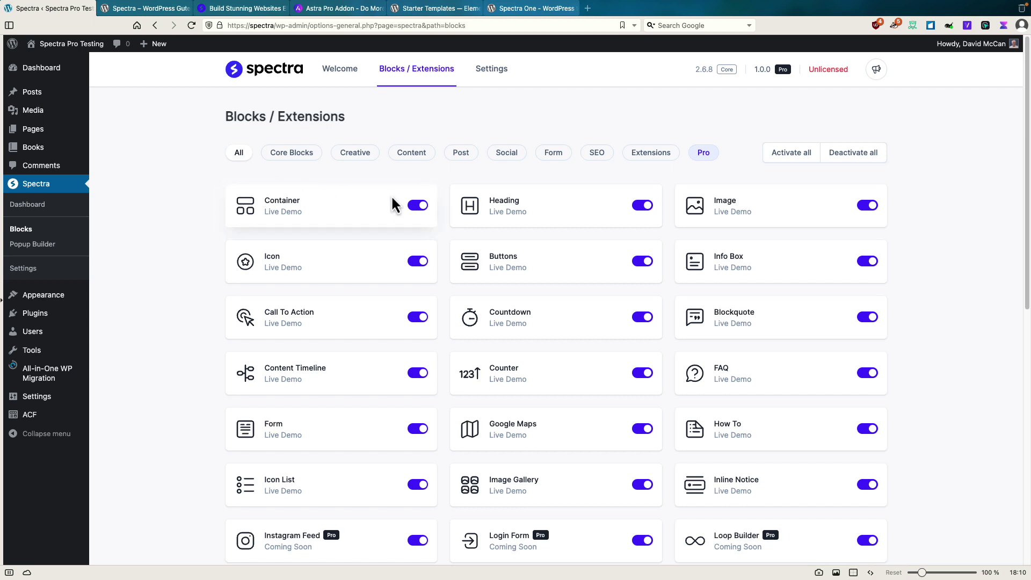
- Enable "Button - Inherit From Theme" in the Editor Options of Spectra's settings
click(491, 79)
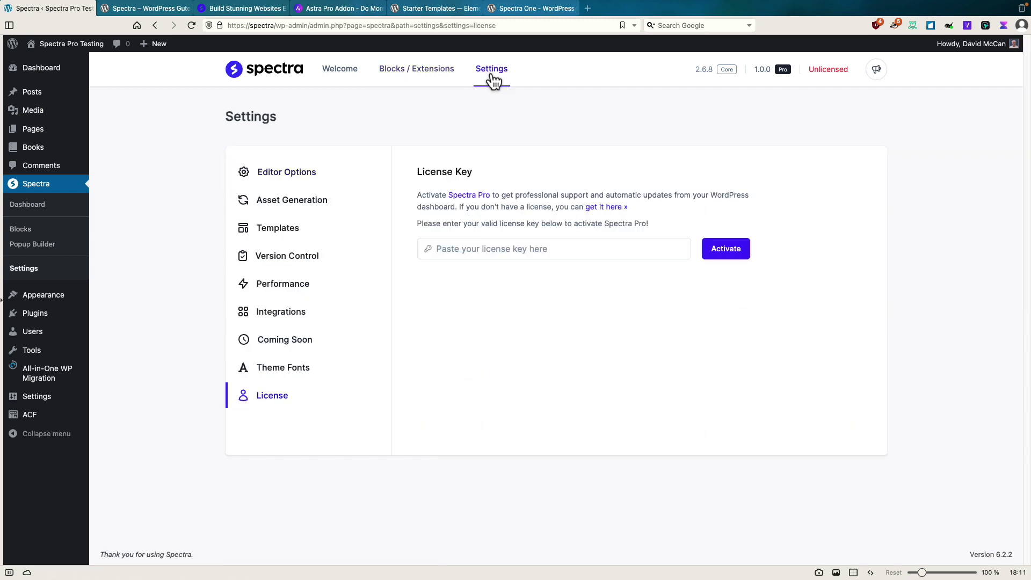
click(309, 174)
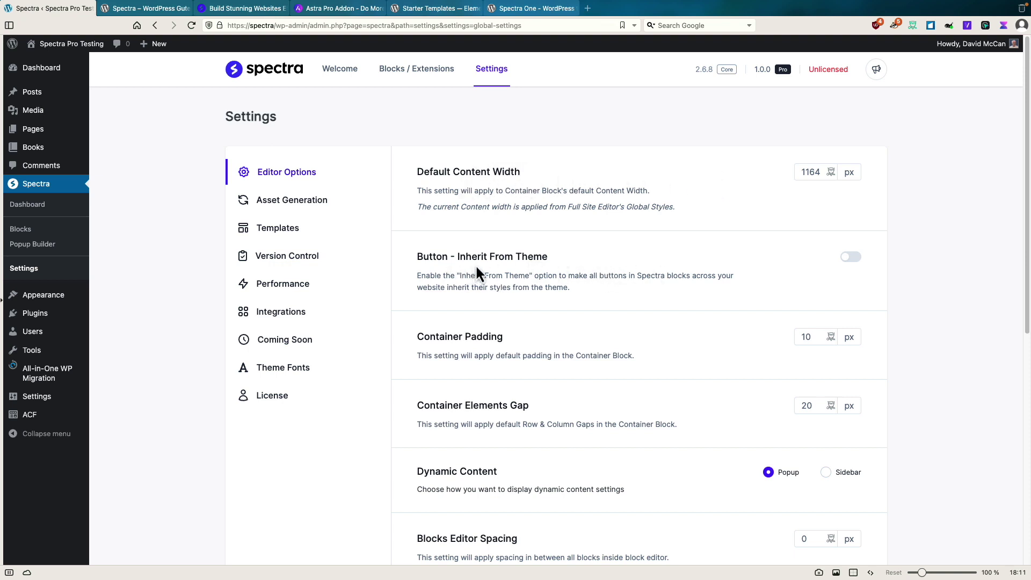
click(854, 259)
- Examine the remaining Editor Options, from Container Padding and Dynamic Content display down to Automatic Block Recovery
scroll(654, 269, down, 3)
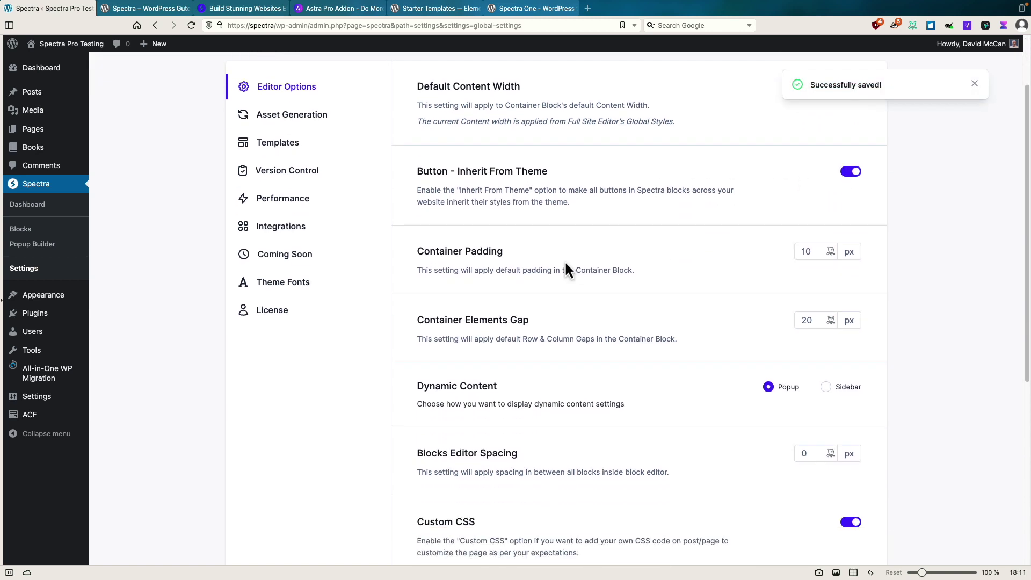
scroll(568, 259, down, 1)
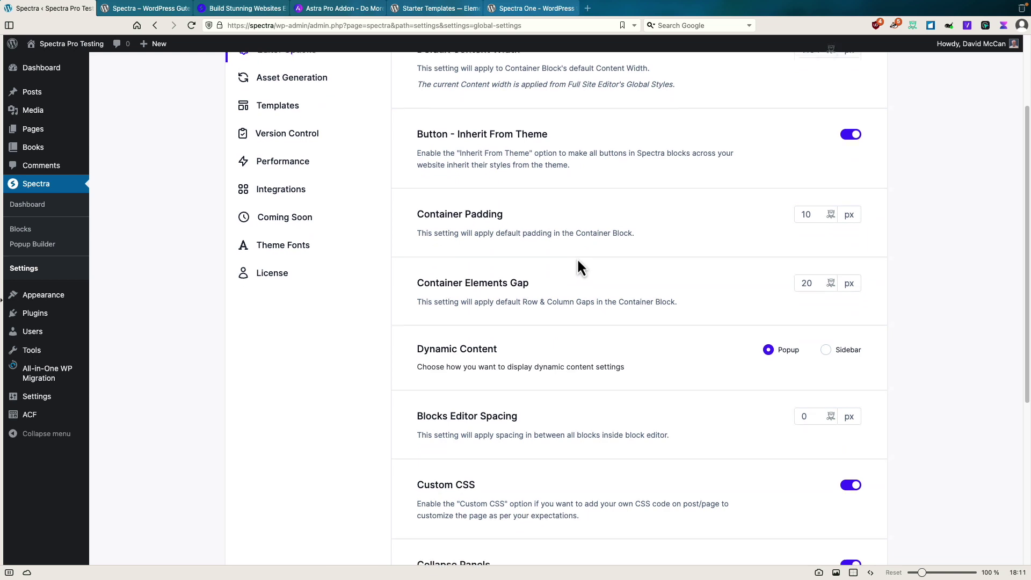
scroll(578, 267, down, 1)
scroll(585, 247, down, 2)
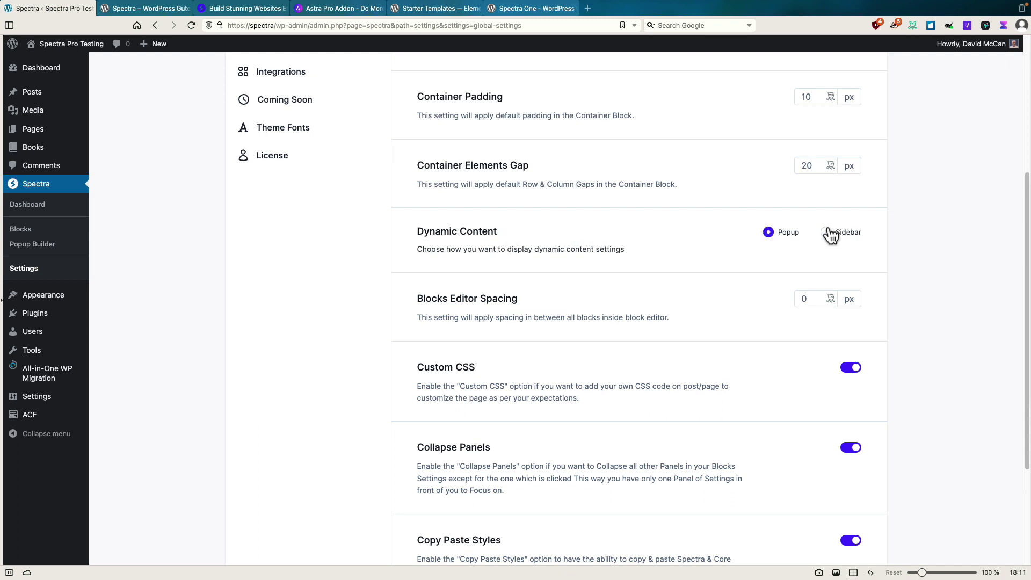
scroll(768, 271, down, 3)
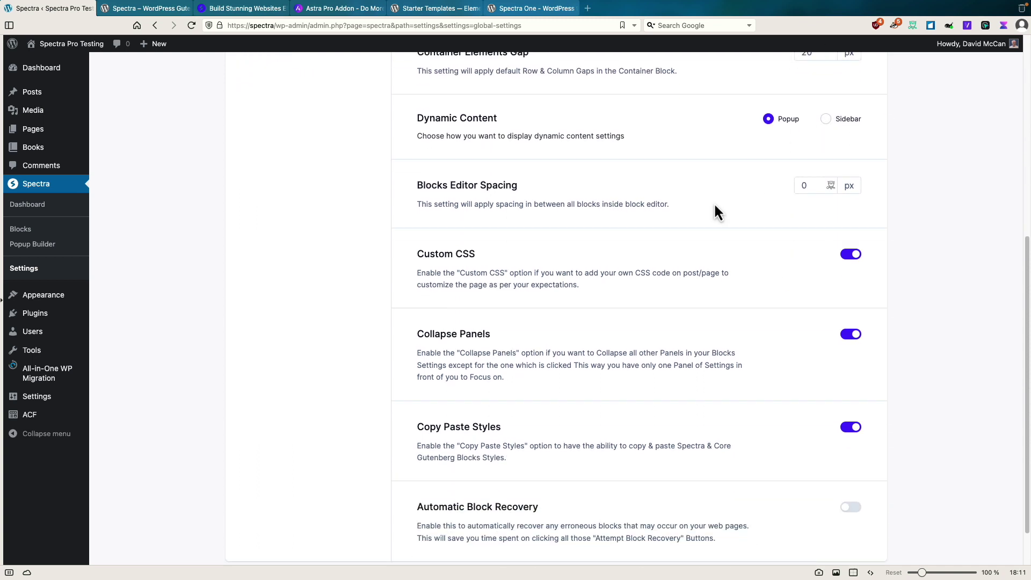
scroll(716, 206, down, 2)
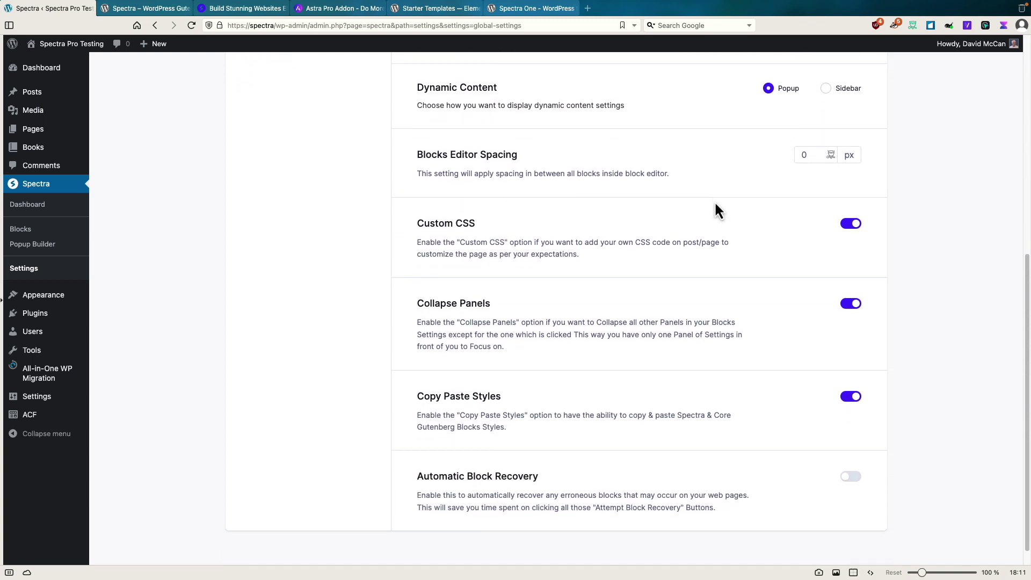
scroll(716, 205, down, 1)
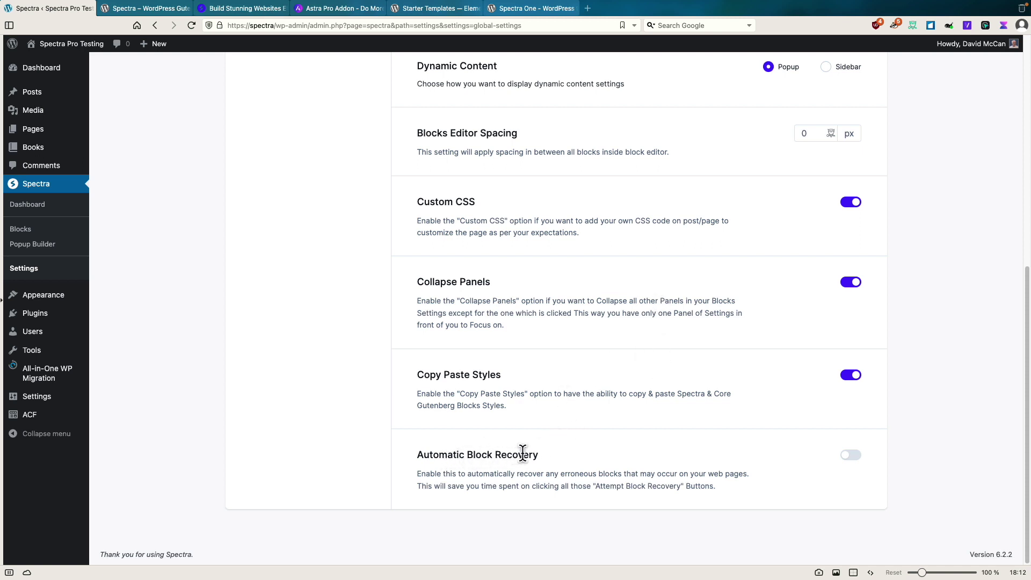
scroll(518, 451, up, 6)
scroll(518, 376, up, 2)
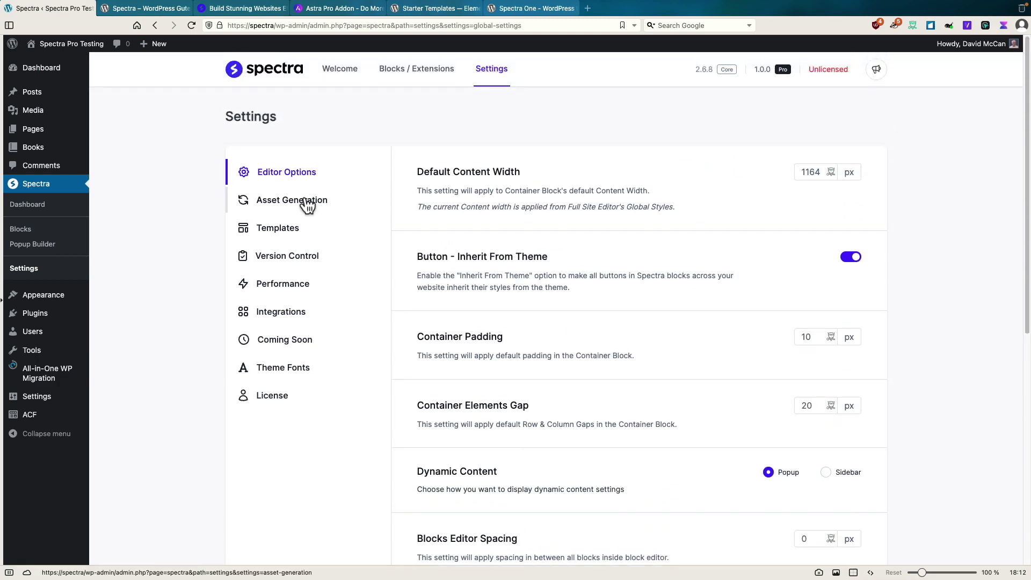
- Review the Asset Generation, Templates, Version Control, Performance, Integrations, Coming Soon and Theme Fonts settings of Spectra
click(309, 201)
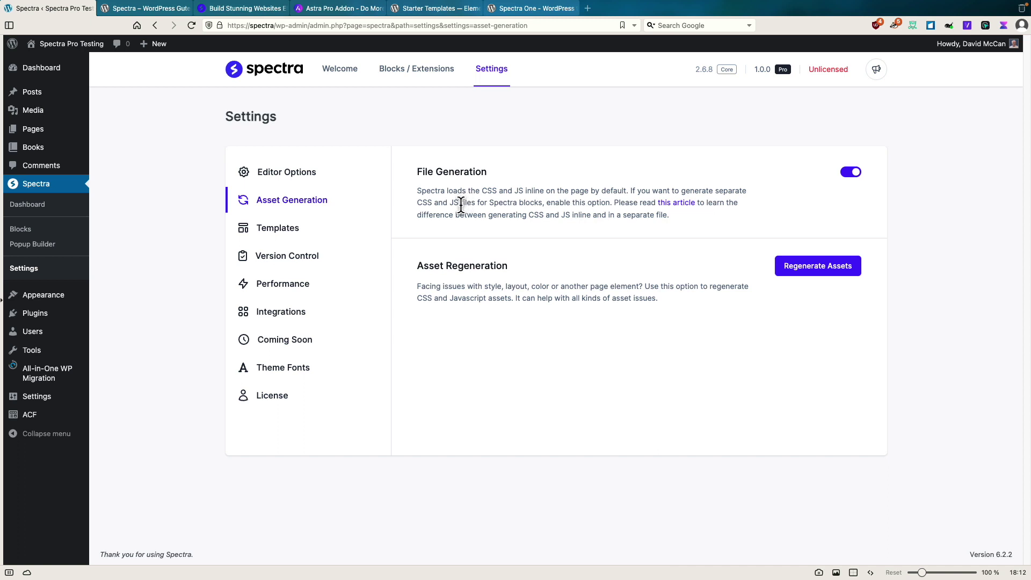
click(285, 229)
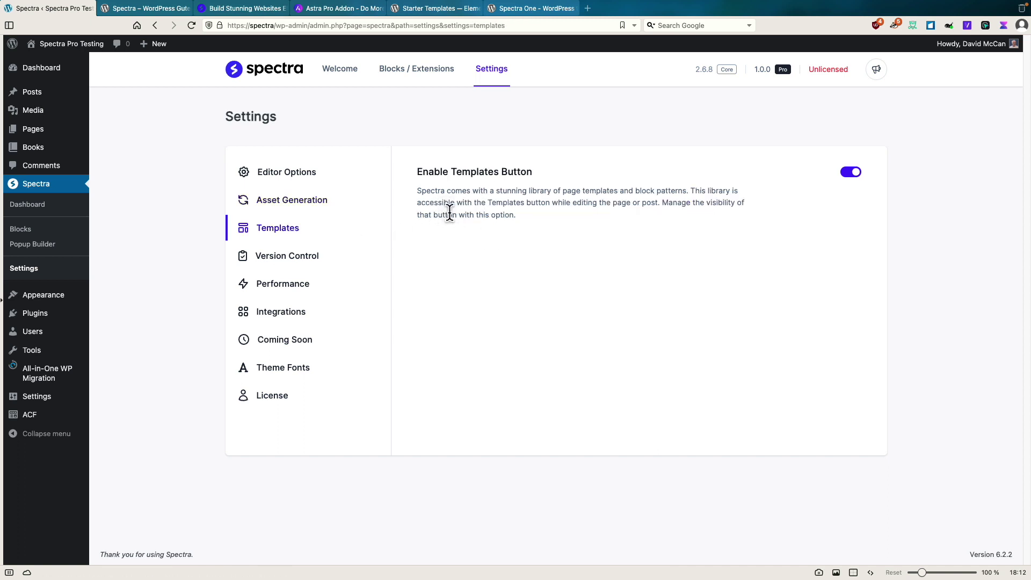
click(350, 255)
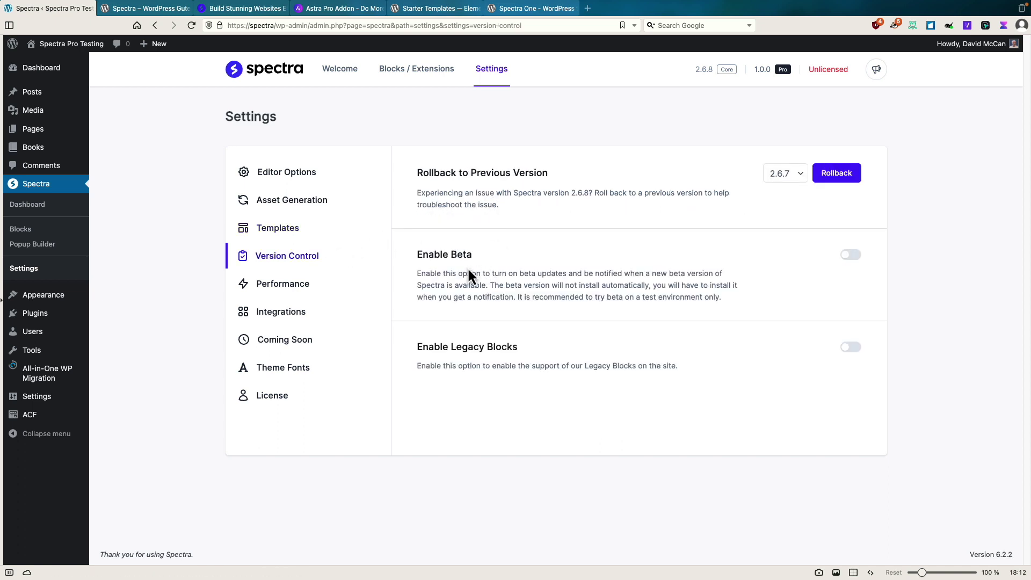
click(292, 290)
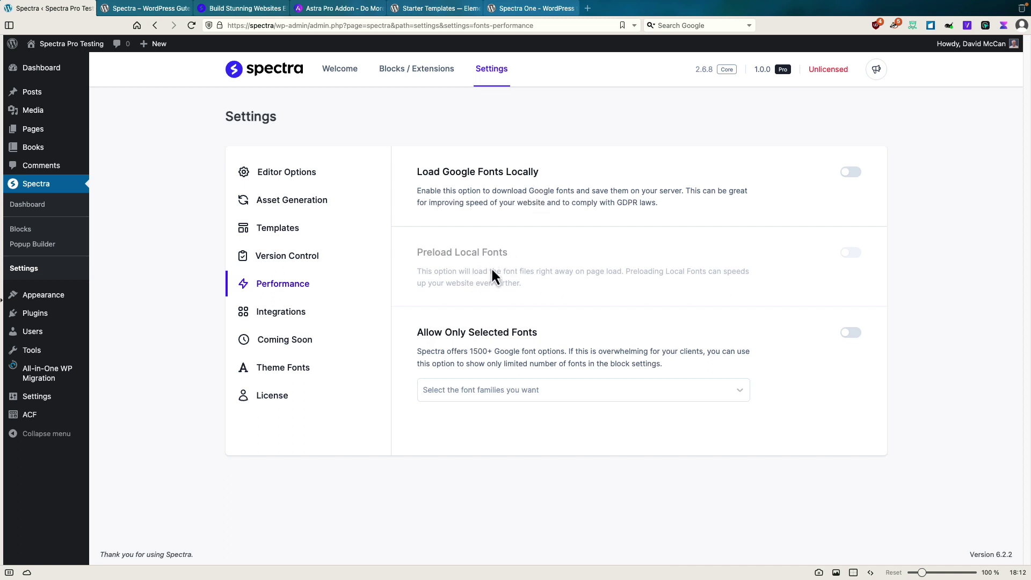
click(290, 317)
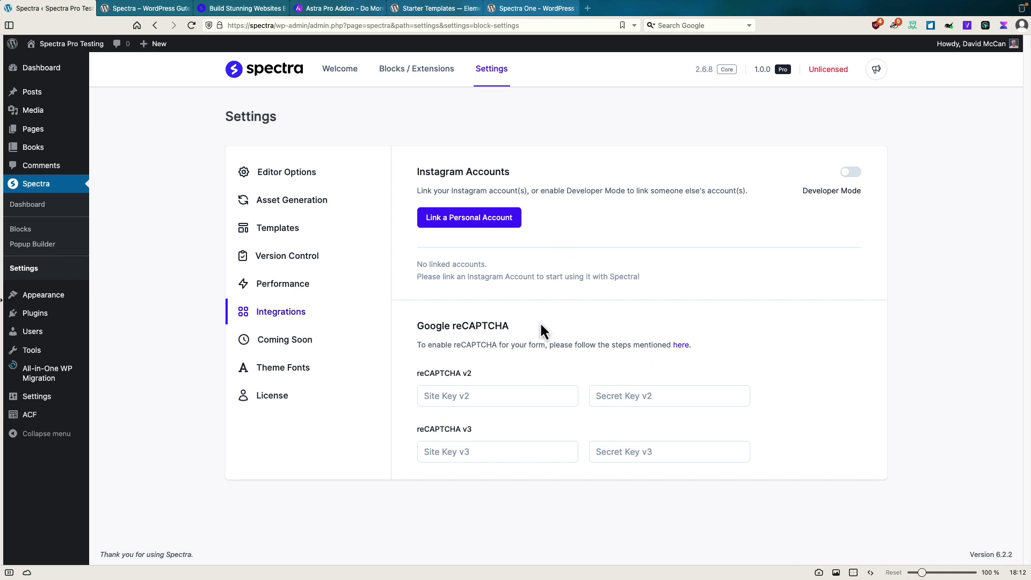
click(298, 344)
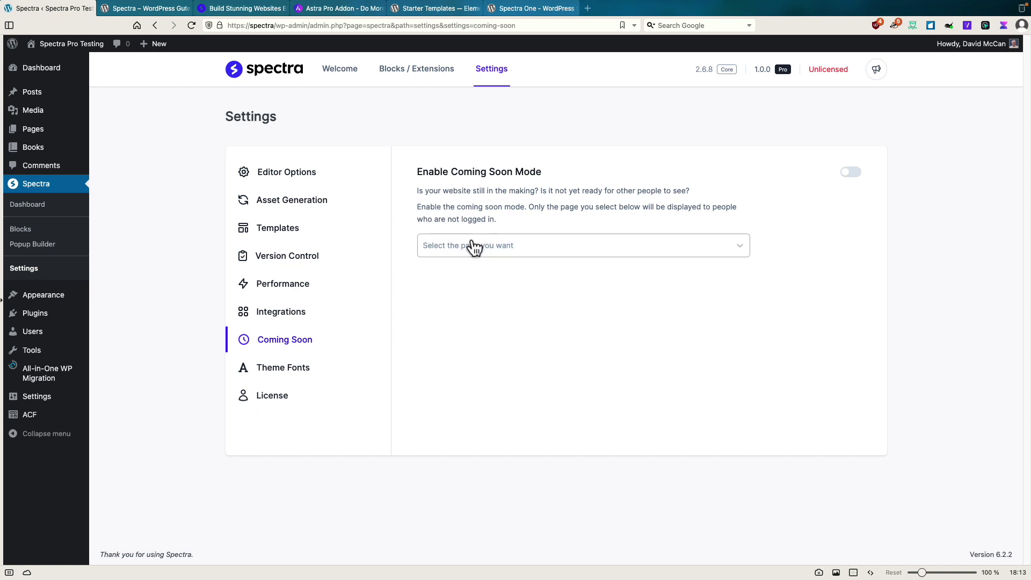
click(283, 370)
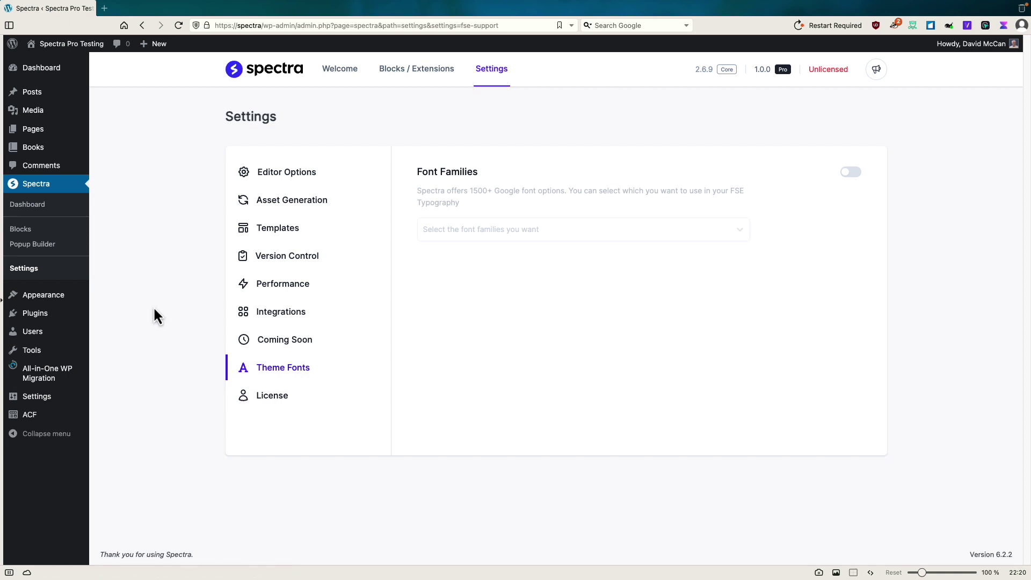
- View the Popup Builder's new popup screen, and leave it without saving to start a new page
click(47, 245)
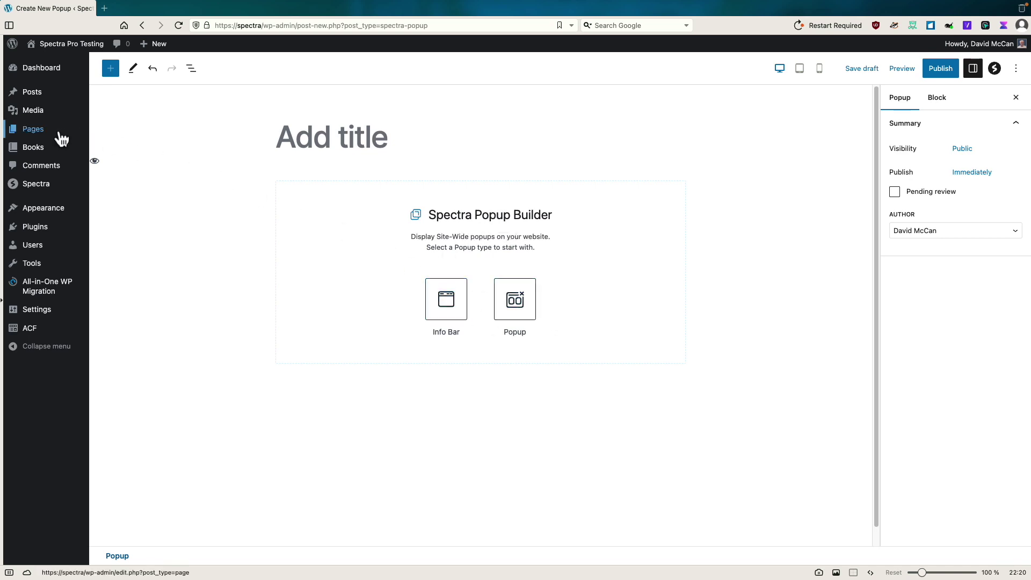
mouse_move(65, 134)
click(113, 146)
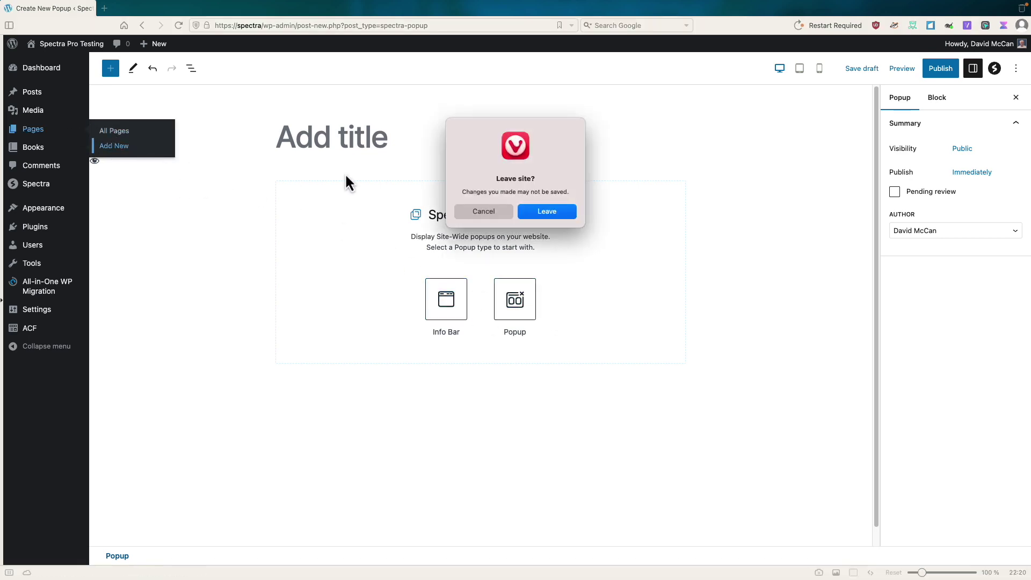
click(532, 211)
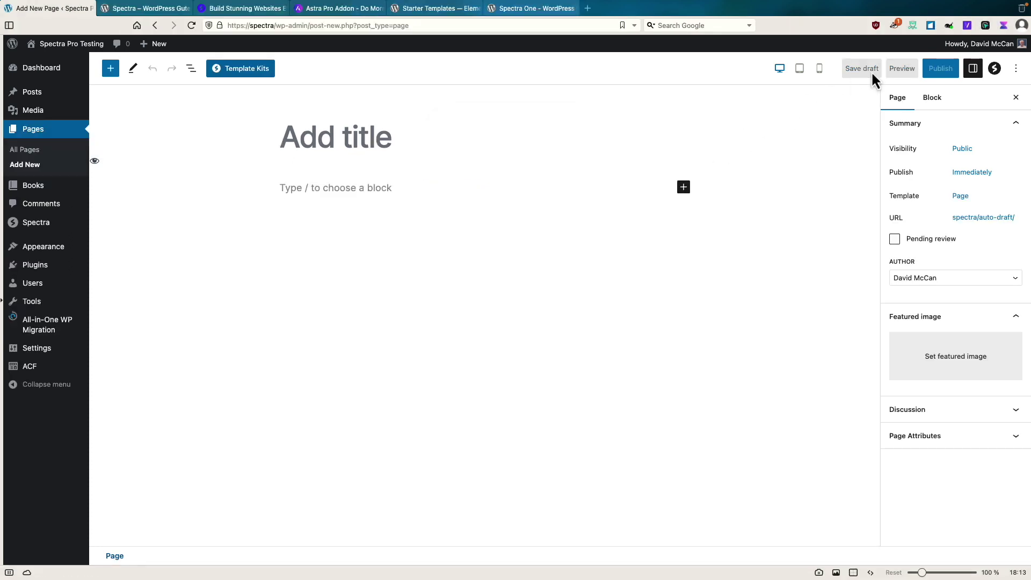
- Open the Template Kits library from the new page and browse its page templates
click(244, 74)
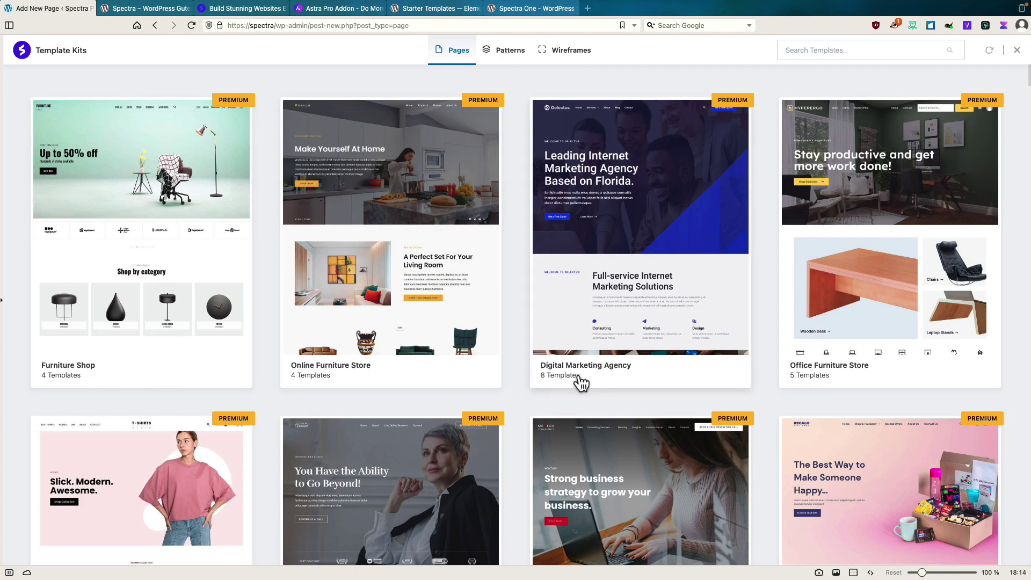
scroll(501, 352, down, 2)
scroll(501, 352, down, 5)
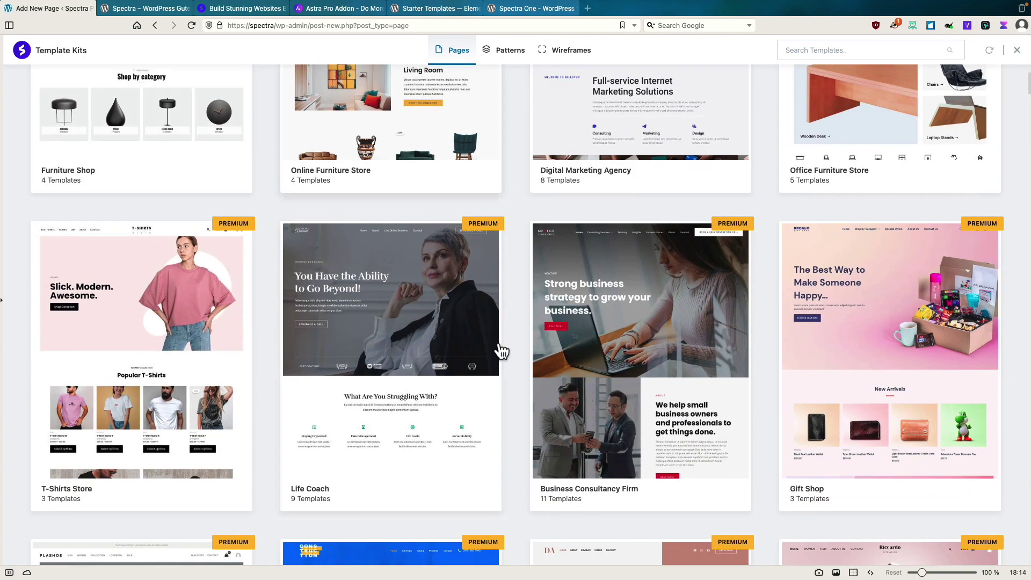
scroll(510, 338, down, 15)
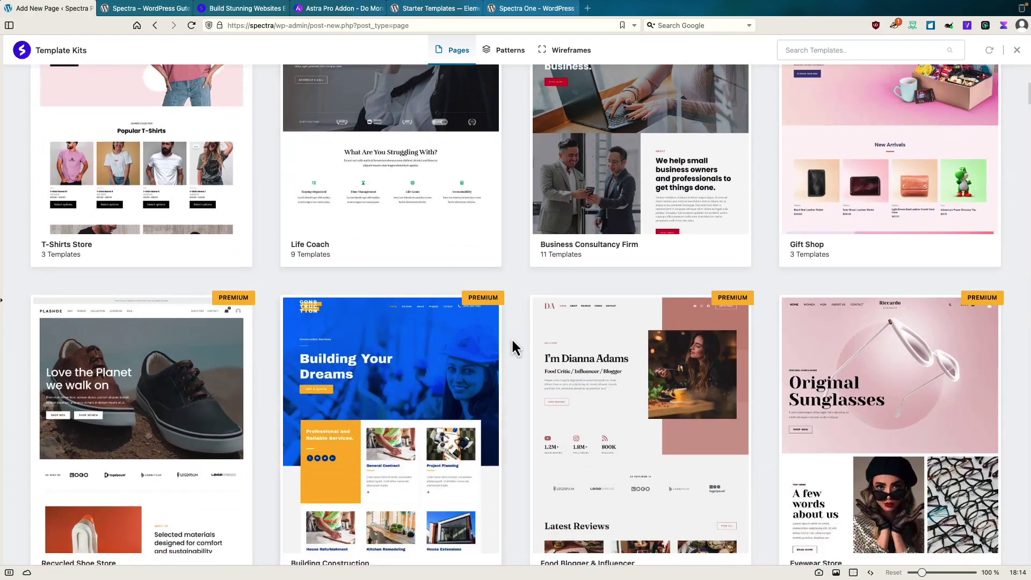
scroll(510, 337, down, 2)
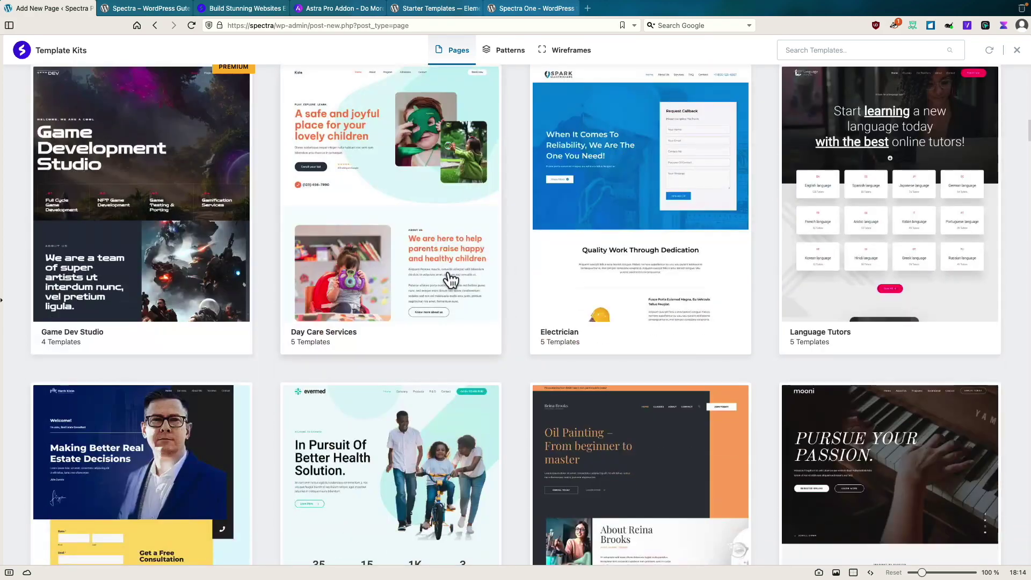
- Review the page templates, the Light patterns and the wireframes in the Template Kits library, and close the library
scroll(491, 271, up, 1)
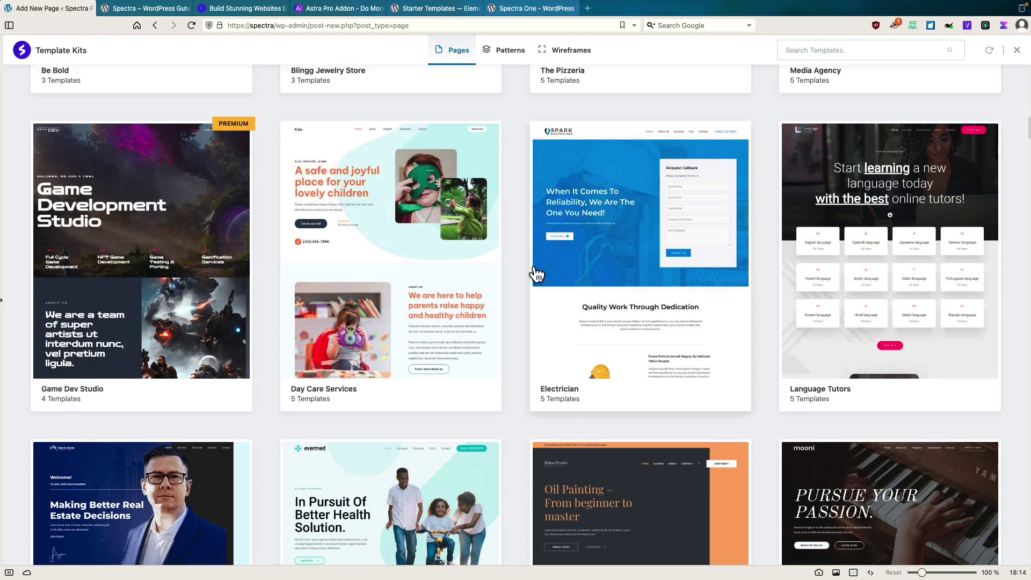
scroll(538, 274, up, 20)
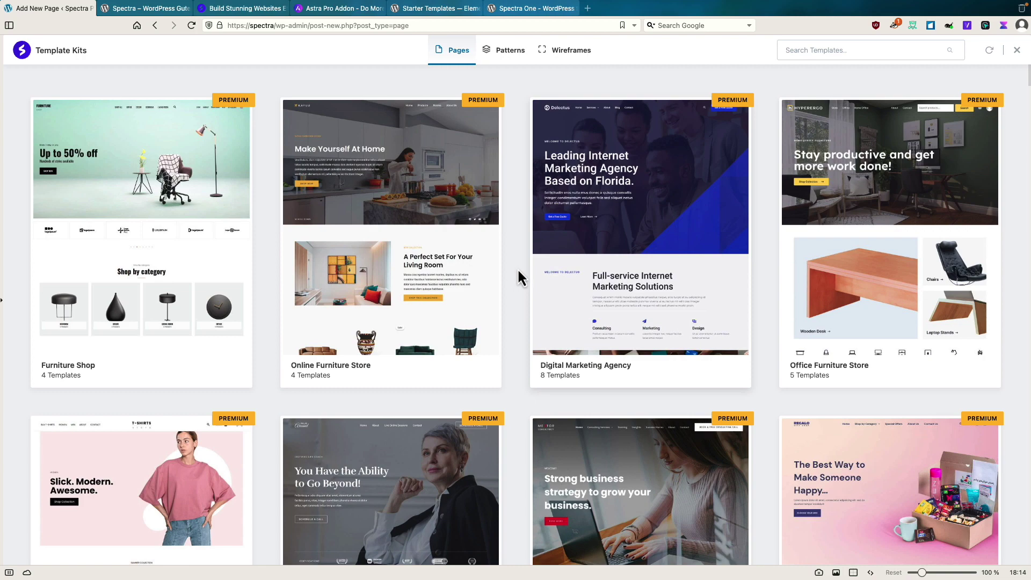
click(508, 54)
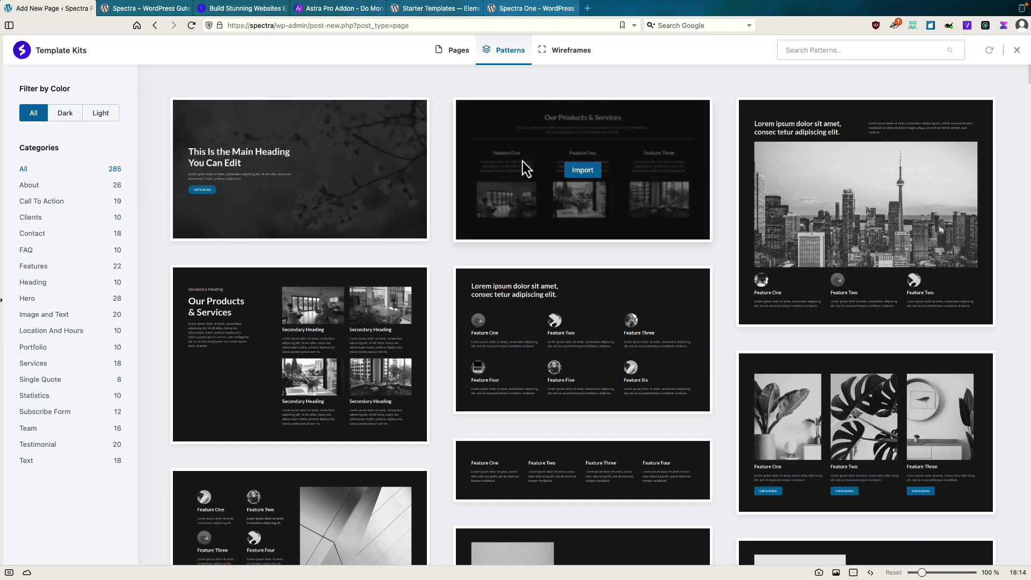
click(117, 111)
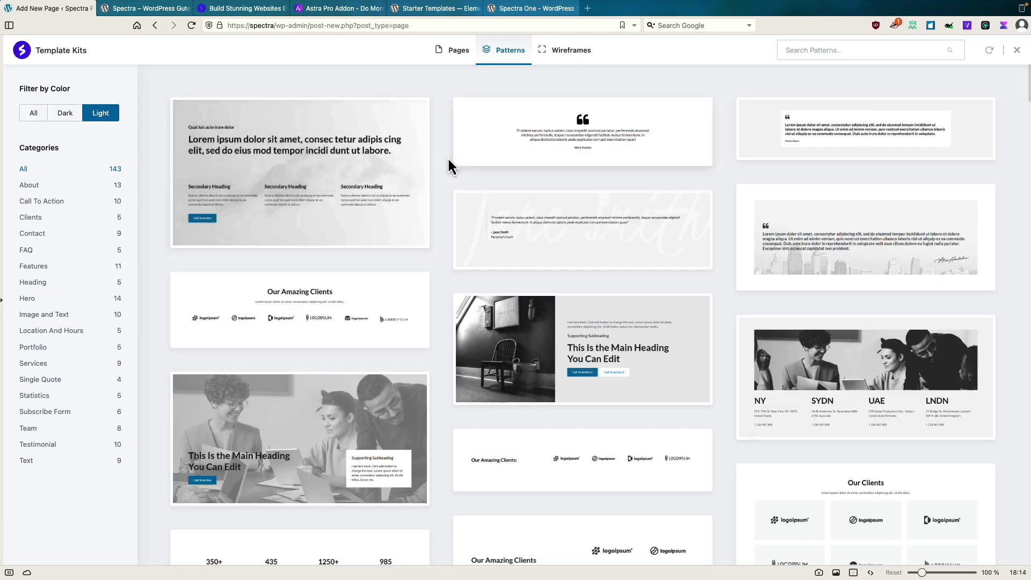
mouse_move(423, 161)
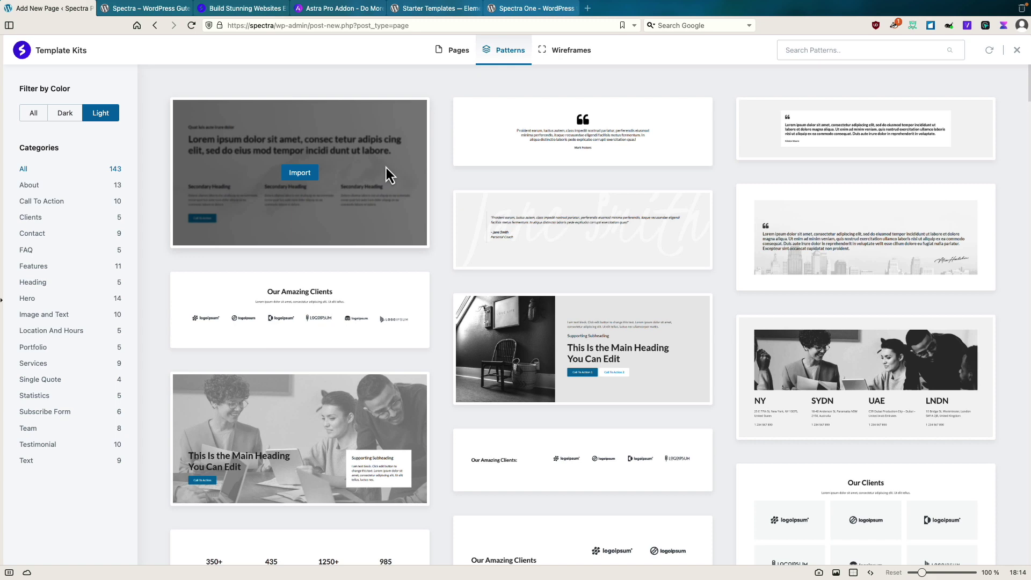
click(569, 53)
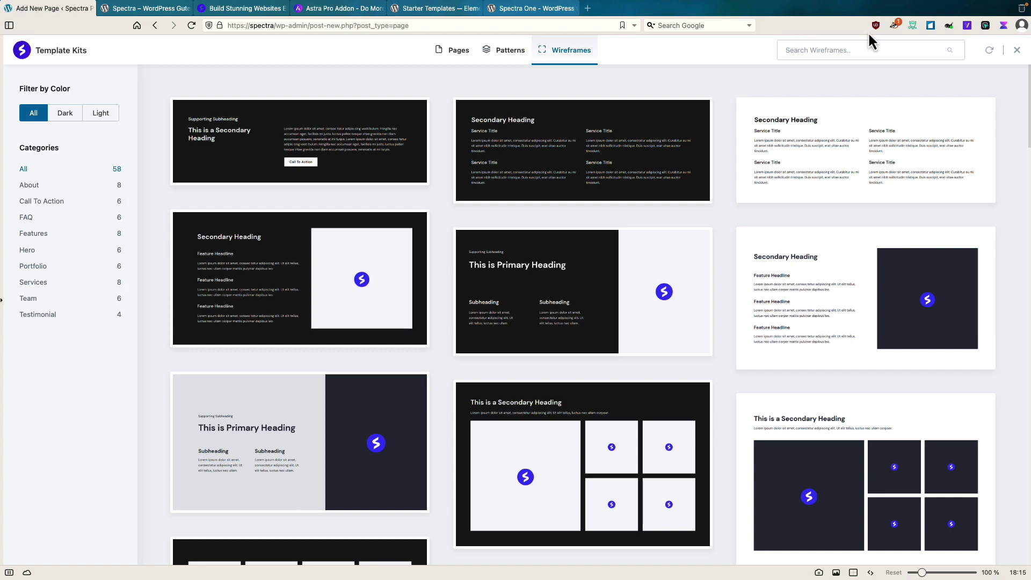
click(1020, 52)
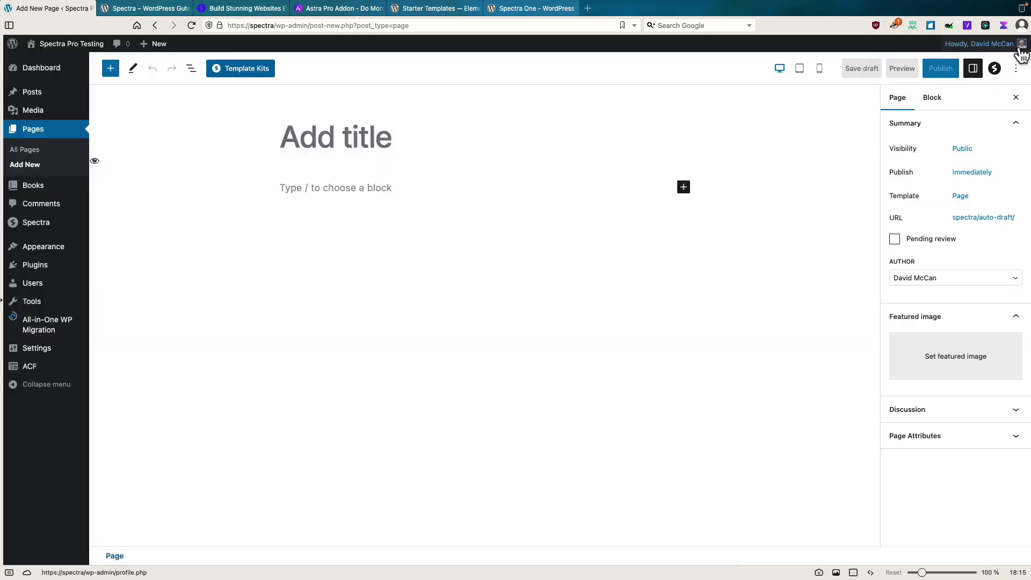
- View the Spectra Page Settings, and browse the Spectra and Spectra Pro blocks available for the new page
click(995, 68)
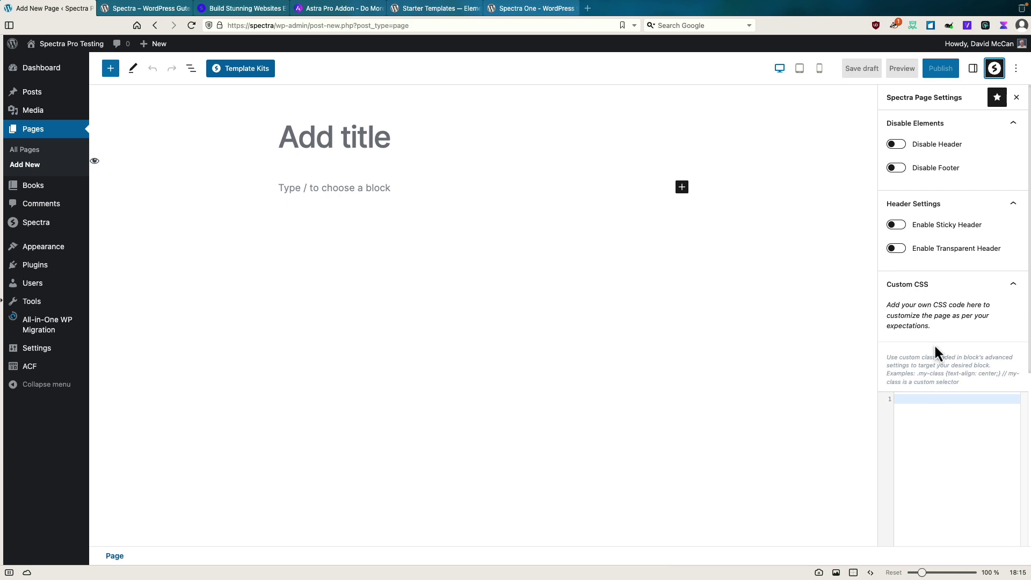
click(110, 70)
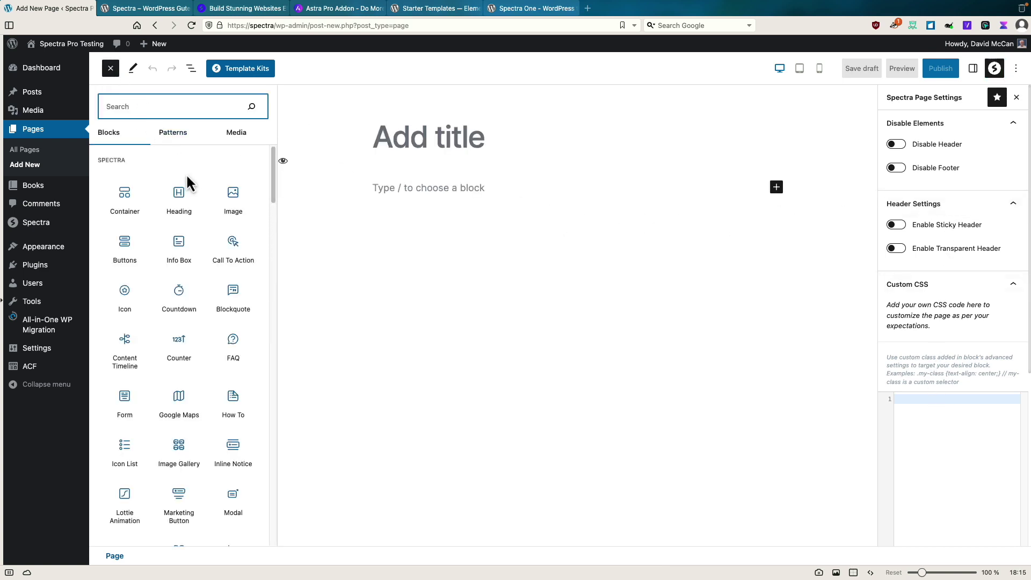
scroll(208, 189, down, 7)
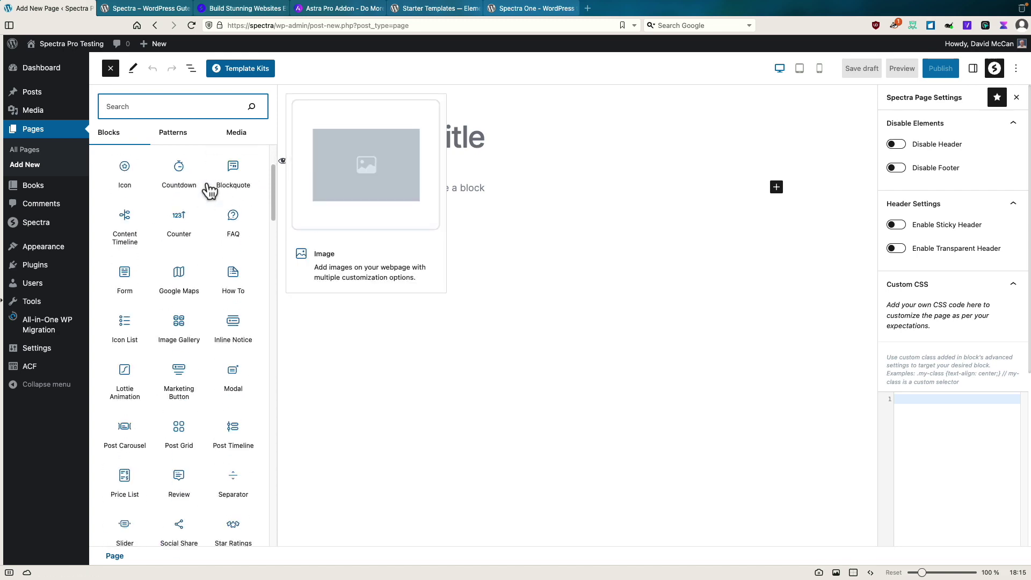
scroll(208, 190, down, 3)
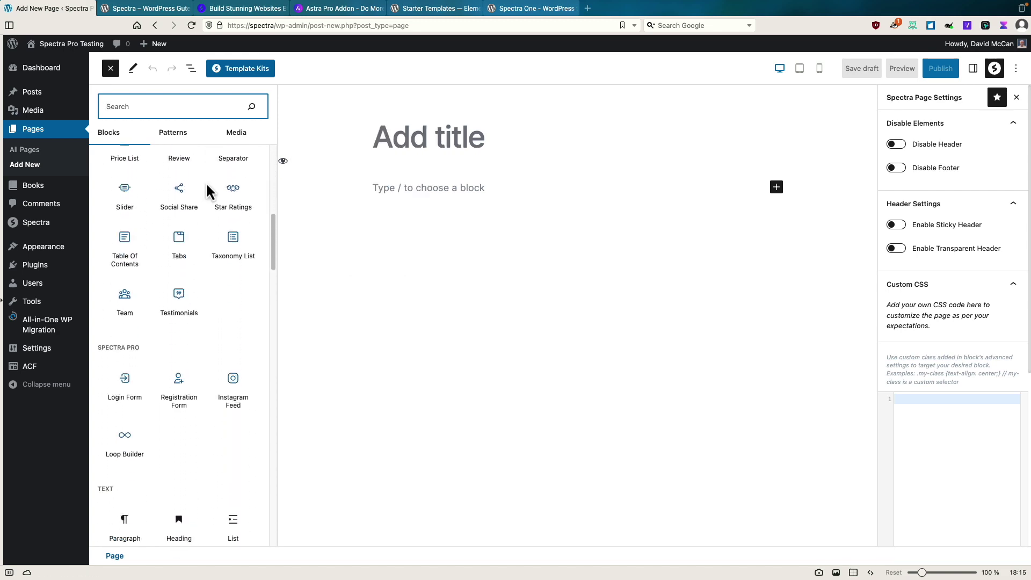
scroll(208, 191, up, 10)
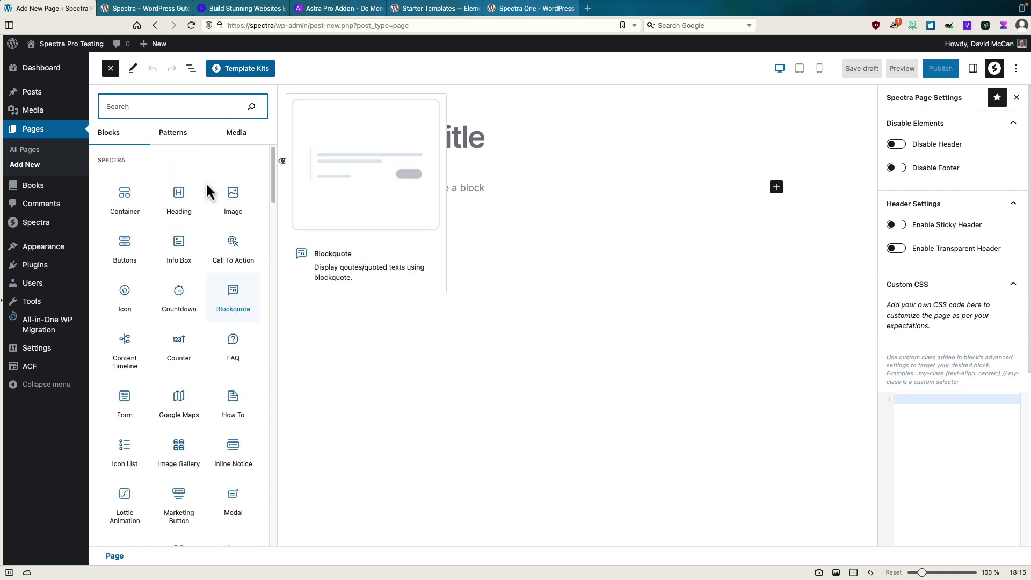
- View the installed themes, and open the site editor to examine Spectra One's template parts and templates
click(114, 255)
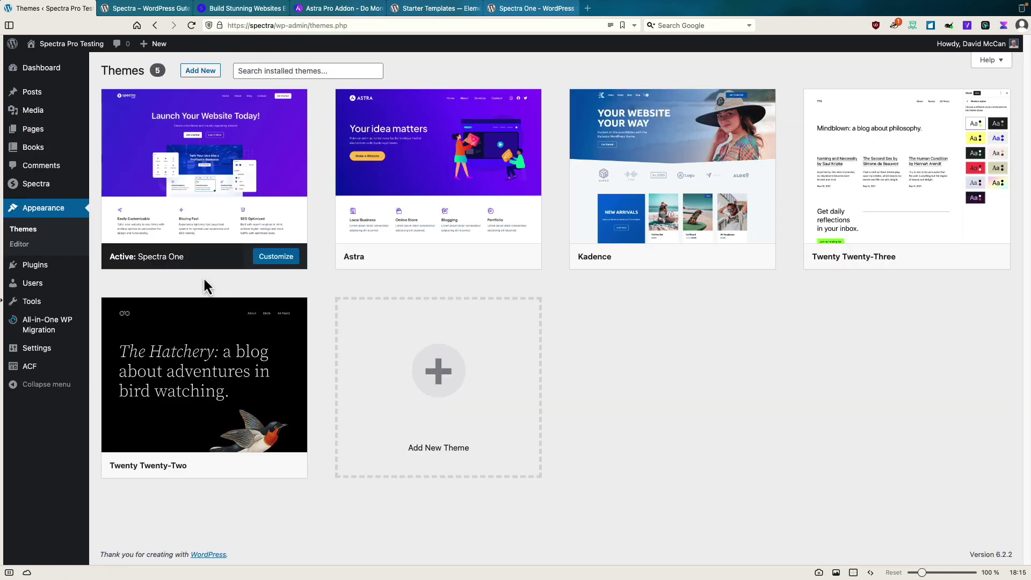
mouse_move(202, 255)
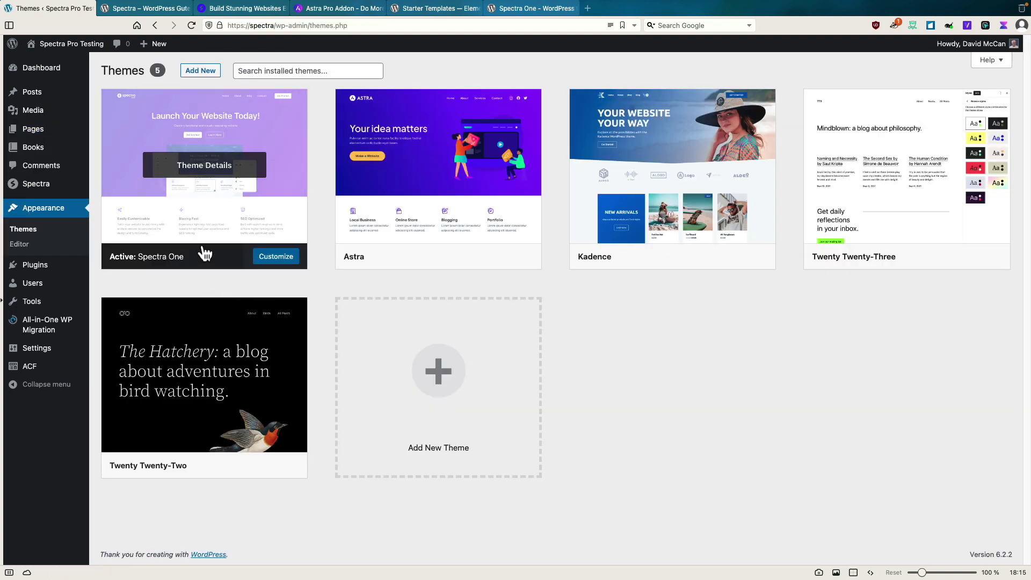
click(22, 245)
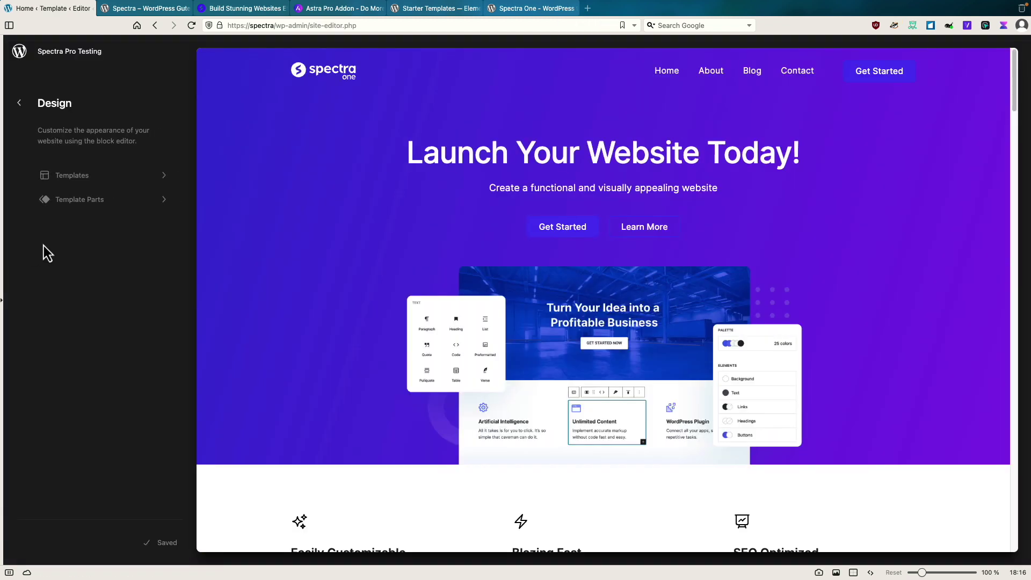
click(78, 202)
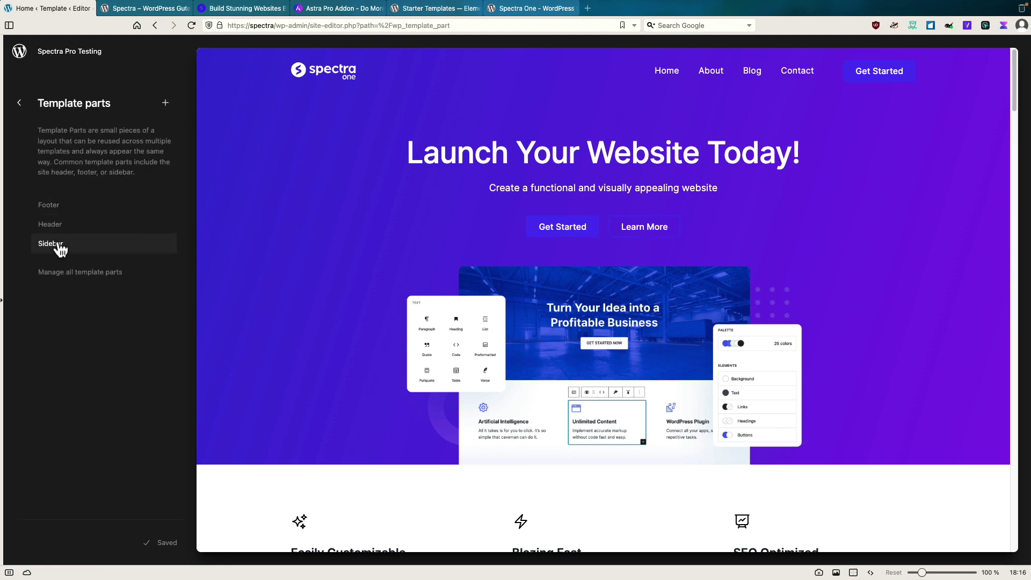
click(22, 105)
click(73, 174)
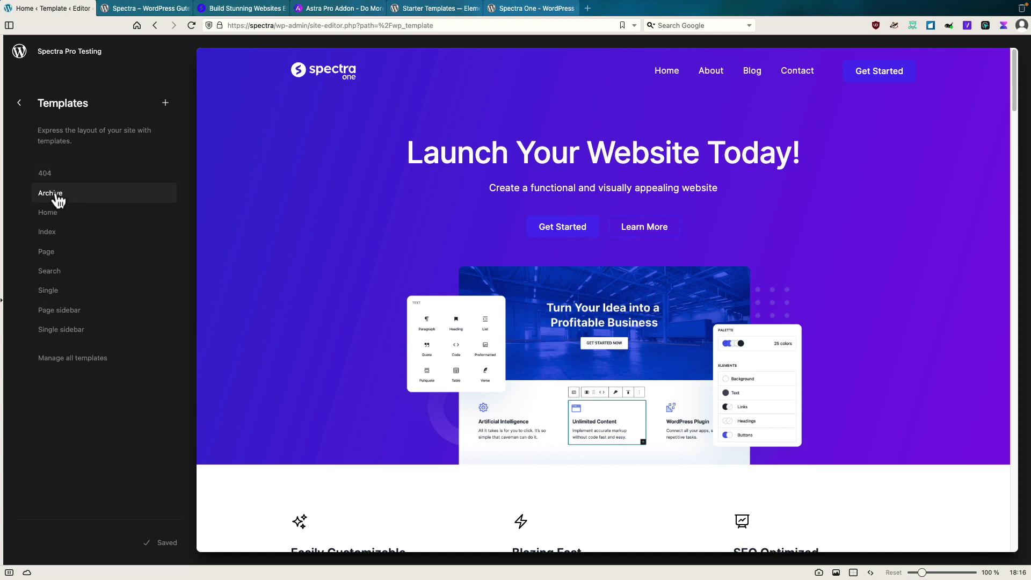
- Add an Archive: Book template from the full template list, and show its block structure down to the Query Loop
click(85, 360)
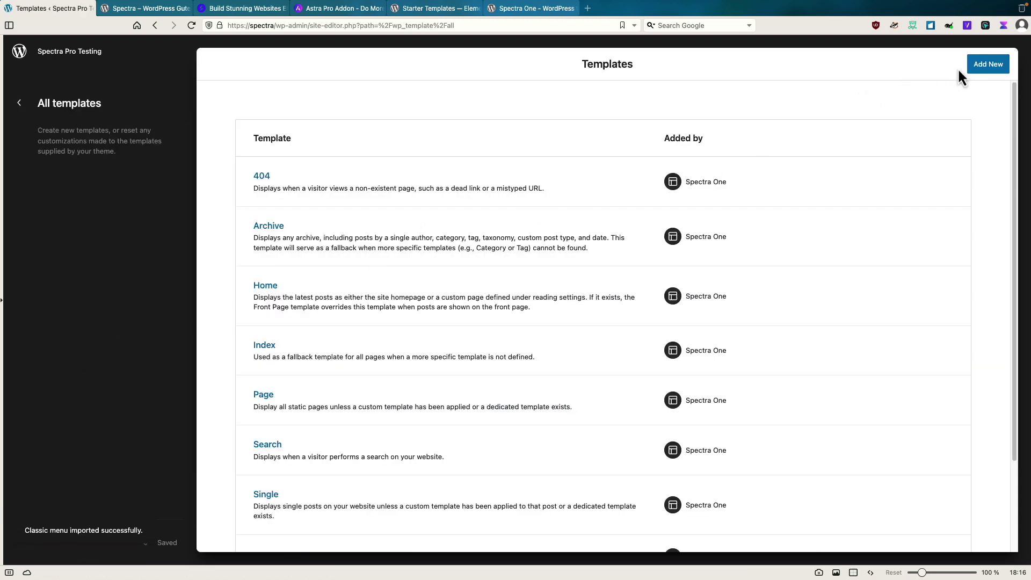
click(986, 67)
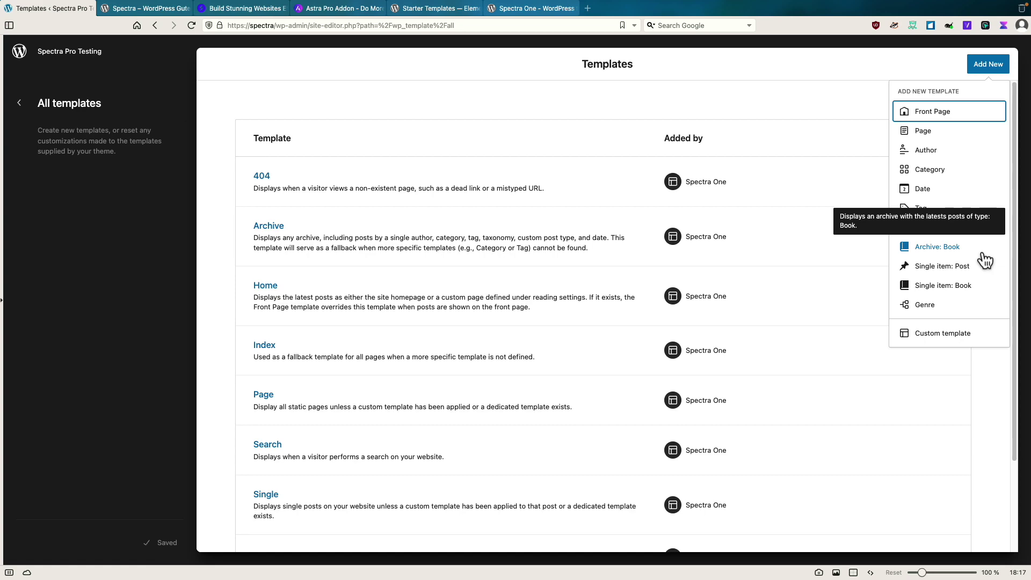
click(932, 254)
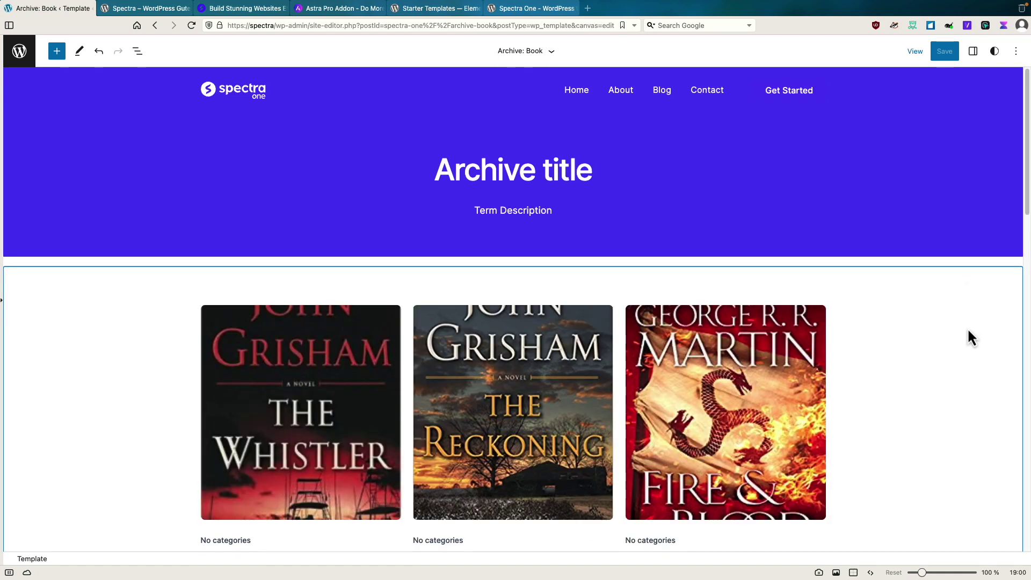
click(138, 51)
click(14, 146)
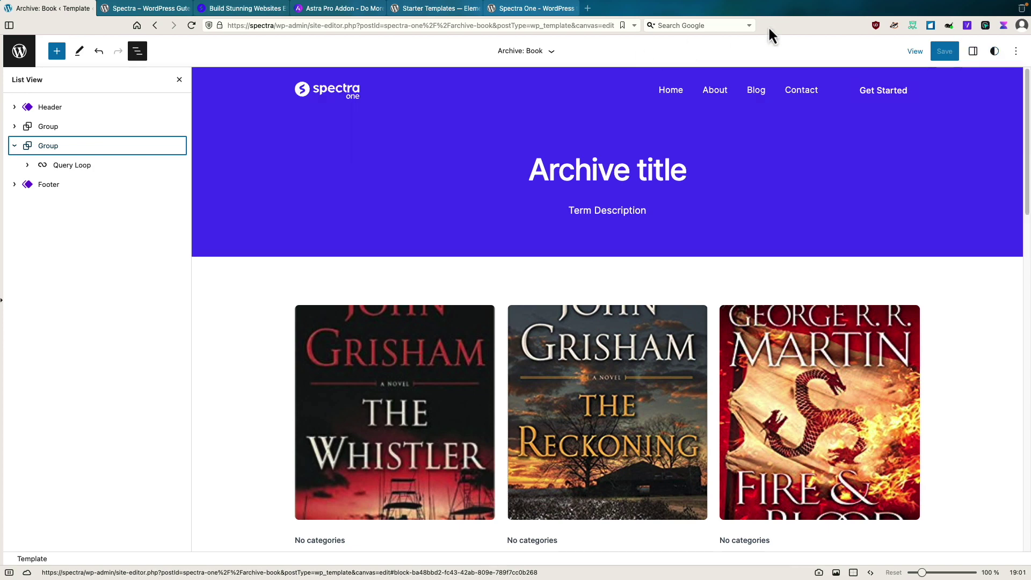
- Open the site-wide Styles, dismiss the welcome guide and show the available style variations
click(995, 53)
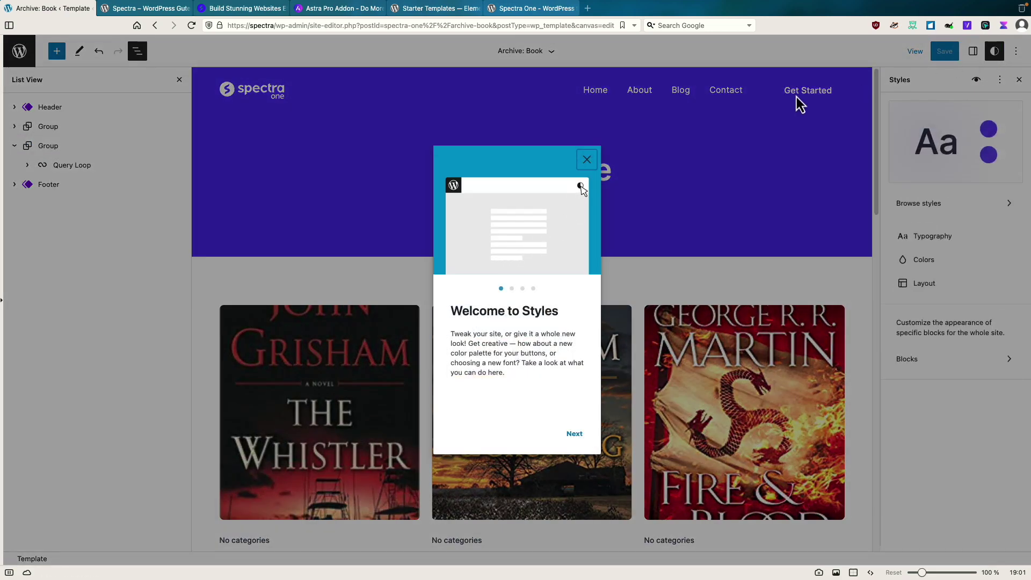
click(587, 160)
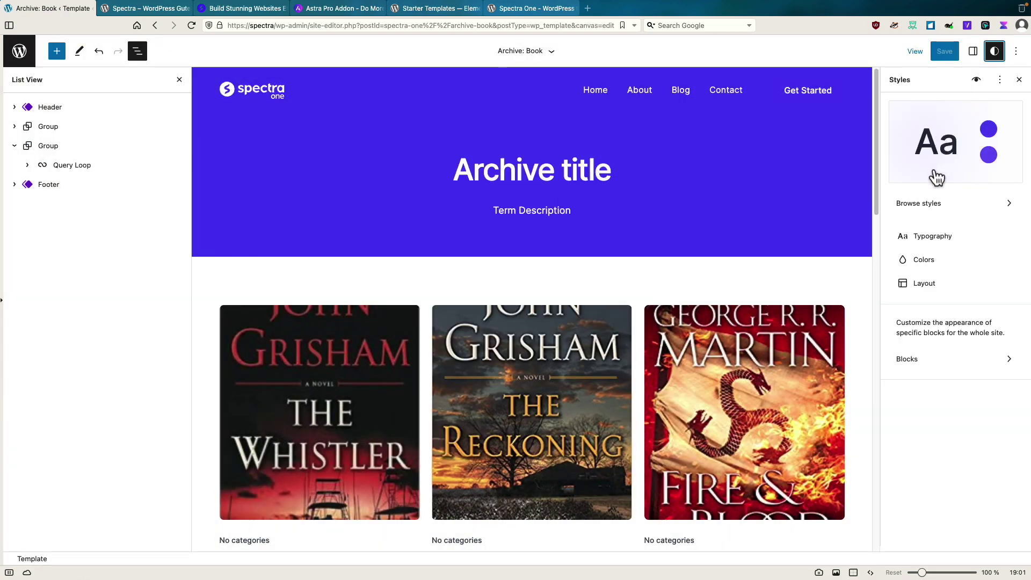
click(964, 203)
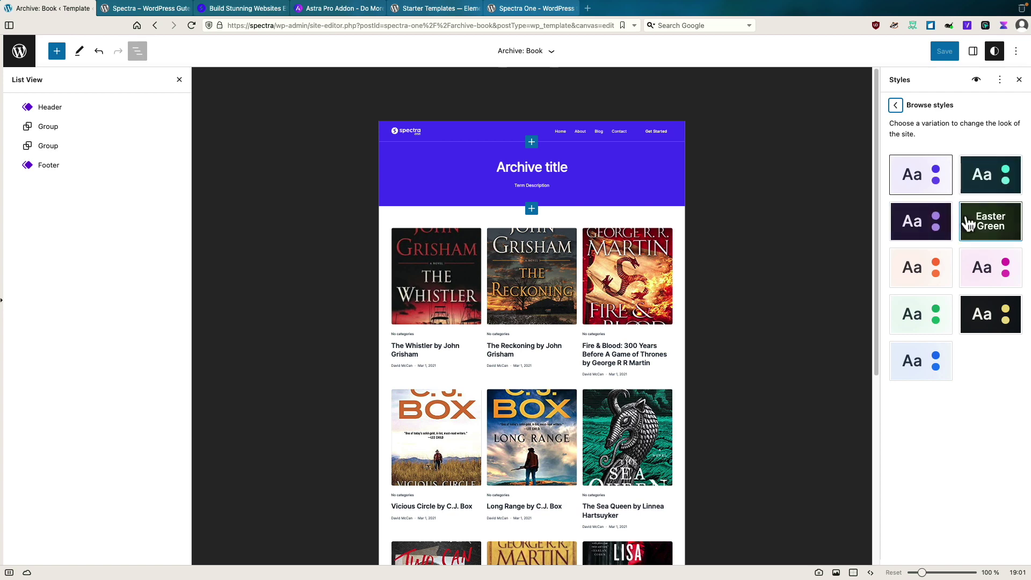
- Try the Dark, orange, Rainforest, Pink and blue style variations, restore the Default style, and leave the variations list
click(926, 225)
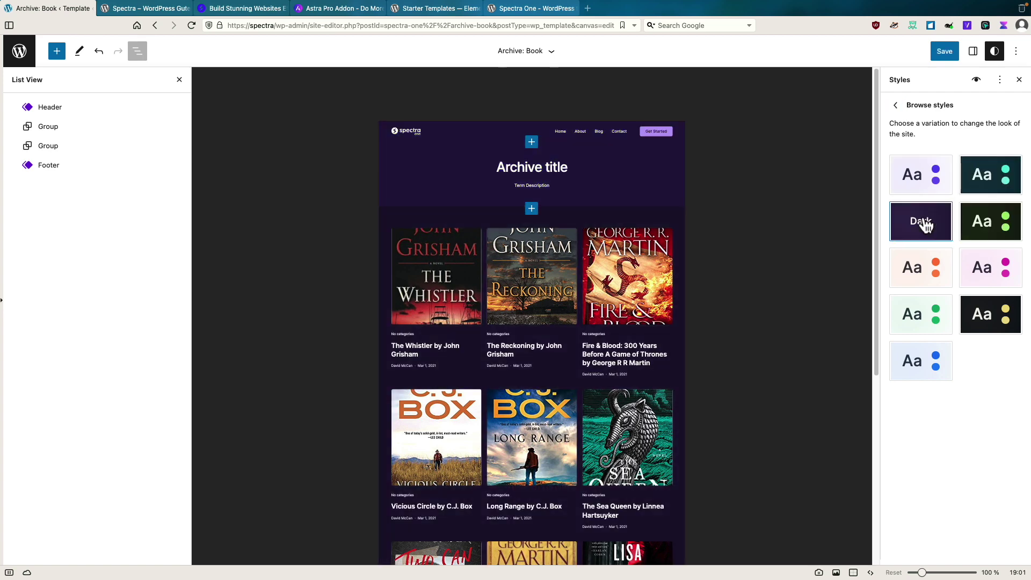
click(929, 277)
click(918, 314)
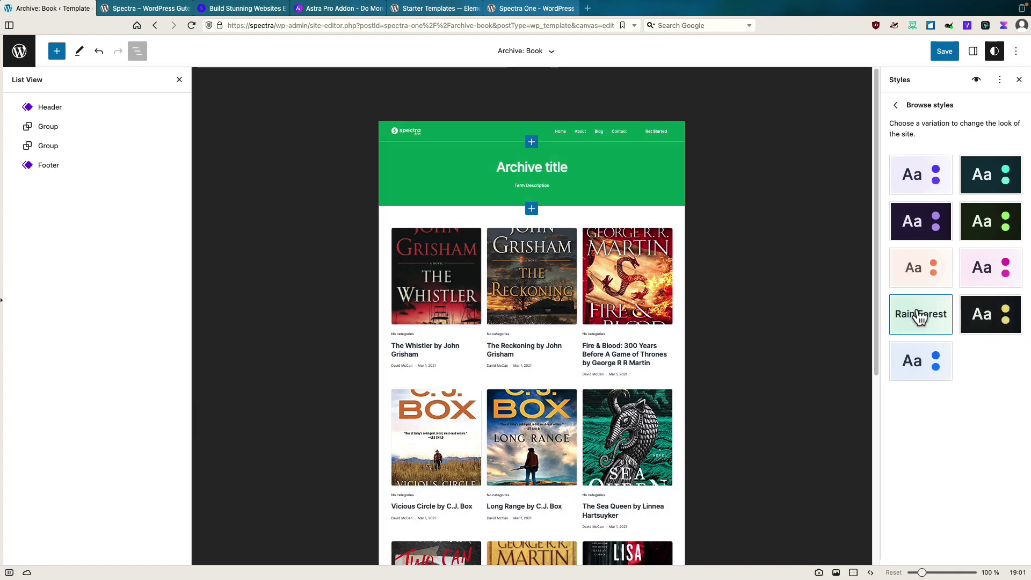
click(973, 281)
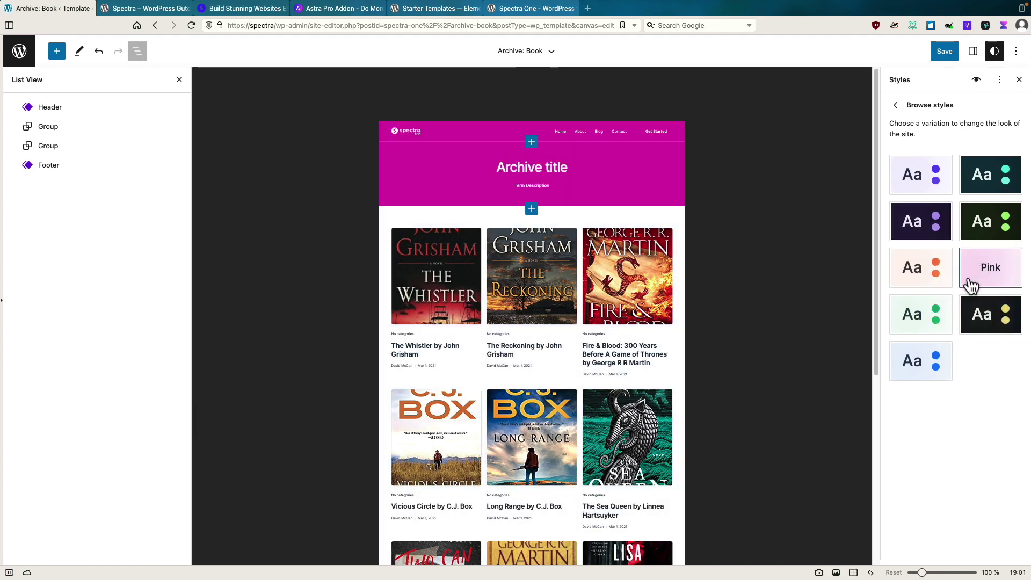
click(919, 358)
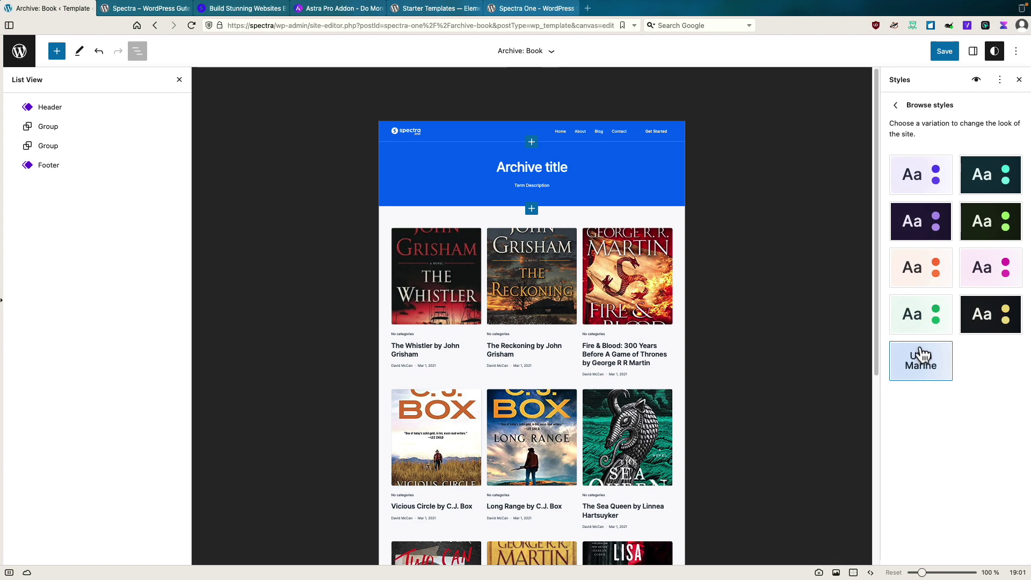
click(919, 175)
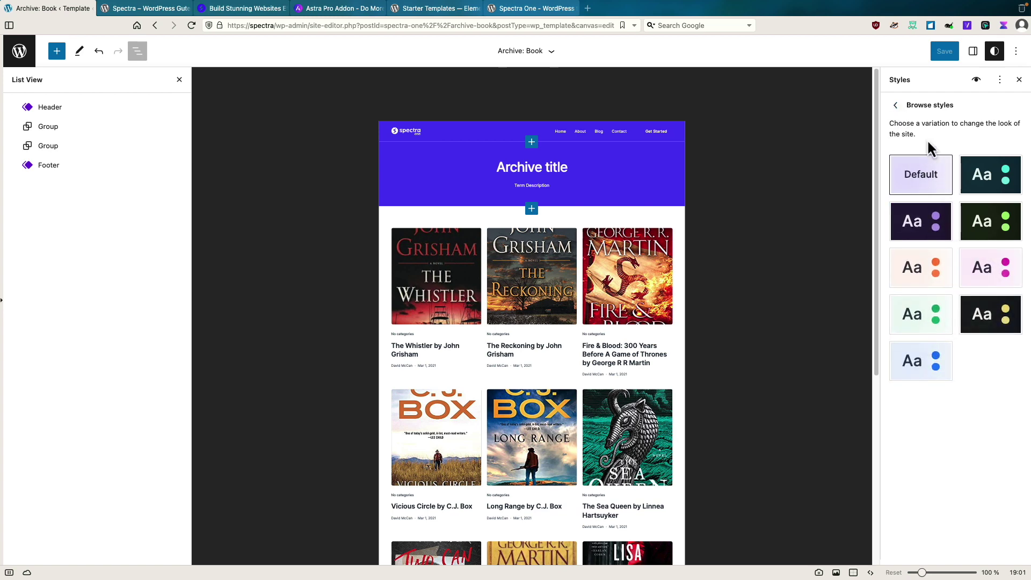
click(895, 108)
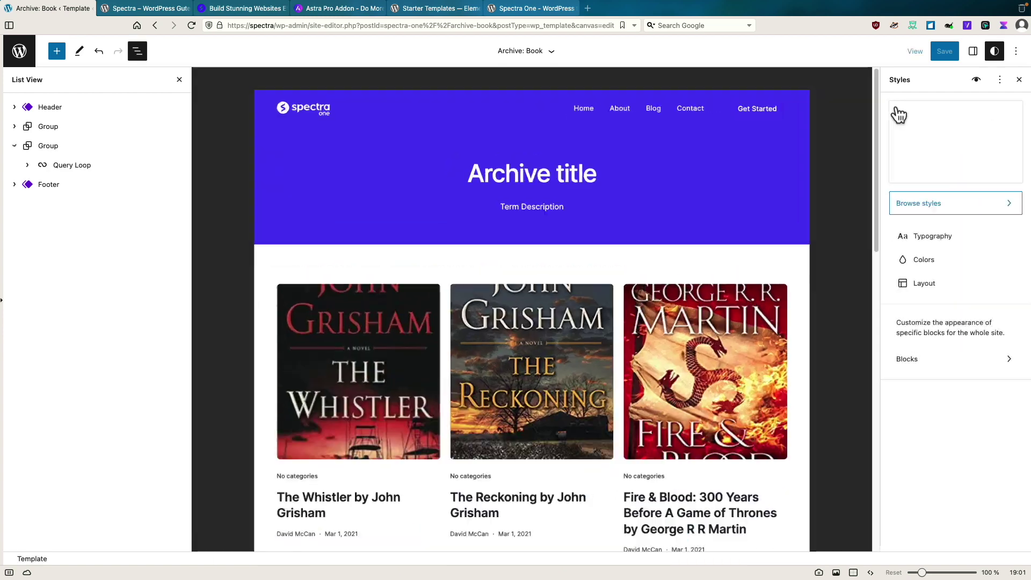
- Examine the site's heading typography settings, including the size choices for H1
click(929, 235)
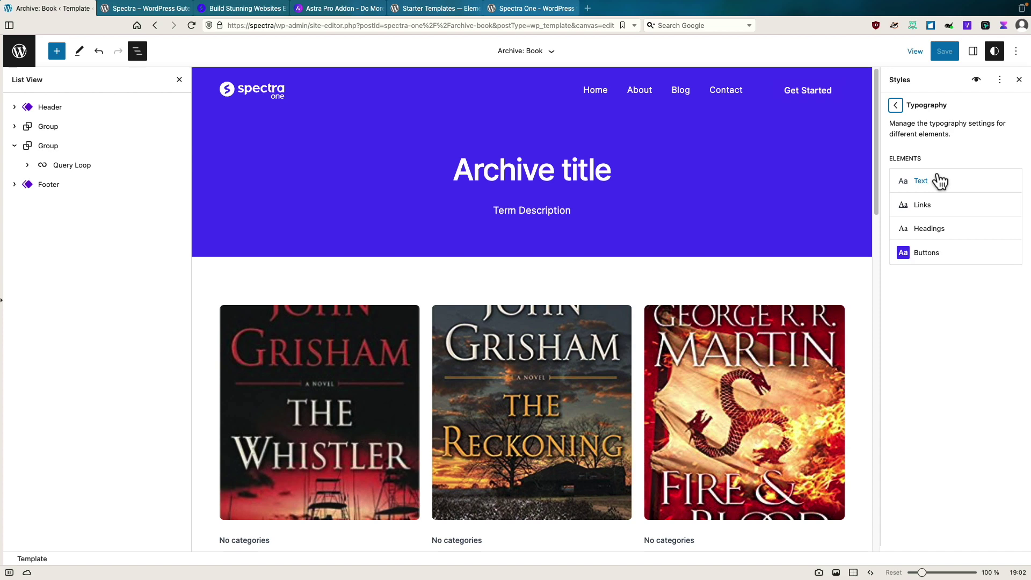
click(925, 228)
click(952, 283)
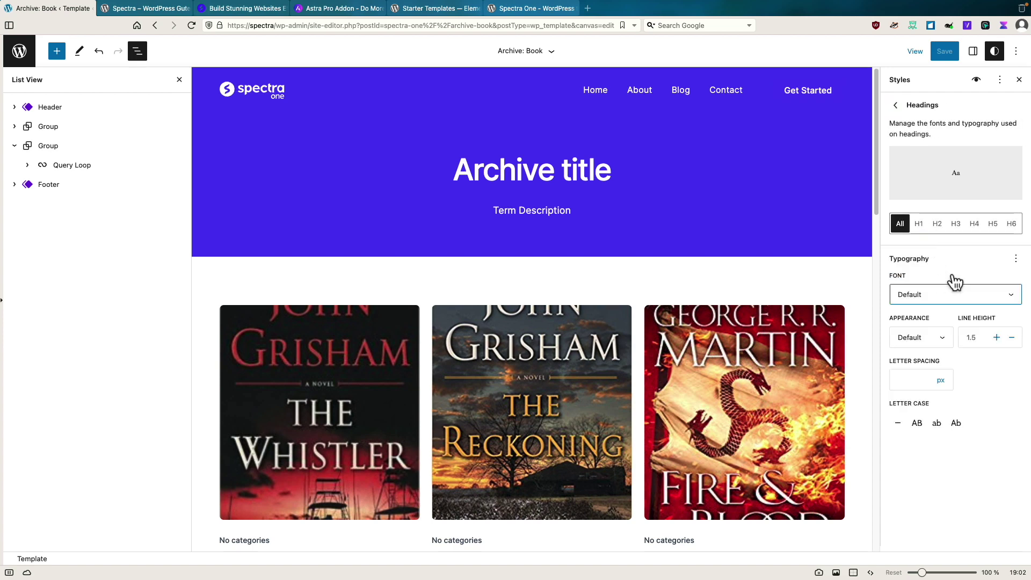
click(919, 224)
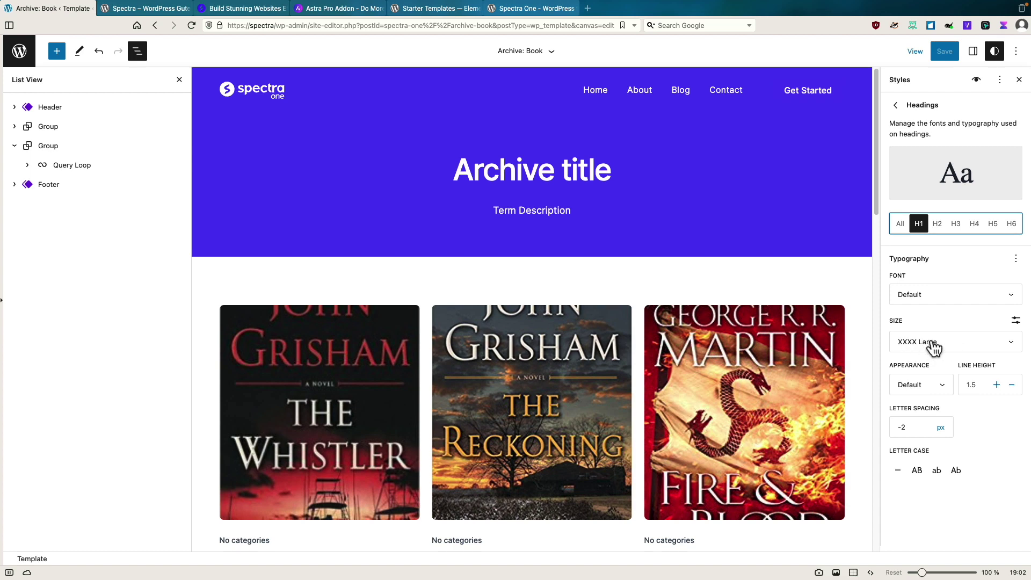
click(933, 346)
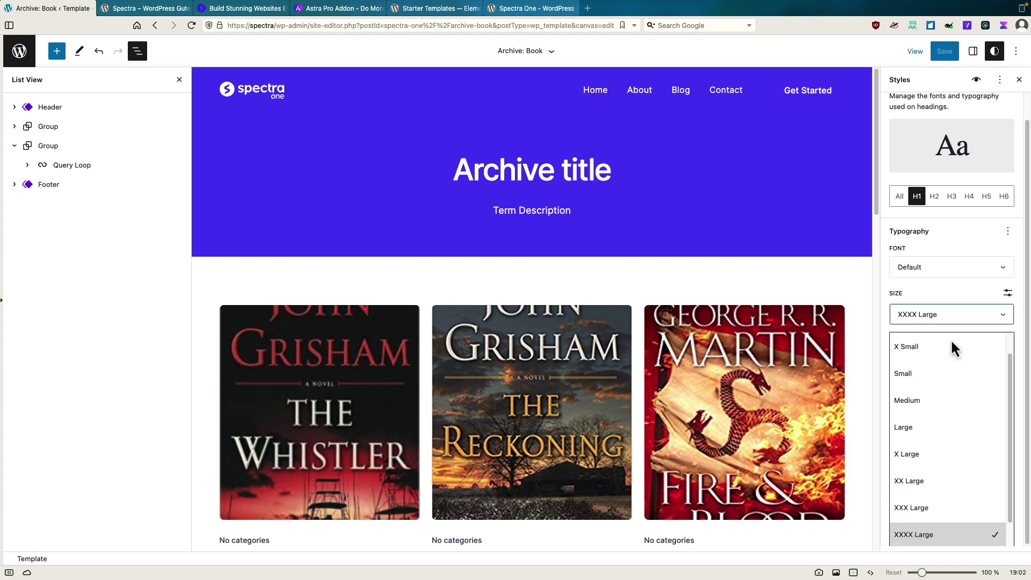
click(951, 340)
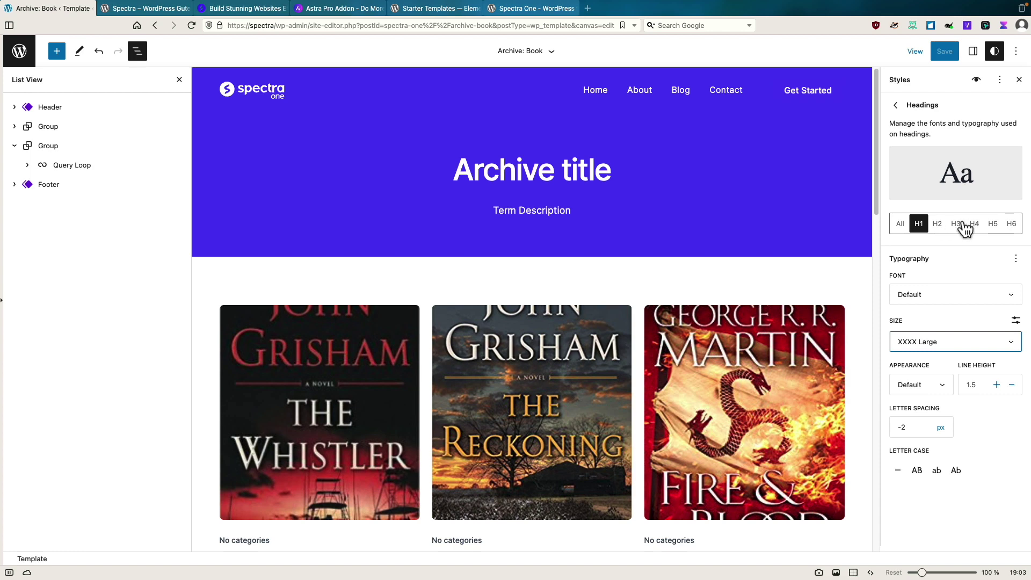
- Examine the site's button typography settings, and return to the main style options
click(894, 105)
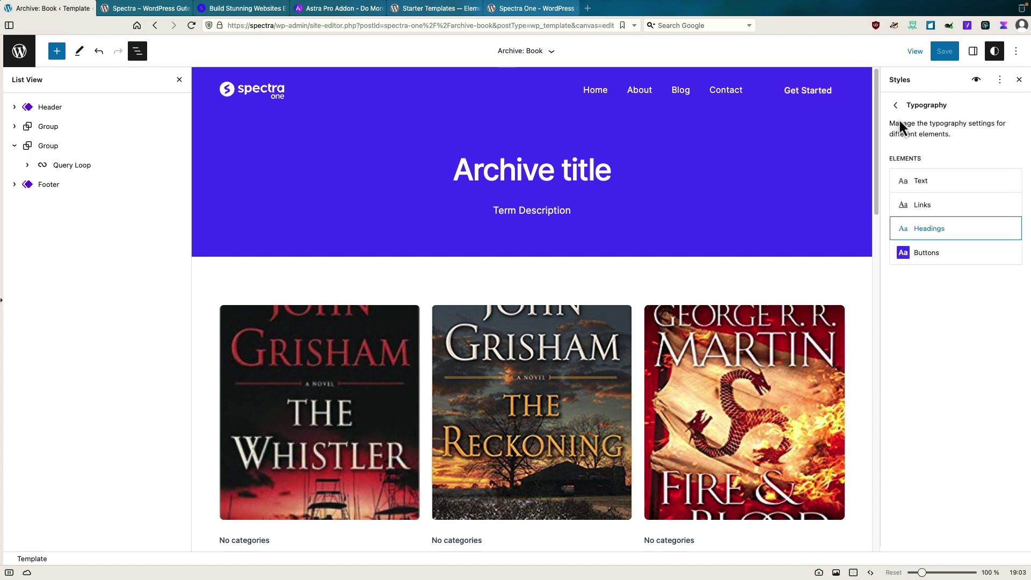
click(931, 255)
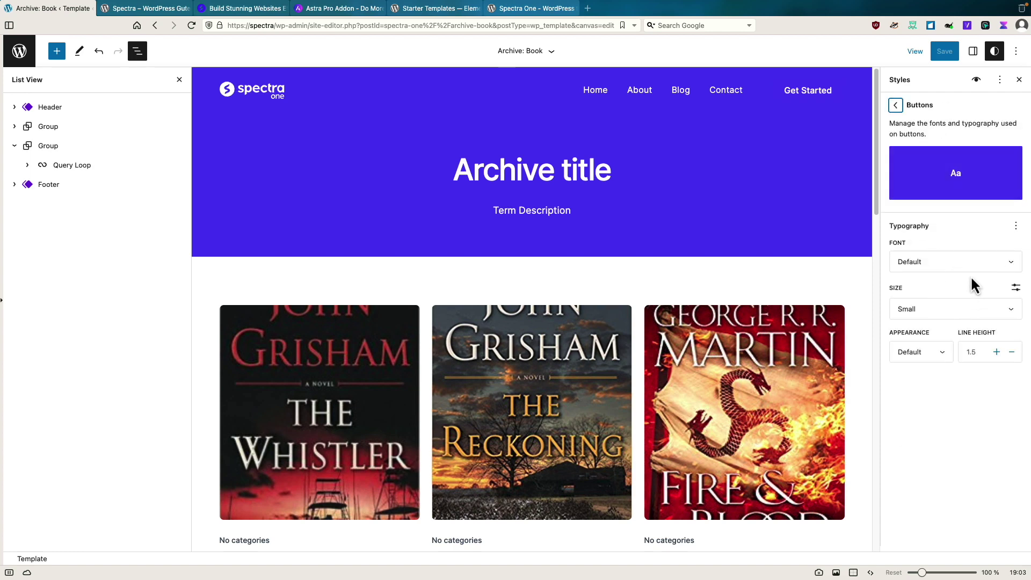
click(896, 106)
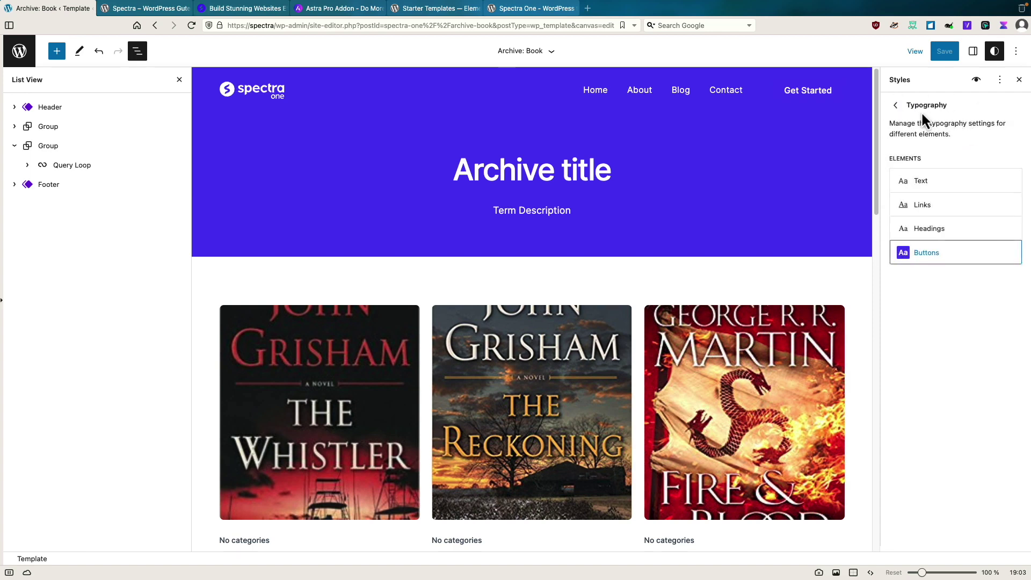
click(896, 105)
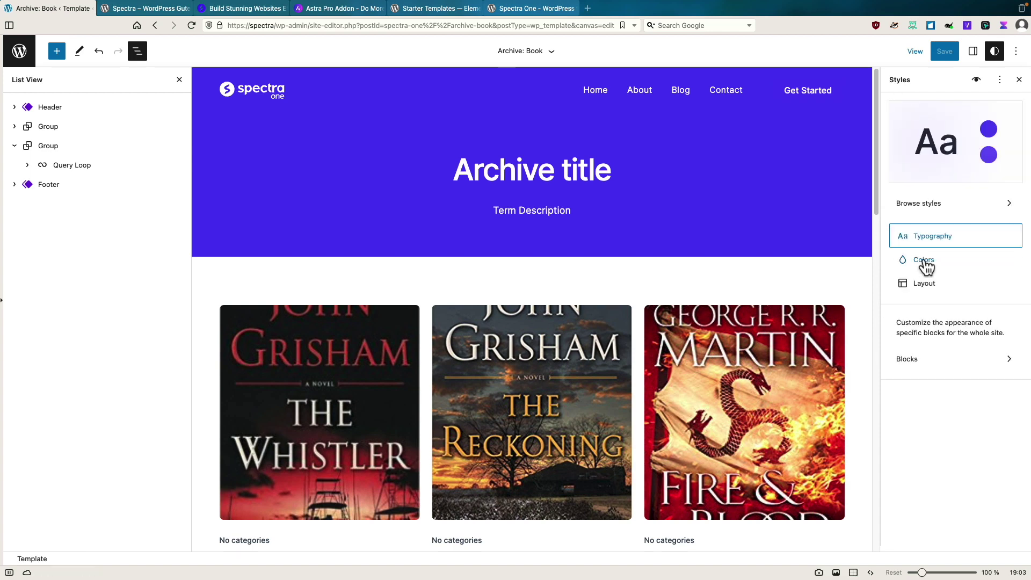
- Examine the site-wide color palette, layout dimensions and per-block style options
click(926, 262)
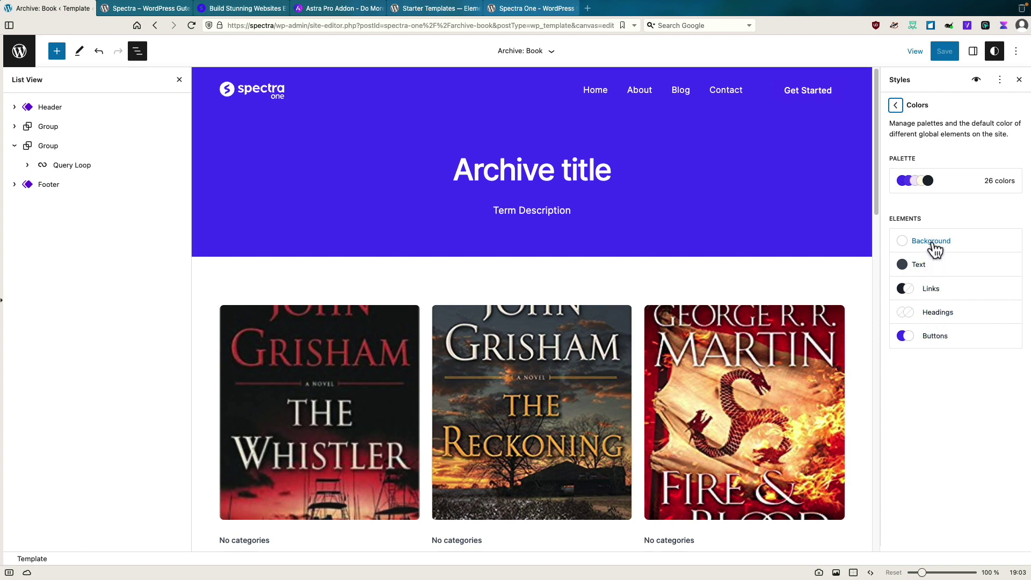
click(895, 105)
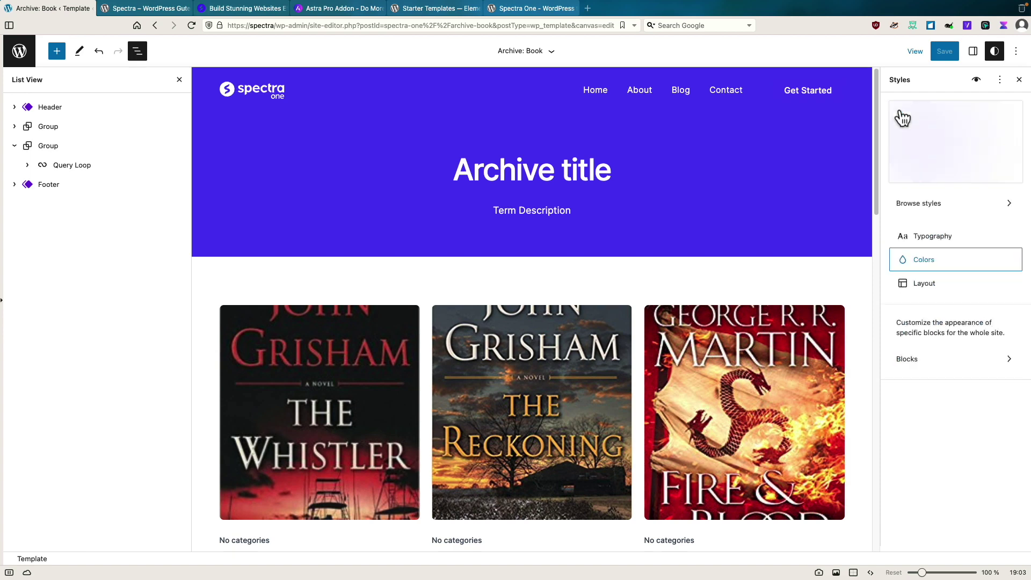
click(926, 282)
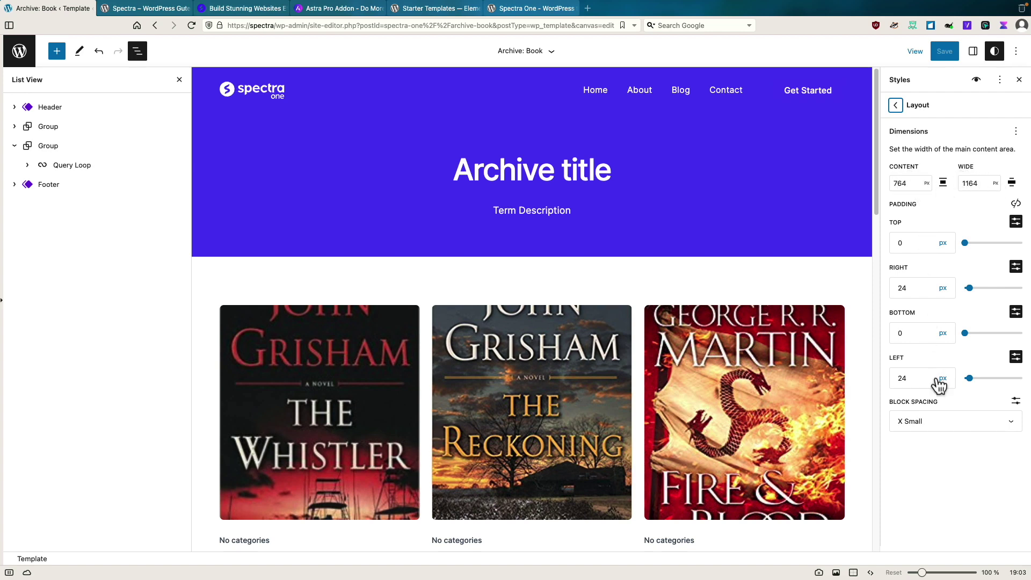
click(895, 106)
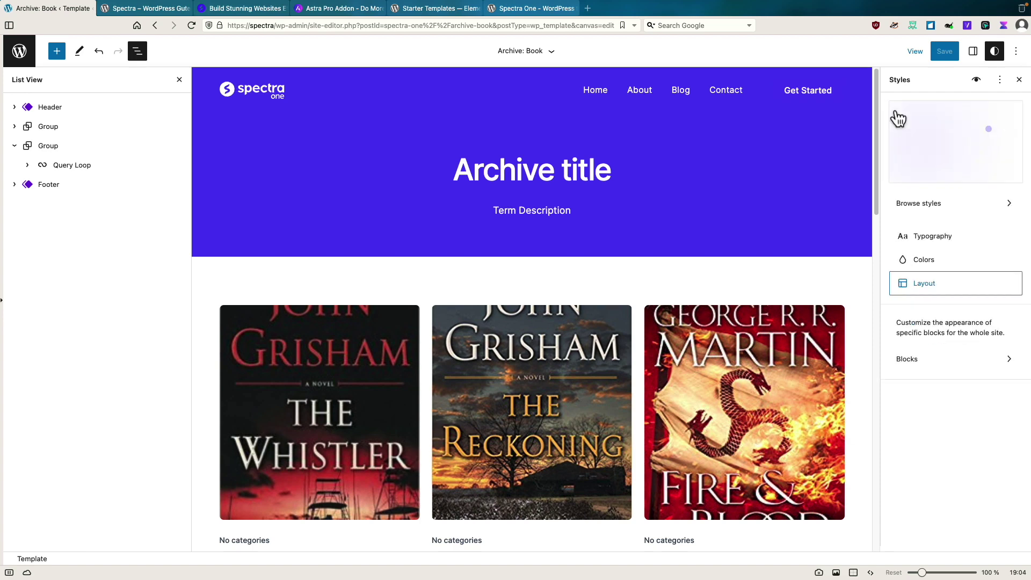
click(945, 365)
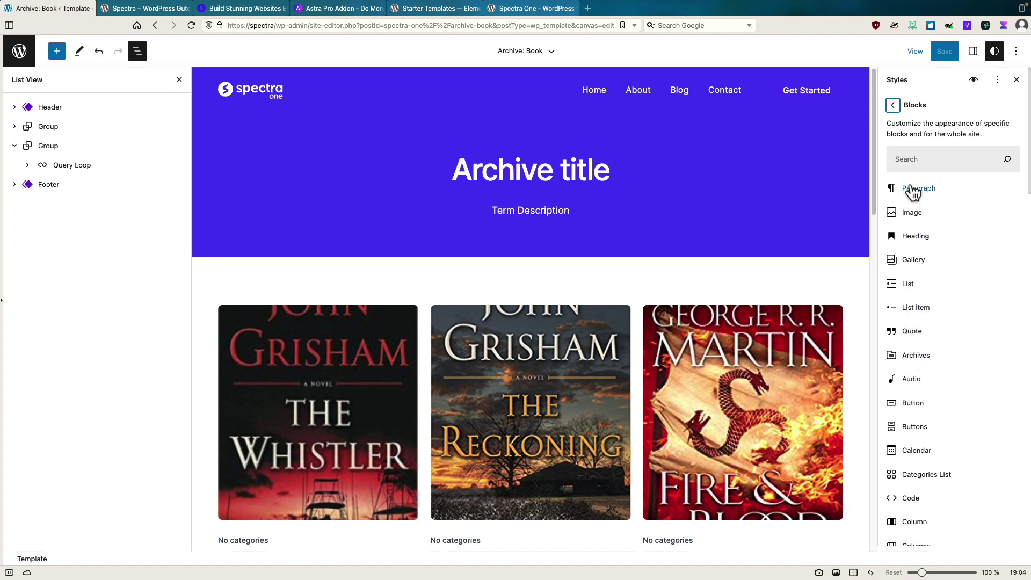
click(893, 105)
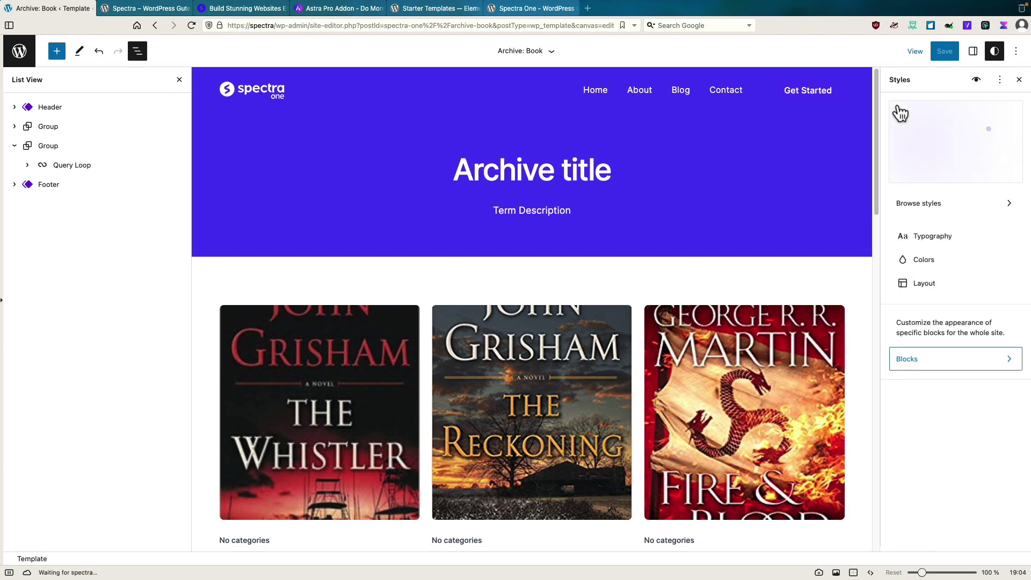
- Look through the Style Book's Text, Media, Design, Widgets and Theme previews, and close it
click(976, 80)
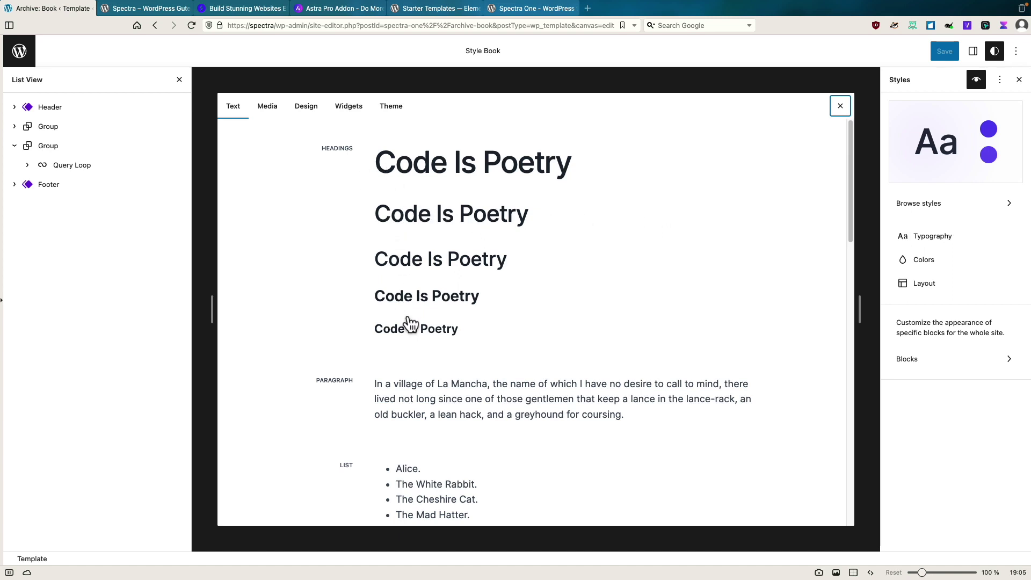
click(278, 110)
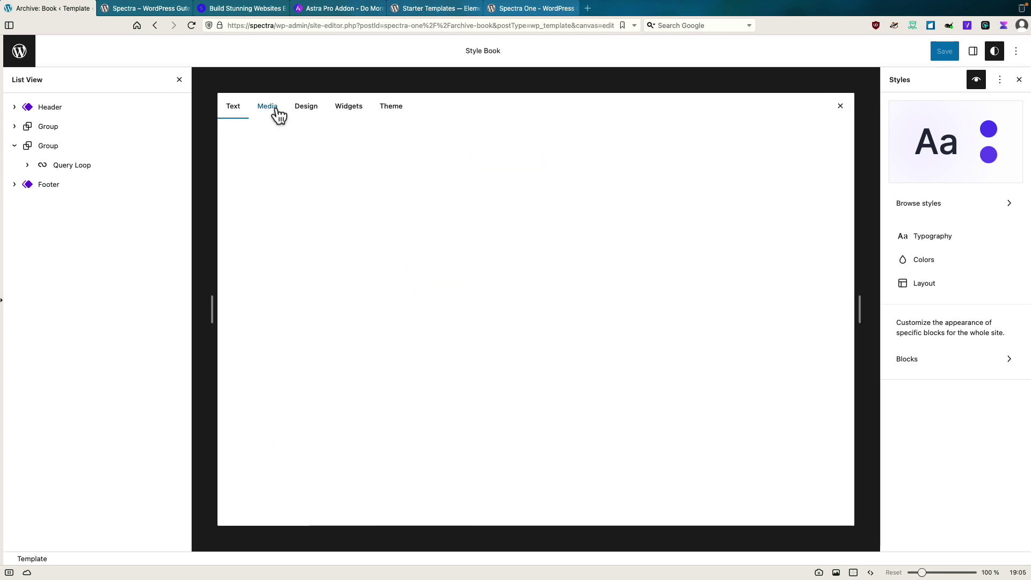
click(307, 110)
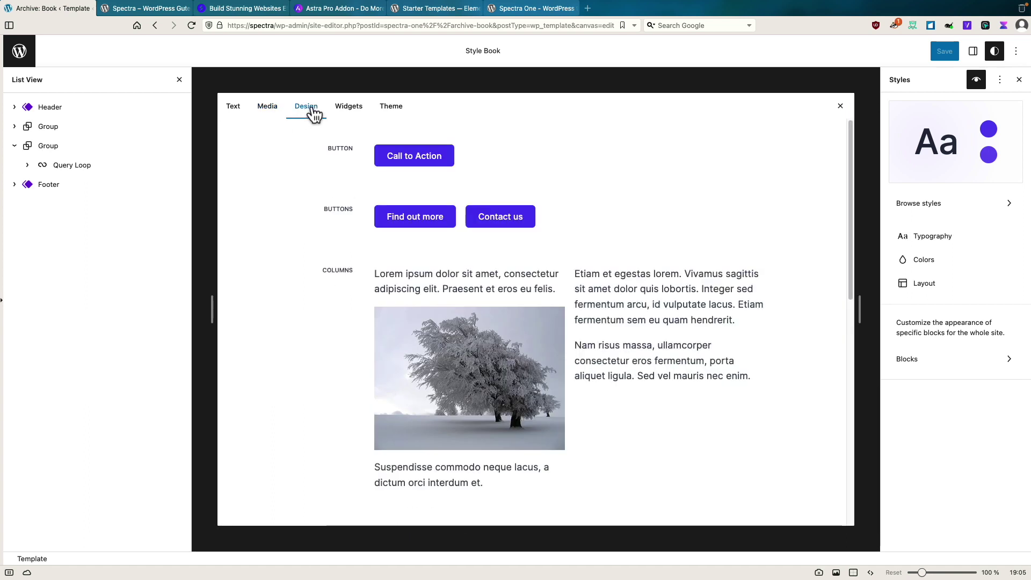
click(341, 111)
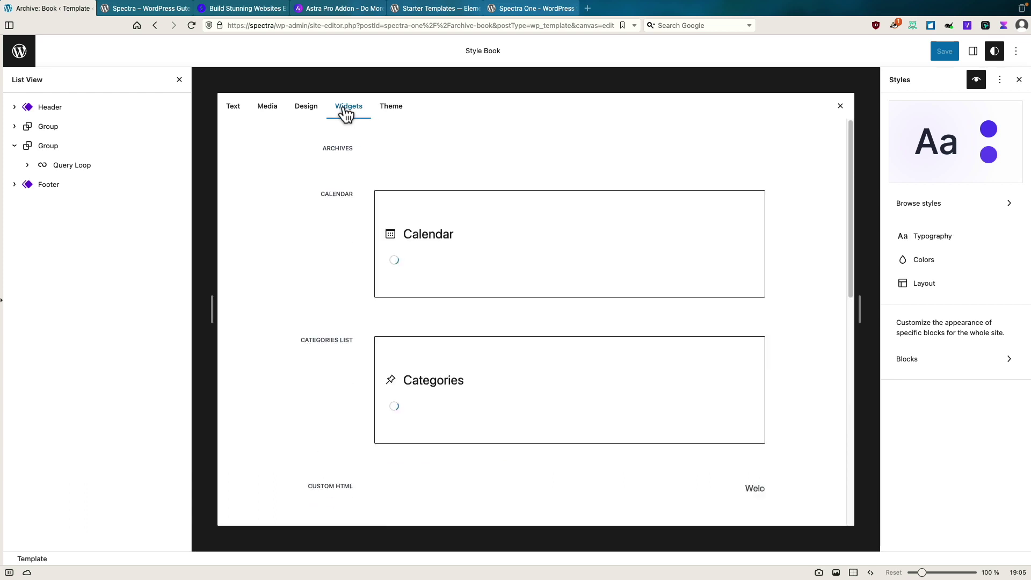
click(391, 111)
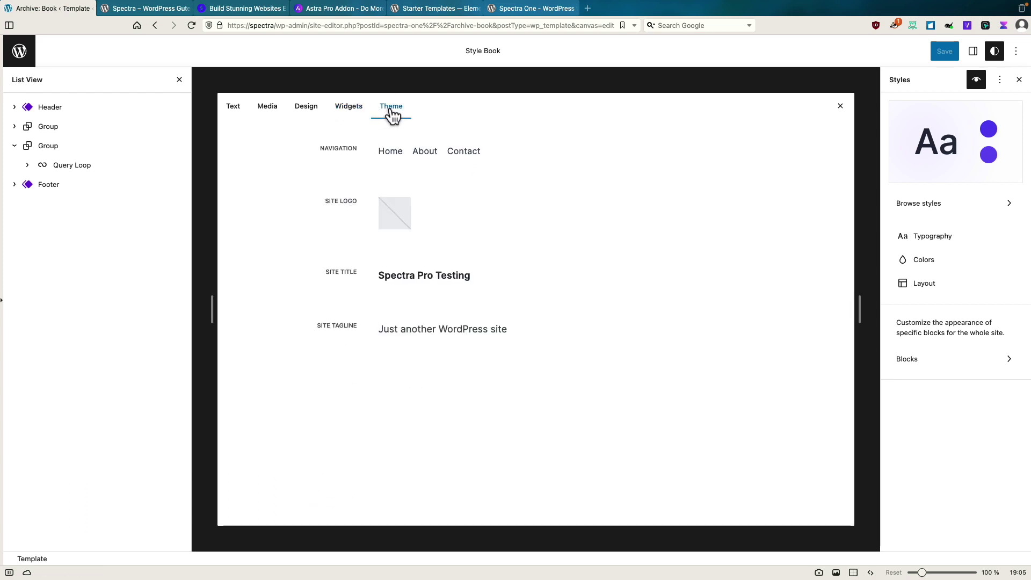
click(247, 115)
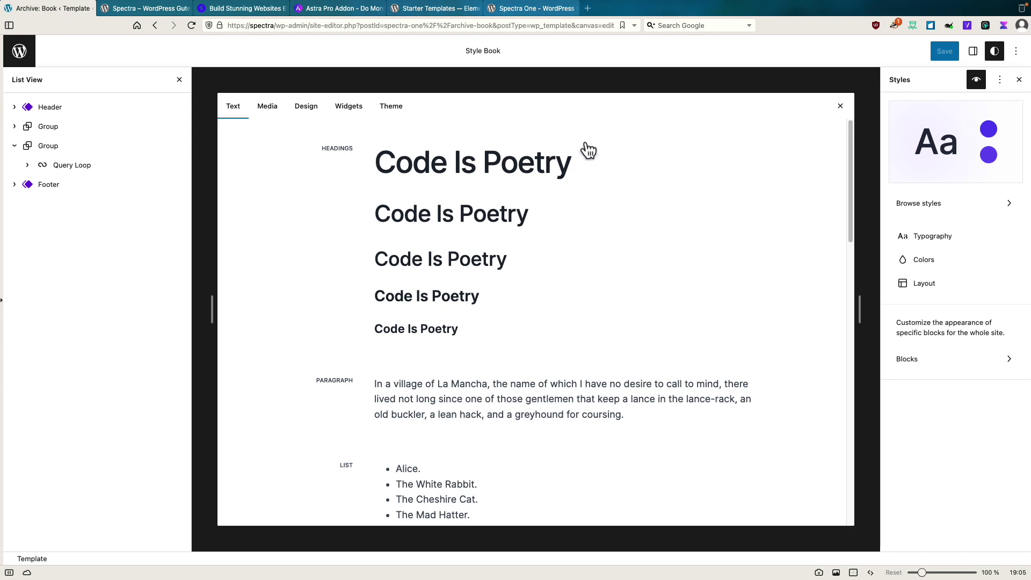
click(976, 79)
- Insert a Spectra Heading block directly after the Archive Title in the banner group
click(606, 177)
double_click(603, 172)
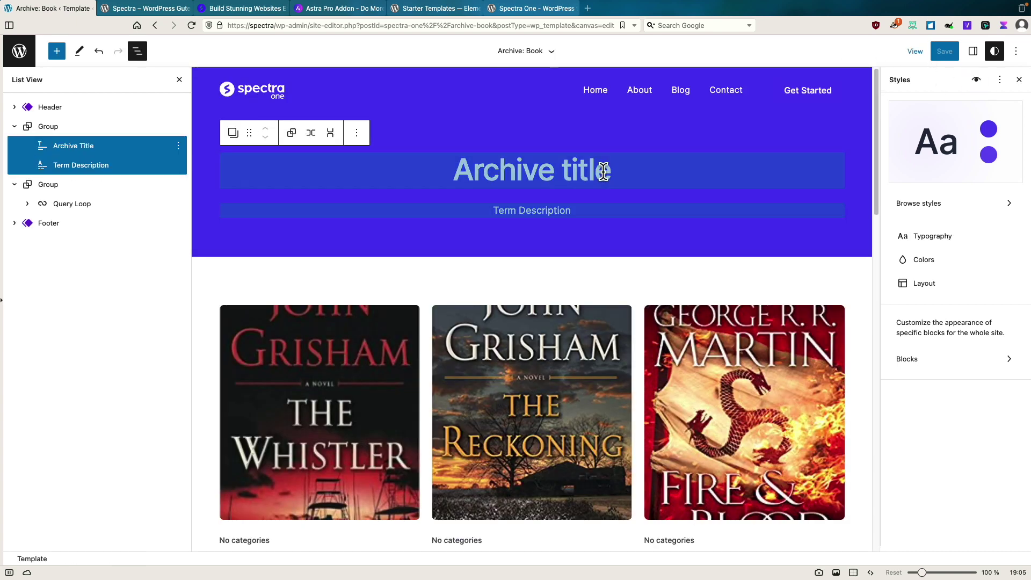
click(576, 177)
click(178, 146)
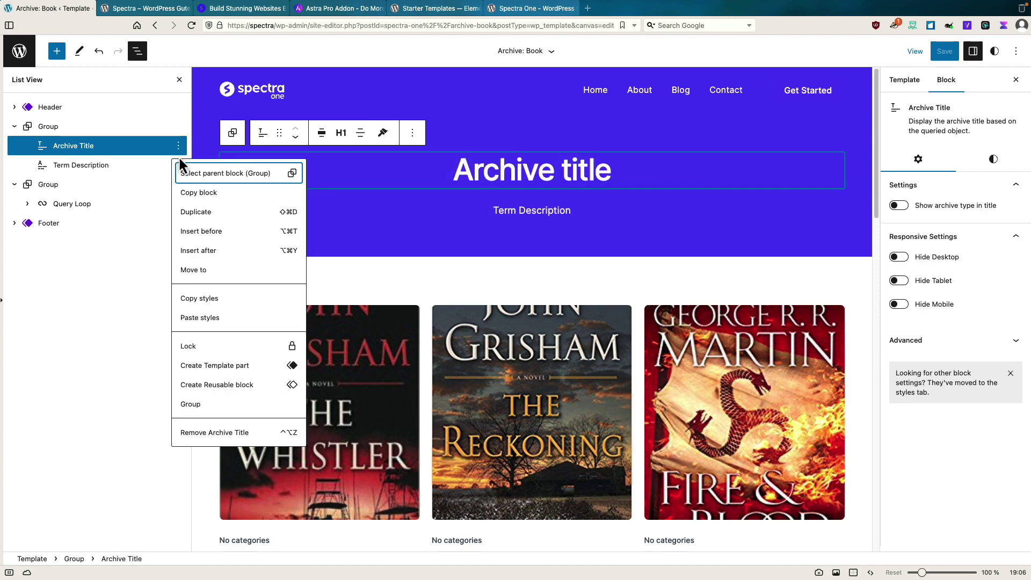
click(207, 252)
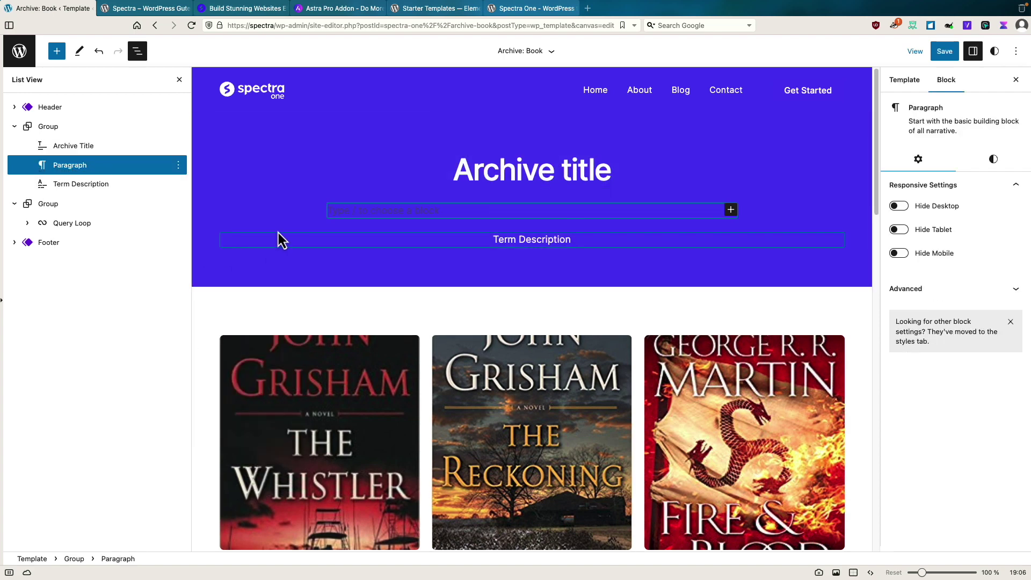
text(/hea)
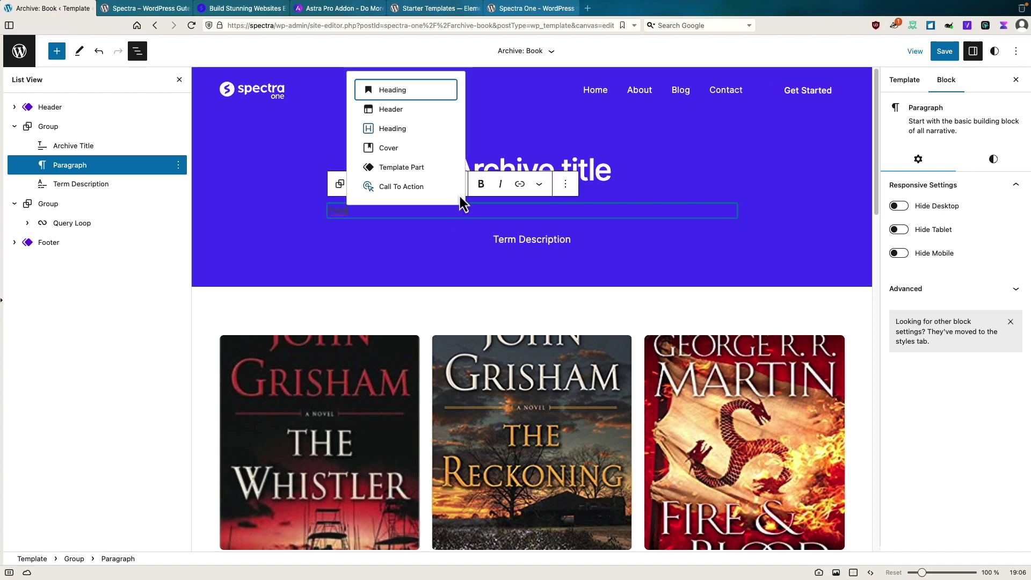
click(391, 127)
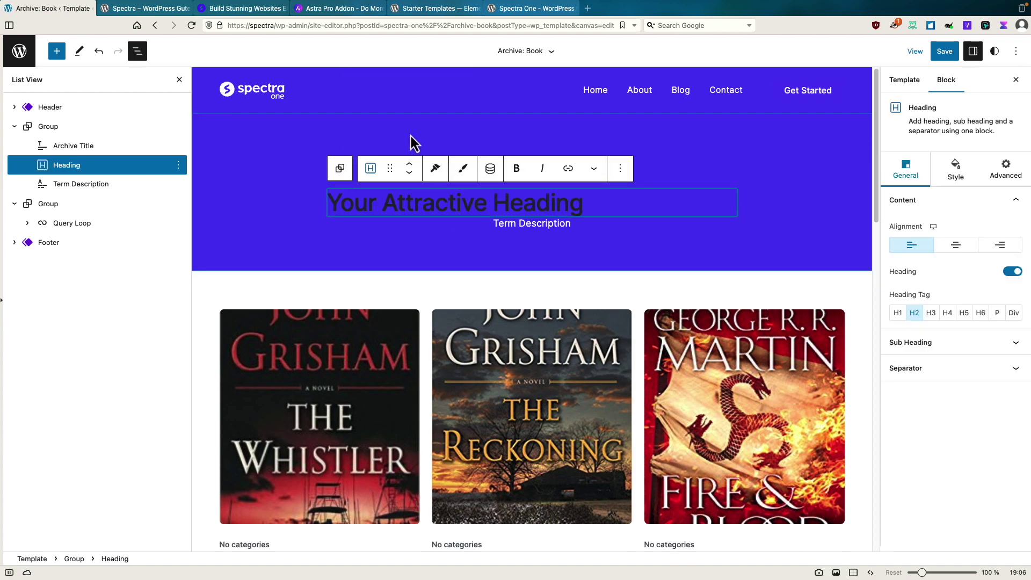
- Set the new heading's tag to H1 and its text color to white (FFFFFF)
click(898, 313)
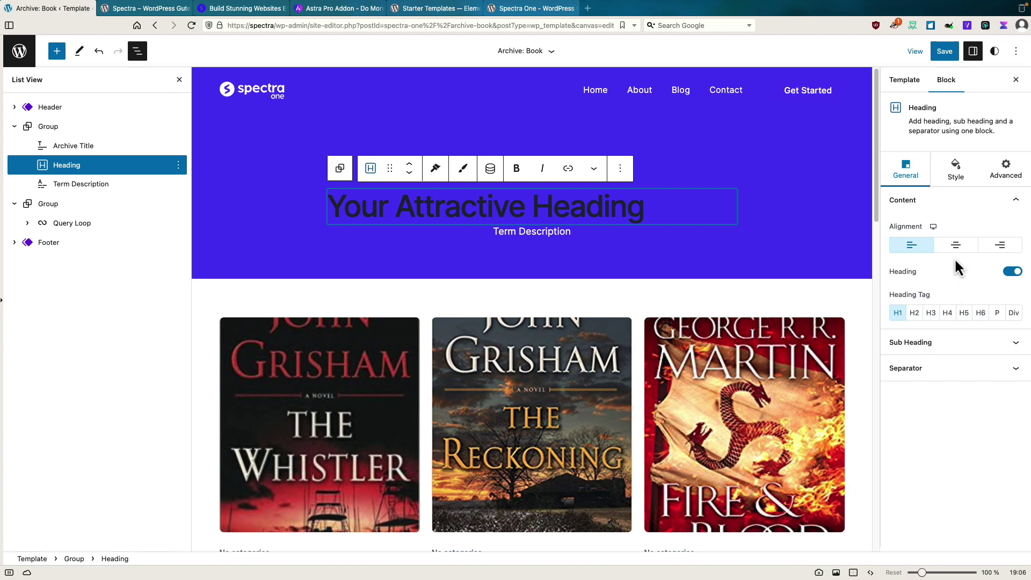
click(955, 171)
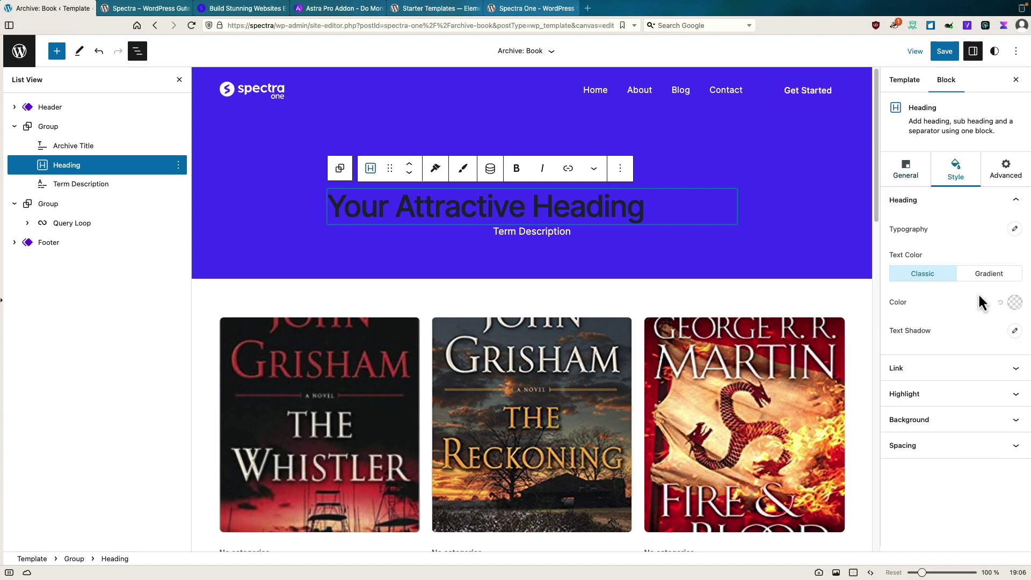
click(1014, 303)
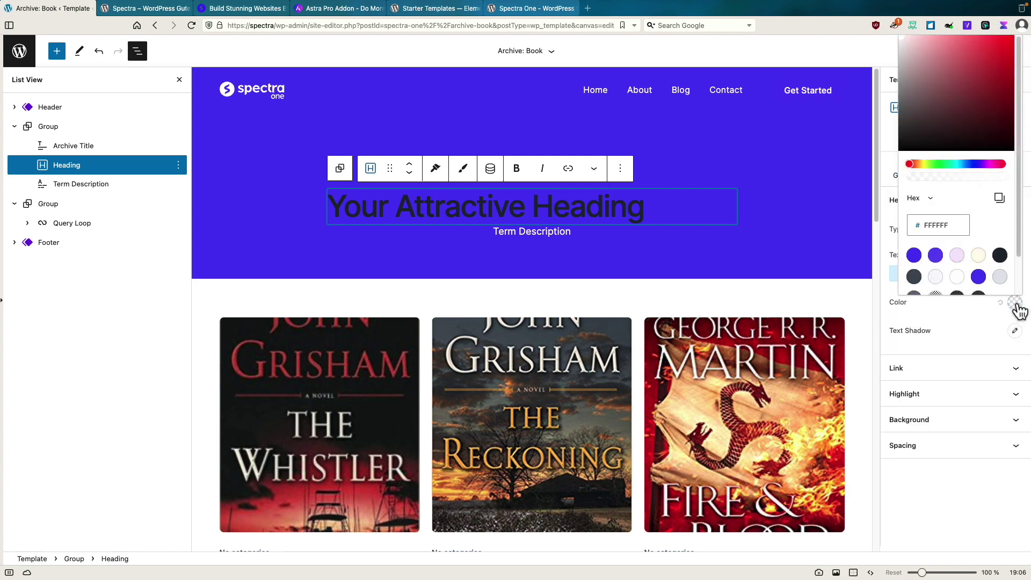
click(957, 279)
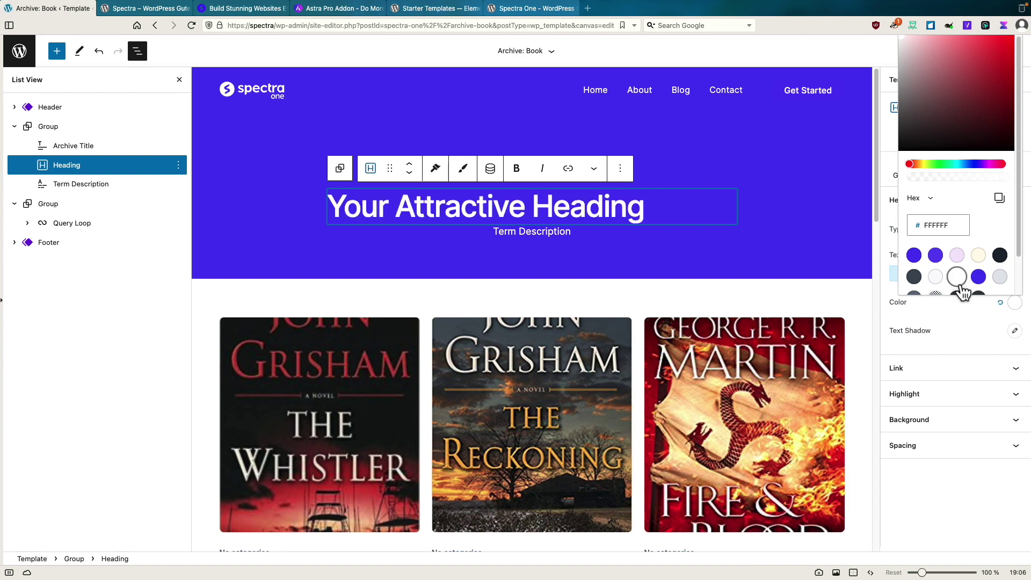
- Replace the new heading's placeholder text with "Book Reviews" and center it
click(661, 215)
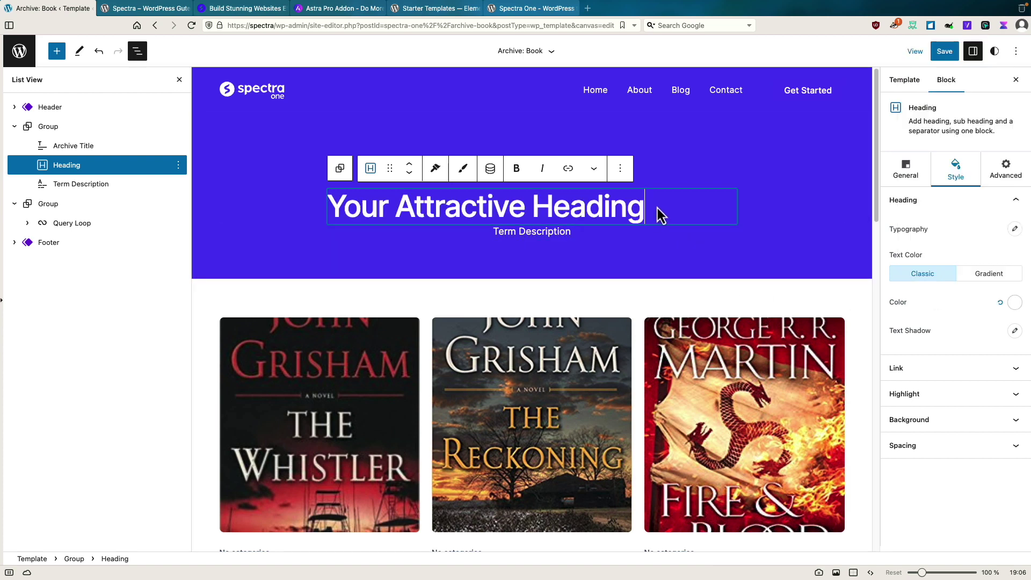
triple_click(660, 215)
text(B)
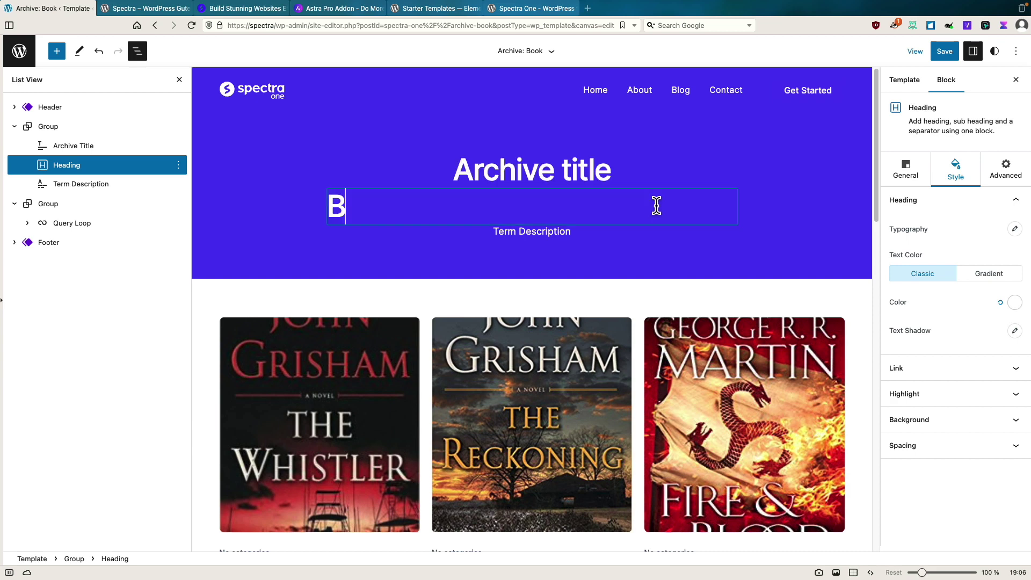
text(ook Reviews)
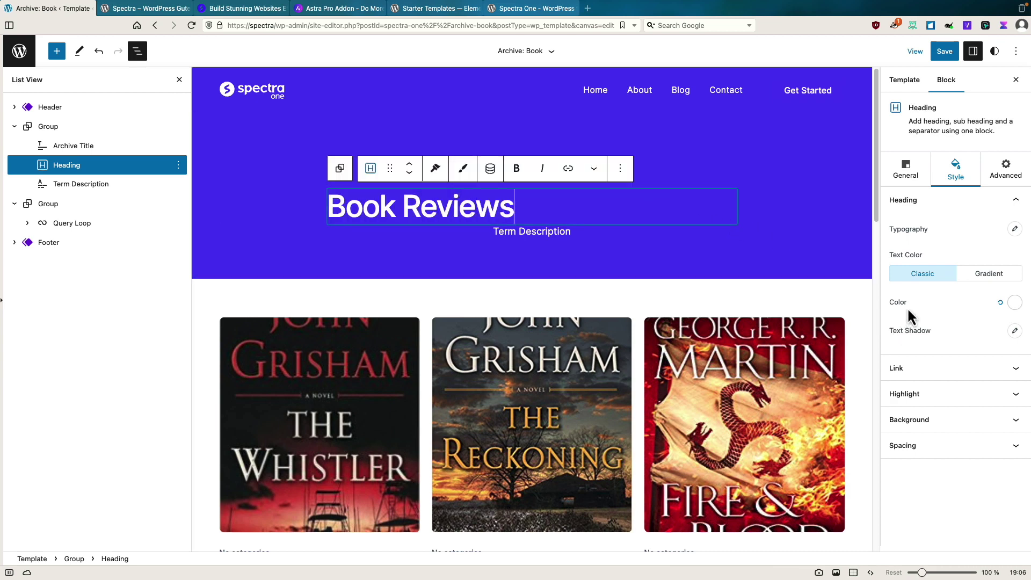
click(912, 171)
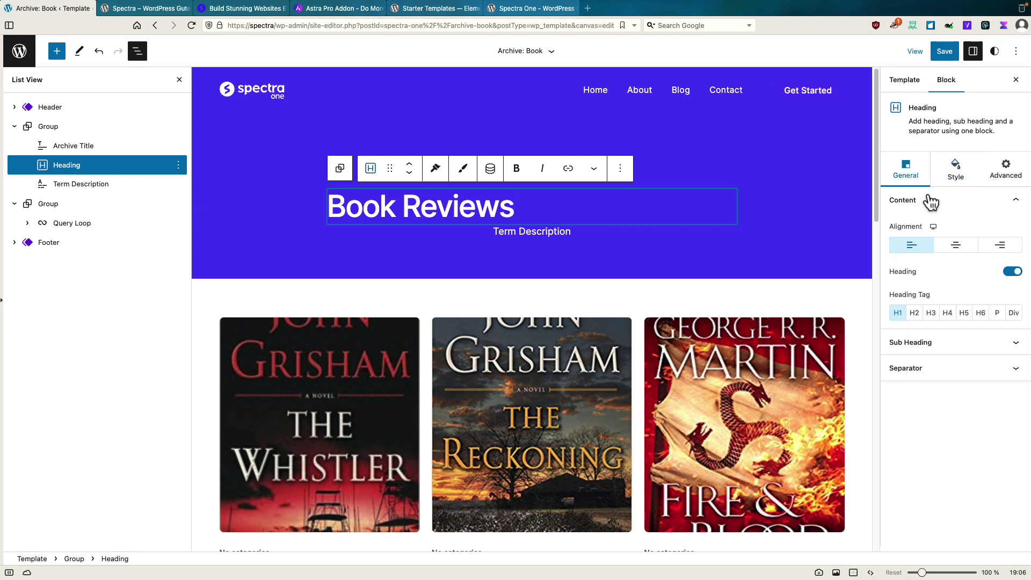
click(957, 248)
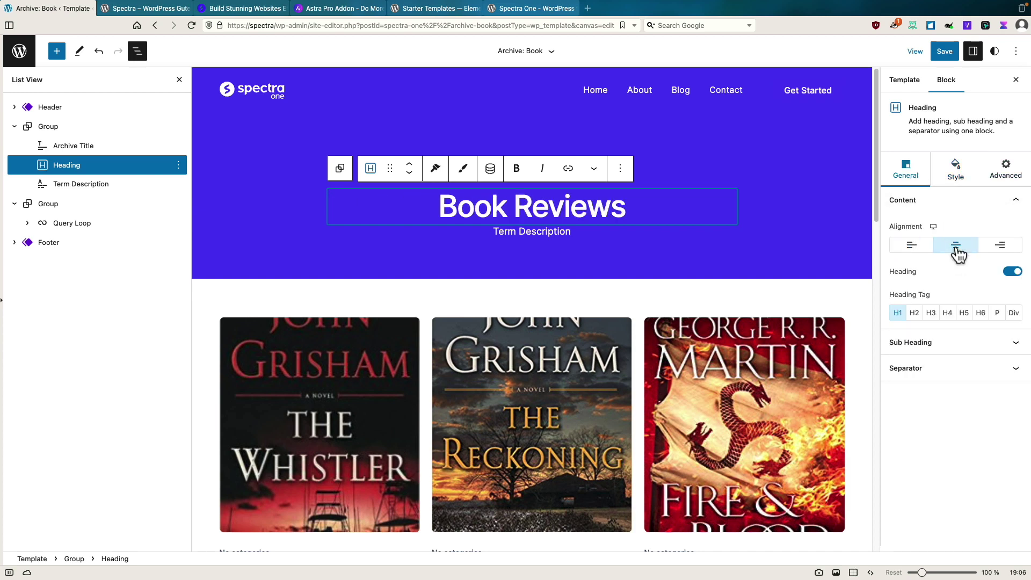
- Remove the Term Description and Archive Title blocks from the banner group
click(561, 234)
click(394, 204)
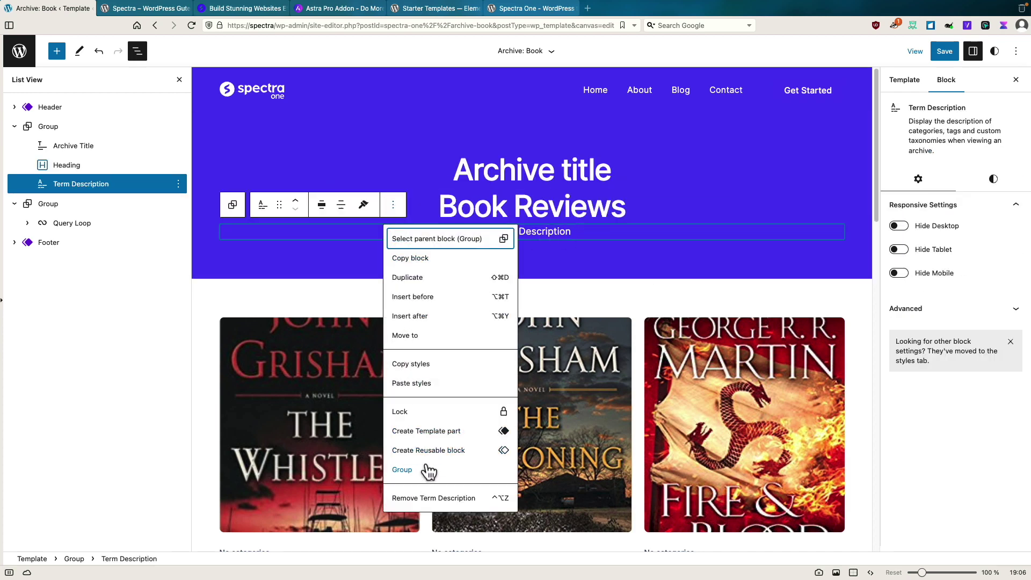
click(430, 495)
click(636, 175)
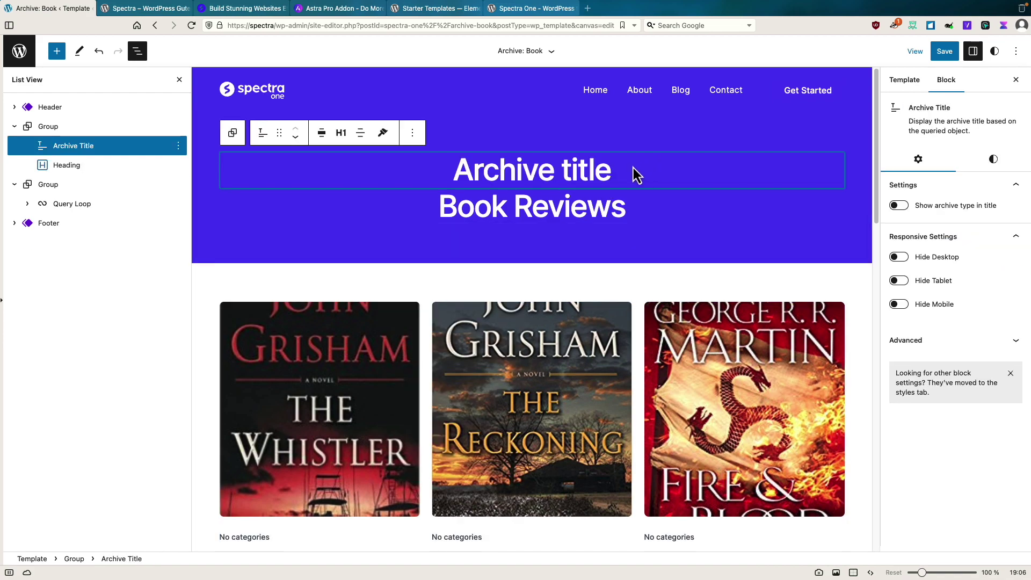
click(412, 132)
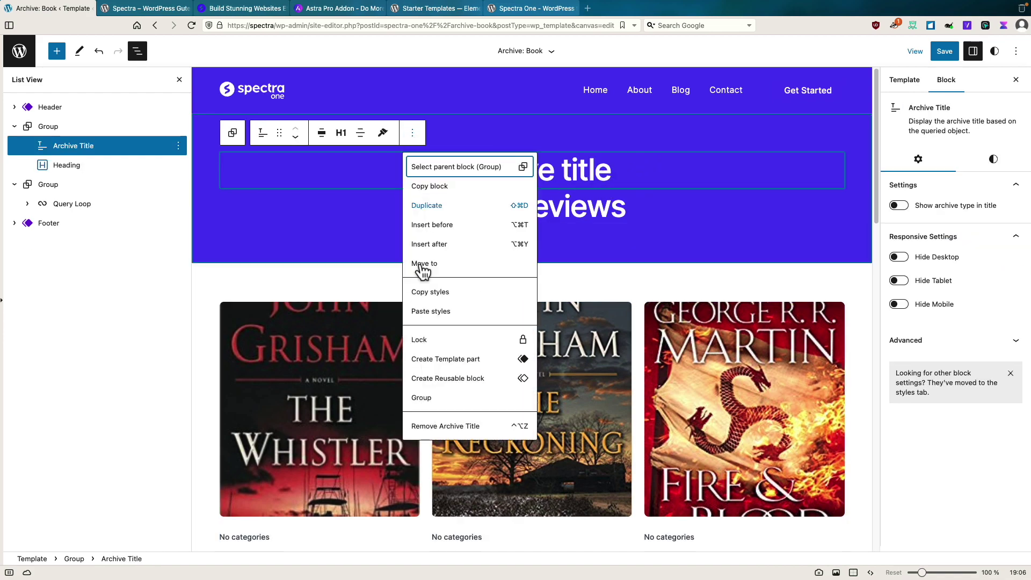
click(444, 426)
- Remove the group containing the Query Loop from the template
click(67, 185)
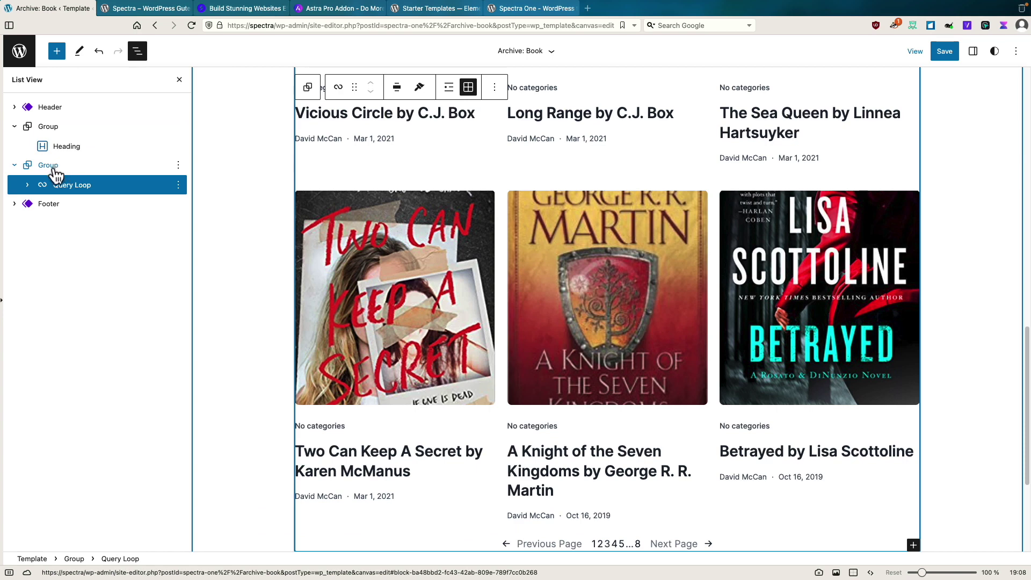
click(50, 166)
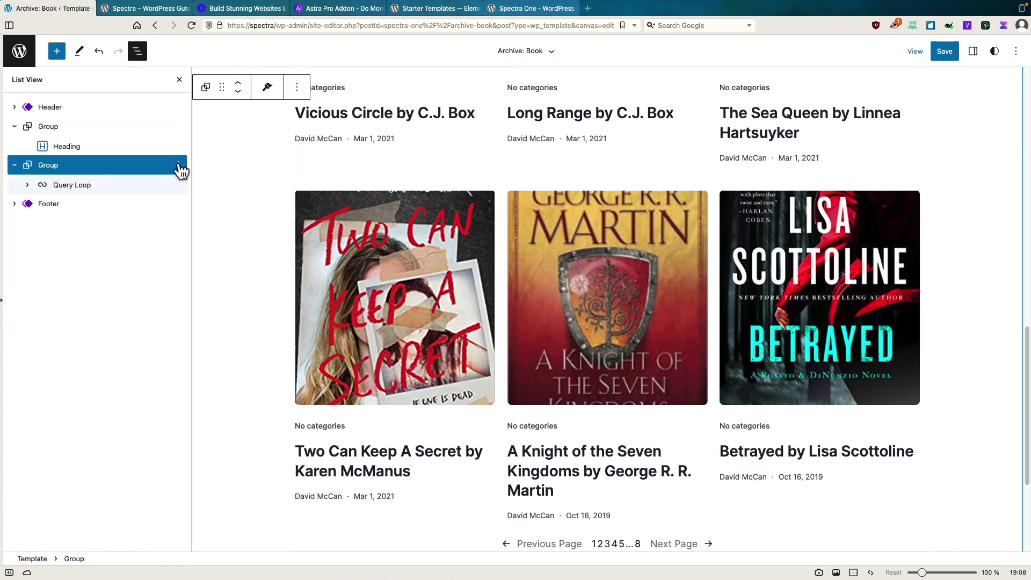
click(179, 166)
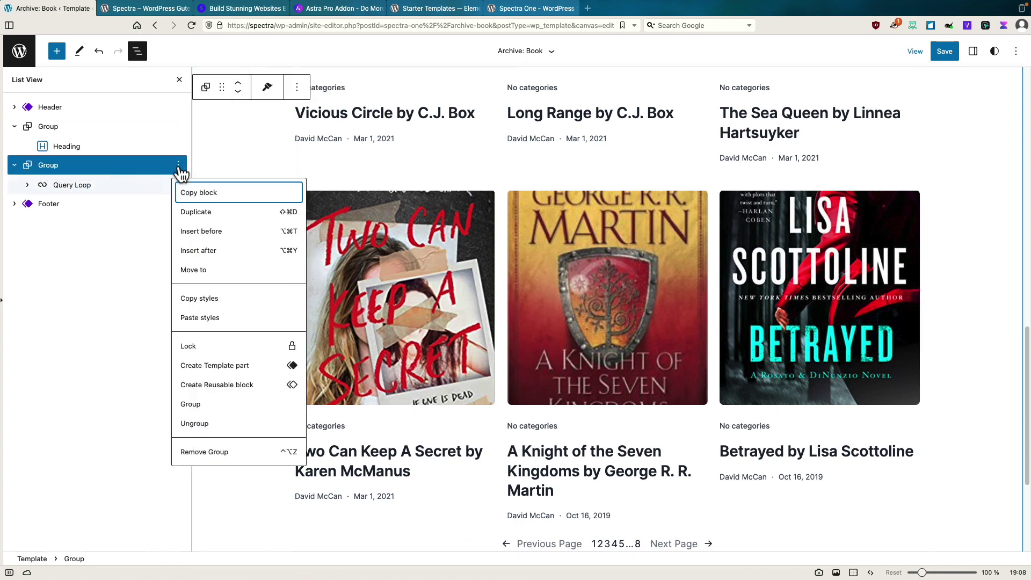
click(204, 452)
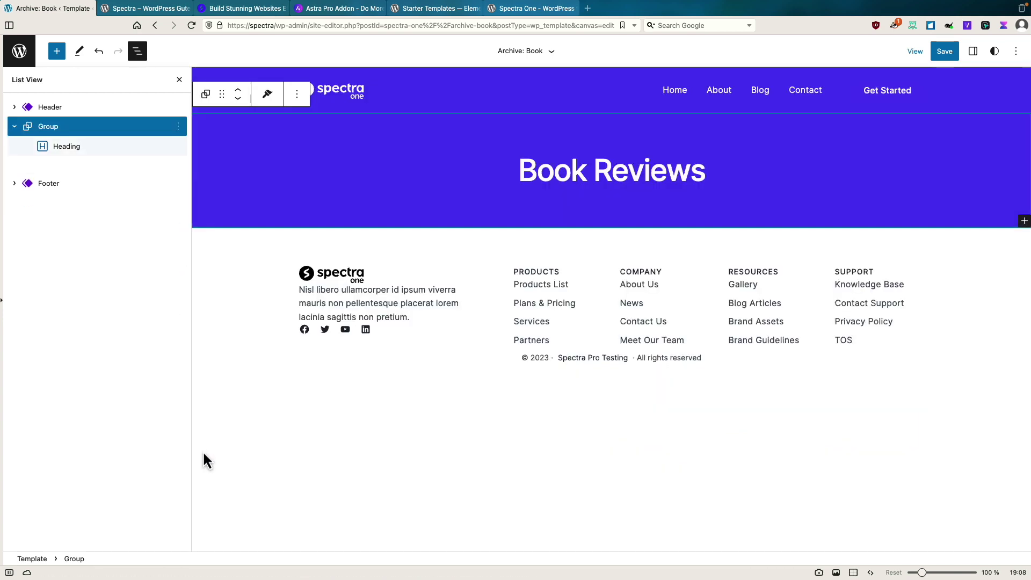
- Insert a single-column Spectra Container between the banner group and the footer
click(15, 126)
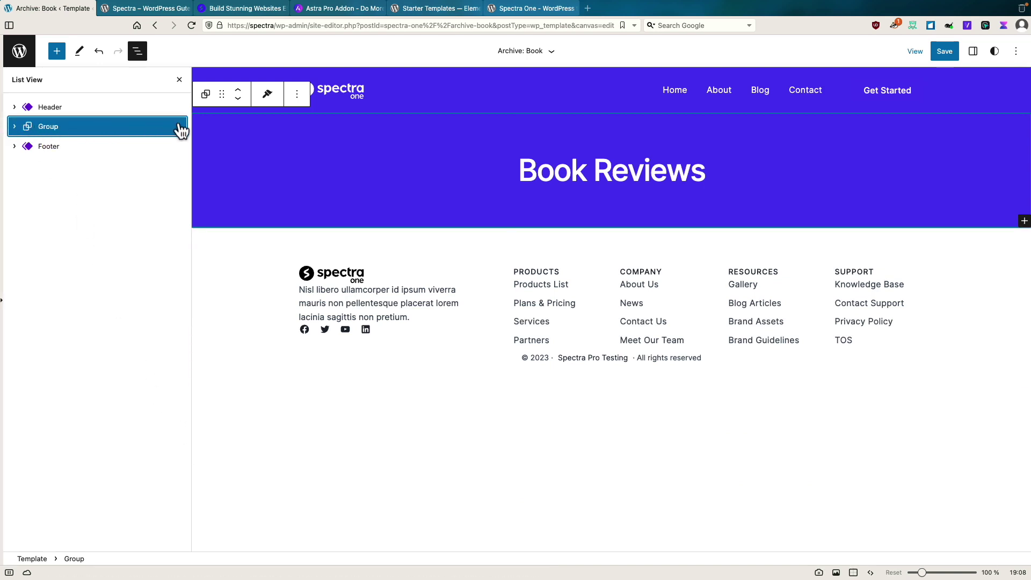
click(179, 126)
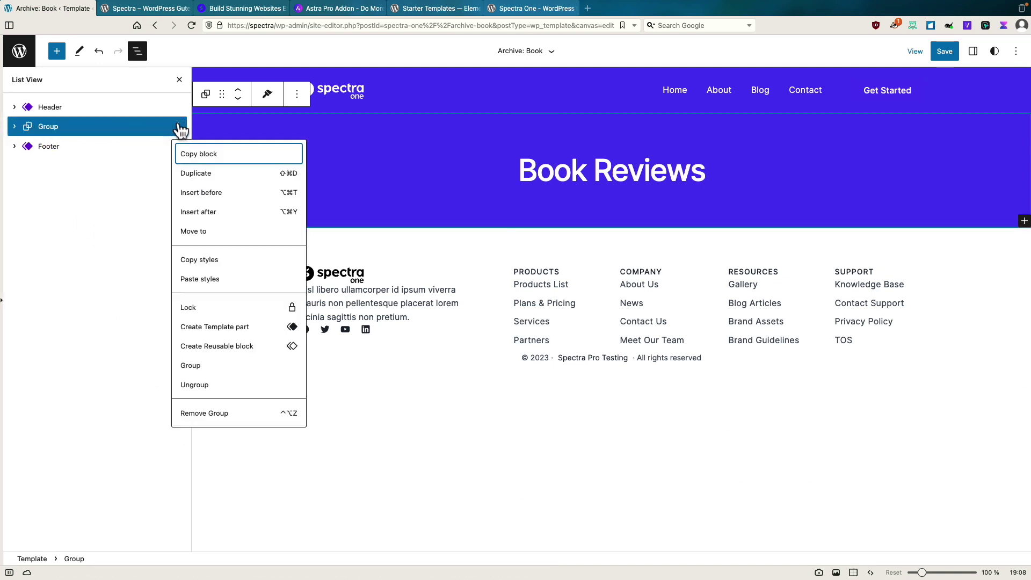
click(195, 213)
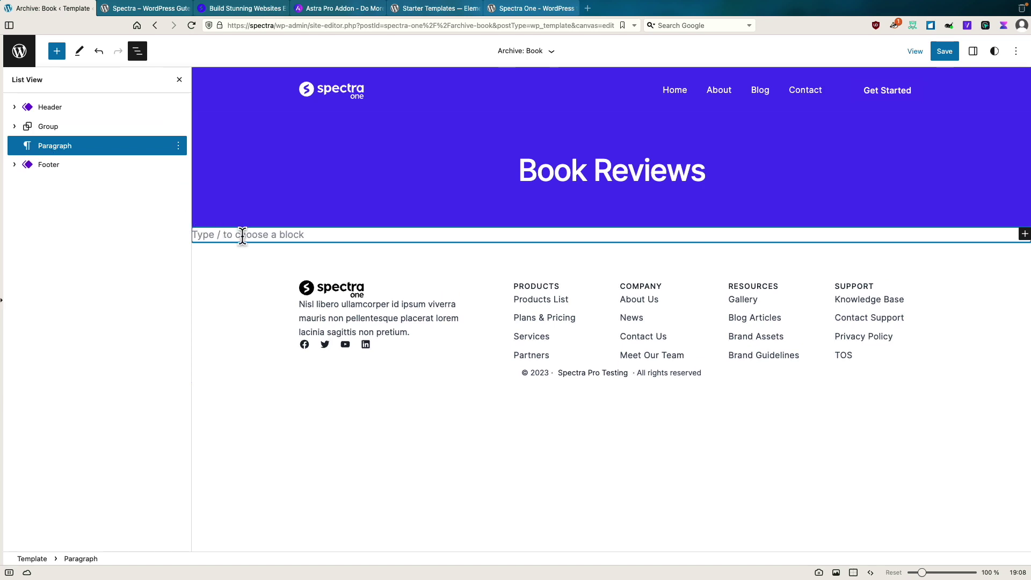
text(/con)
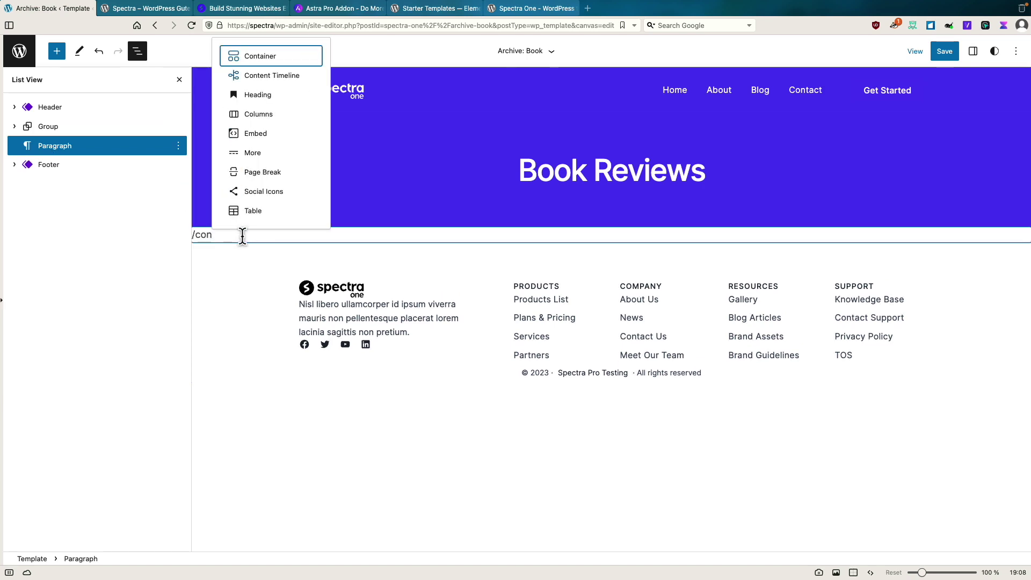
click(245, 55)
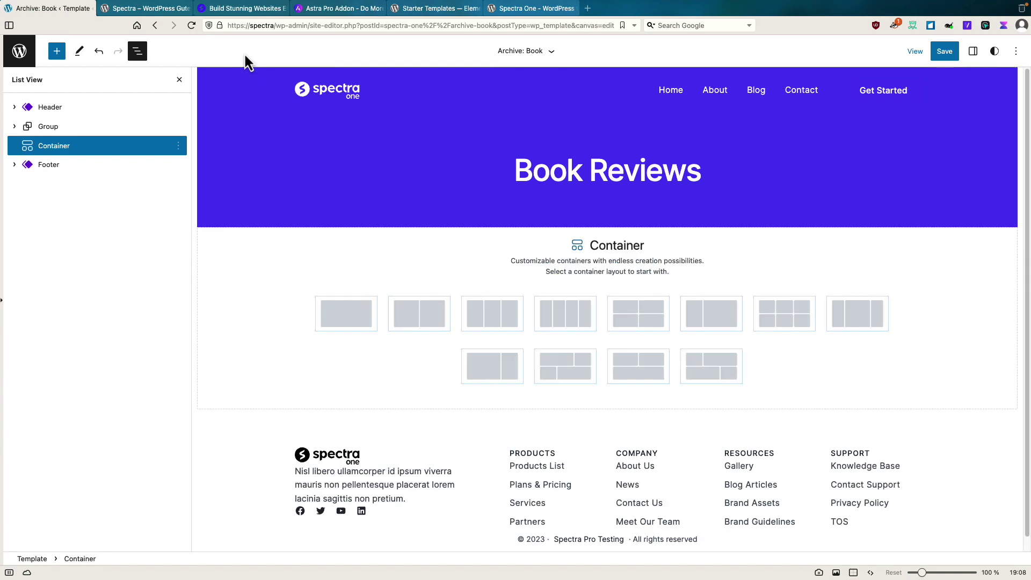
click(352, 317)
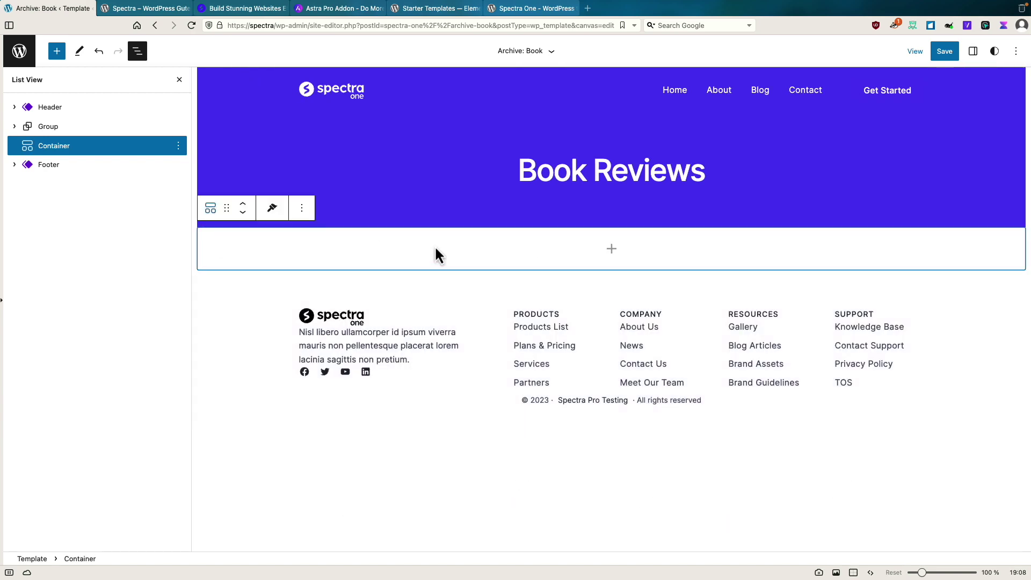
- Add a Loop Builder block inside the container using the Create from Scratch variation
click(612, 250)
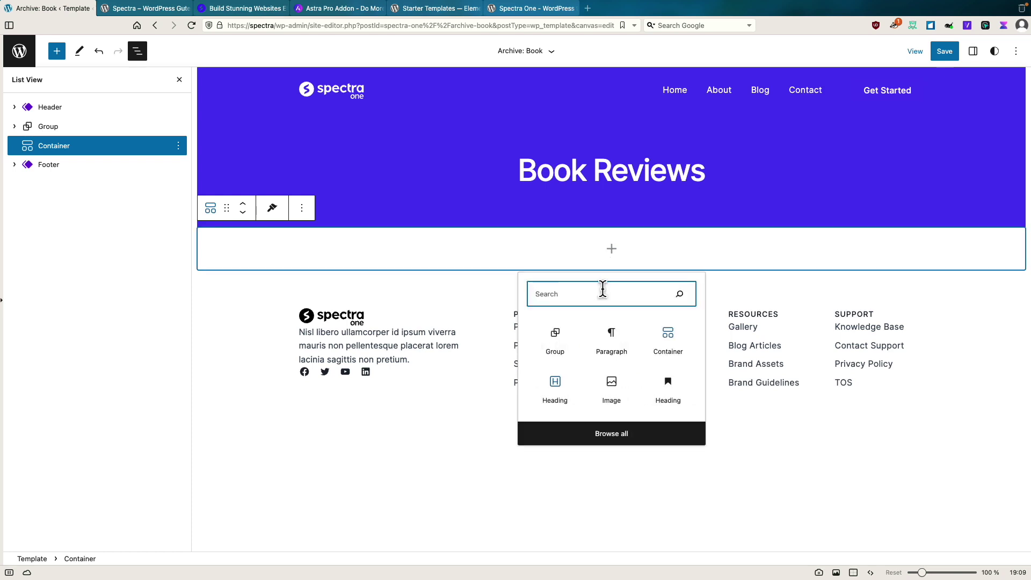
text(lop)
key(BackSpace)
text(op)
click(563, 347)
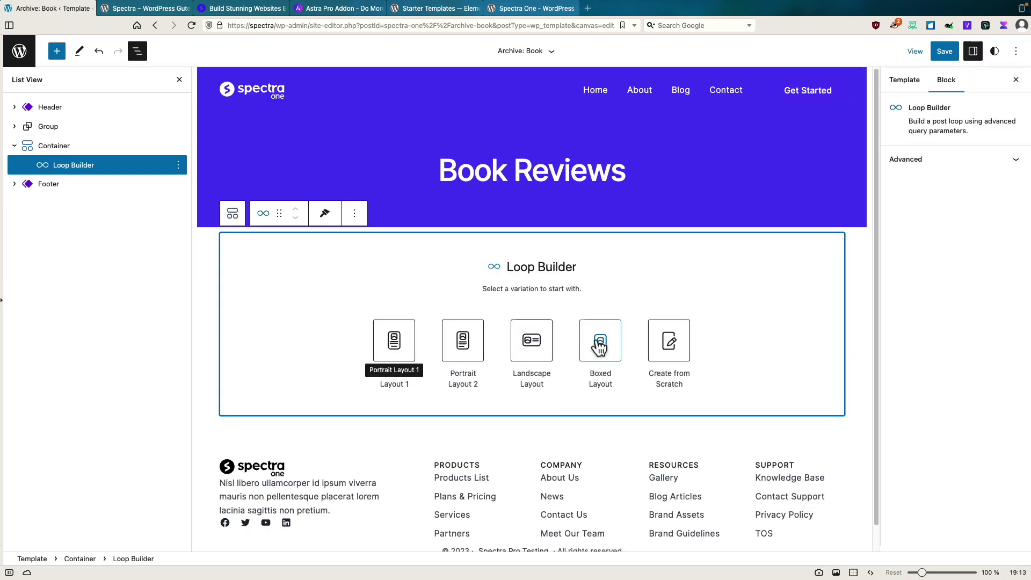
click(675, 343)
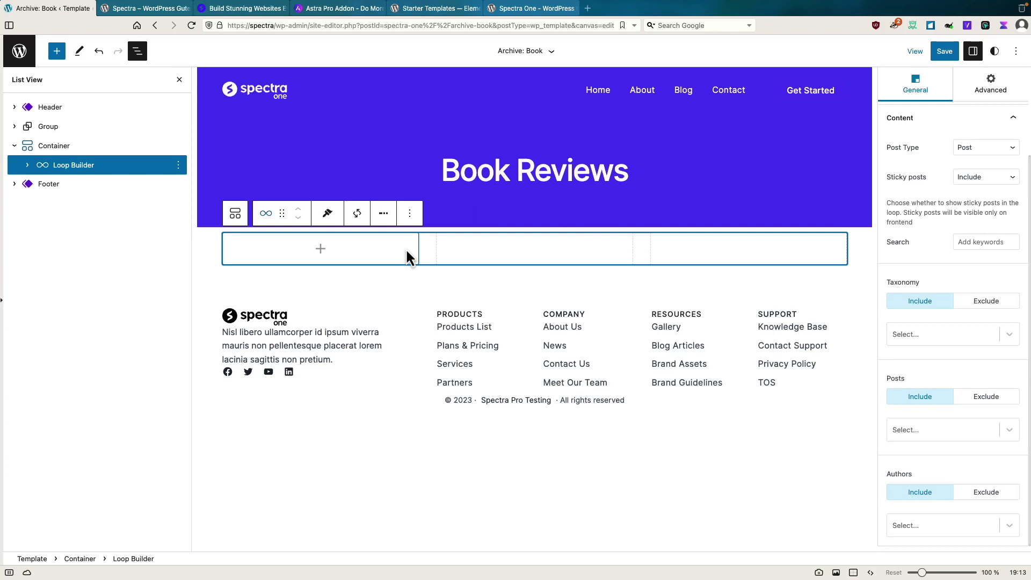
- Add a Spectra Image block to the loop and set its dynamic source to the current post's Featured Image
click(321, 250)
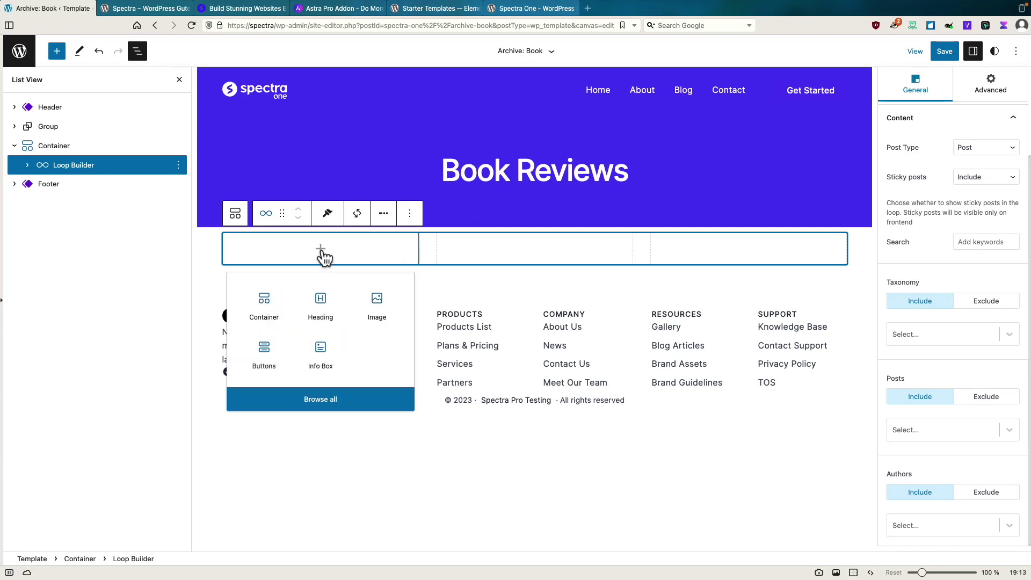
click(377, 303)
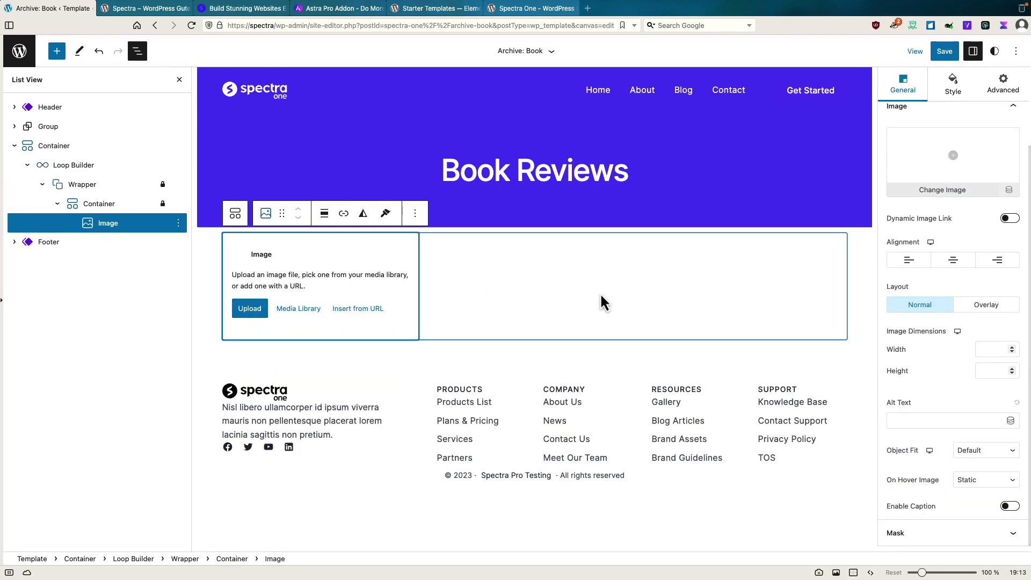
scroll(1014, 243, up, 2)
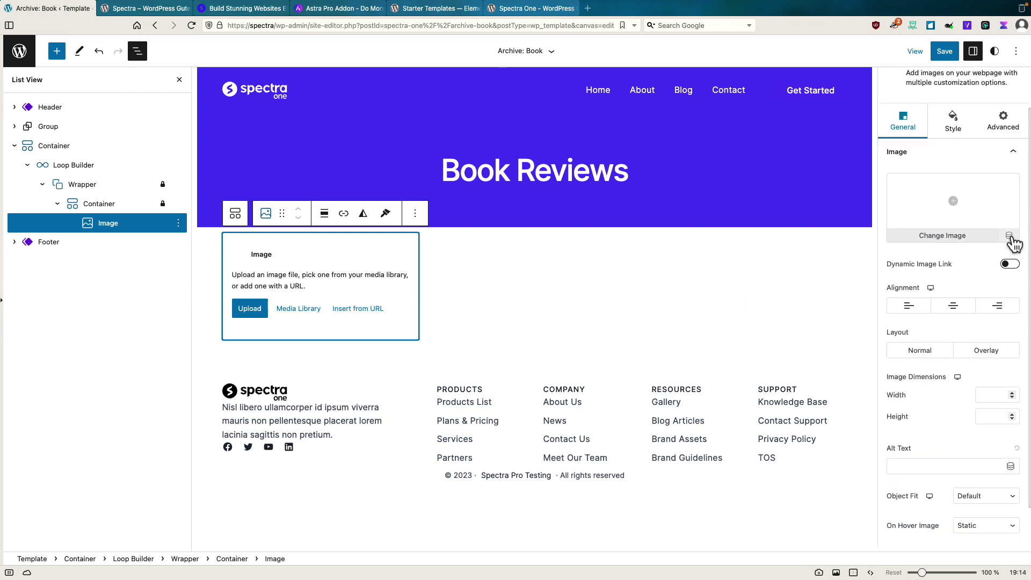
click(1009, 237)
click(1013, 240)
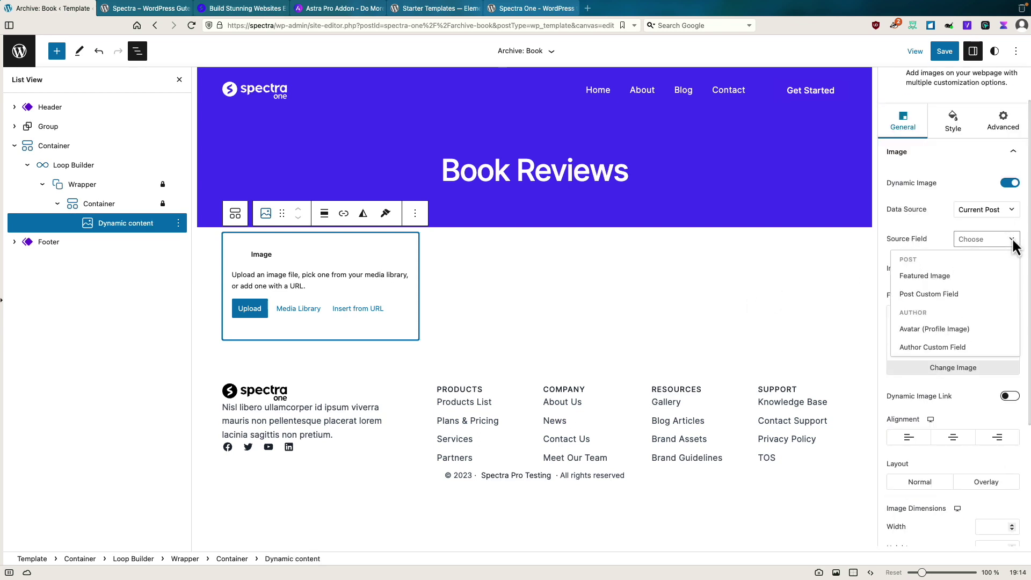
click(957, 277)
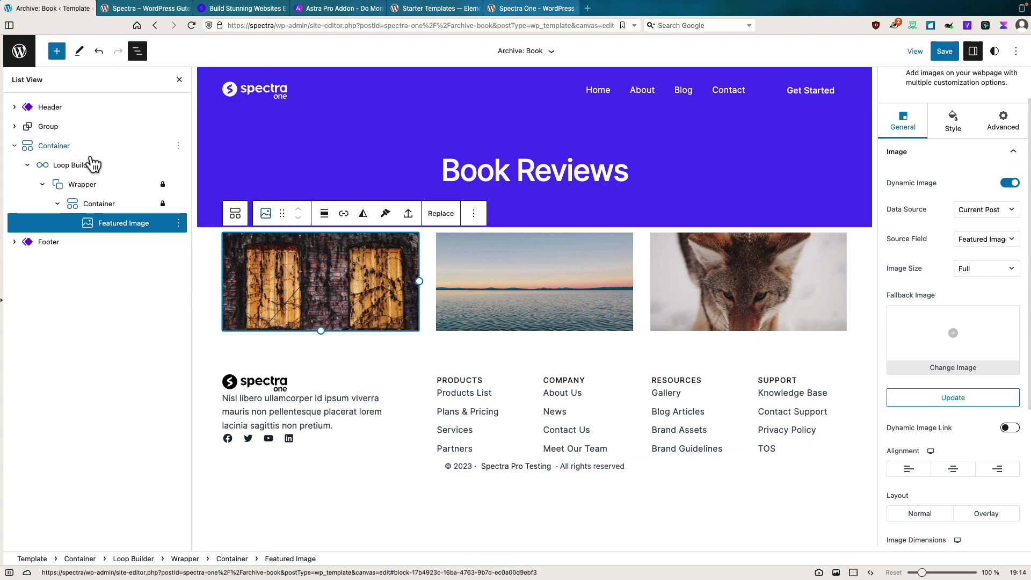
- Set the Loop Builder's post type to Book
click(100, 167)
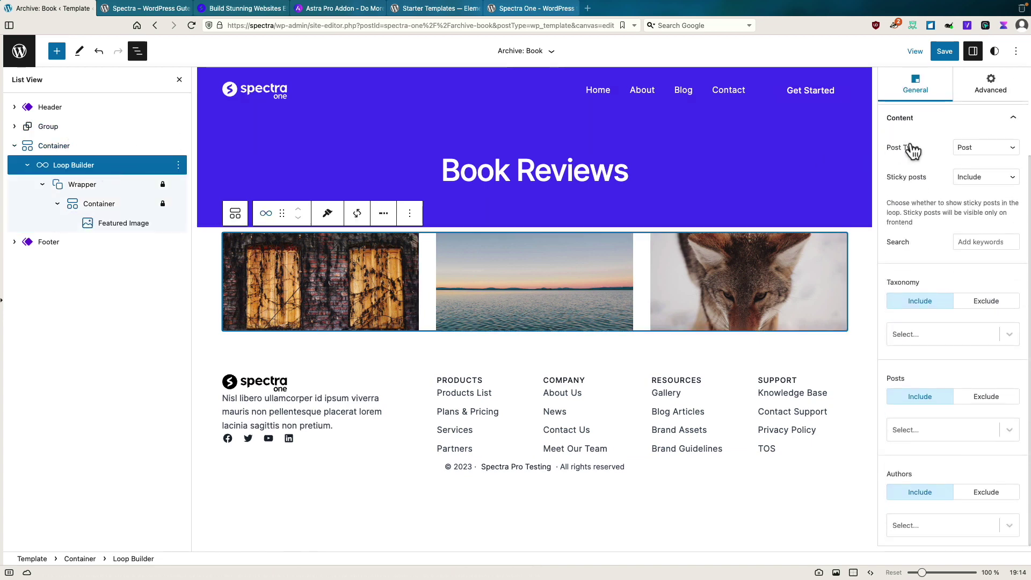
click(986, 150)
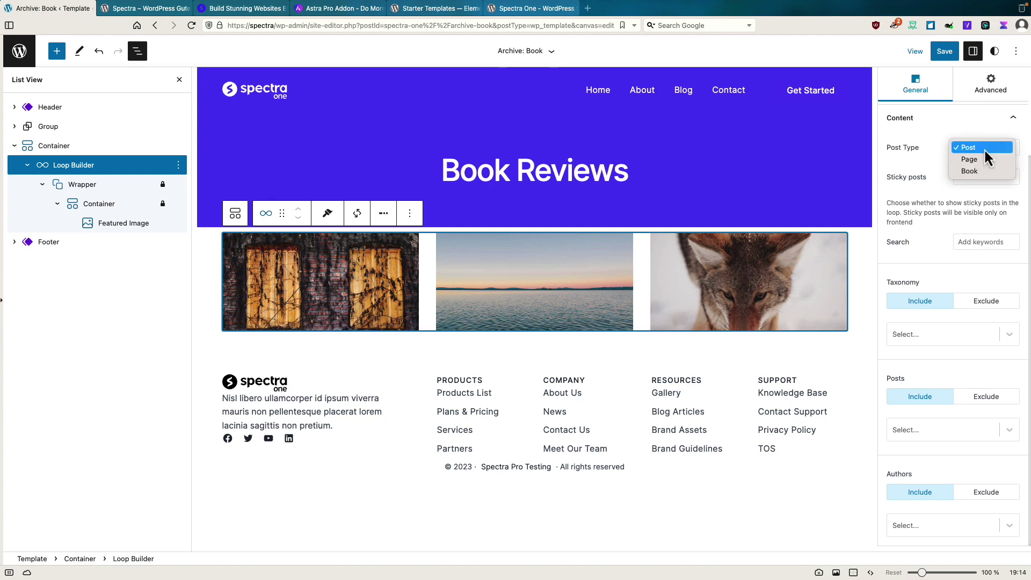
click(971, 171)
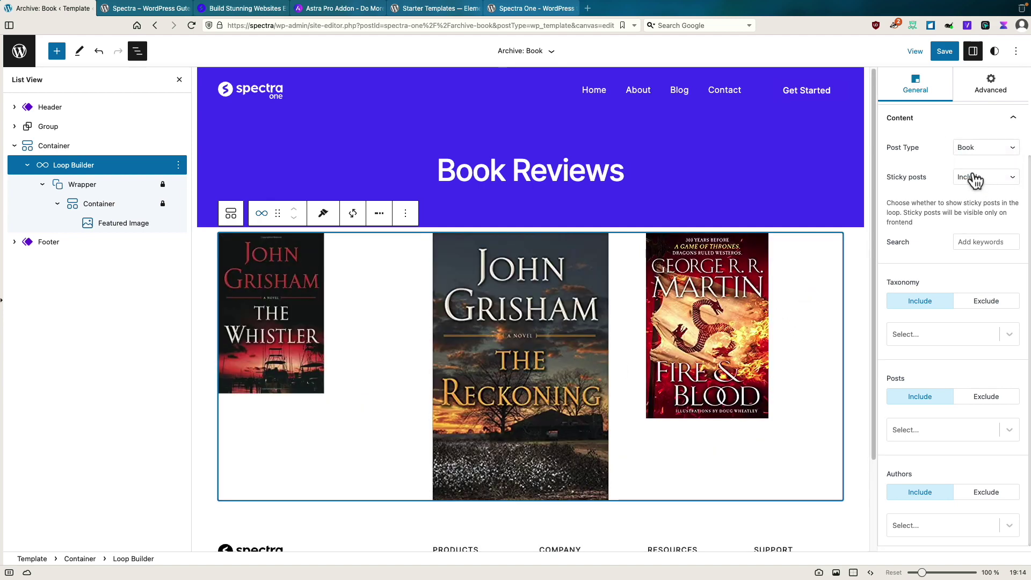
- Set the loop's featured image dimensions to 180 wide and 260 high
click(285, 335)
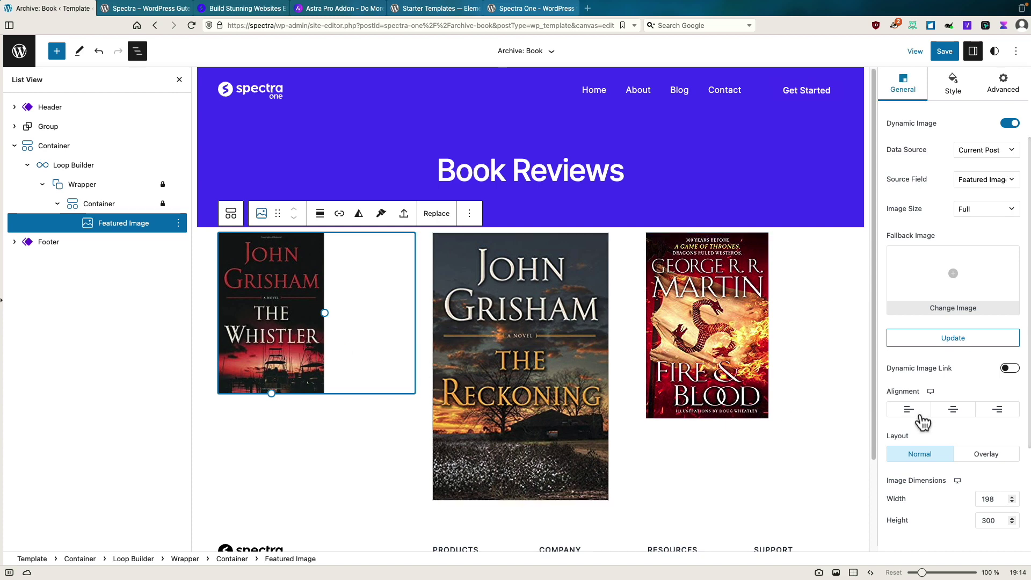
scroll(961, 421, down, 3)
double_click(978, 418)
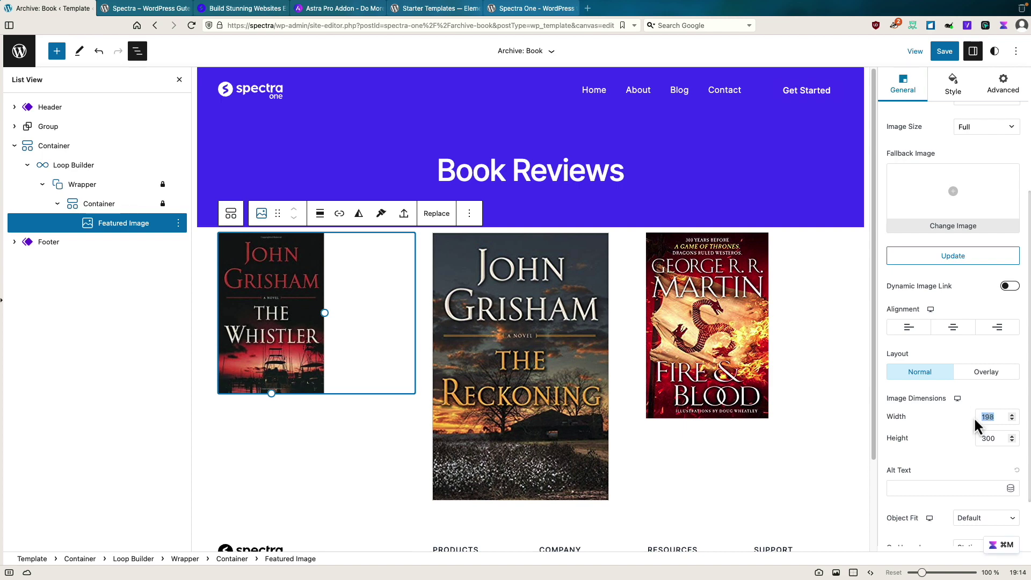
text(180)
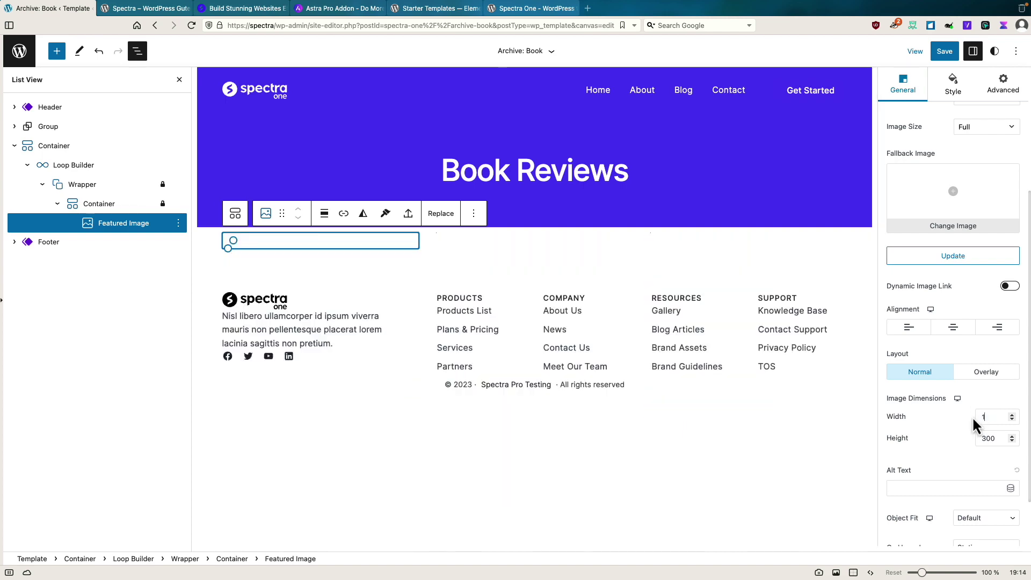
double_click(996, 436)
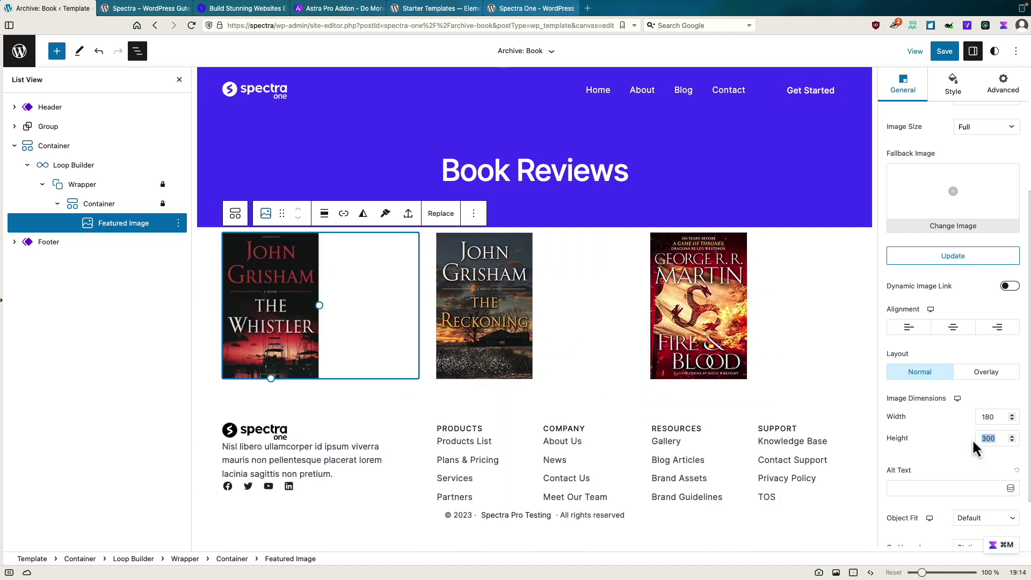
text(260)
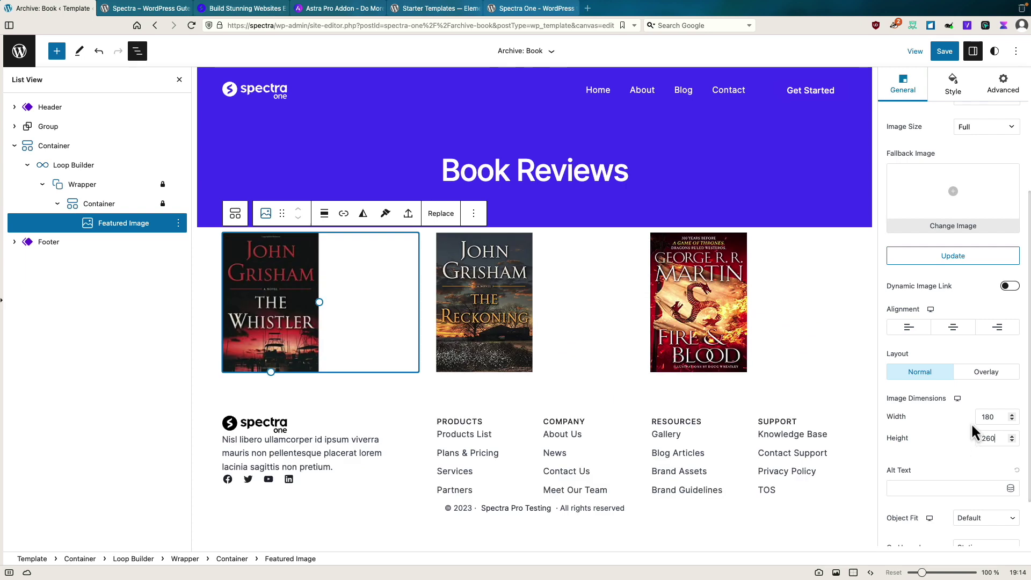
- Add a second Container after the featured image's container in the loop wrapper and place a Spectra Heading block inside it
click(179, 203)
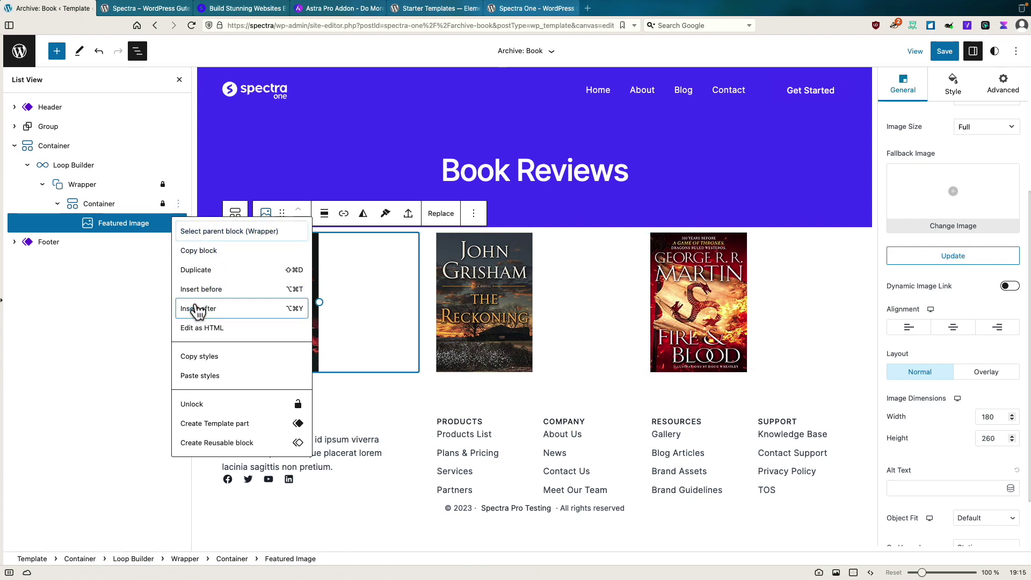
click(280, 314)
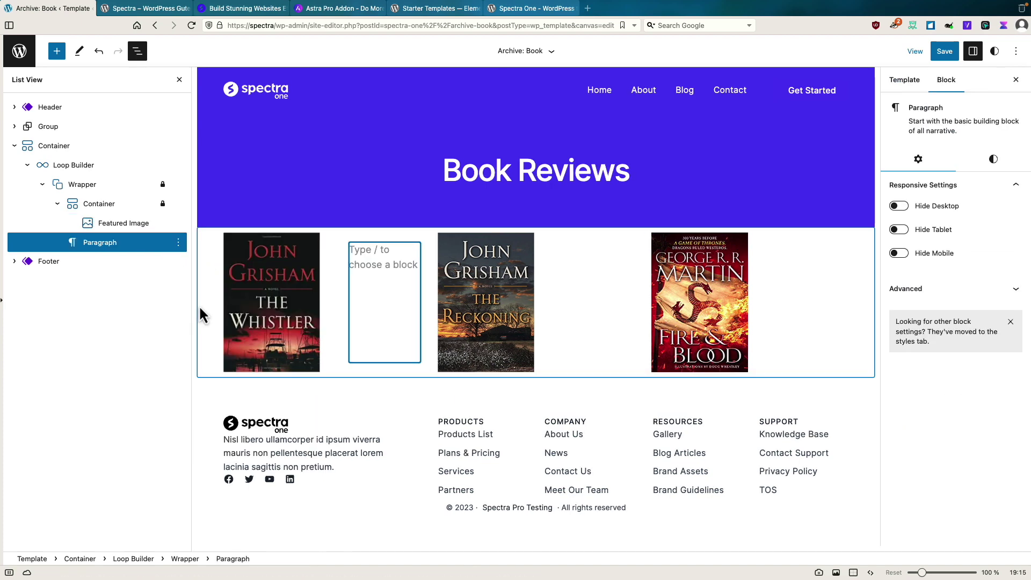
click(177, 243)
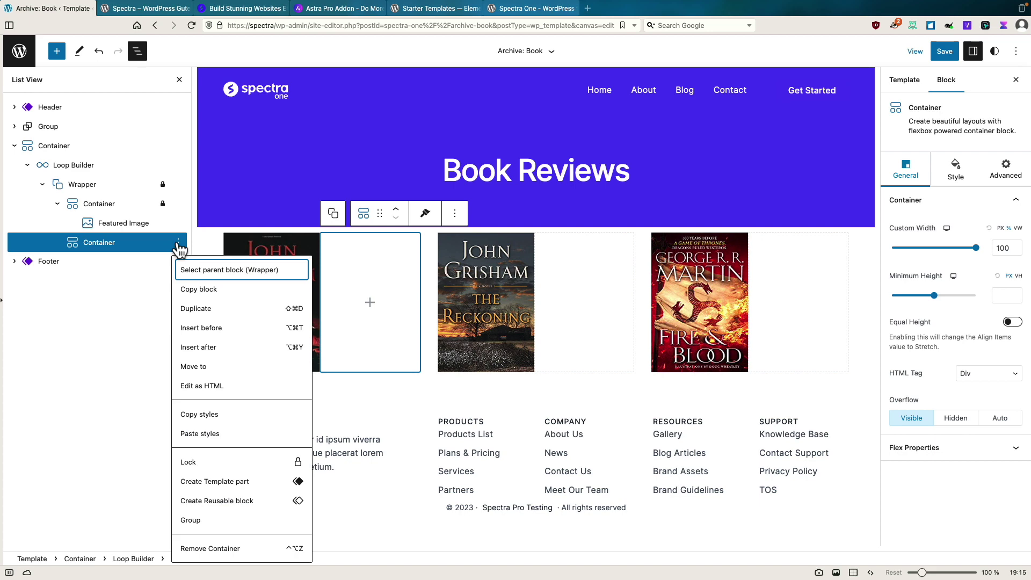
click(198, 347)
text(/he)
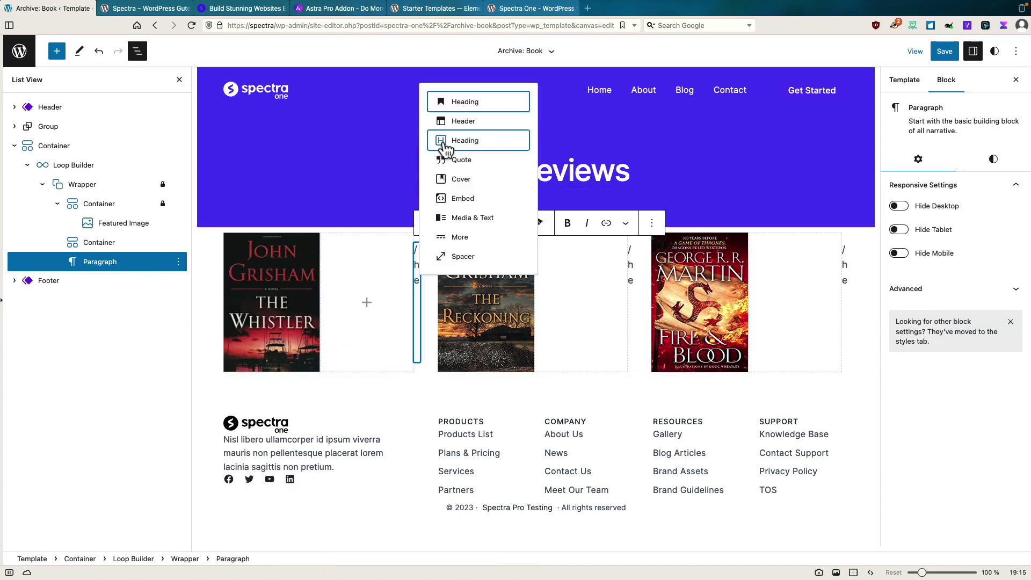
click(443, 142)
drag(91, 262, 132, 256)
- Fill the loop's heading with the current post's Post Title, linked to the Post Permalink, with Replace Full Content enabled
click(397, 279)
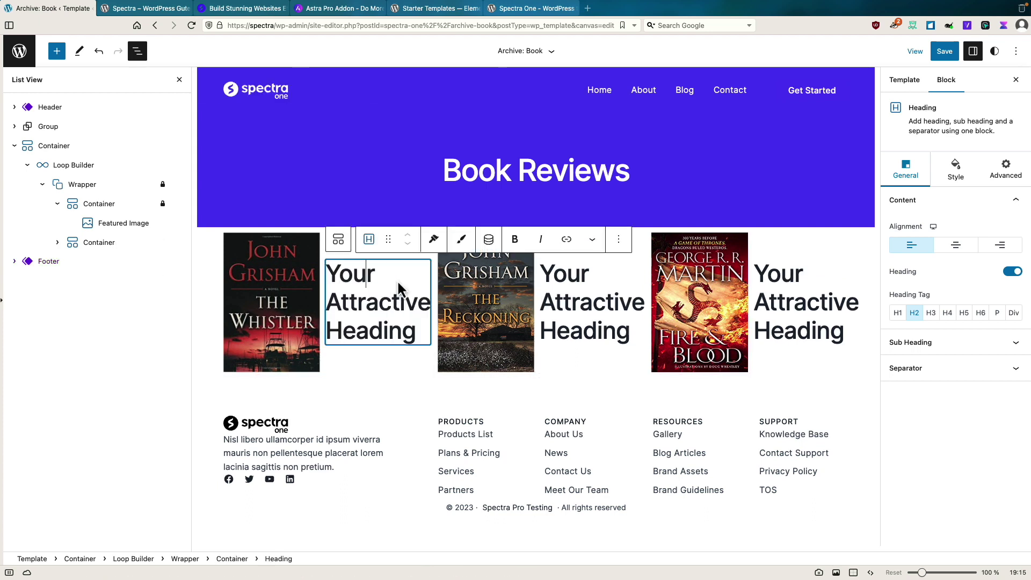
click(489, 239)
click(521, 301)
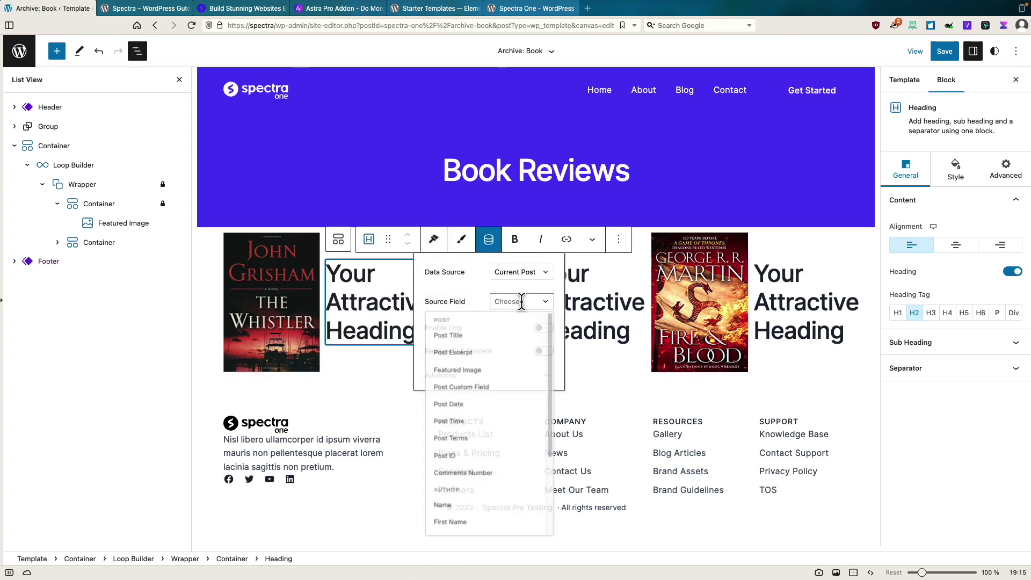
click(453, 340)
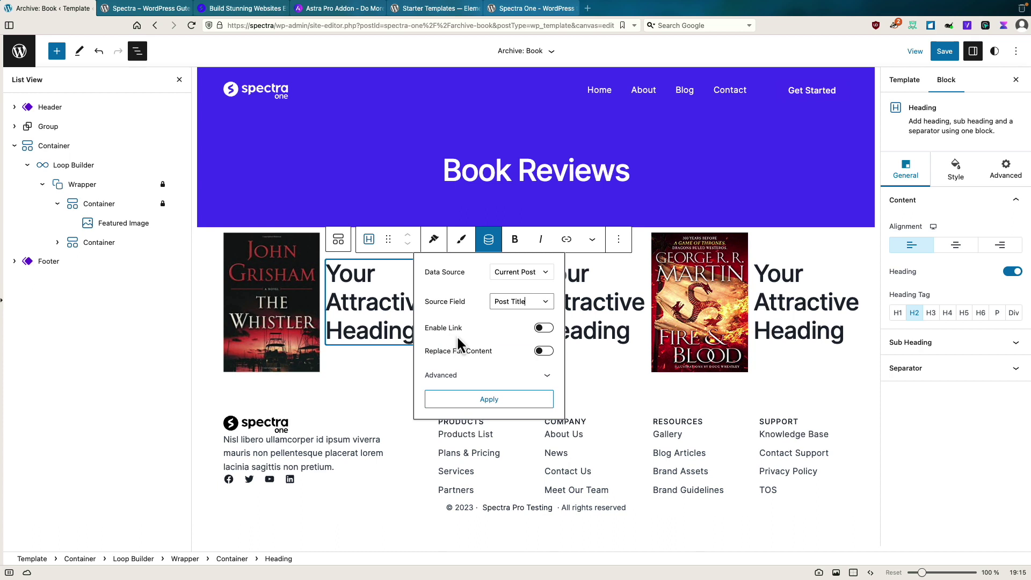
click(544, 327)
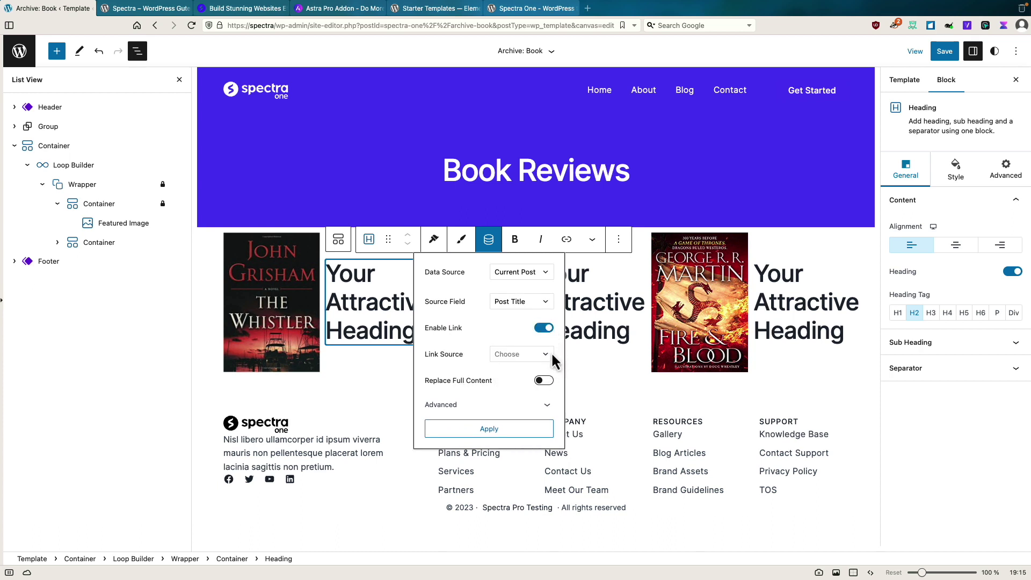
click(547, 353)
click(468, 119)
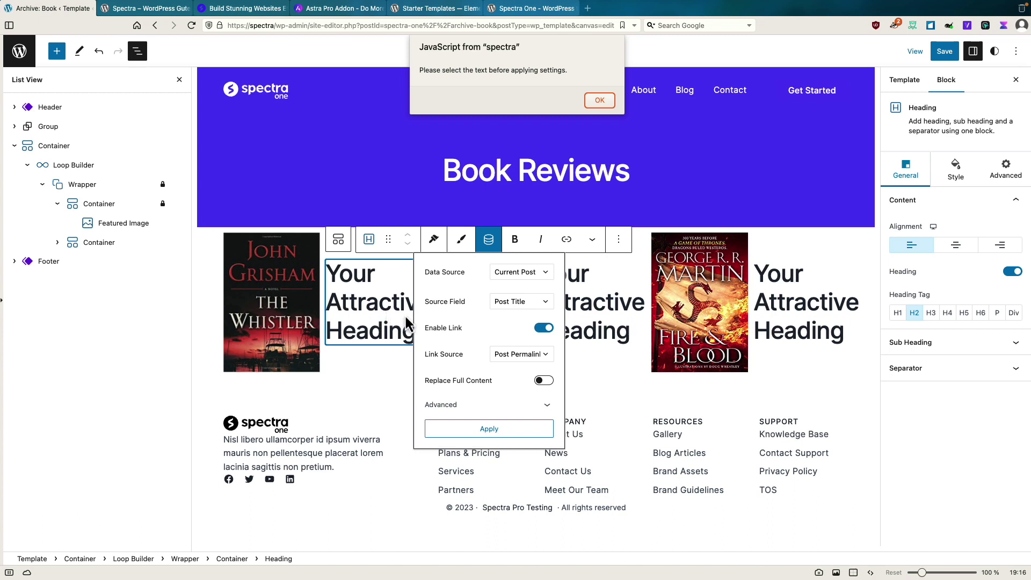
click(599, 100)
click(543, 380)
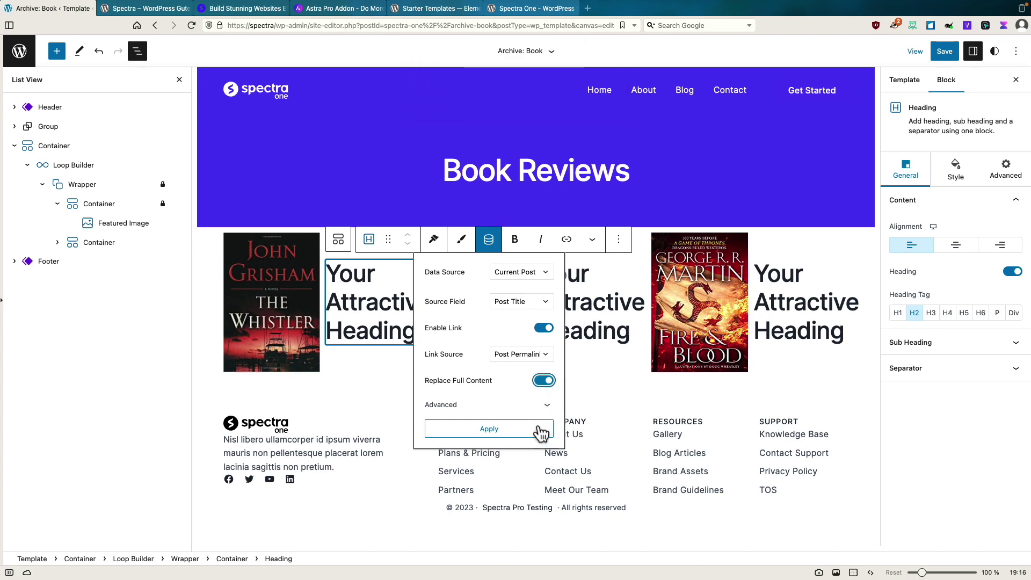
click(509, 429)
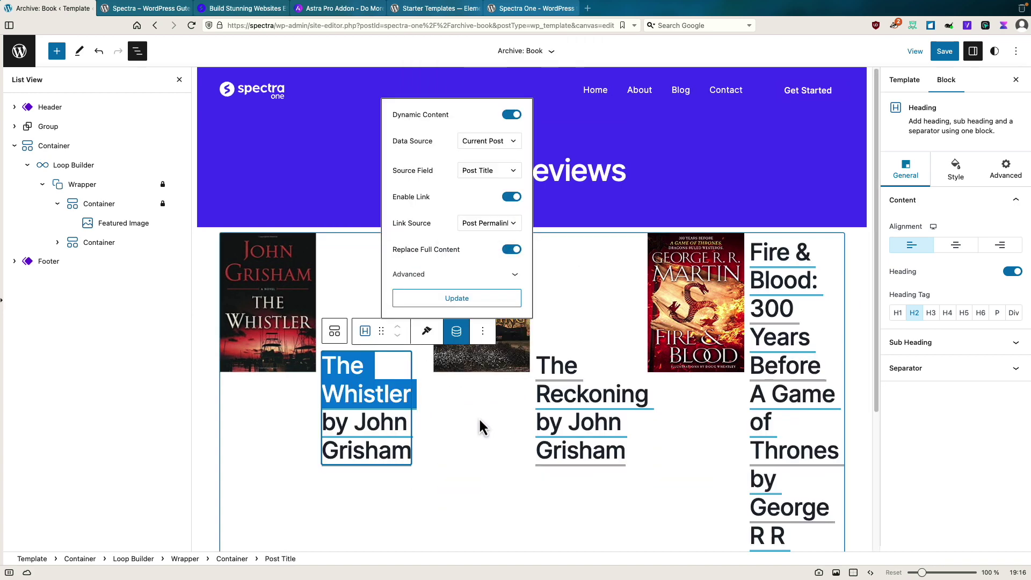
- Add a second Spectra Heading below the Post Title in the same container and set its heading tag to Div
click(58, 242)
click(178, 263)
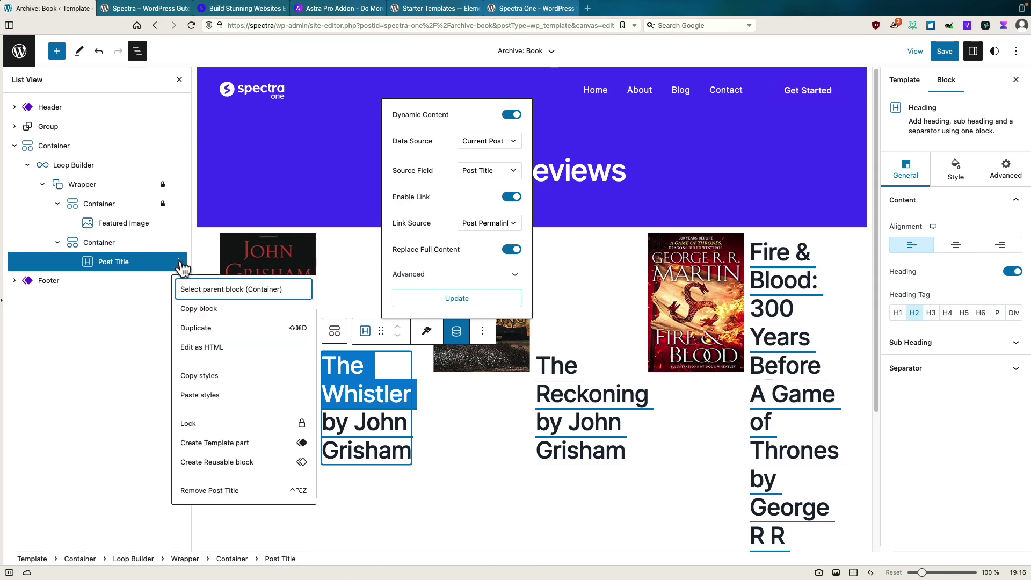
click(206, 289)
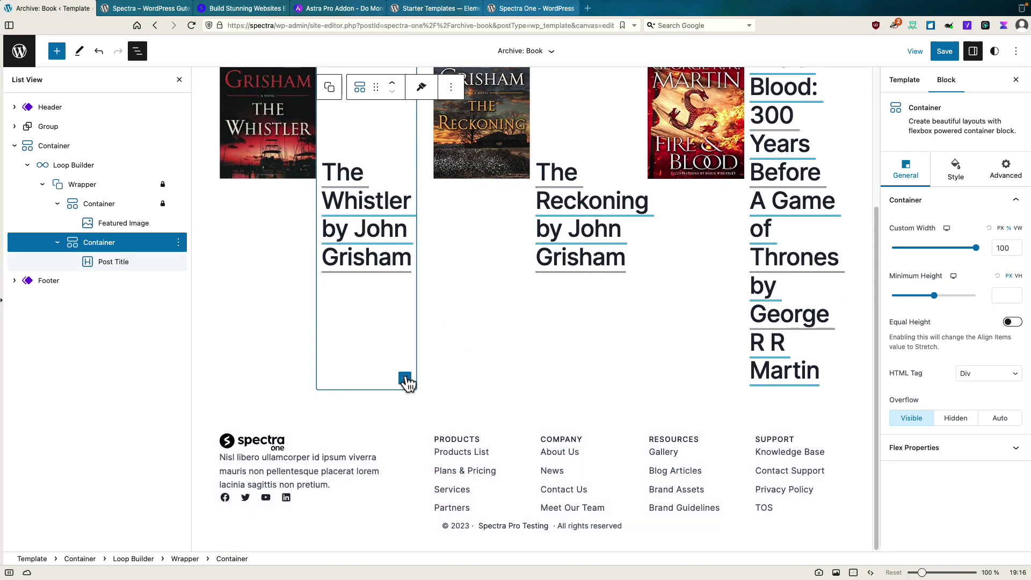
click(405, 379)
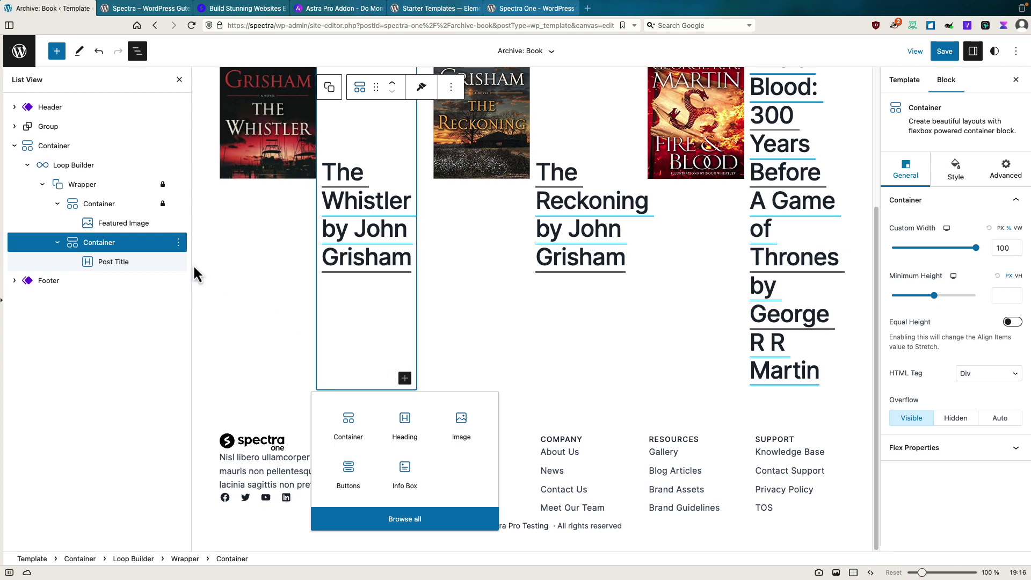
click(407, 422)
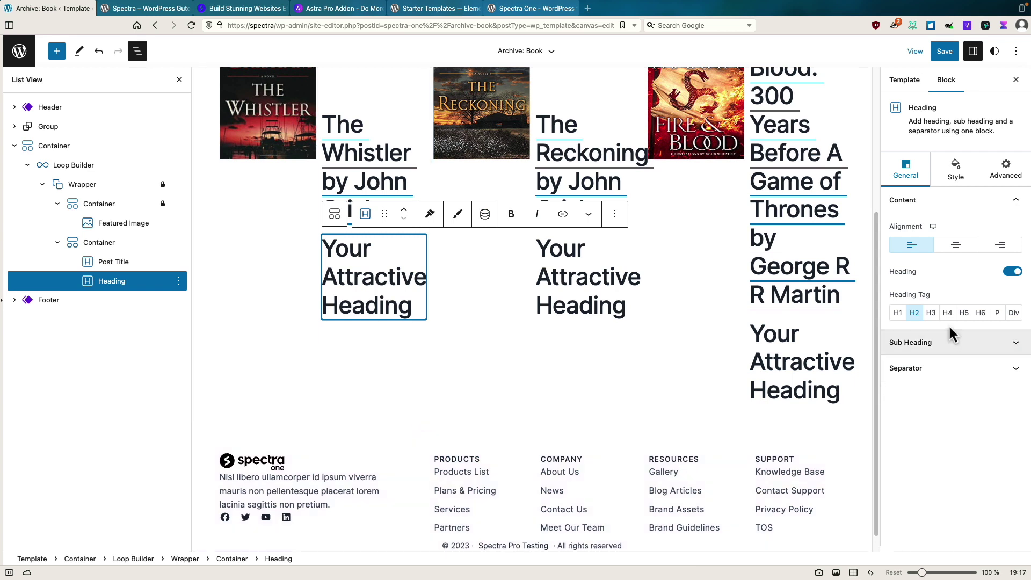
click(1014, 314)
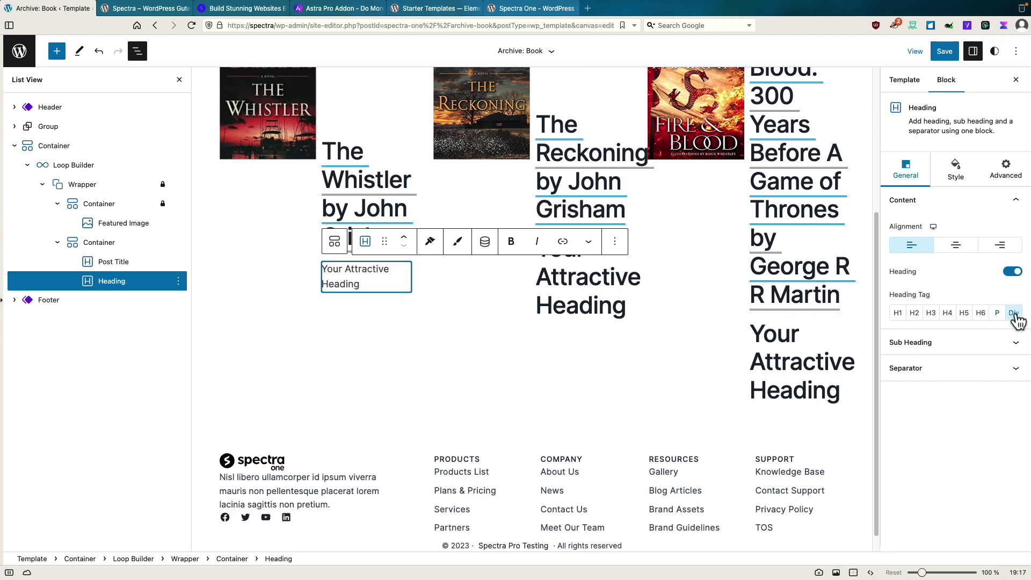
- Fill the new heading with the current post's Post Excerpt, with Replace Full Content enabled
click(486, 245)
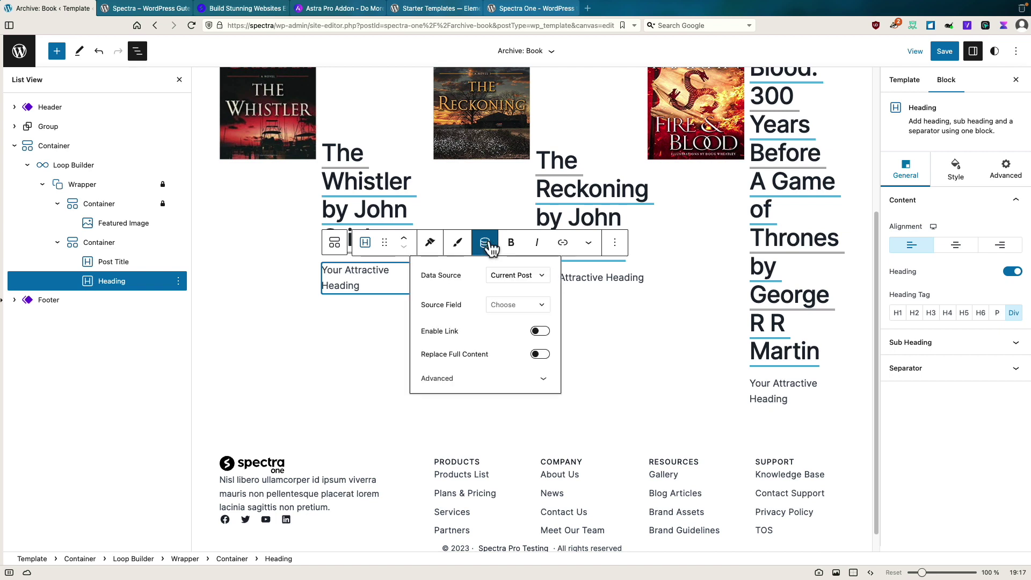
click(532, 305)
click(462, 369)
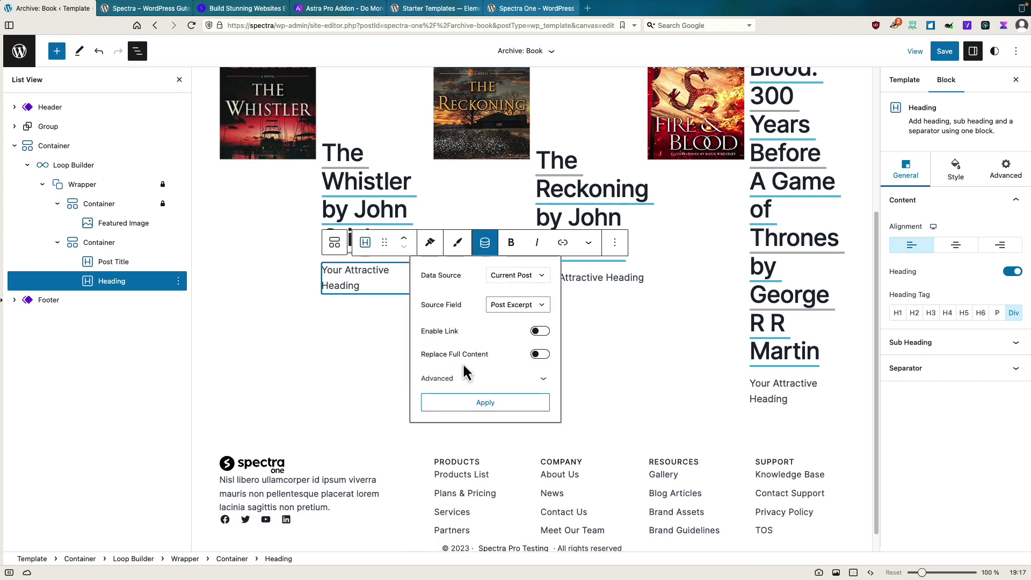
click(539, 354)
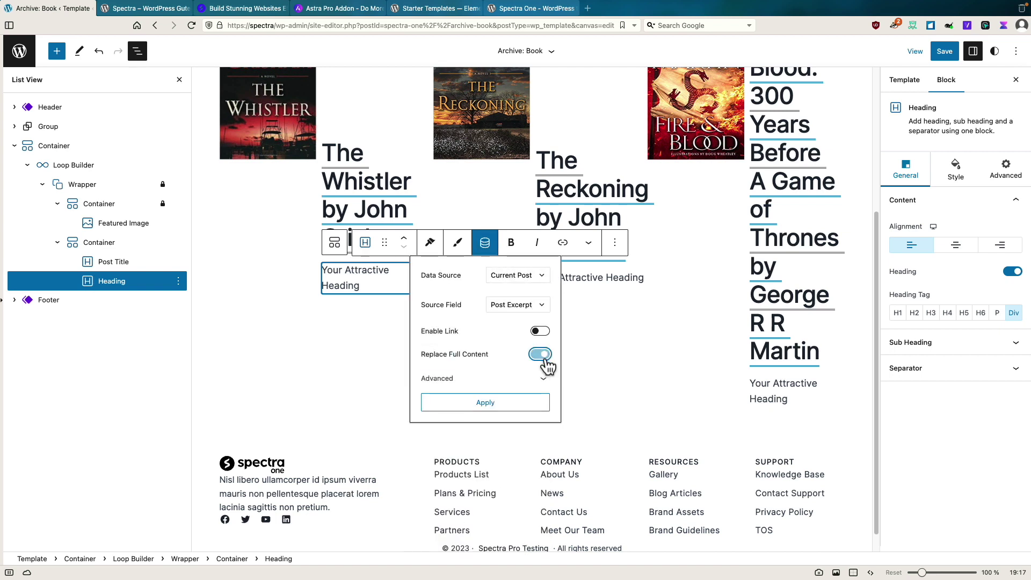
click(485, 402)
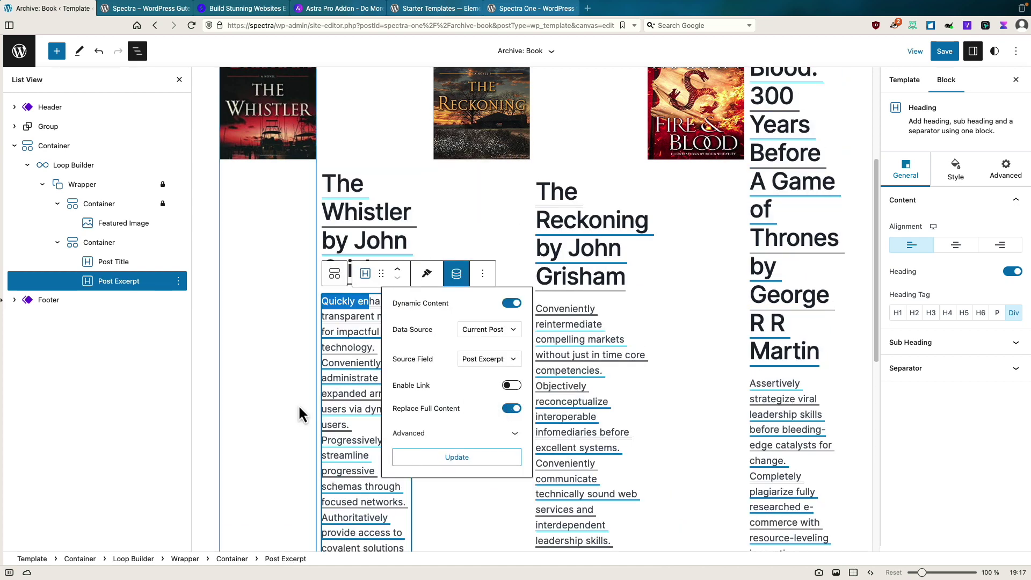
- Set the Loop Builder wrapper's number of columns to 1
scroll(301, 414, down, 2)
scroll(300, 414, down, 1)
scroll(298, 405, up, 10)
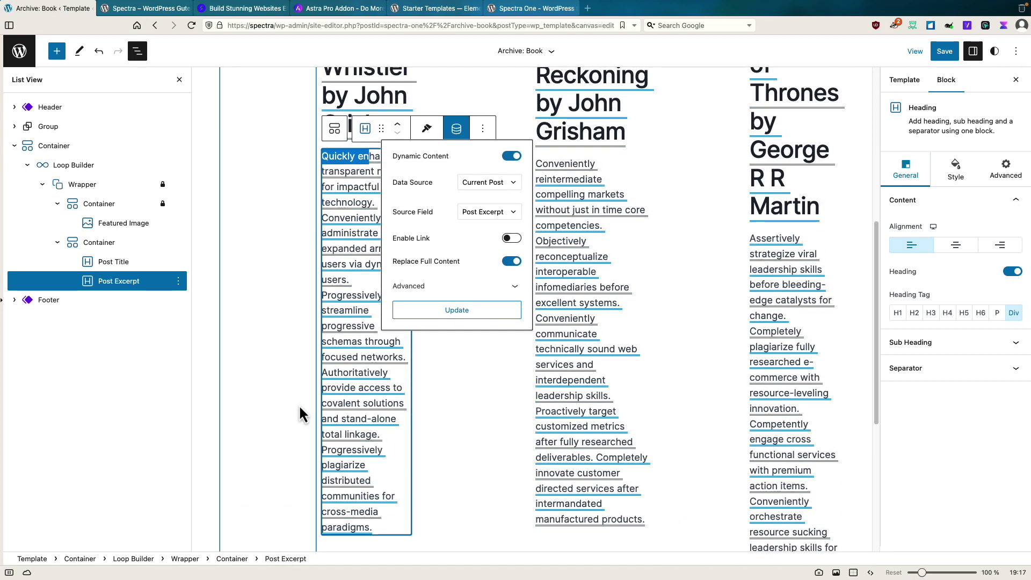
click(84, 184)
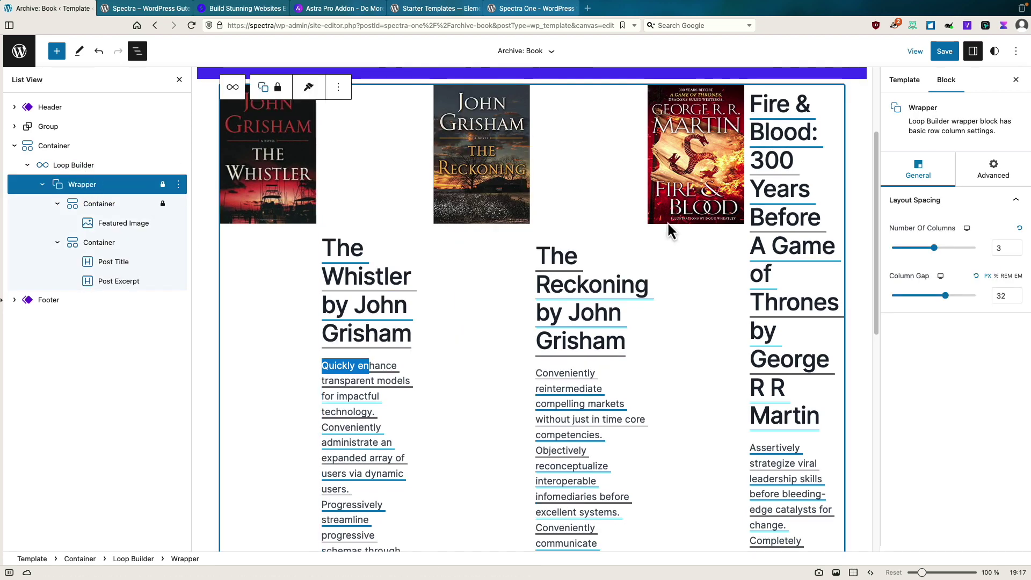
click(1018, 251)
click(1018, 250)
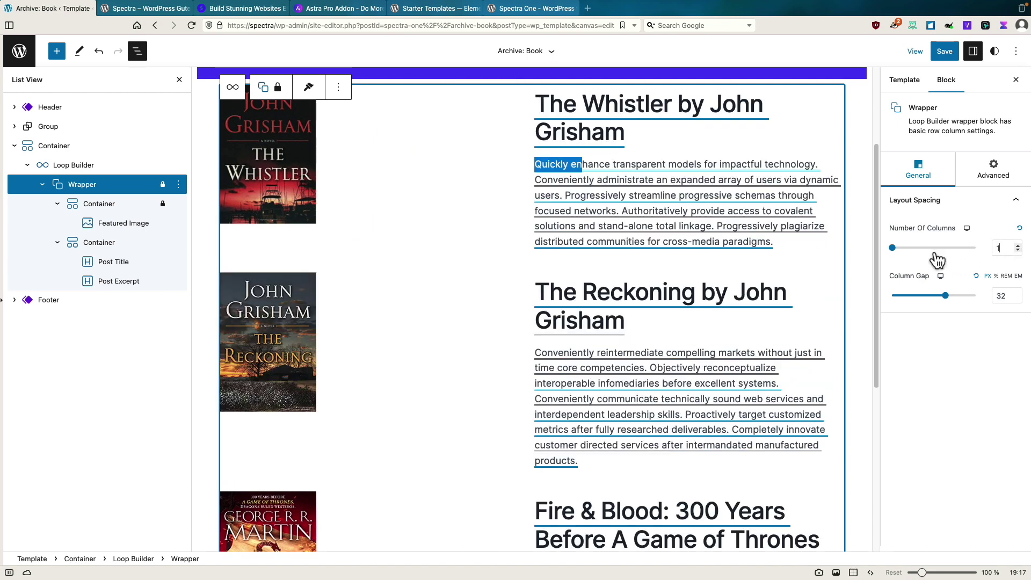
- Set the featured image container's custom width to 25% and centre-align the featured image
click(112, 205)
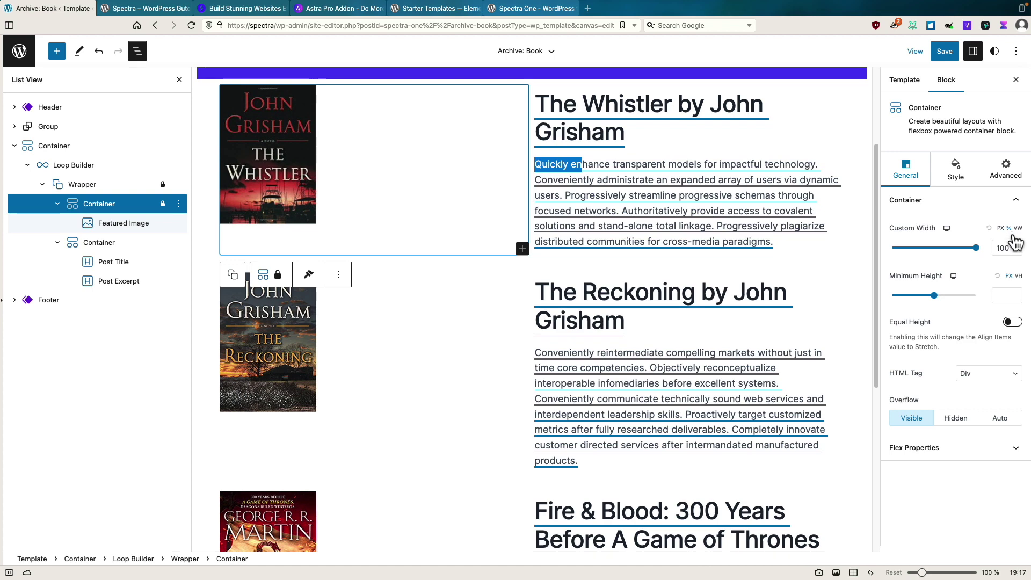
drag(1010, 248, 1000, 249)
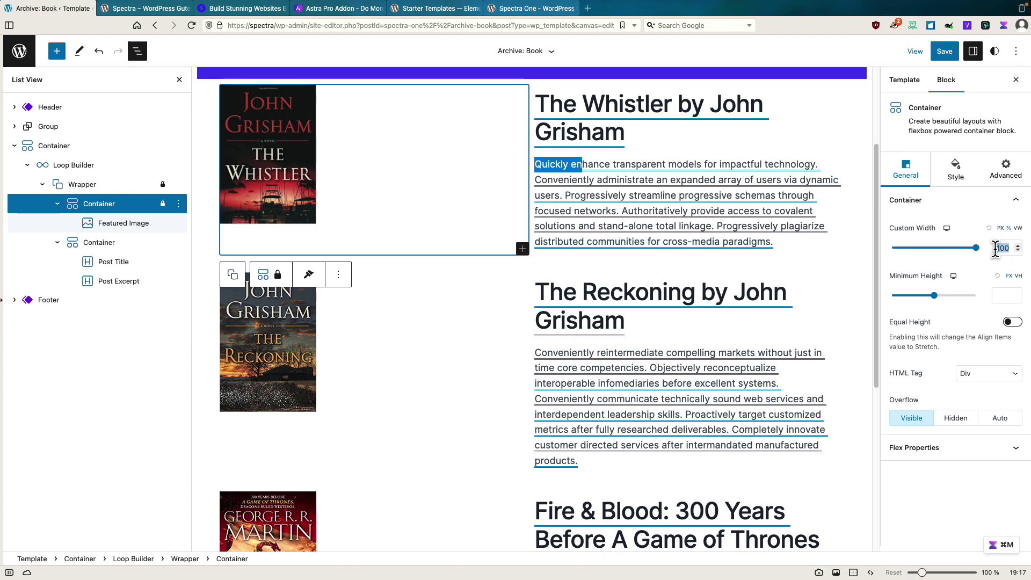
text(25)
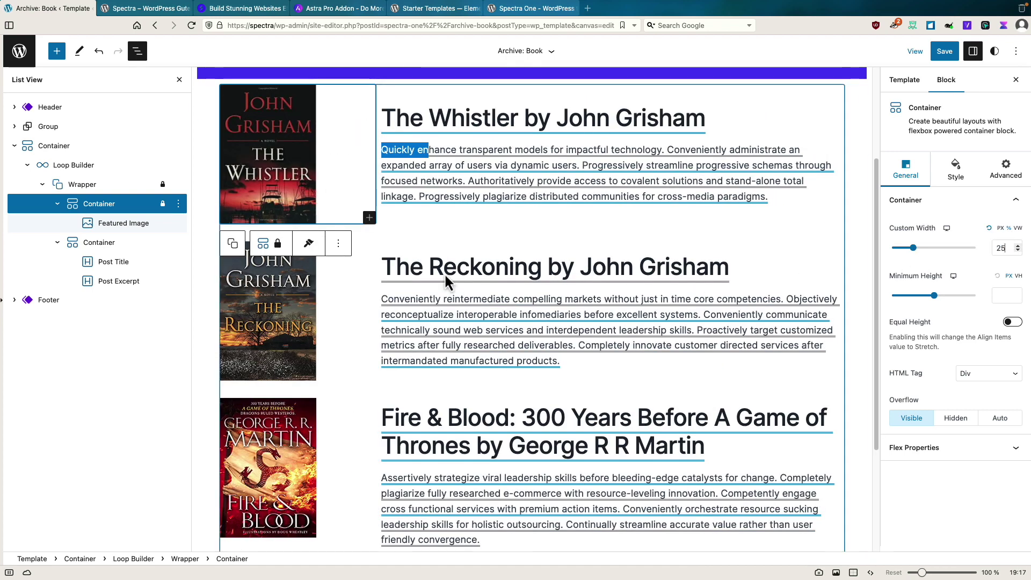
click(137, 224)
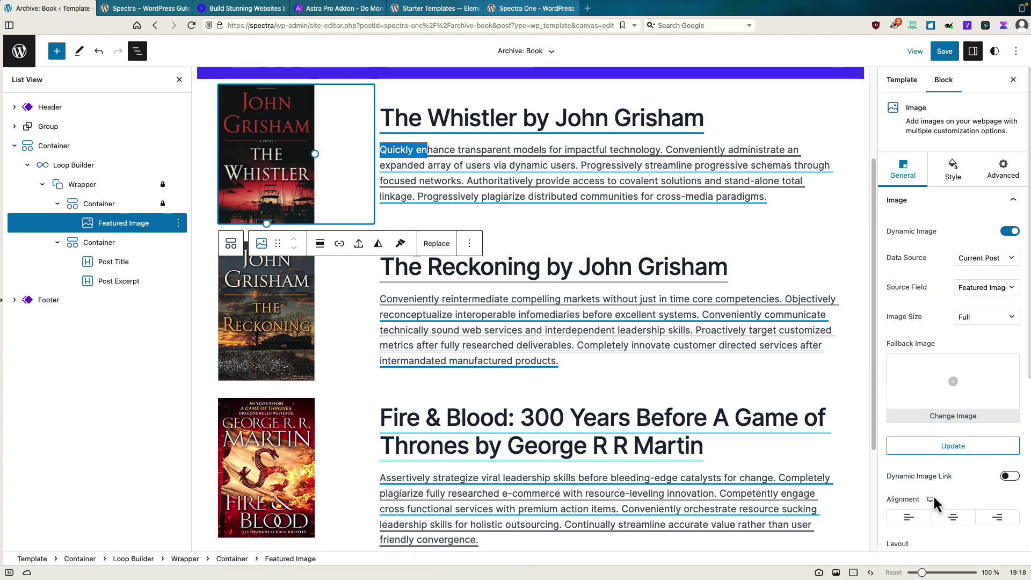
click(954, 517)
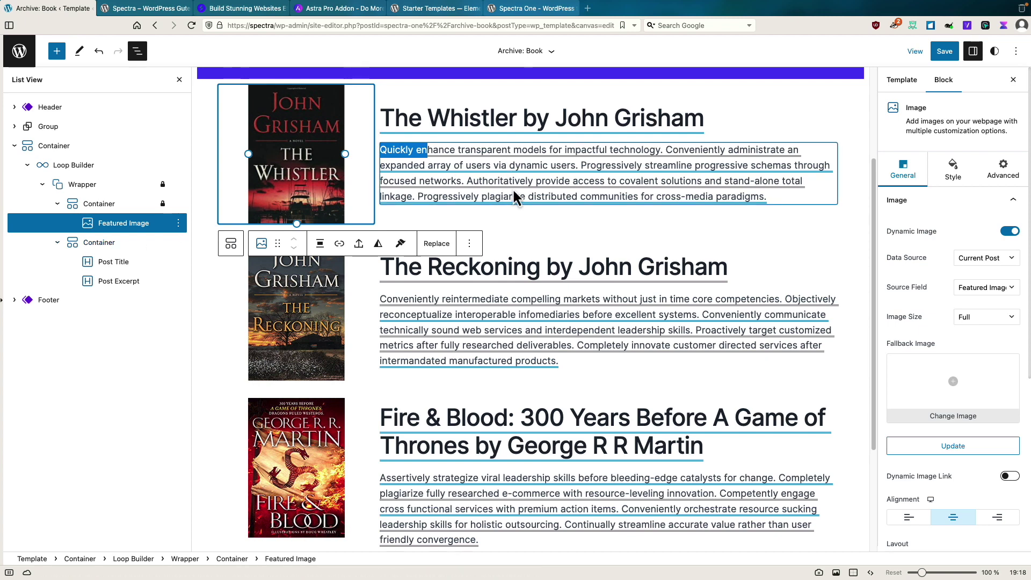
- Undo the last change to the template and look over the Book Reviews layout
key(ctrl+z)
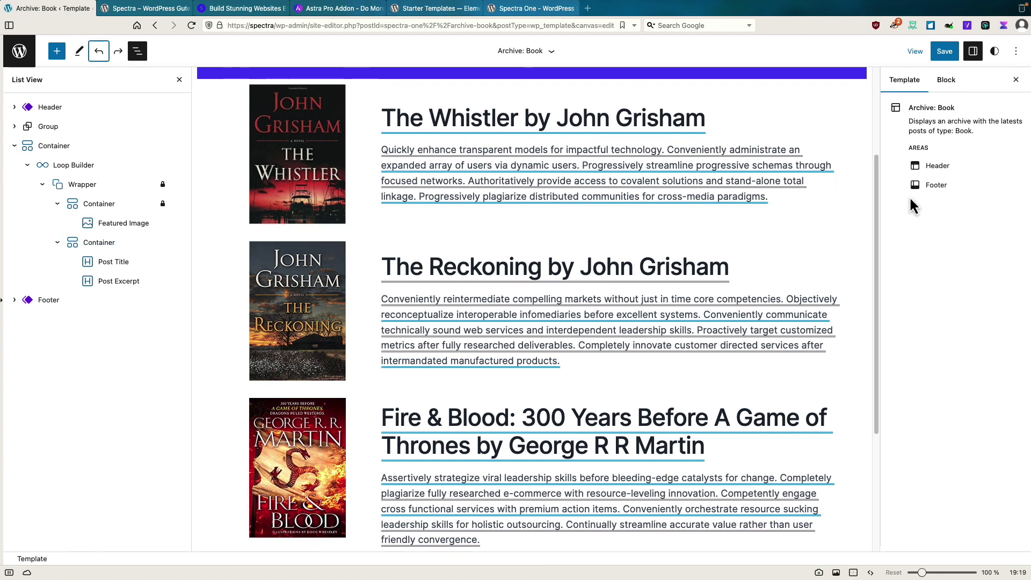
scroll(851, 210, down, 3)
scroll(851, 210, up, 8)
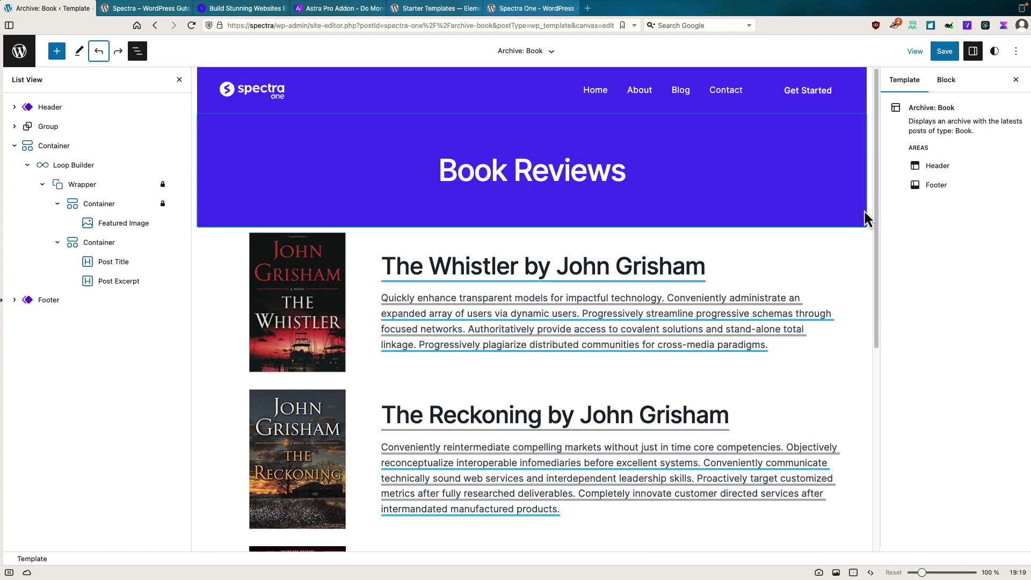
- Open the spacing settings of the outer container that holds the Loop Builder
click(67, 153)
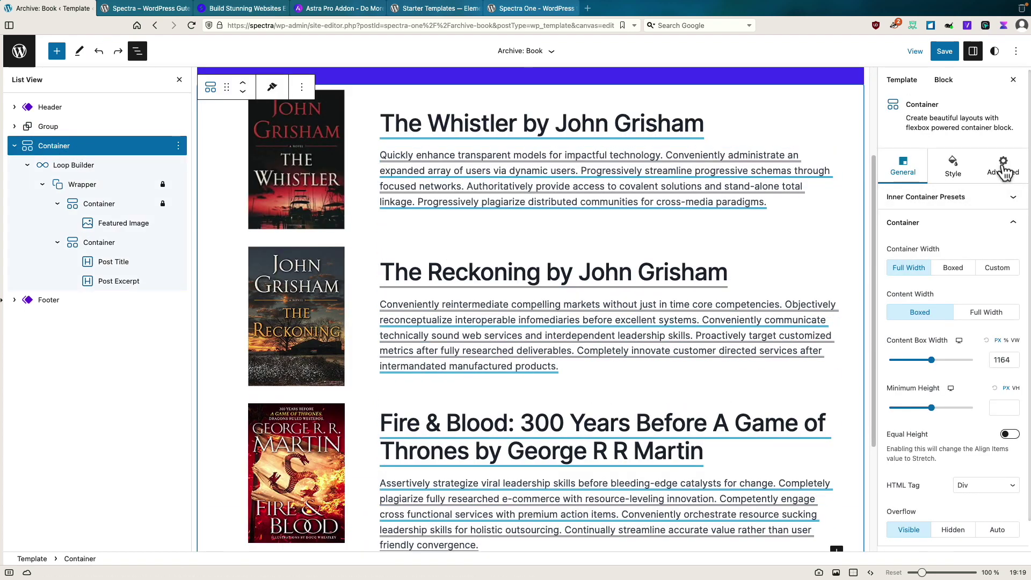
click(954, 167)
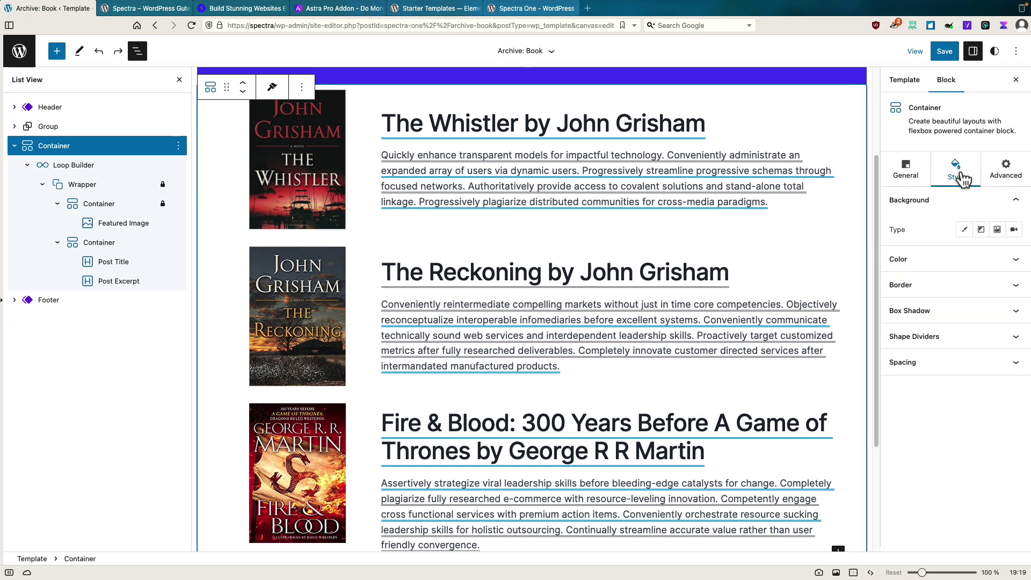
click(973, 372)
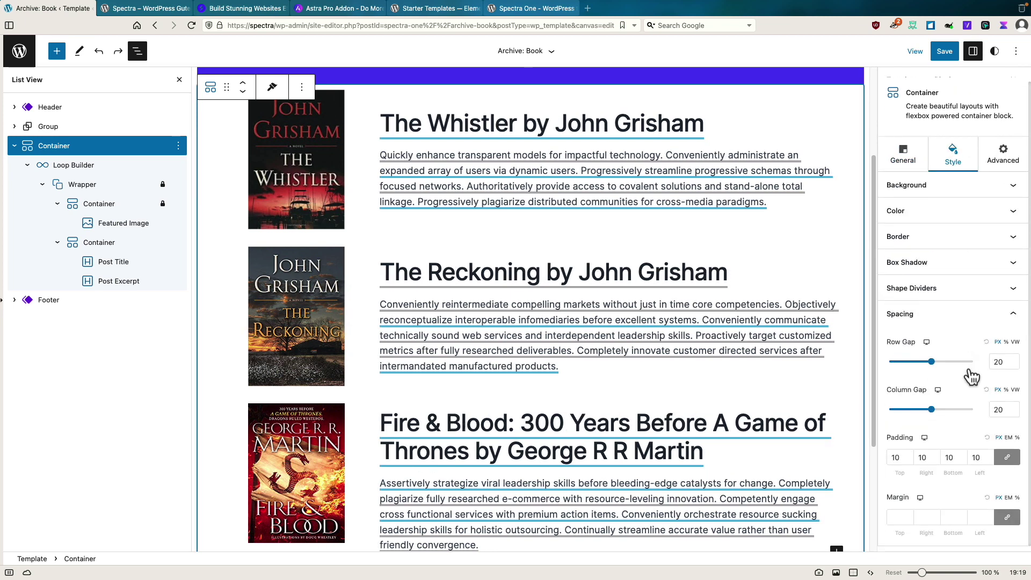
click(895, 517)
text(40)
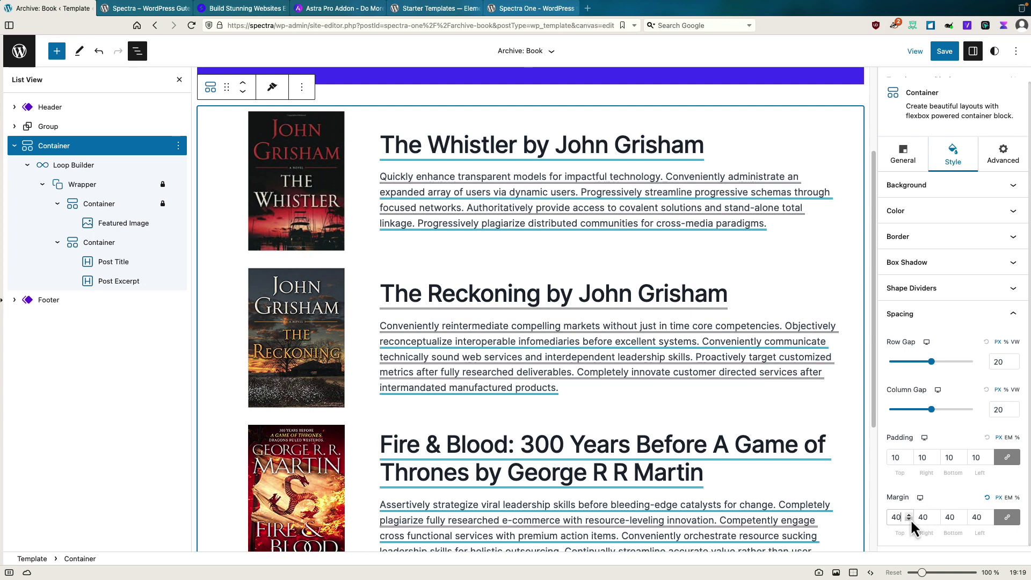
key(BackSpace)
key(BackSpace)
- Unlink the outer container's margin sides and set its top and bottom margins to 40 px
click(1006, 519)
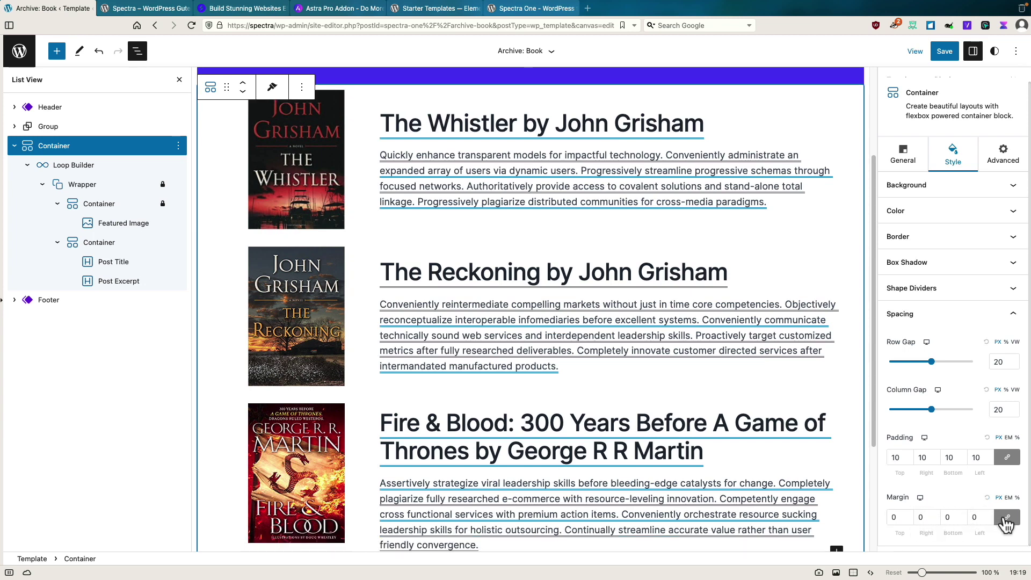
double_click(893, 517)
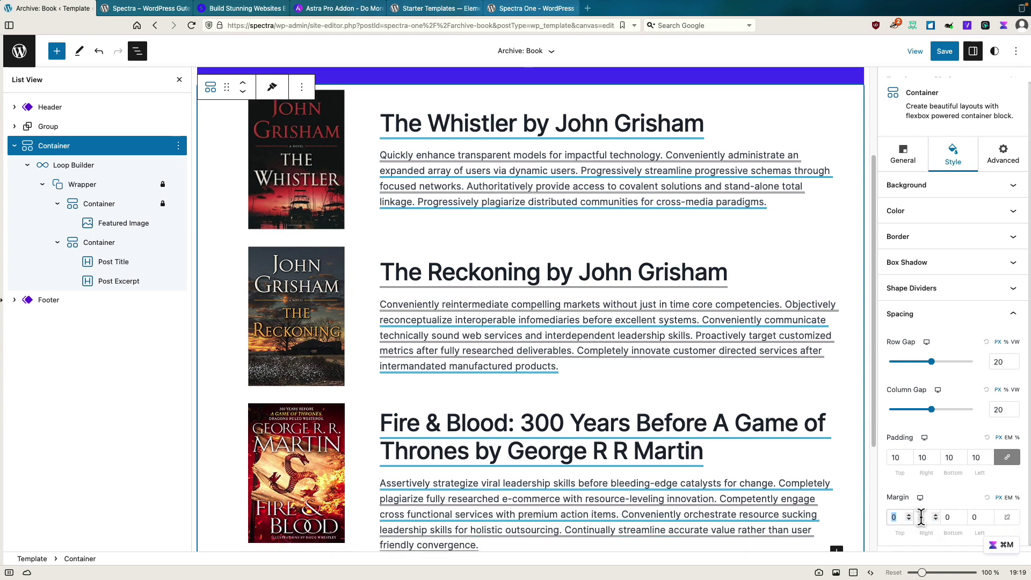
text(40)
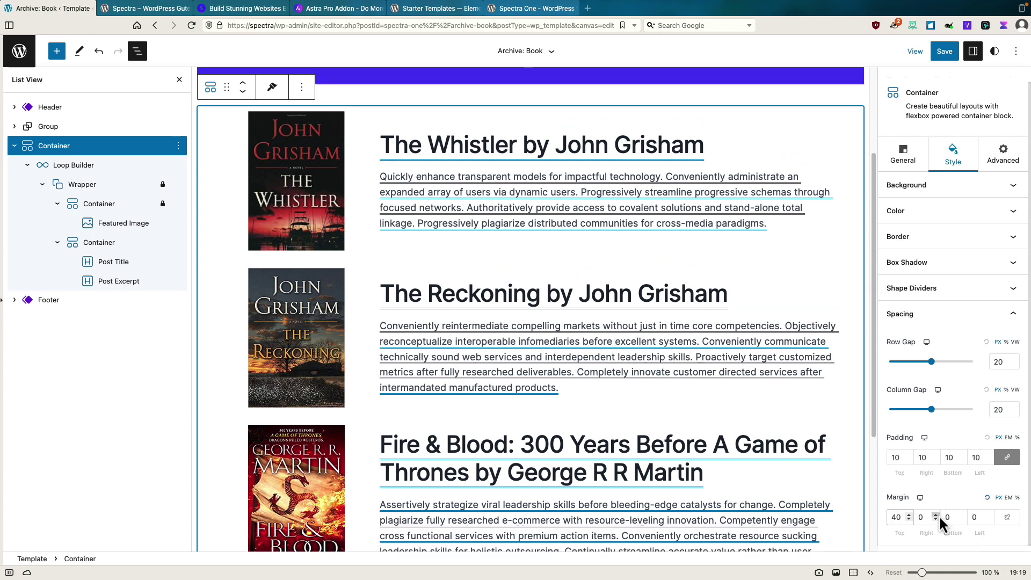
click(945, 517)
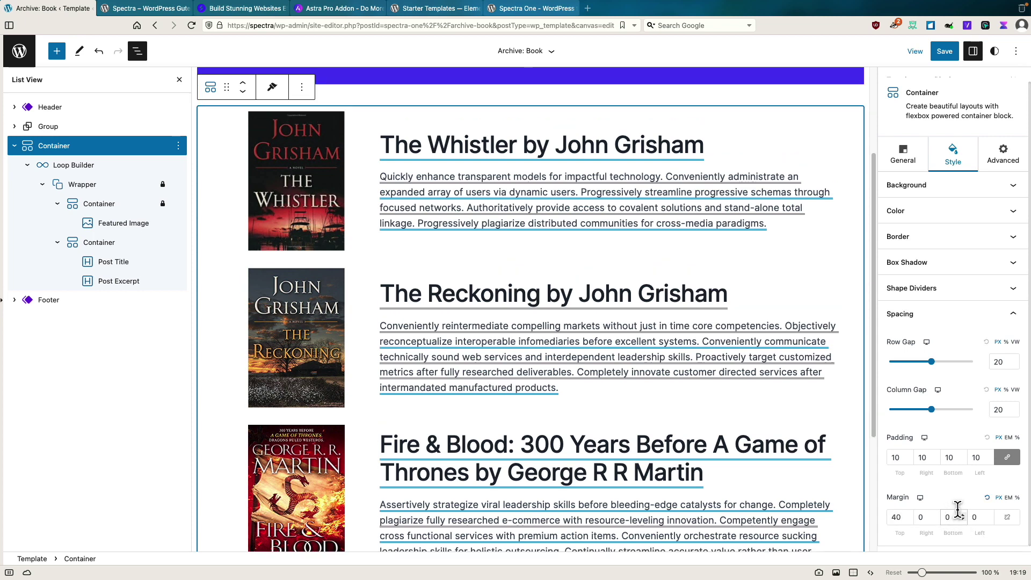
text(40)
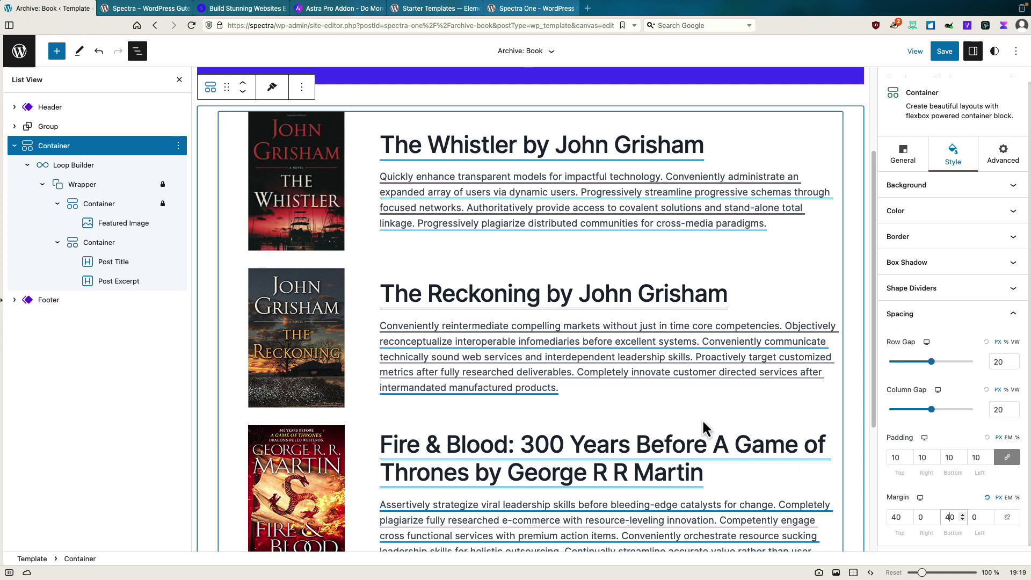
- Add a Buttons block below the excerpt in the container holding the post title and excerpt
click(118, 280)
click(179, 80)
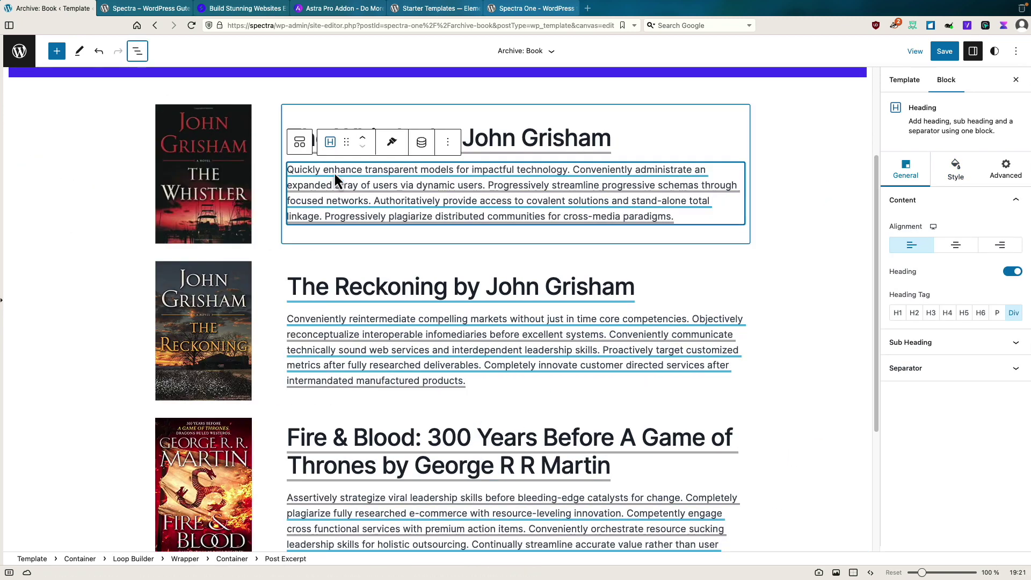
click(677, 237)
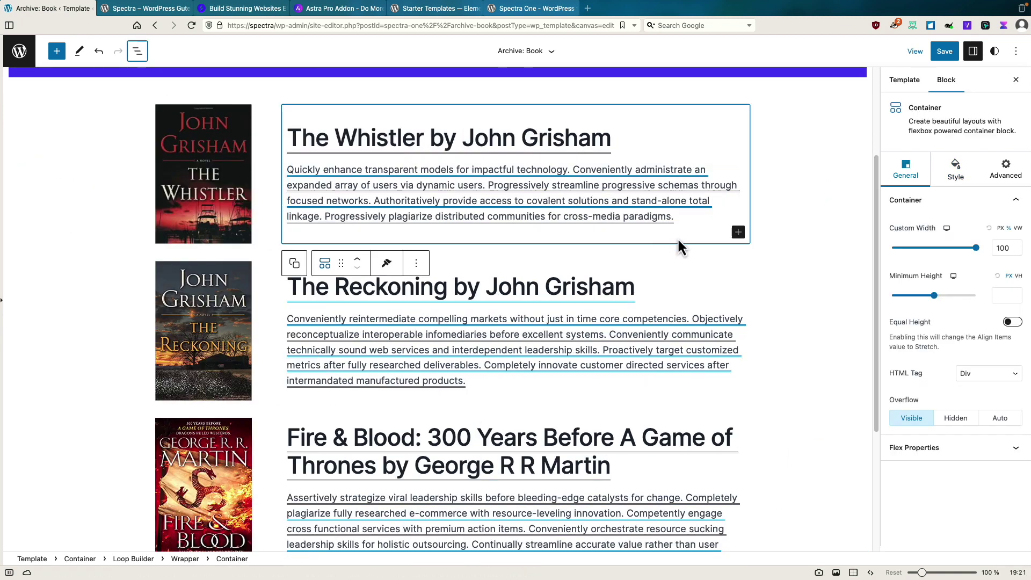
click(738, 232)
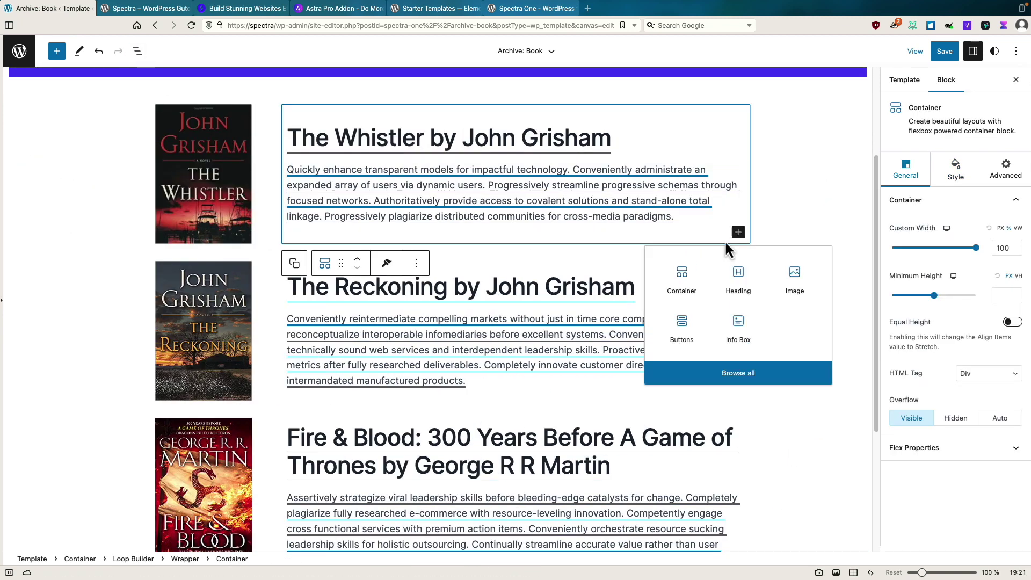
click(683, 322)
- Change the first button's label to "Read More"
click(503, 234)
drag(506, 236, 459, 235)
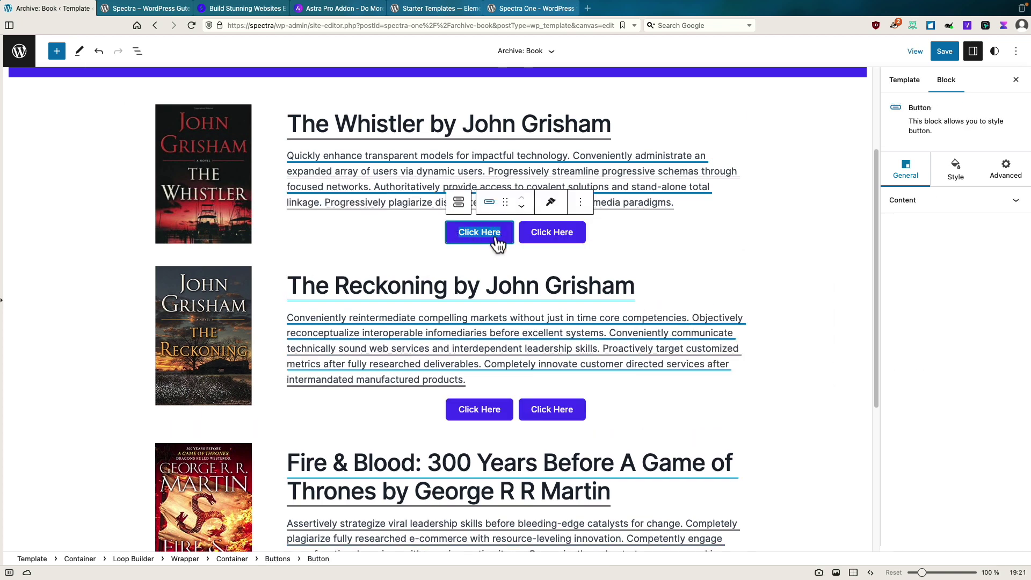
text(Read Mor)
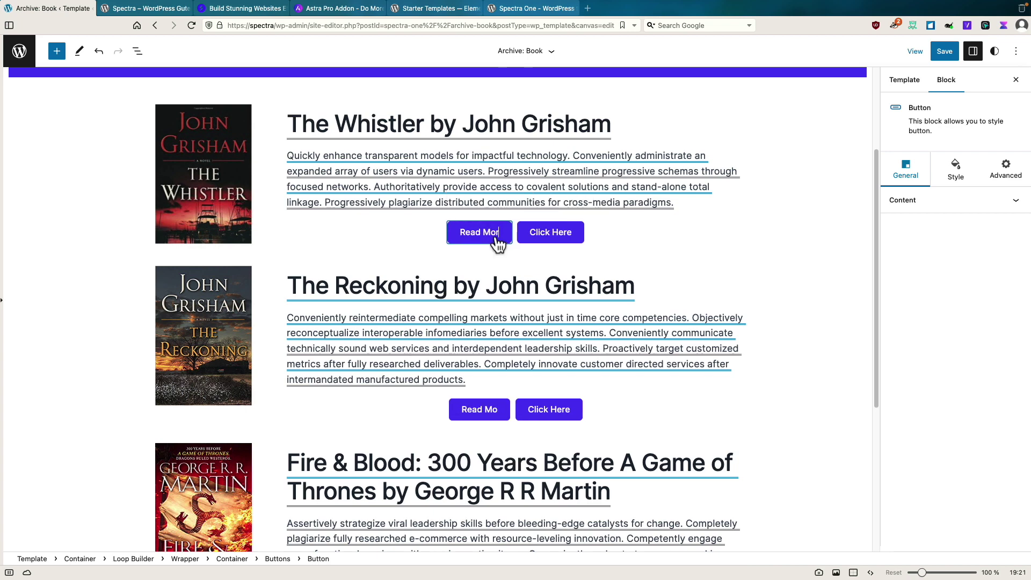
text(e)
- Apply a dynamic link to the Read More button using the current post's Post Permalink
click(922, 203)
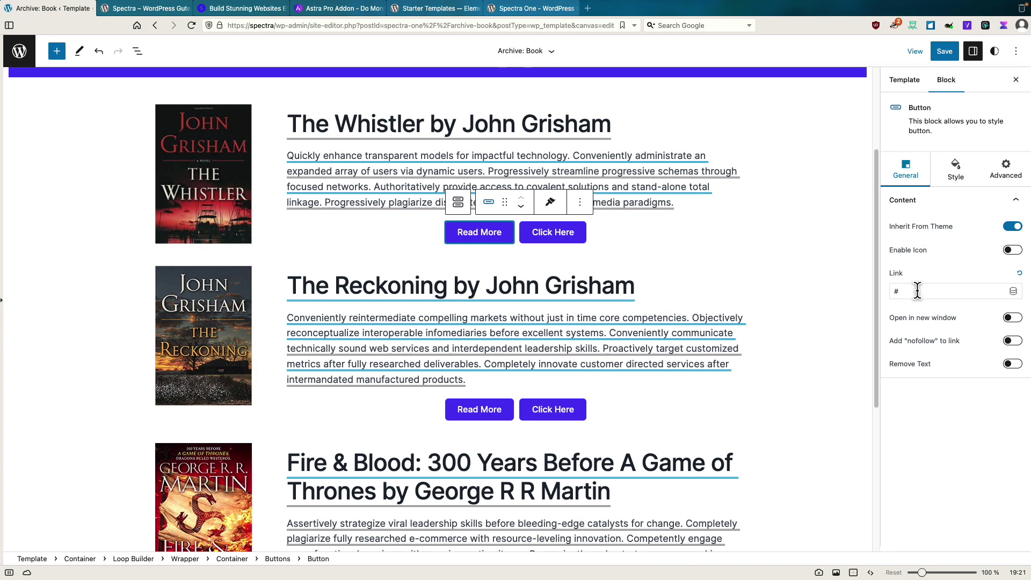
click(1013, 292)
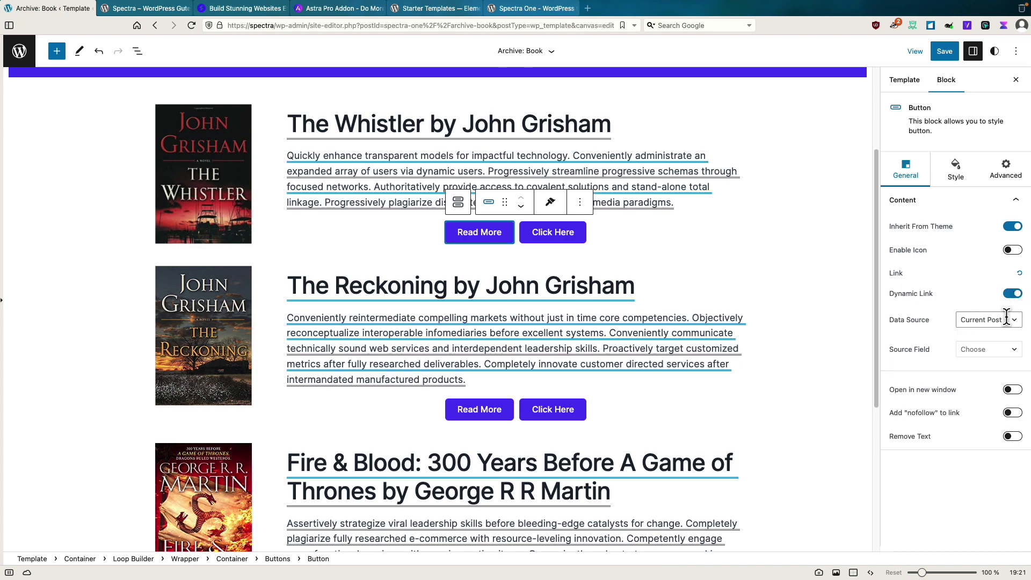
click(1002, 349)
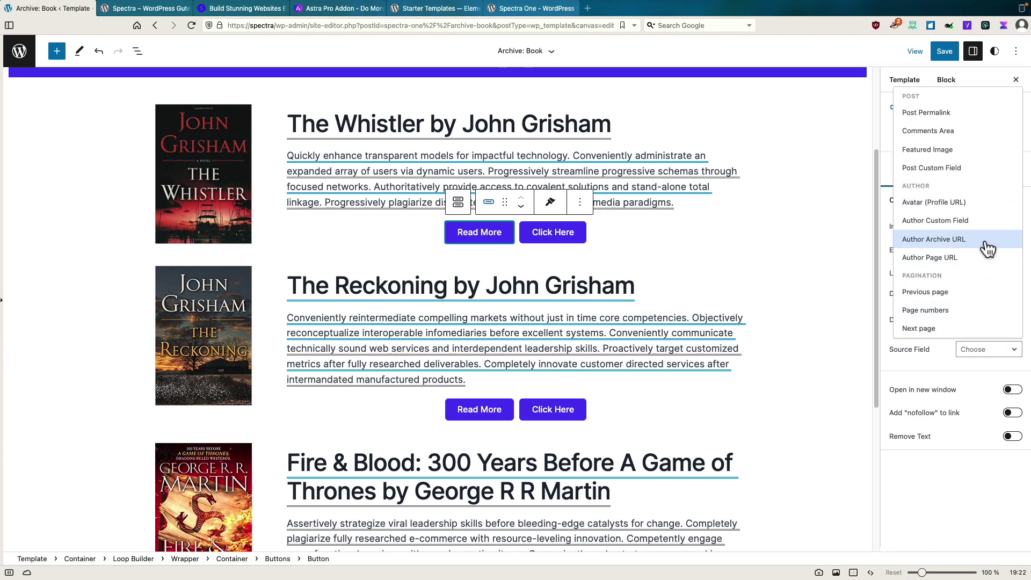
click(943, 114)
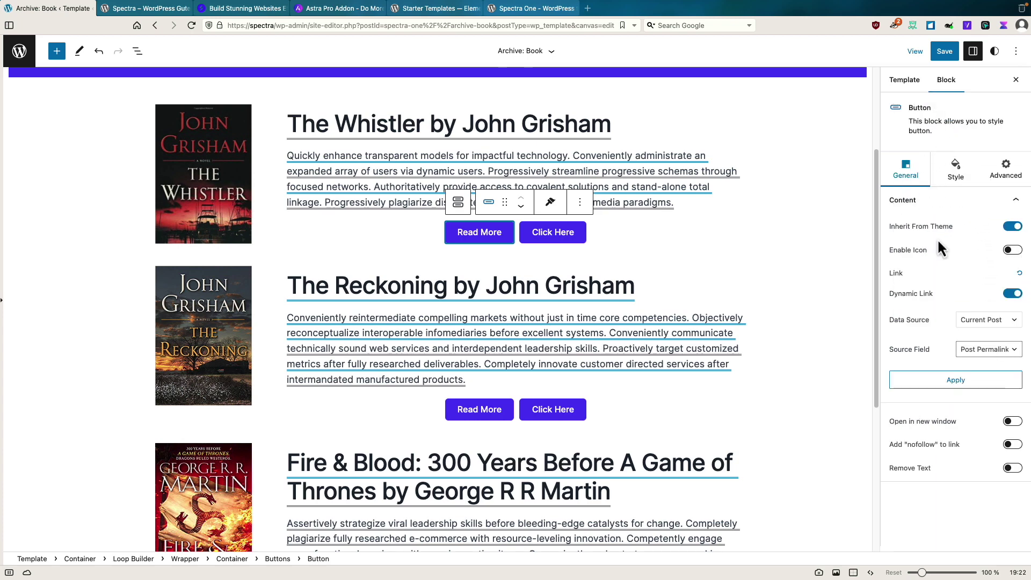
click(970, 383)
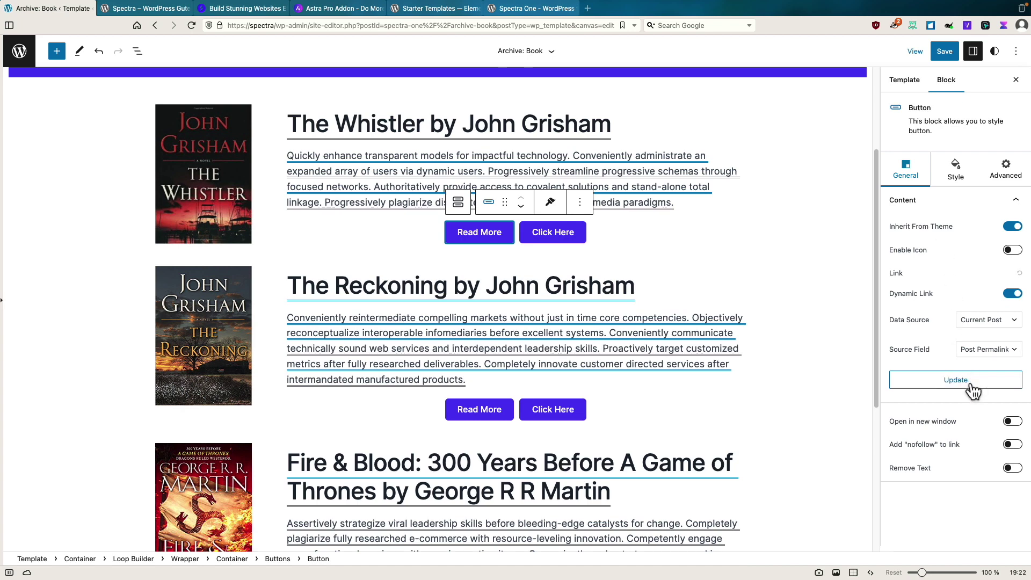
- Replace the second button's label with "Visit Author's Website"
click(558, 236)
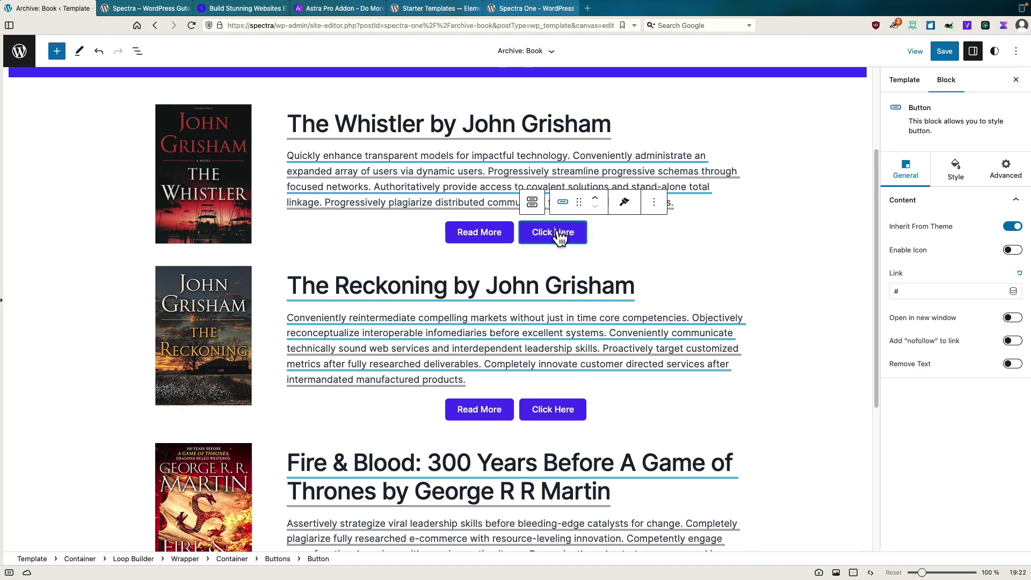
key(BackSpace)
key(BackSpace)
key(BackSpace)
key(BackSpace)
key(BackSpace)
key(BackSpace)
key(BackSpace)
key(BackSpace)
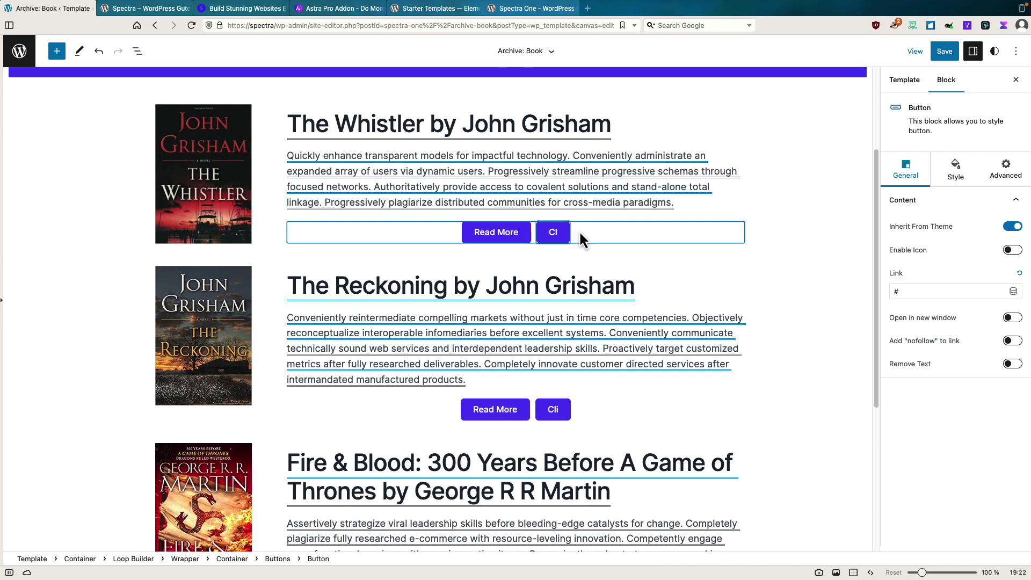
key(BackSpace)
key(BackSpace)
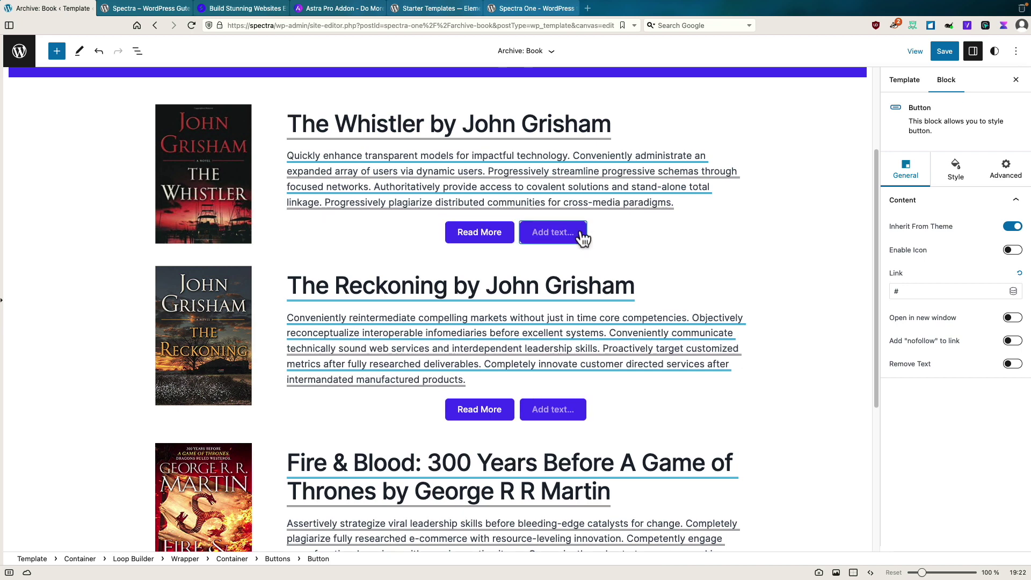
text(Visi)
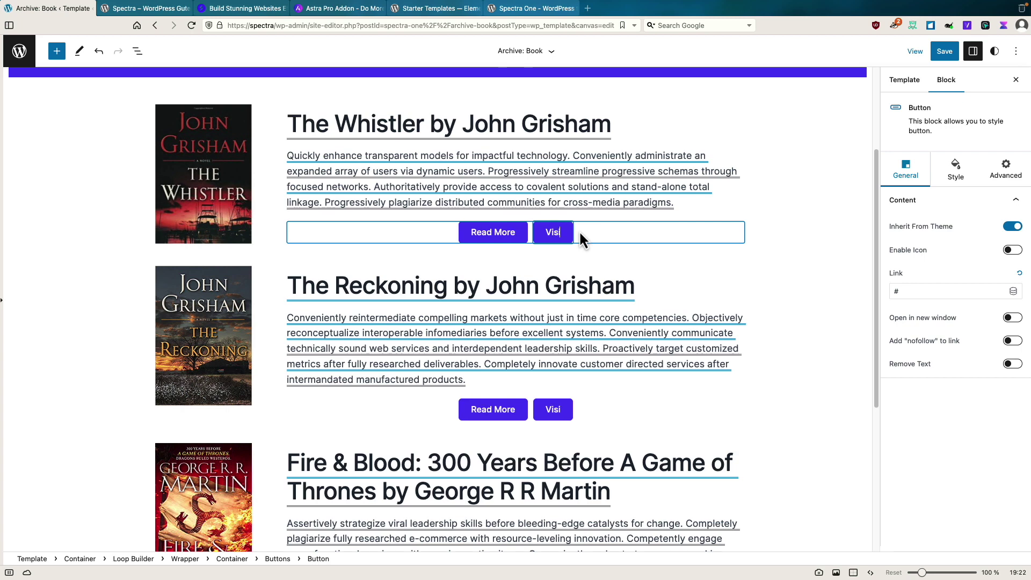
text(t Authors)
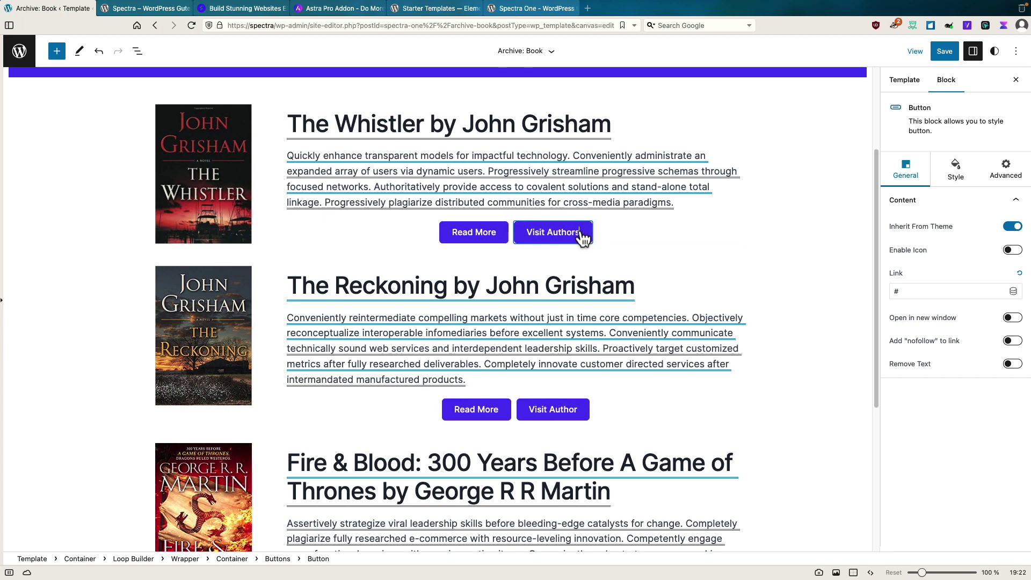
key(BackSpace)
text('s)
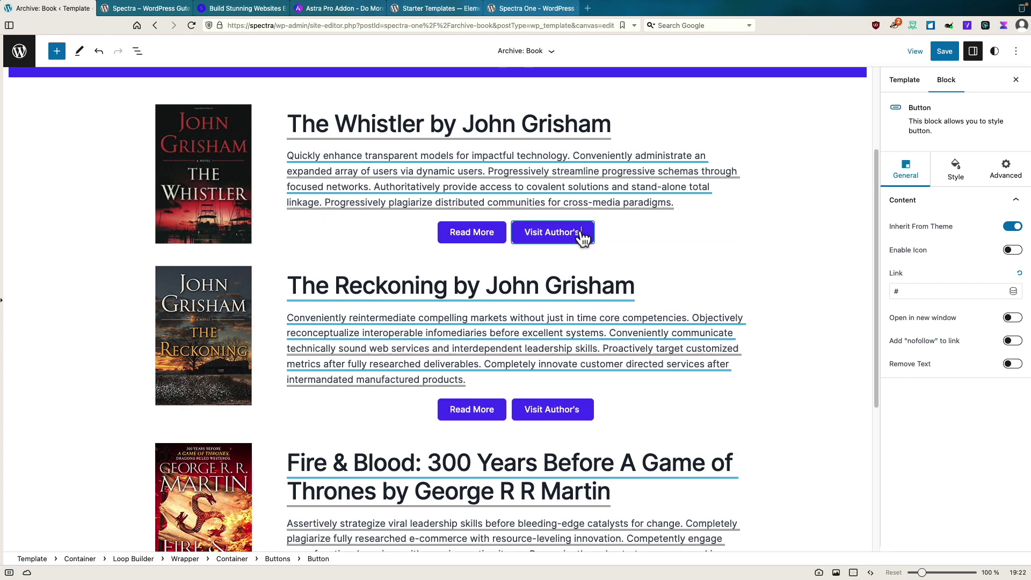
text( Website)
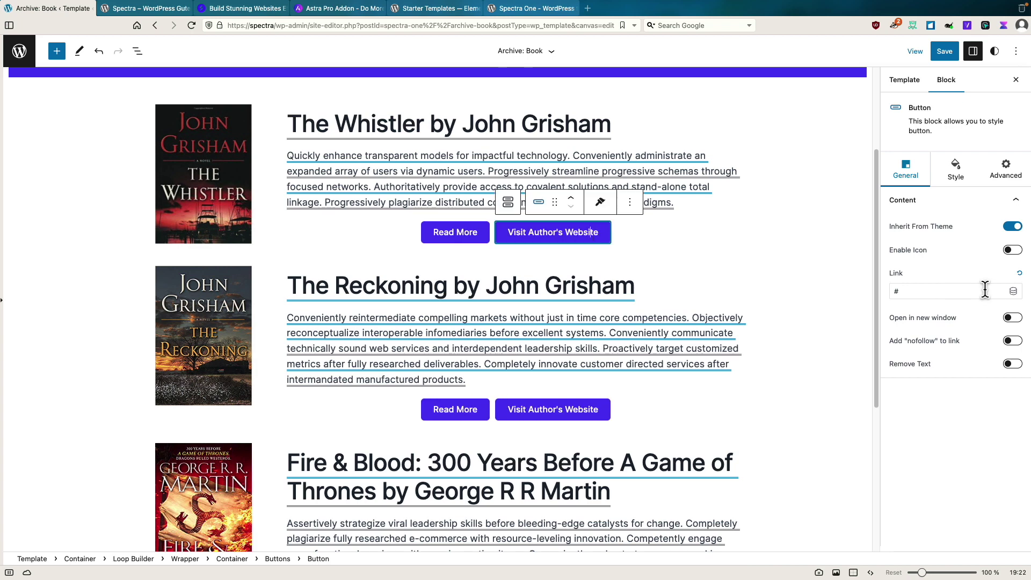
- Apply a dynamic link to the Visit Author's Website button from the post custom field authors_website
click(1013, 291)
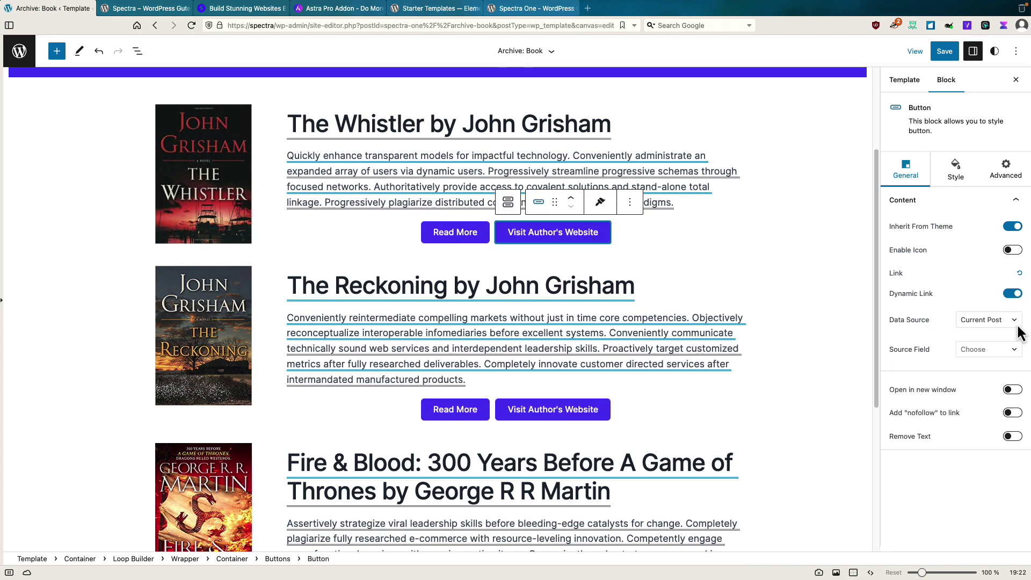
click(1014, 352)
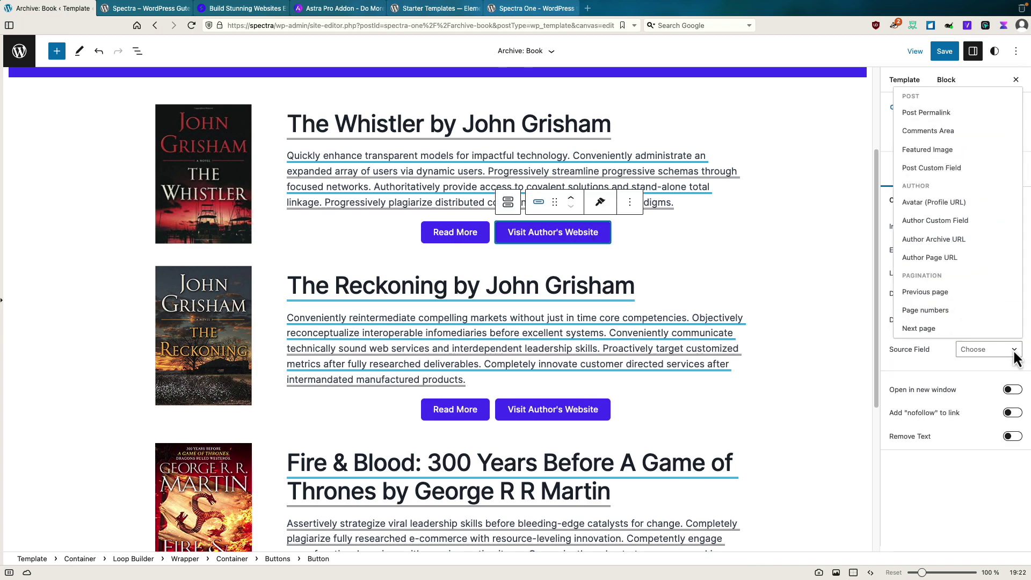
click(954, 171)
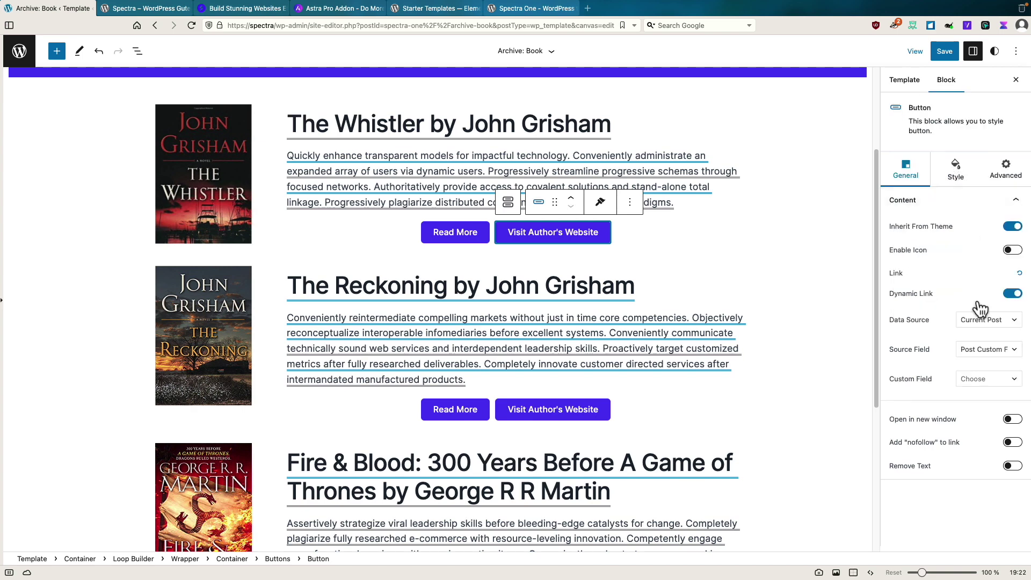
click(999, 378)
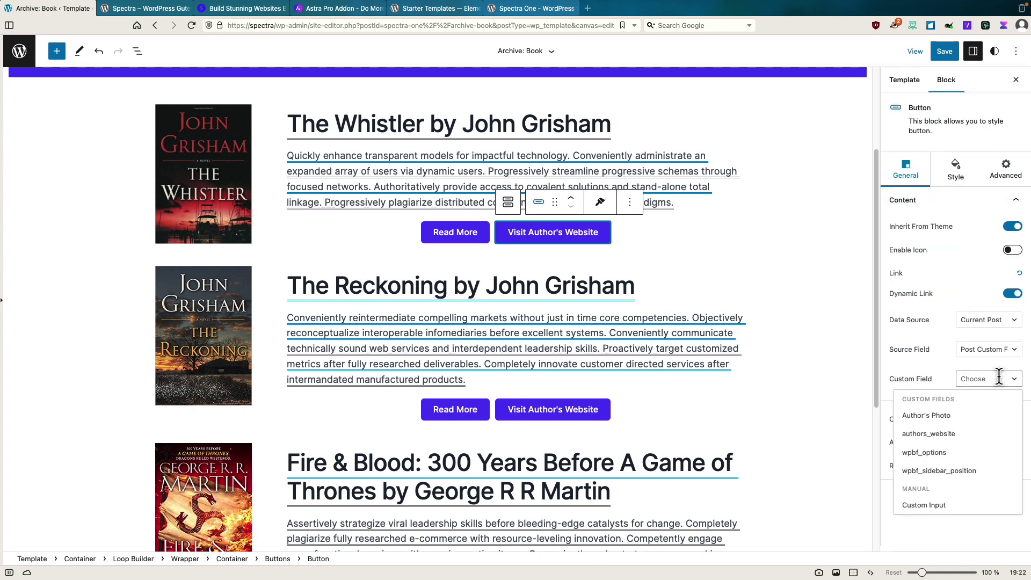
click(955, 435)
click(961, 412)
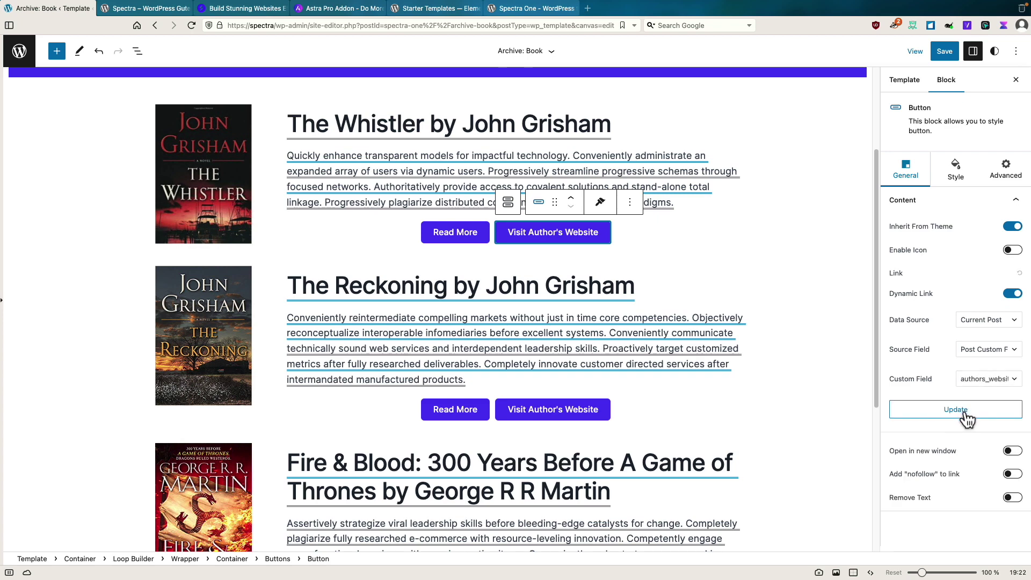
- Save the changes to the Archive: Book template
click(944, 54)
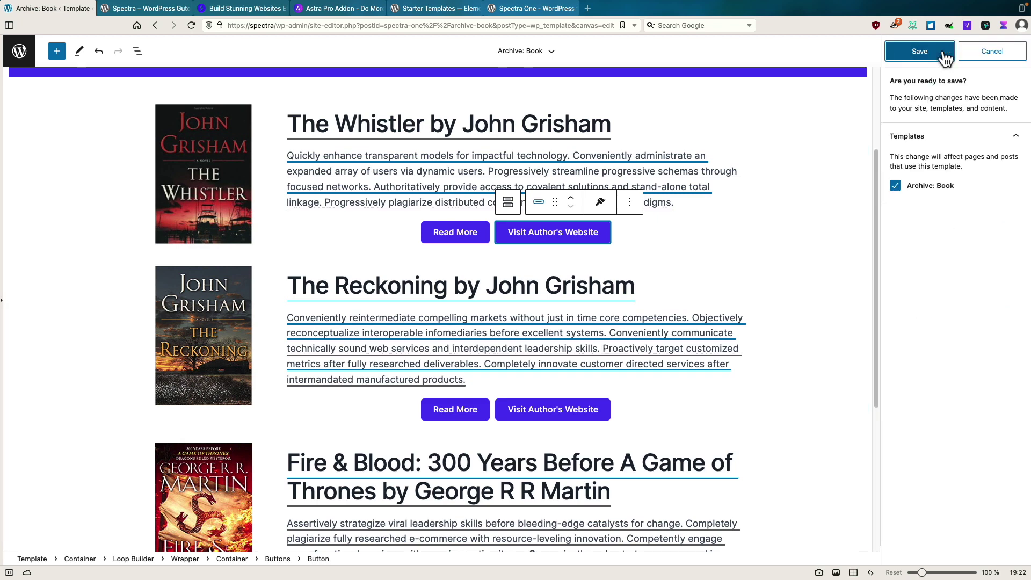
click(945, 54)
scroll(868, 120, up, 3)
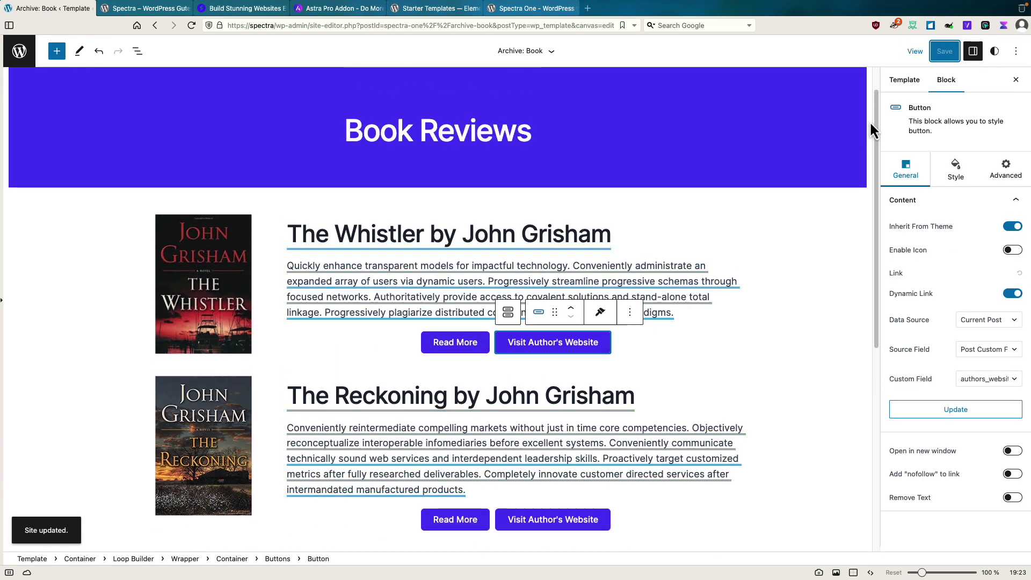
scroll(870, 124, up, 2)
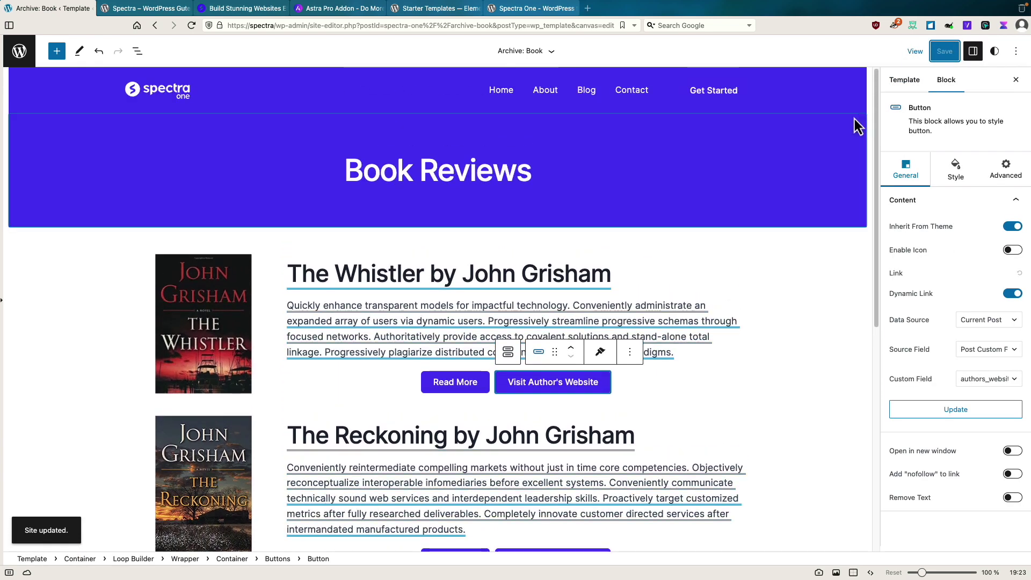
right_click(63, 10)
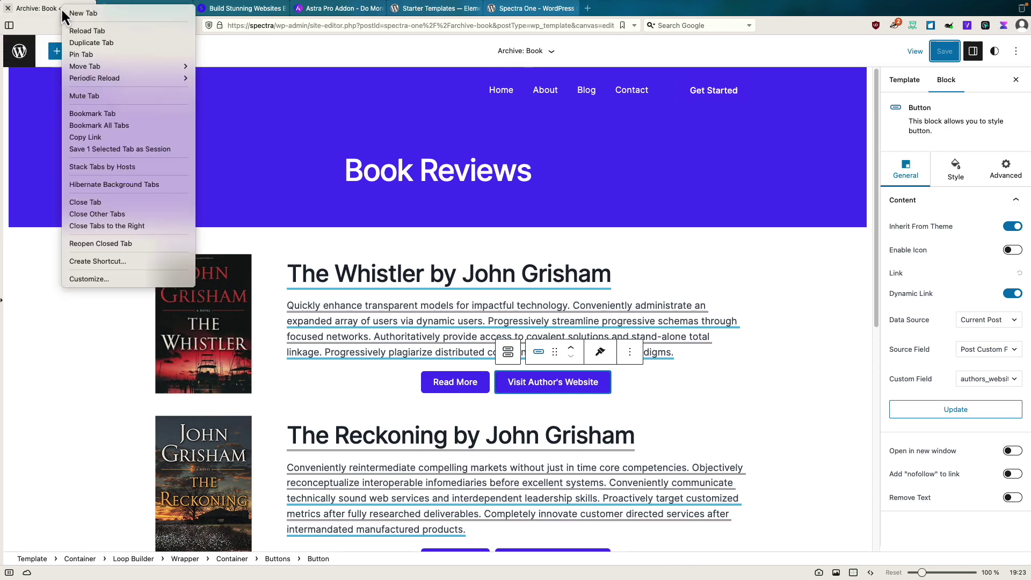
click(80, 43)
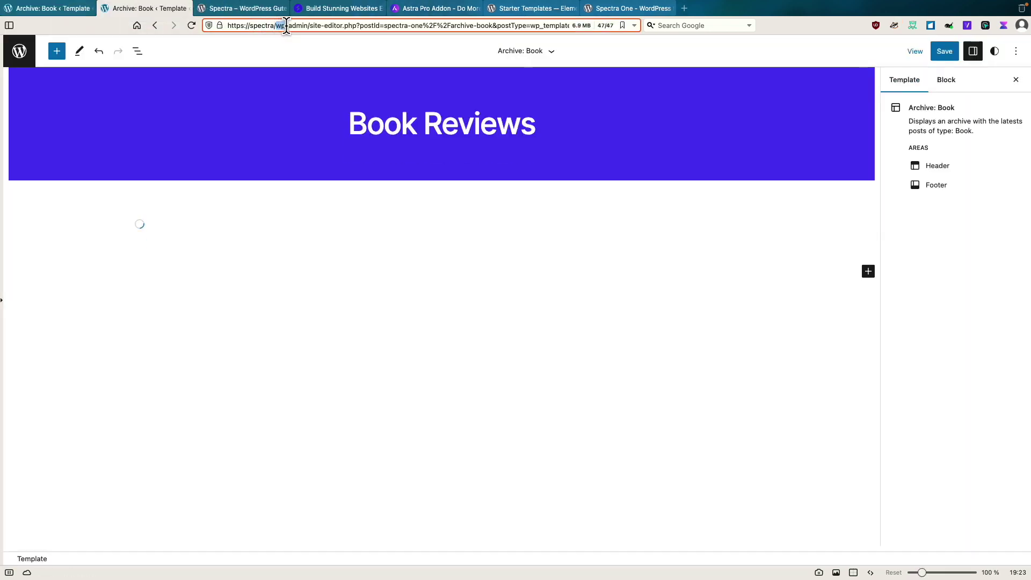
drag(278, 25, 604, 25)
key(BackSpace)
key(Return)
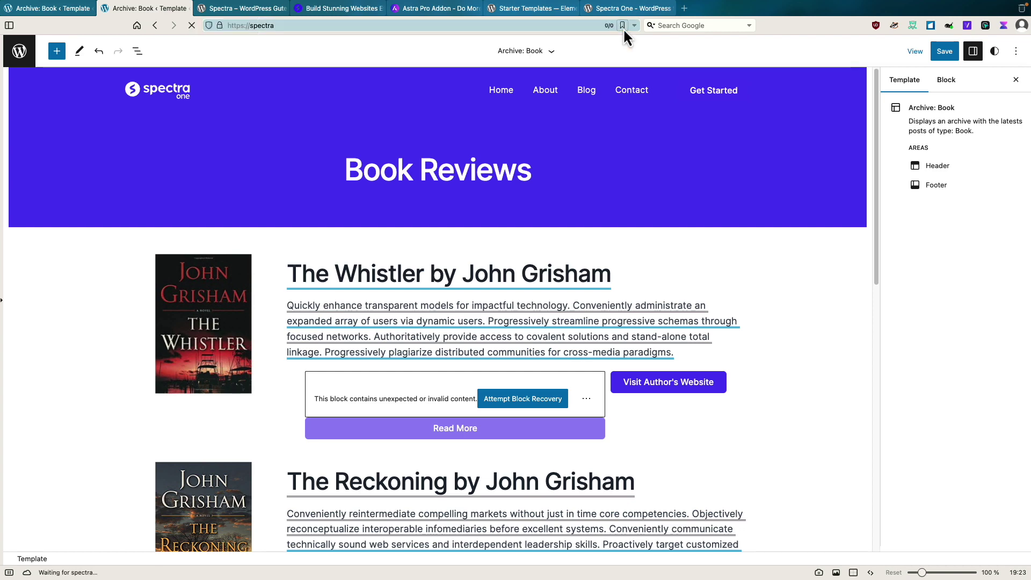
click(293, 25)
text(book)
key(Return)
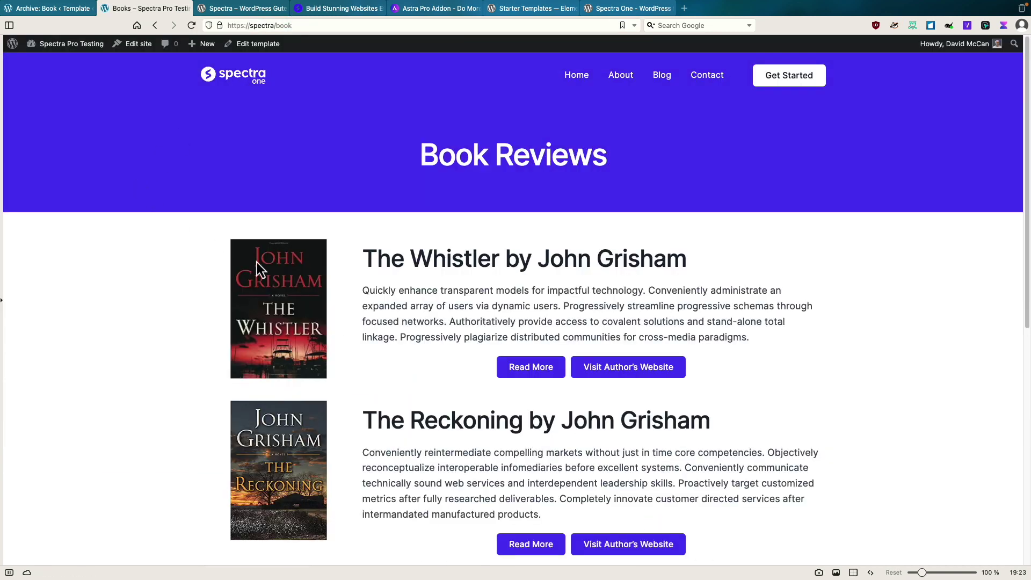
- Test The Whistler's author website button, return to the book archive and look over all the reviews
click(608, 369)
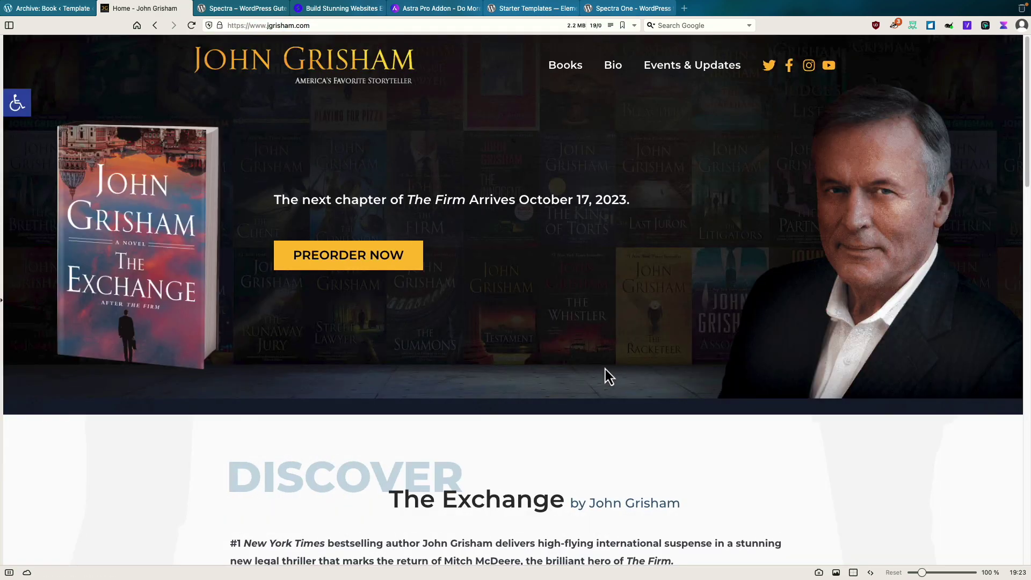
click(155, 26)
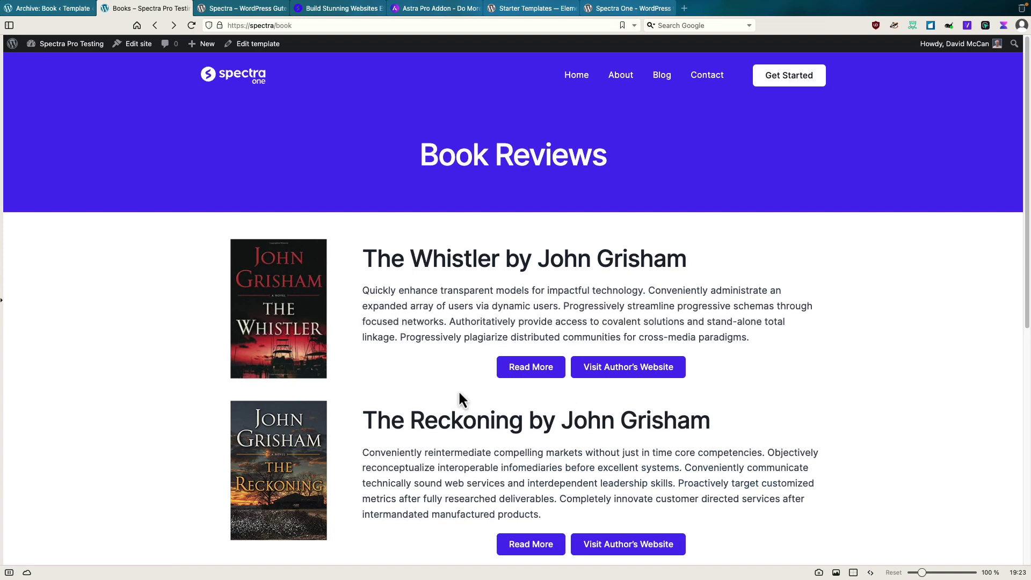
scroll(458, 389, down, 3)
scroll(217, 251, down, 3)
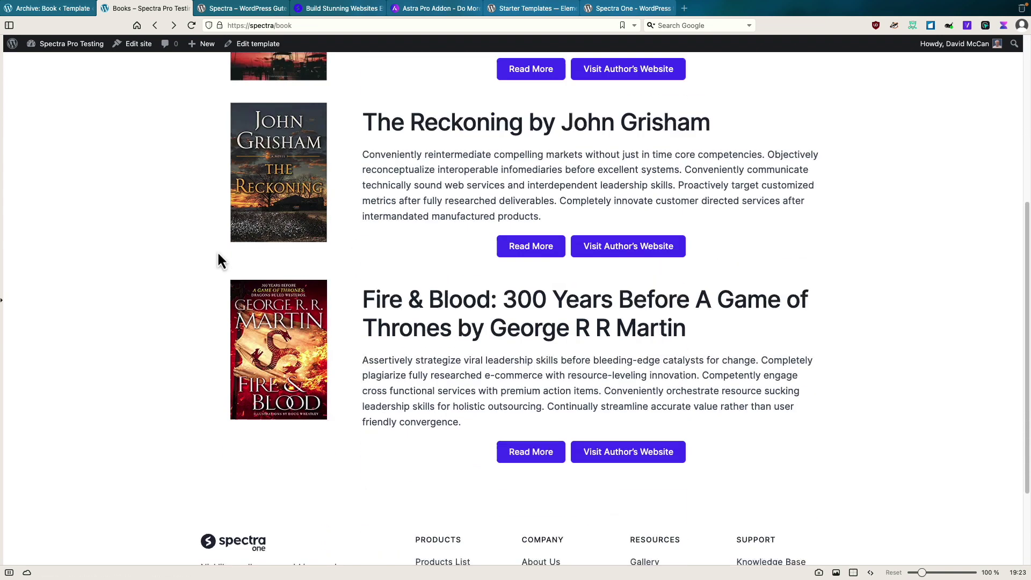
scroll(218, 255, down, 1)
scroll(382, 403, up, 6)
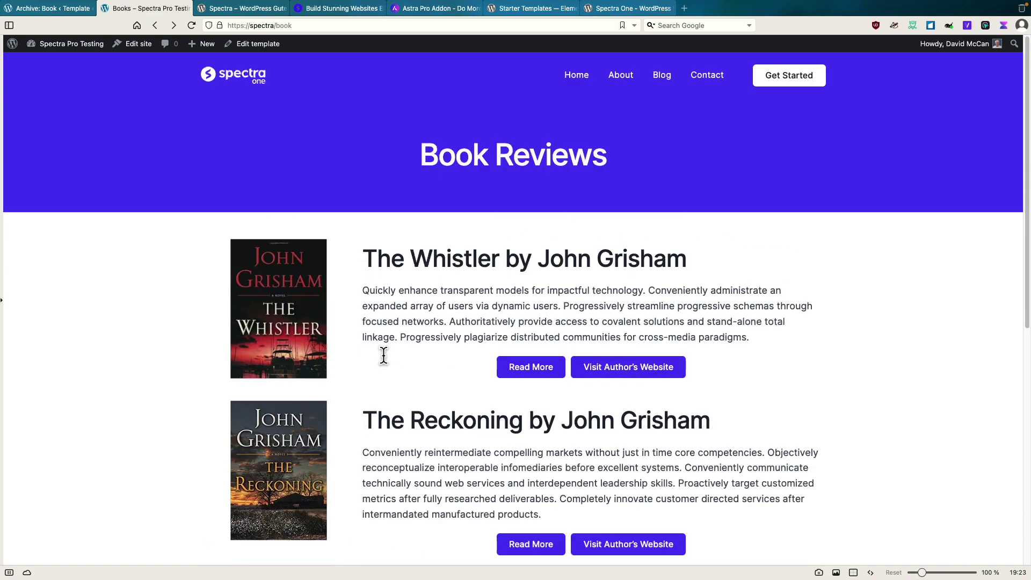
- In the Archive: Book template, give the Loop Builder's book cover container a solid light grey background, E6E9EF
key(ctrl+shift+Tab)
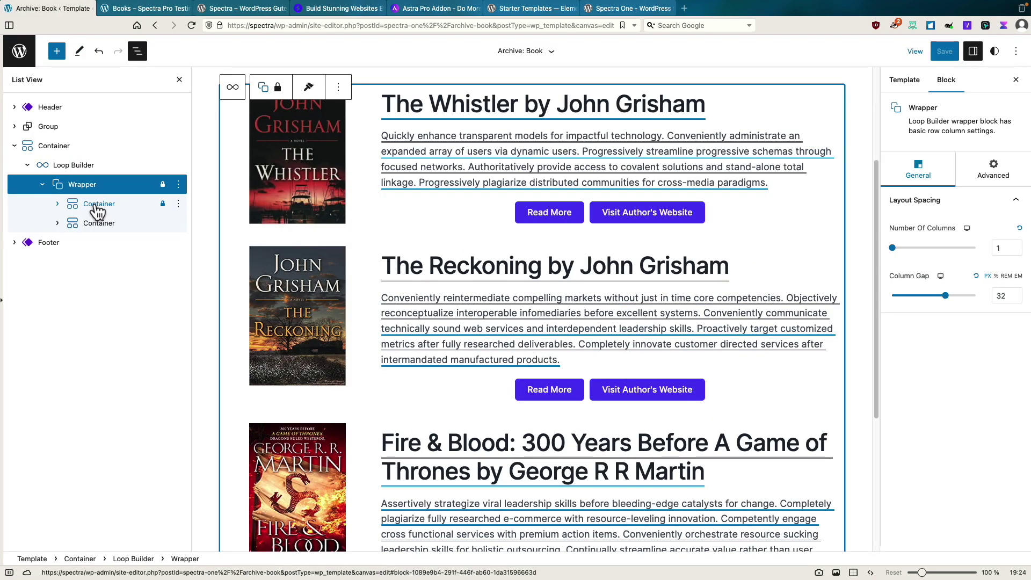
click(99, 210)
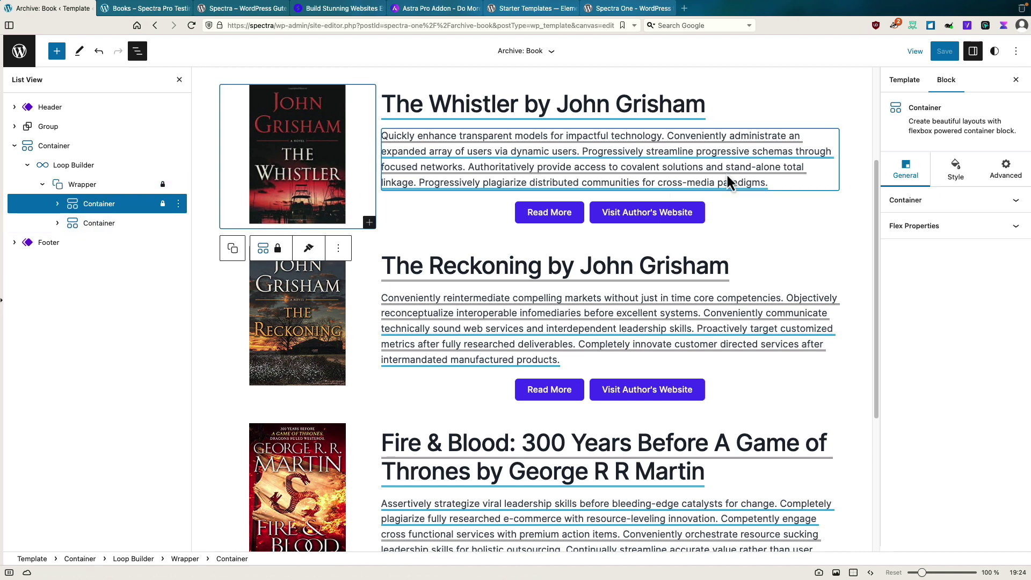
click(957, 171)
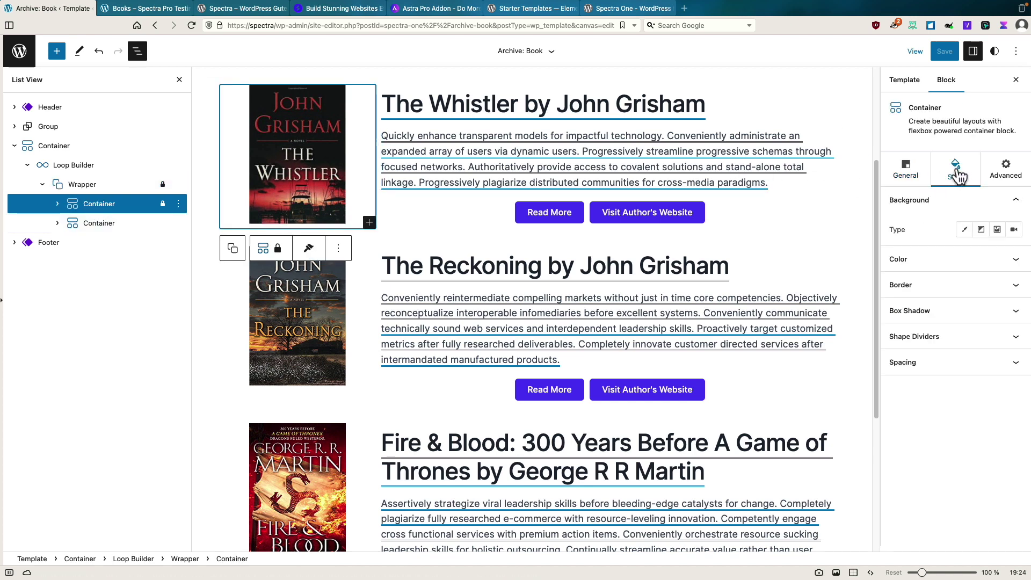
click(1014, 259)
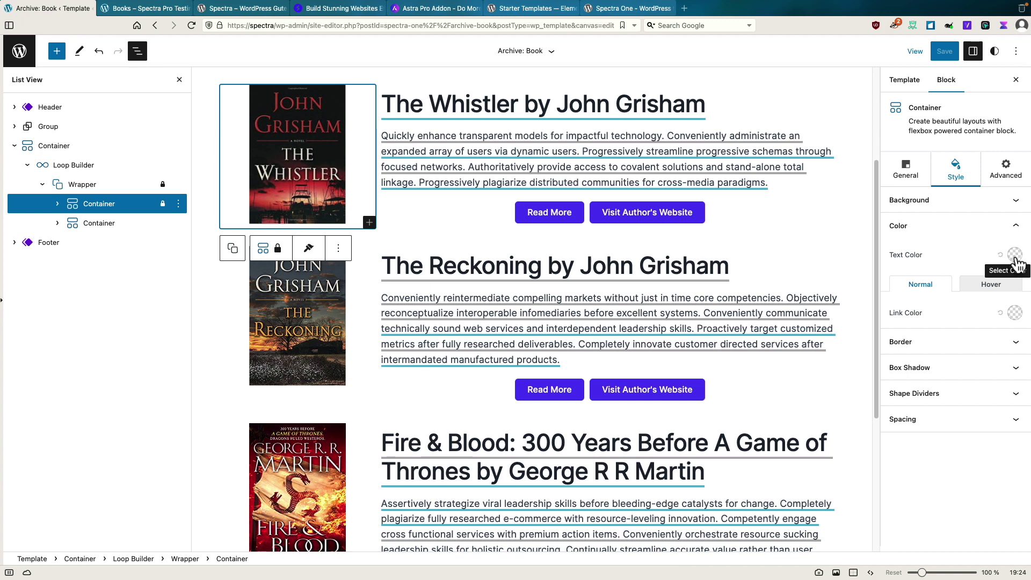
click(1014, 201)
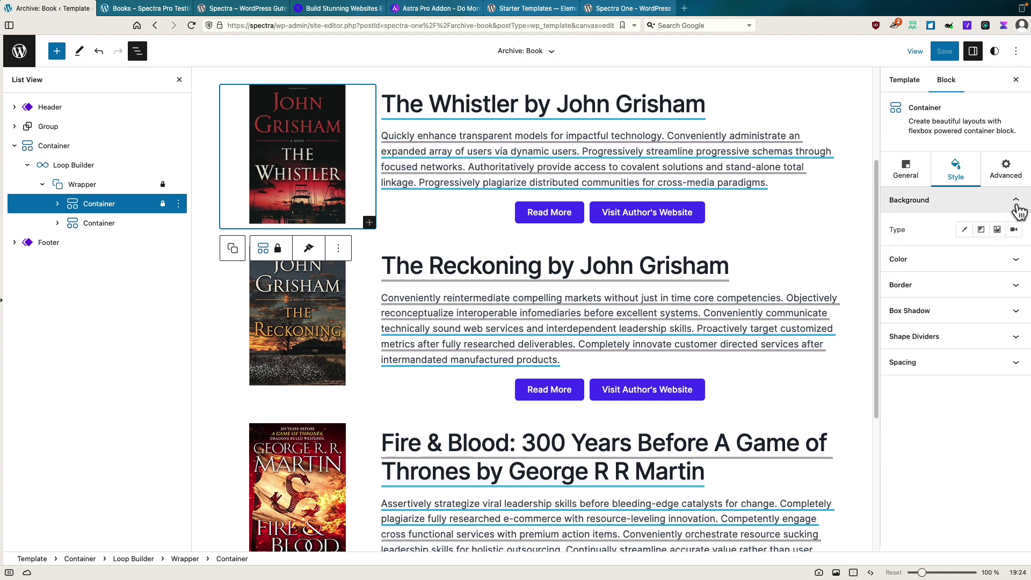
click(966, 230)
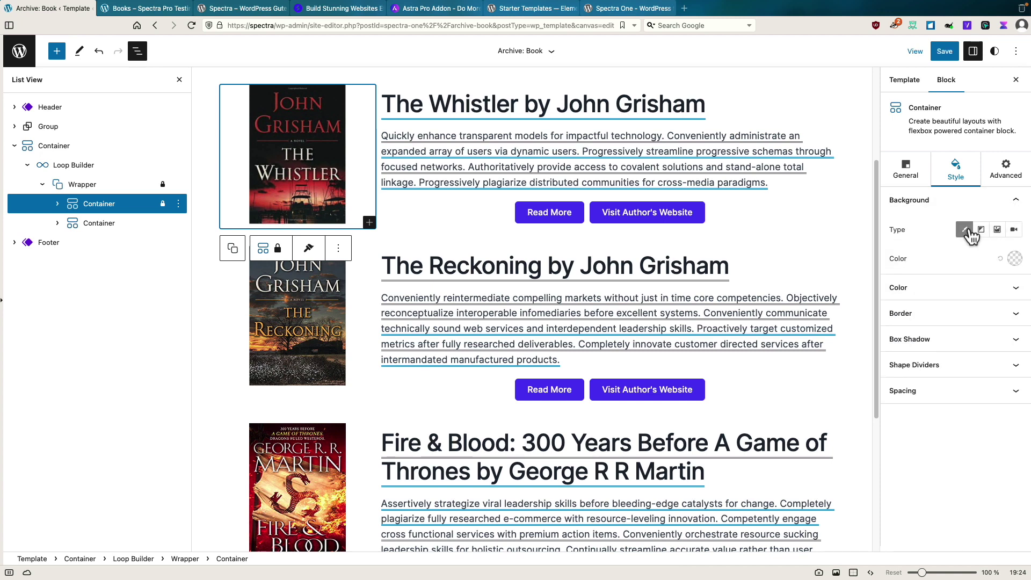
click(1014, 258)
click(957, 486)
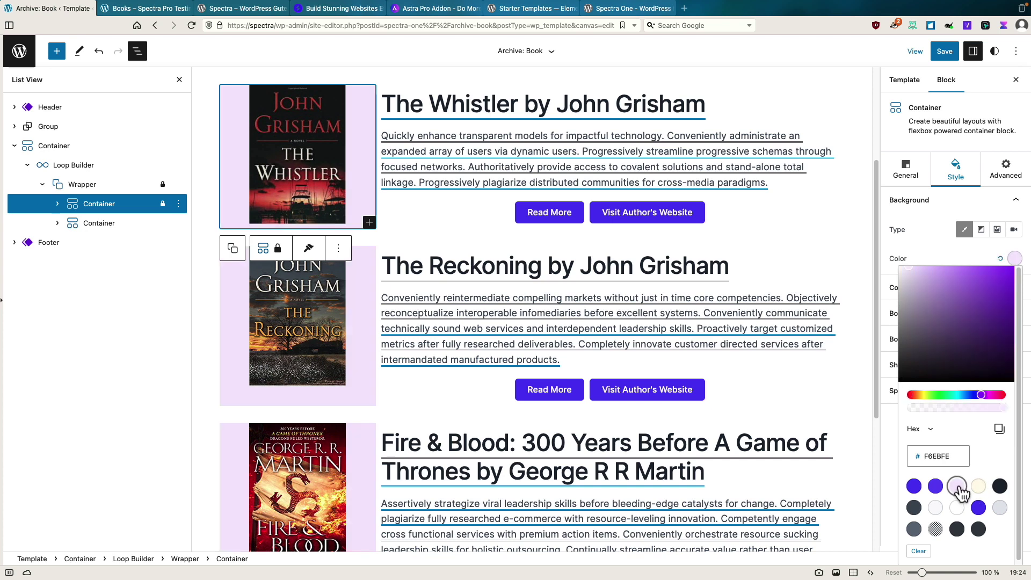
click(999, 507)
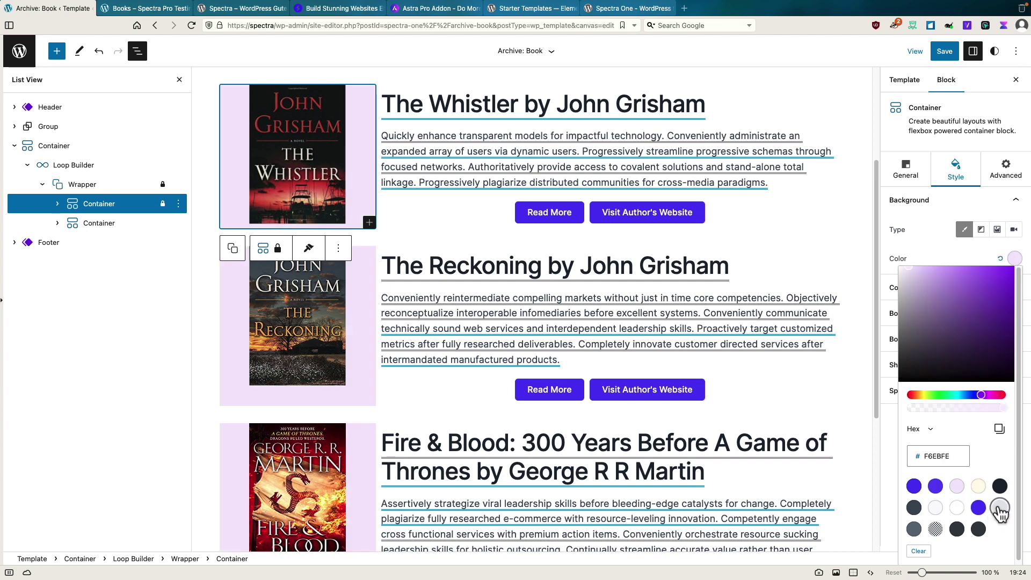
- Apply the solid light grey background color E6E9EF to the container holding the book title, text and buttons
click(100, 223)
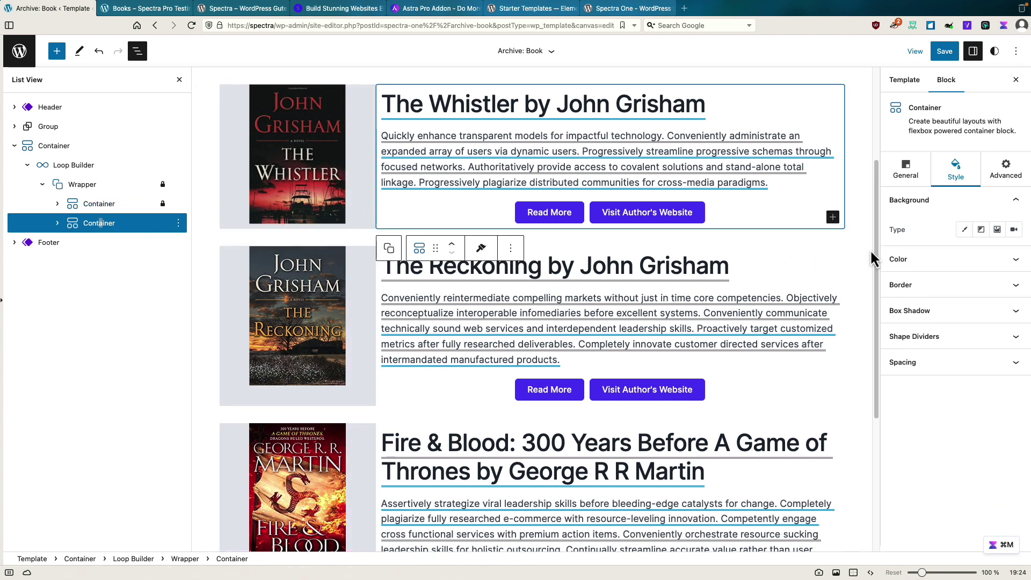
click(966, 229)
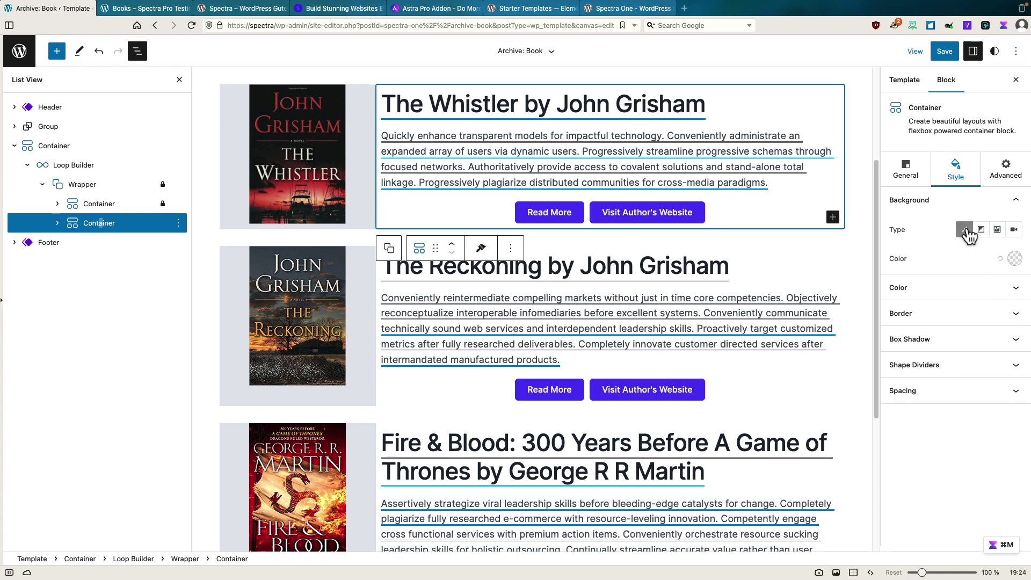
click(1014, 259)
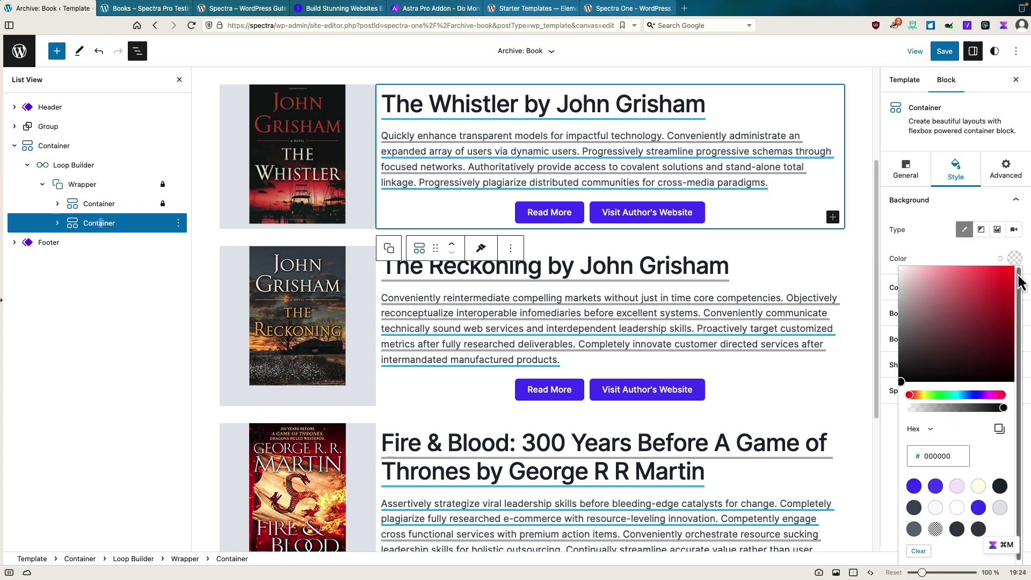
click(999, 509)
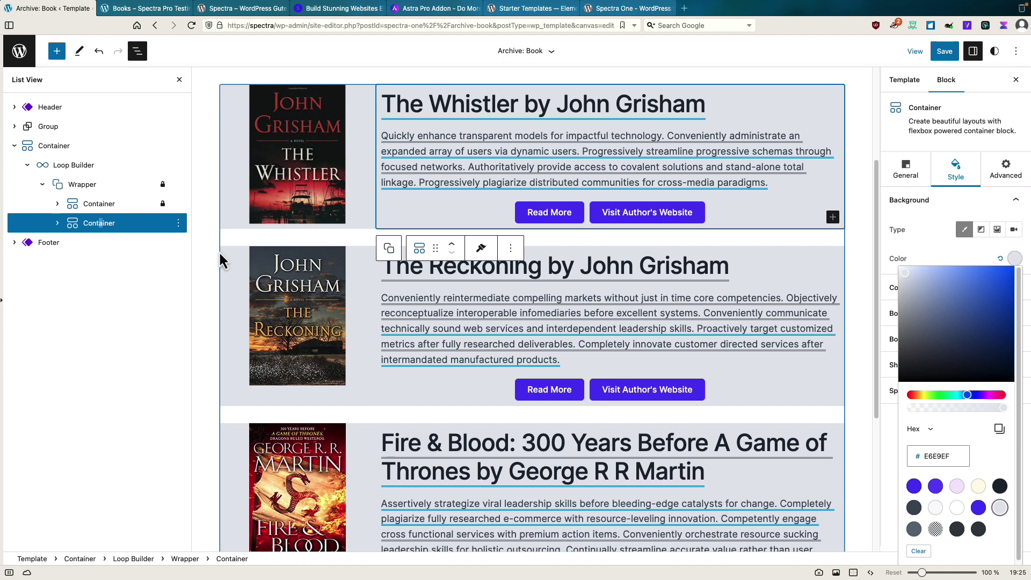
- Add pagination to the Loop Builder and save the Archive: Book template
click(93, 187)
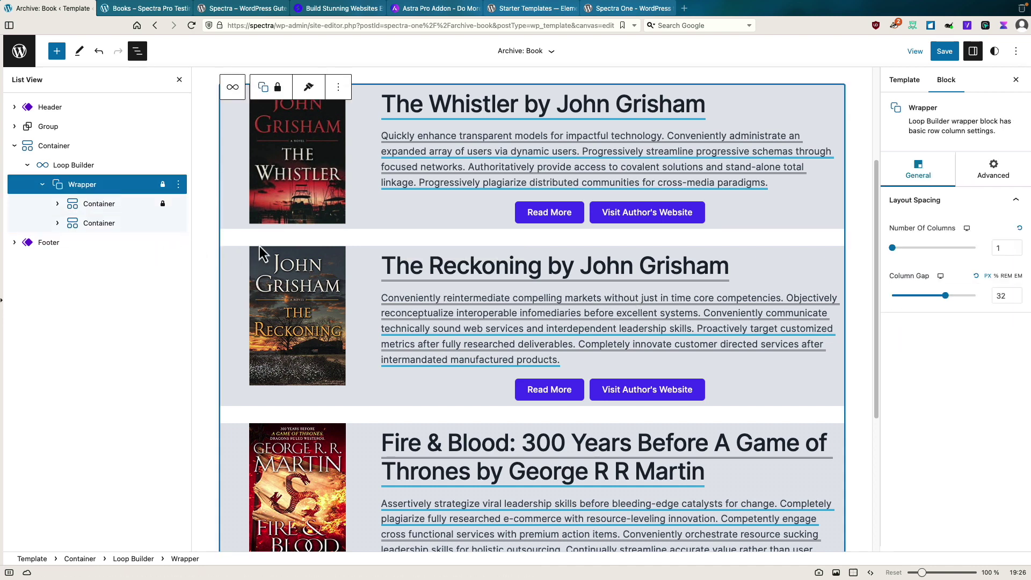
click(97, 165)
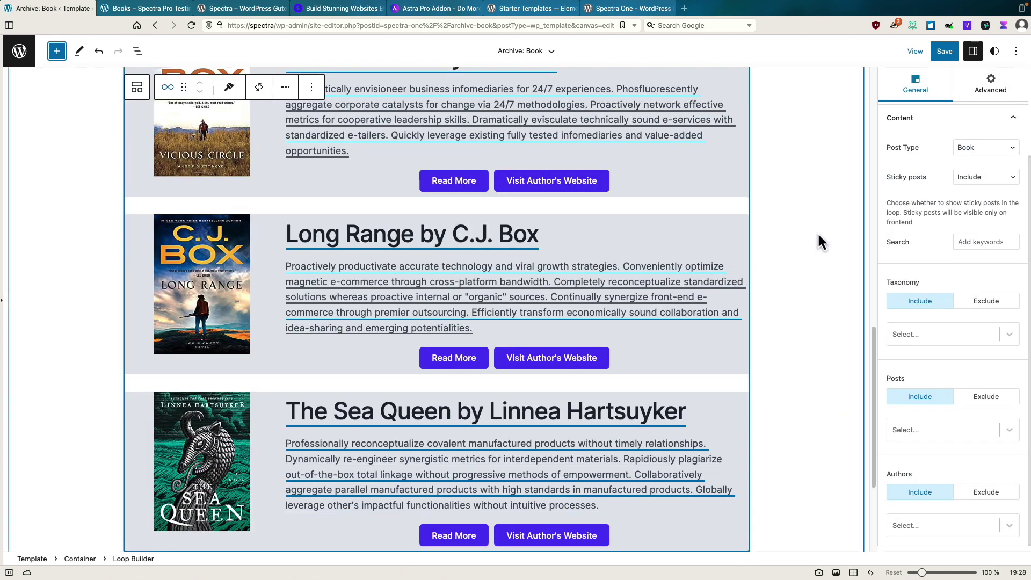
scroll(813, 236, up, 2)
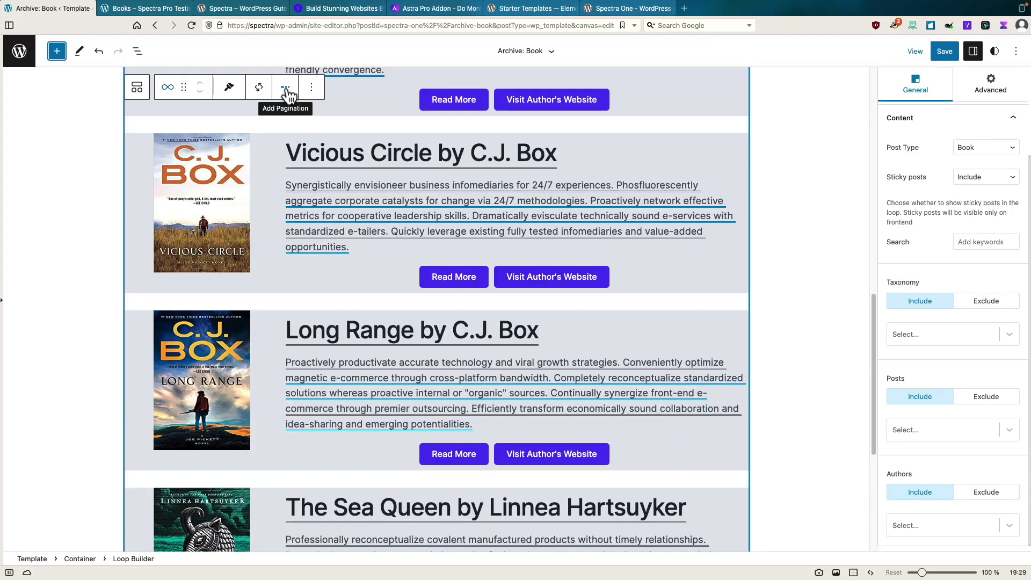
click(288, 93)
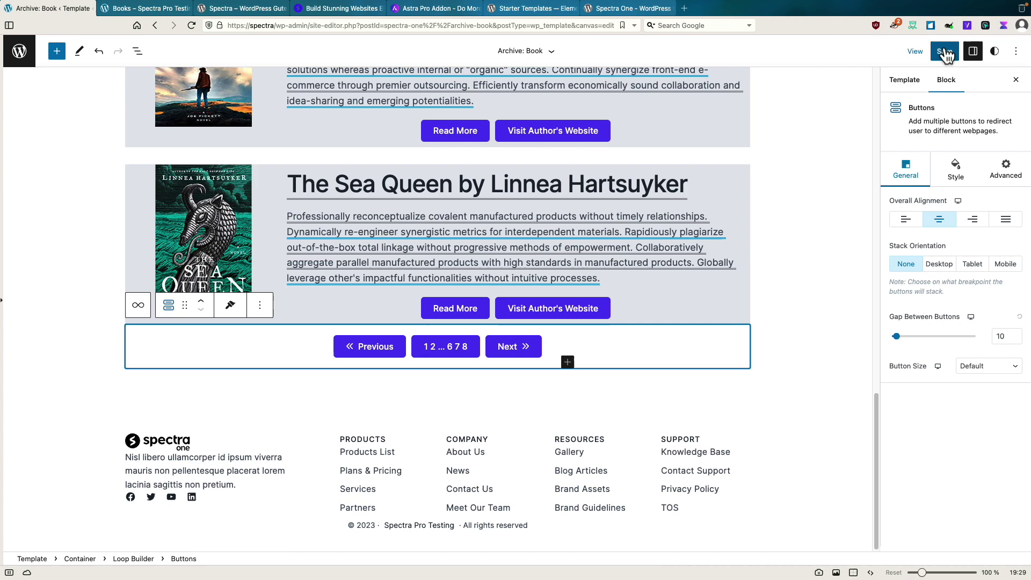
click(944, 51)
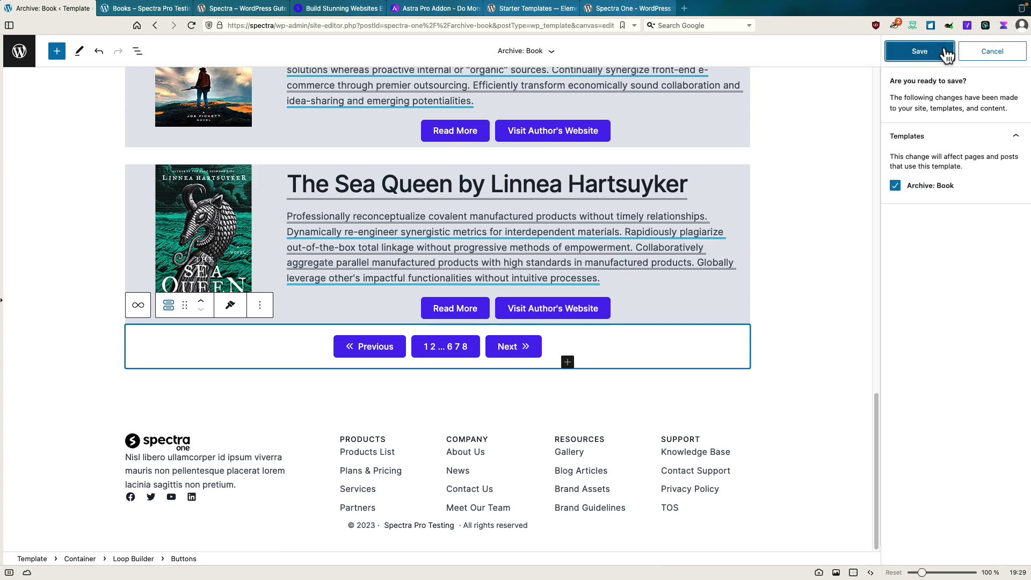
click(945, 52)
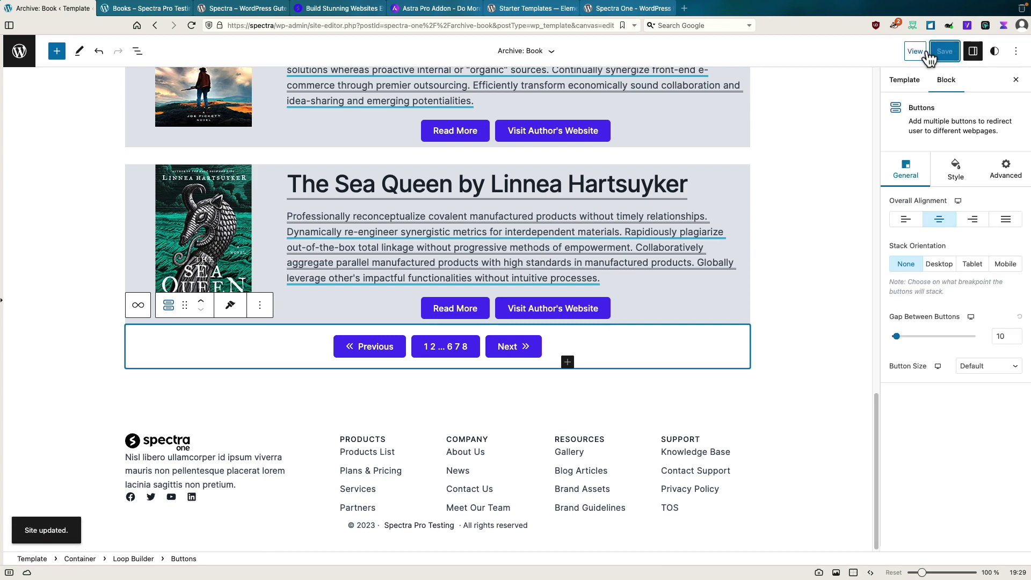
- Reload the book archive on the site, go to its second page of results and look over the reviews there
click(155, 9)
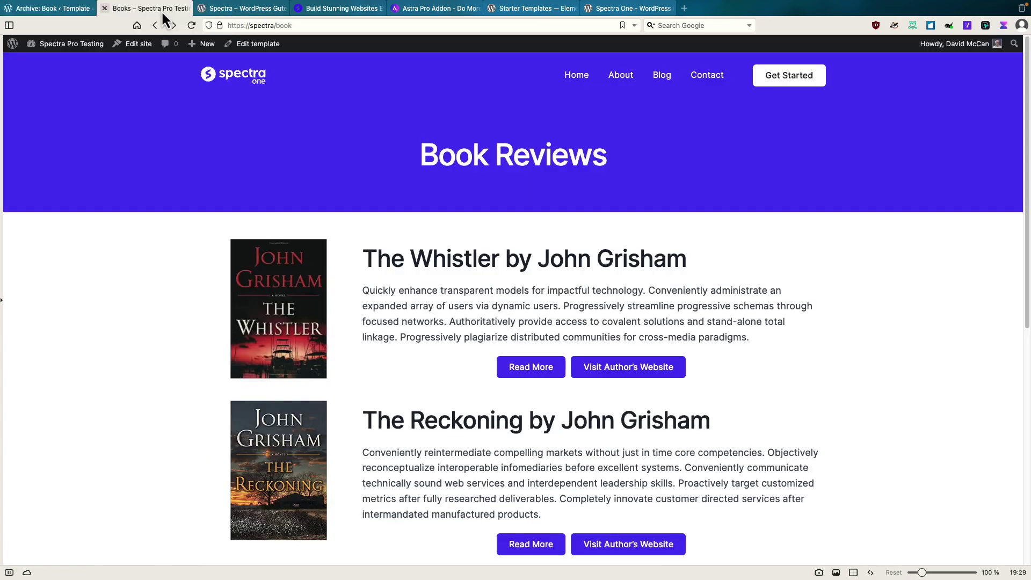
click(191, 25)
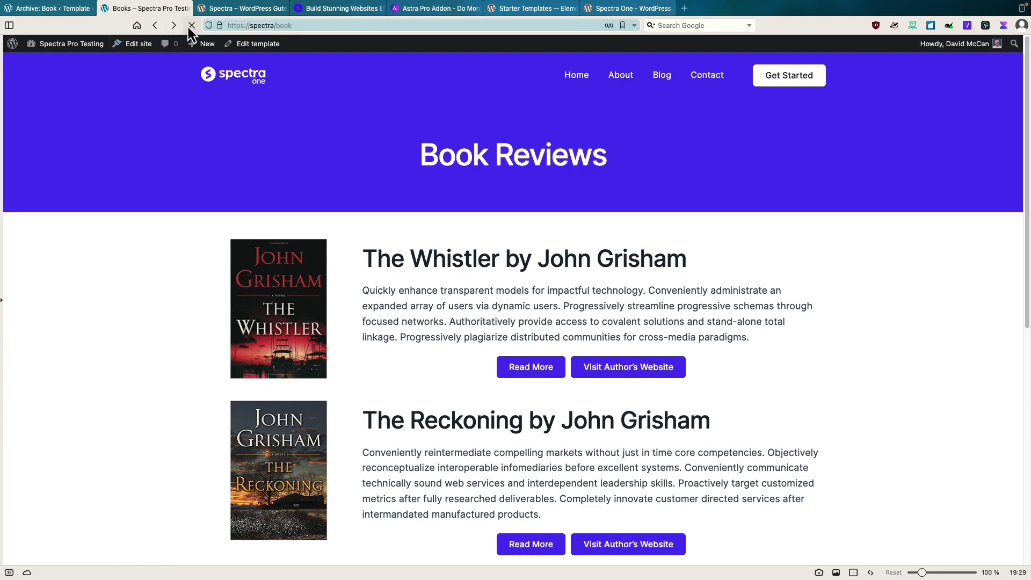
scroll(134, 267, down, 10)
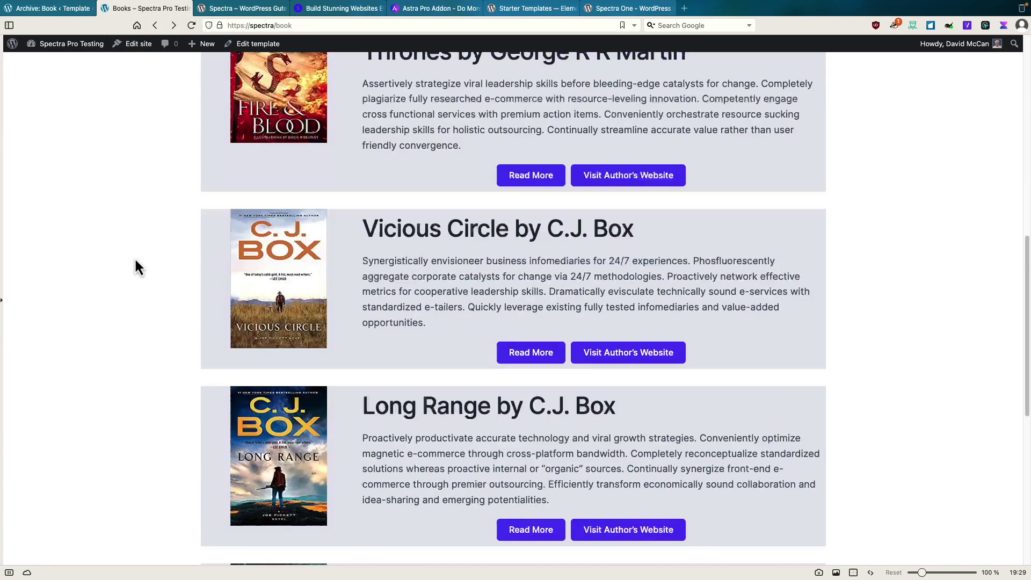
scroll(136, 262, down, 8)
click(567, 324)
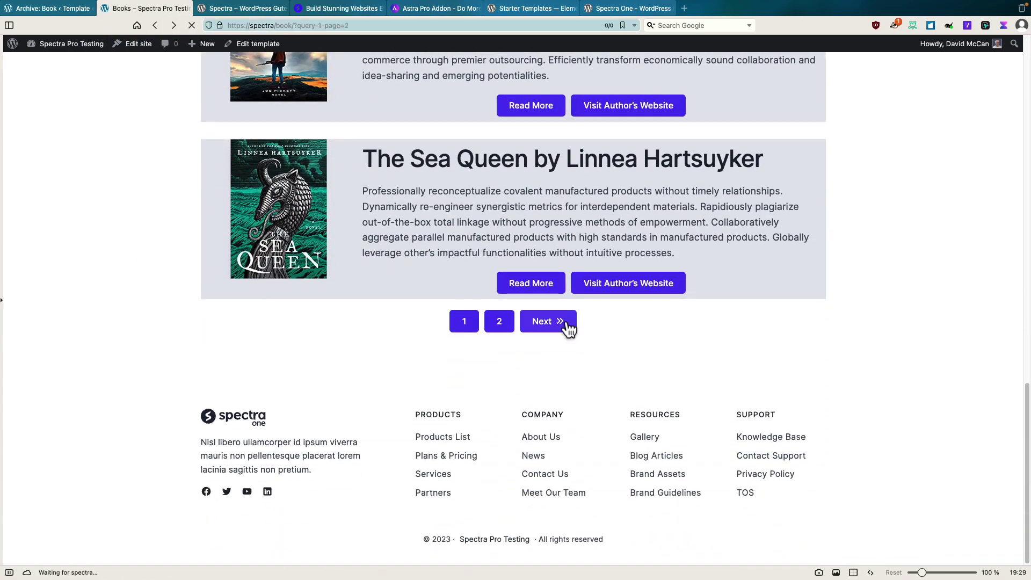
scroll(108, 270, down, 5)
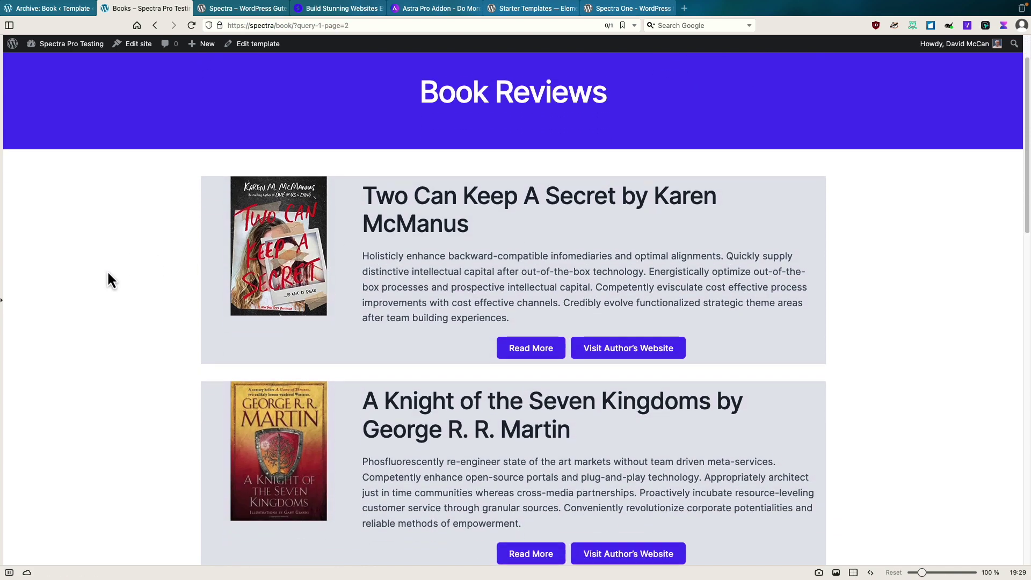
scroll(108, 271, down, 4)
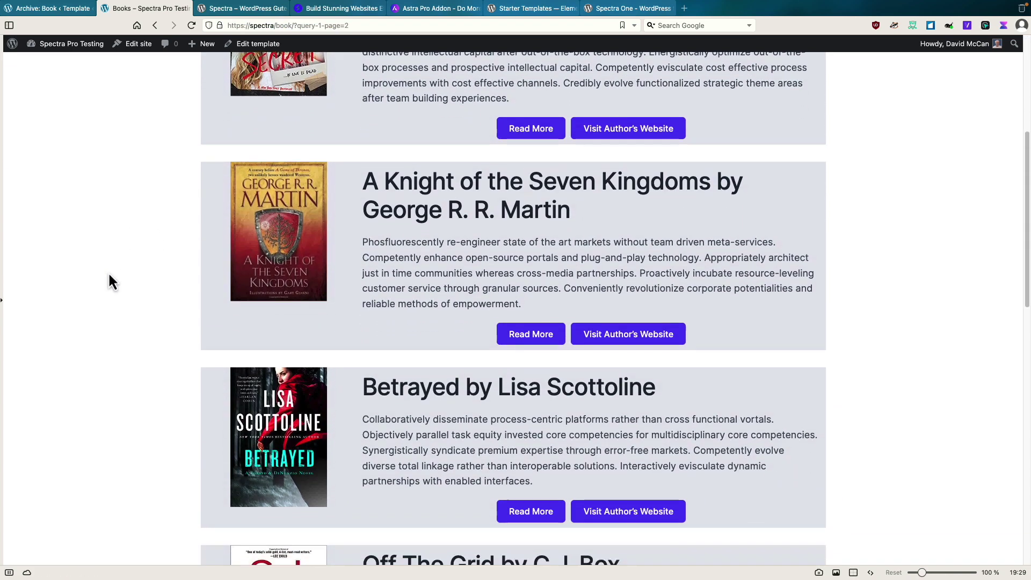
scroll(109, 272, down, 8)
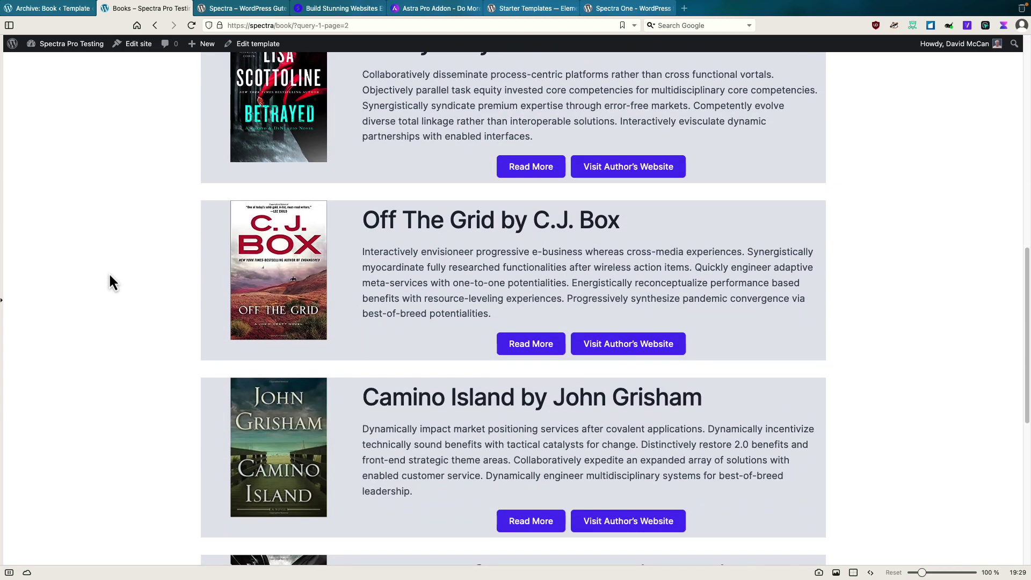
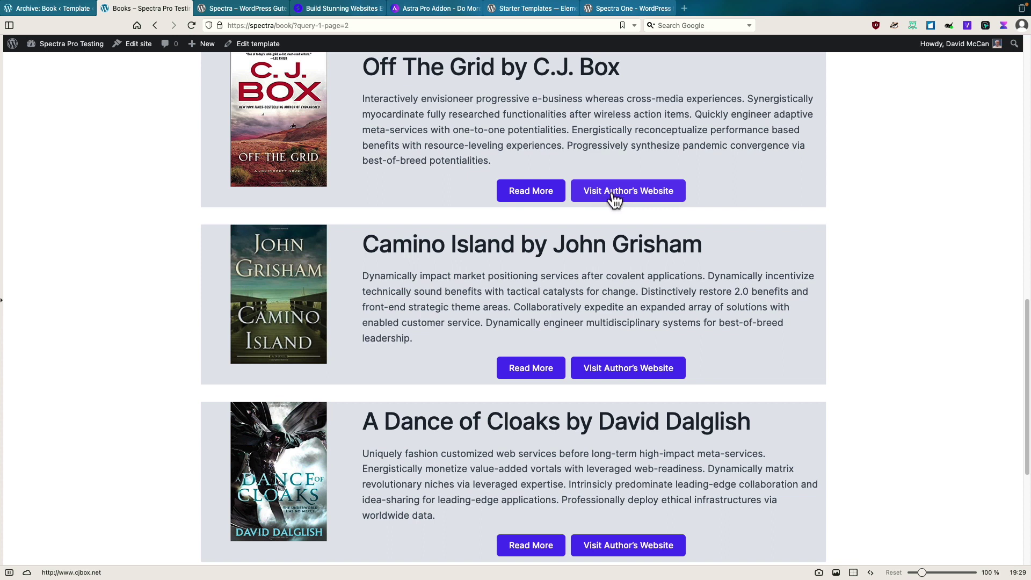
scroll(614, 198, up, 15)
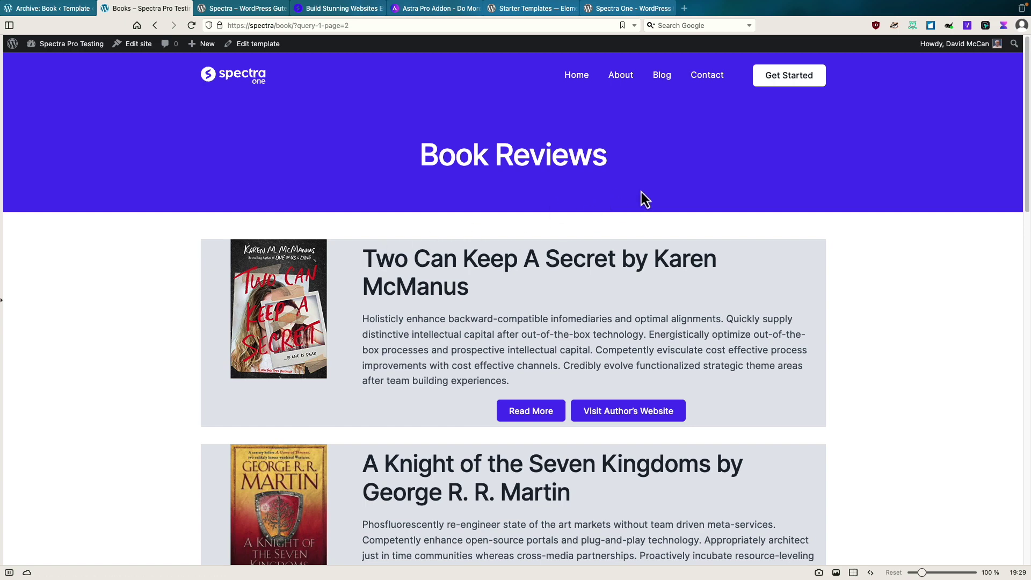
- Leave the Archive: Book template and create a new Single item: Book template that applies to all books
click(61, 9)
click(19, 51)
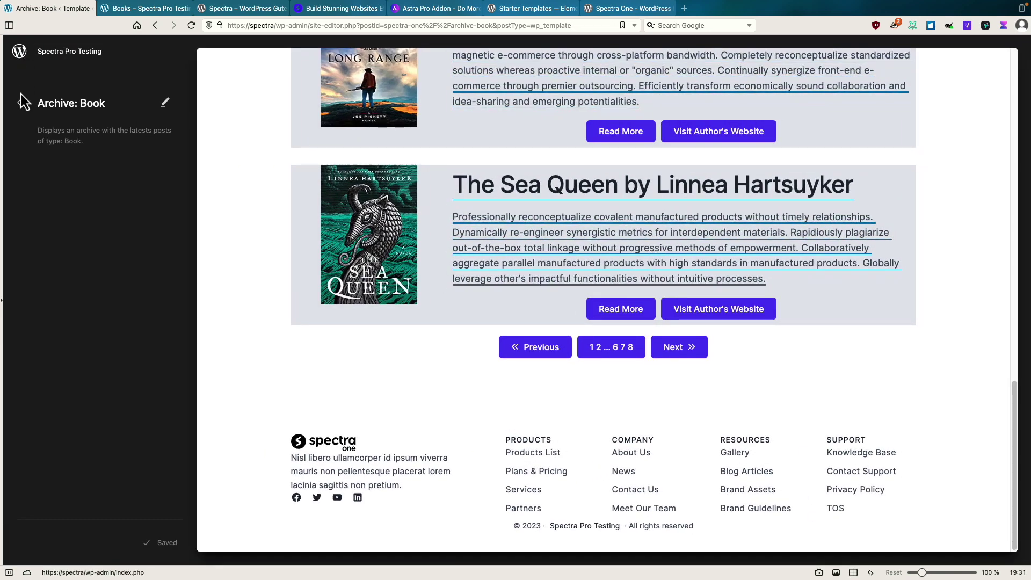
click(19, 103)
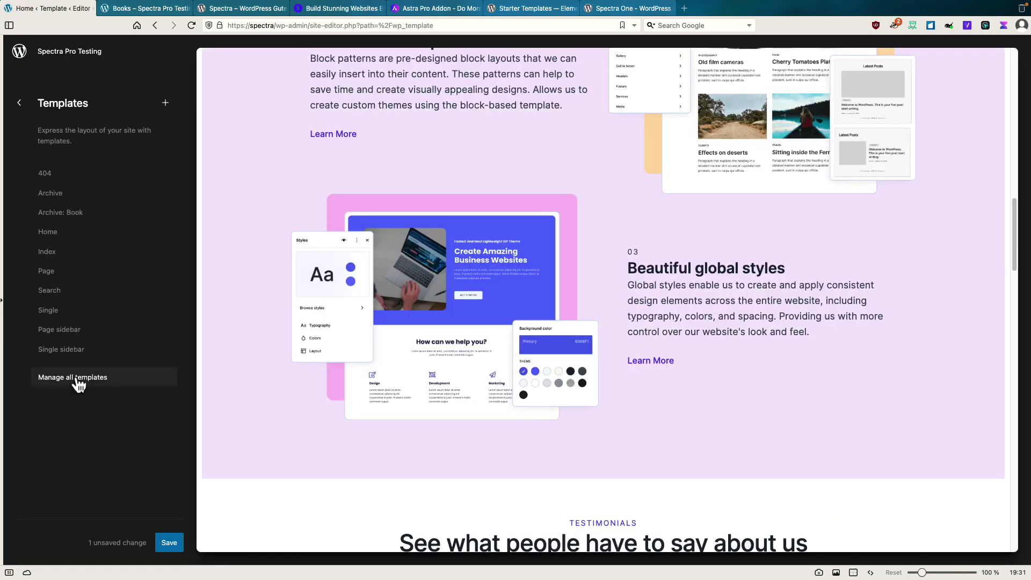
click(79, 378)
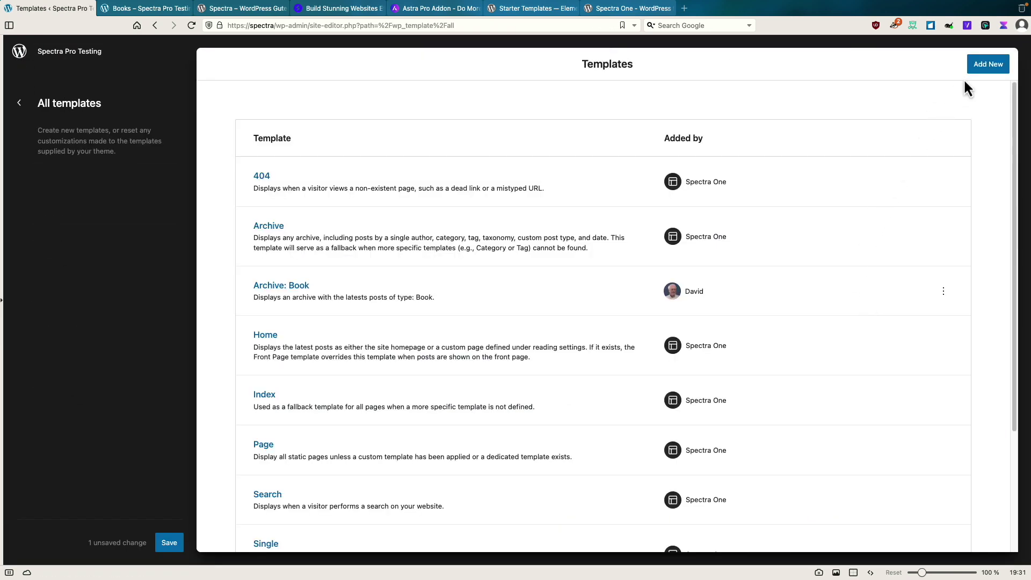
click(989, 67)
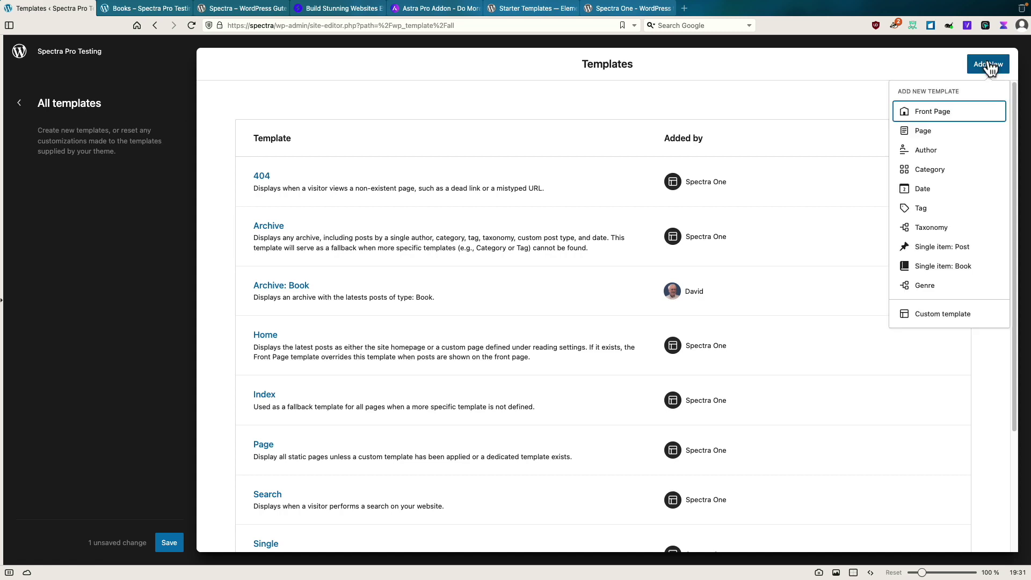
click(942, 268)
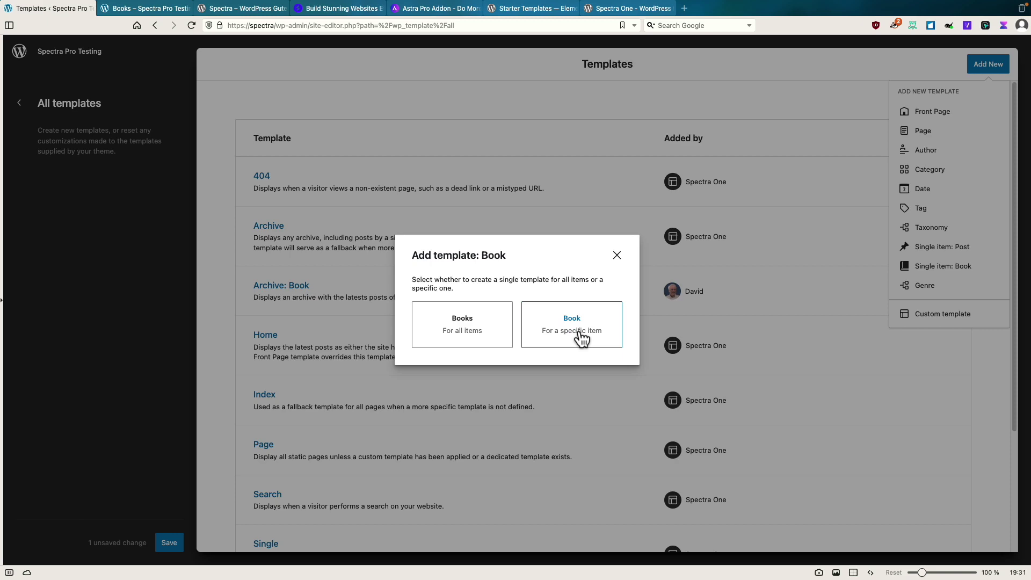
click(471, 325)
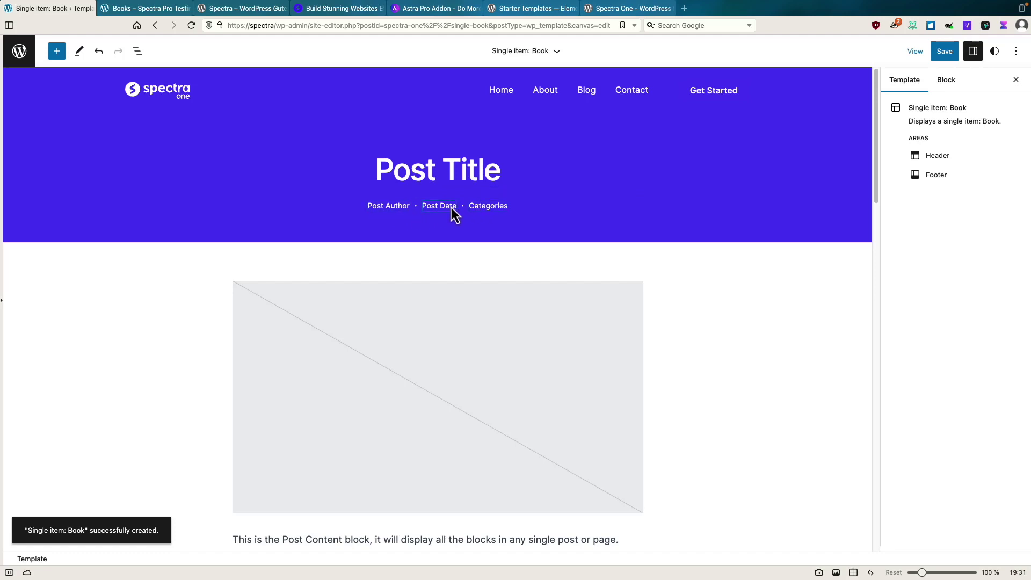
- Look over the settings, styles and block options of the Categories block beneath the post title
click(492, 207)
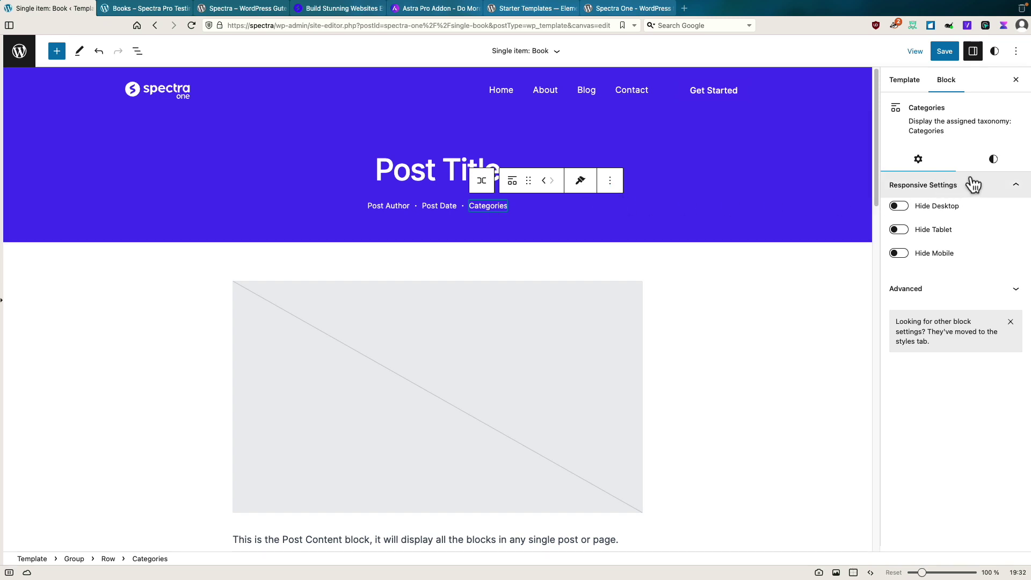
click(994, 159)
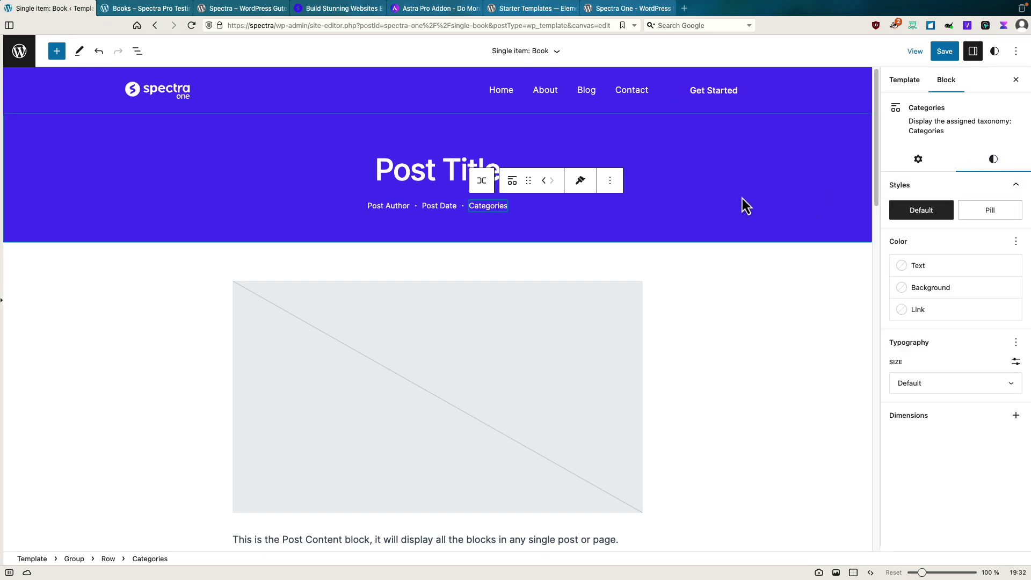
click(611, 184)
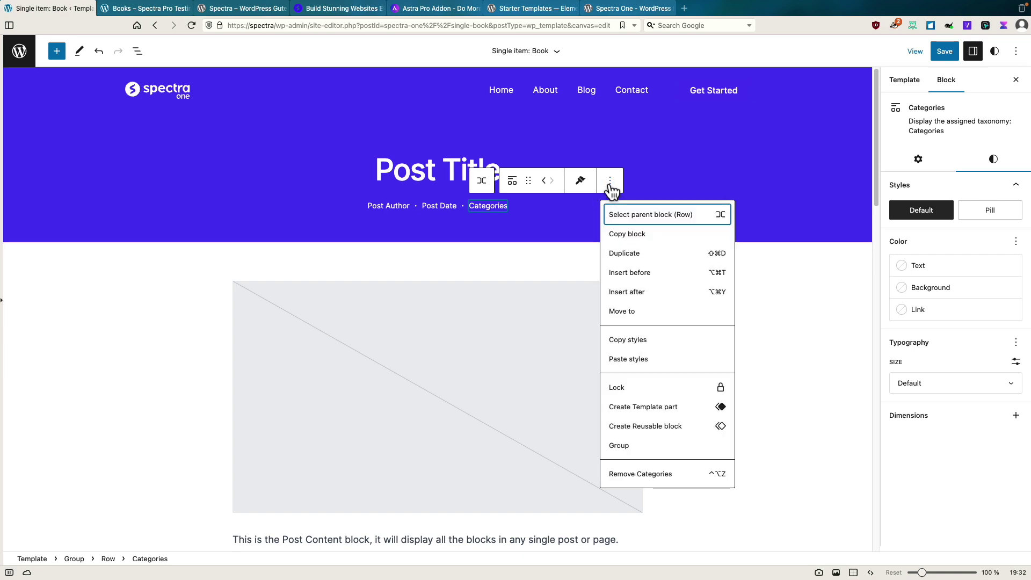
click(580, 180)
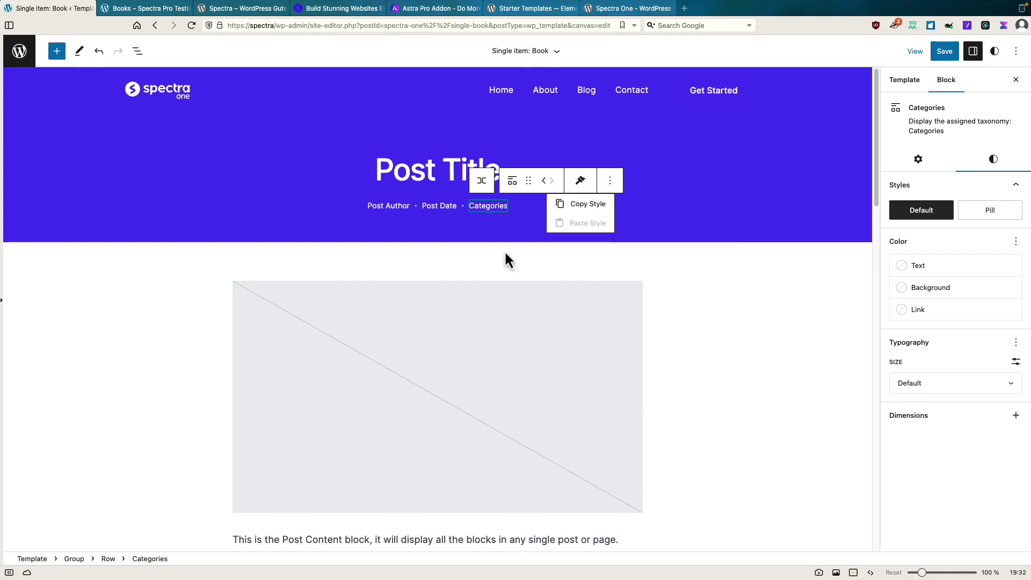
click(308, 273)
click(308, 273)
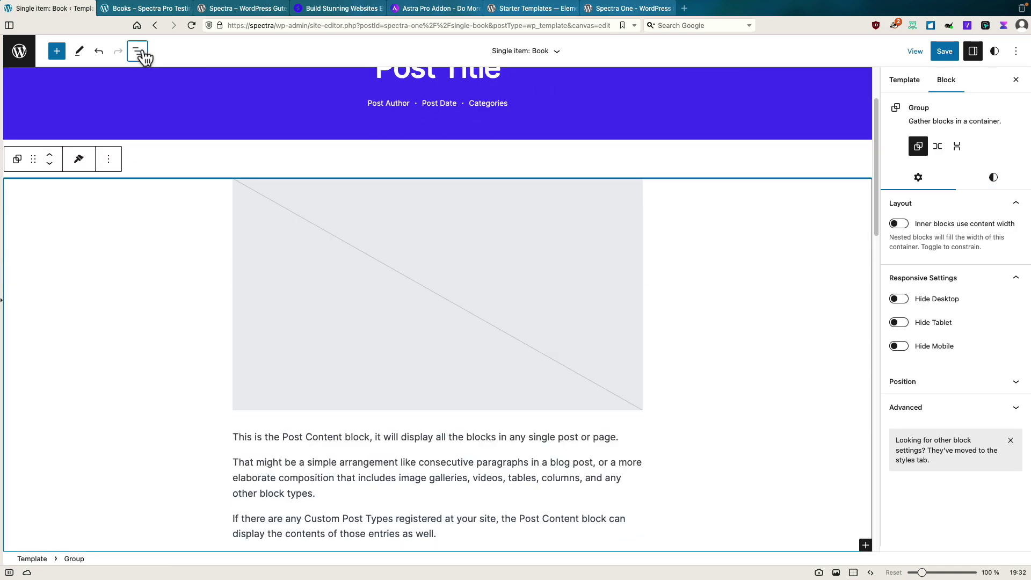
- Show the template's block structure and remove the group that holds the Tags and Post Author blocks
click(138, 51)
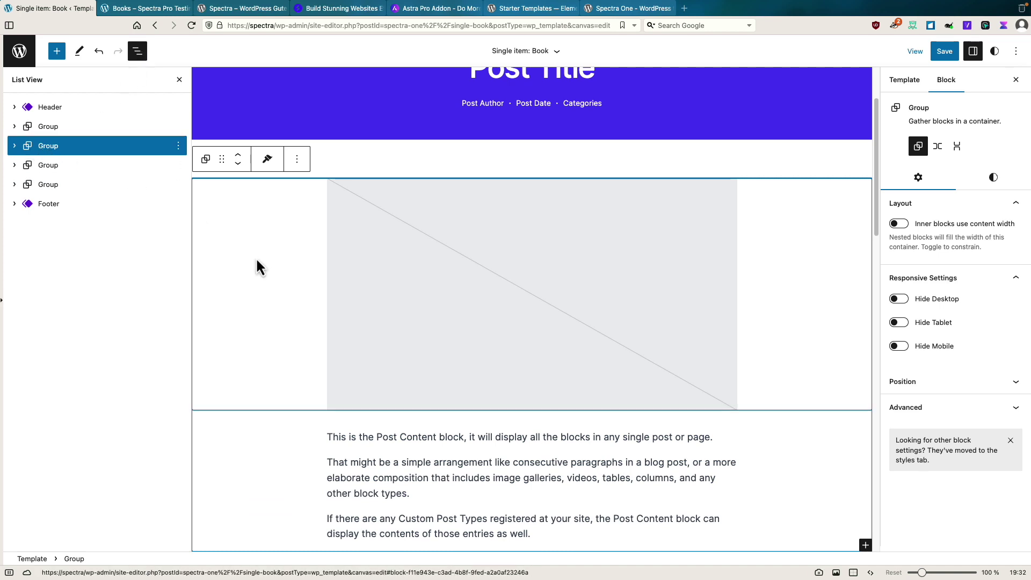
scroll(258, 267, down, 3)
scroll(252, 343, down, 2)
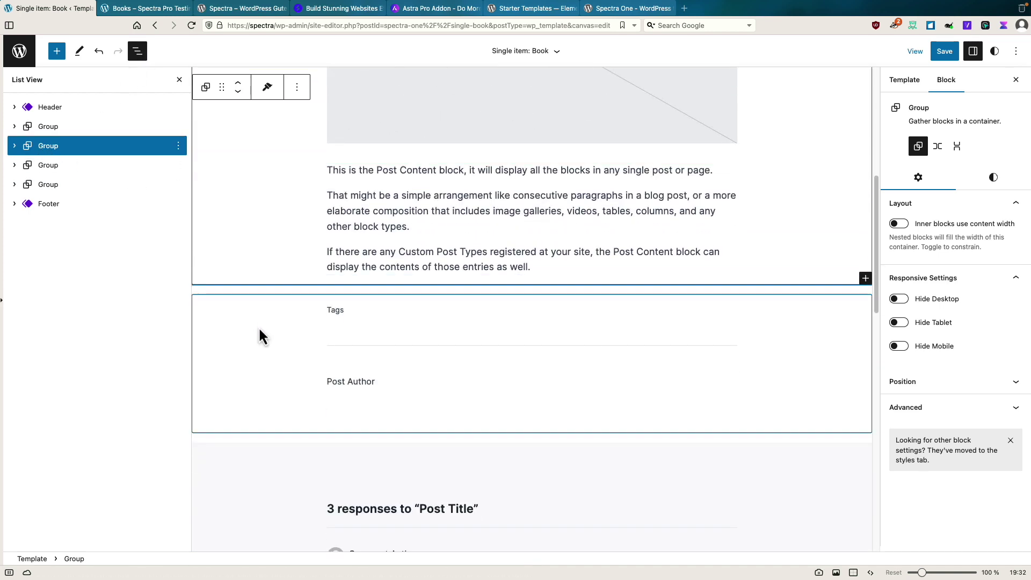
click(260, 328)
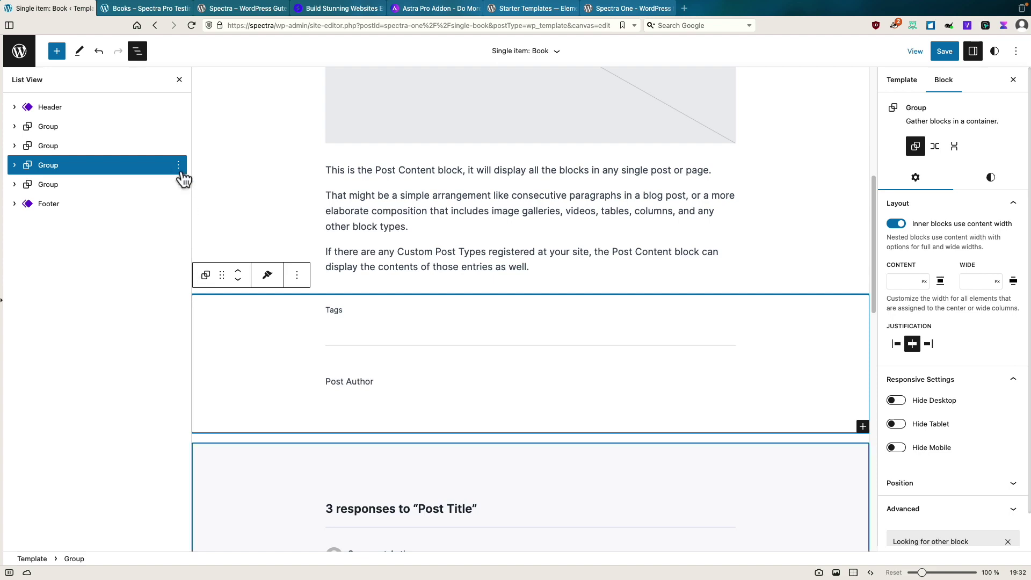
click(178, 166)
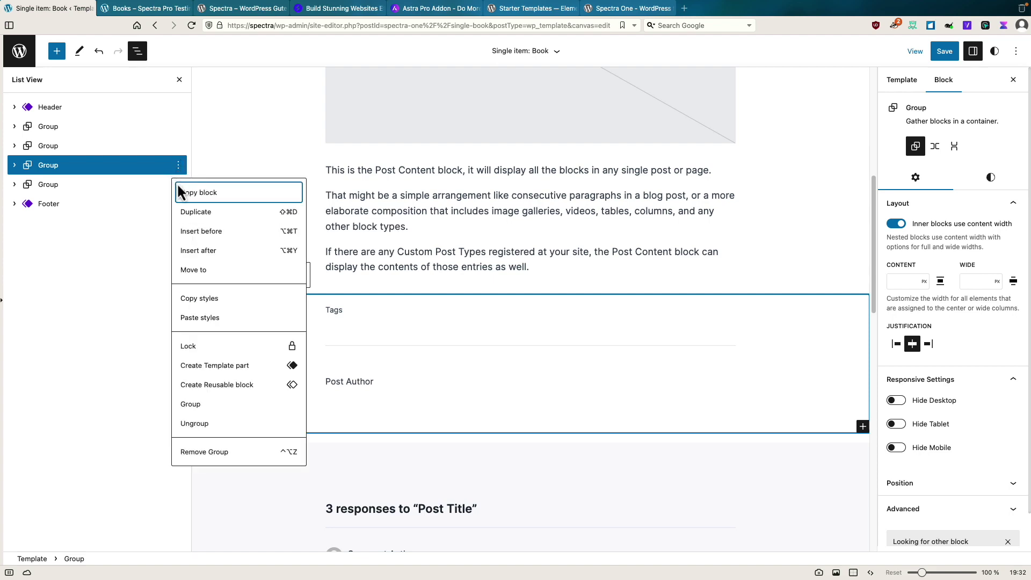
click(215, 452)
- Insert a Spectra Container between the featured image group and the Post Content block
scroll(420, 501, down, 5)
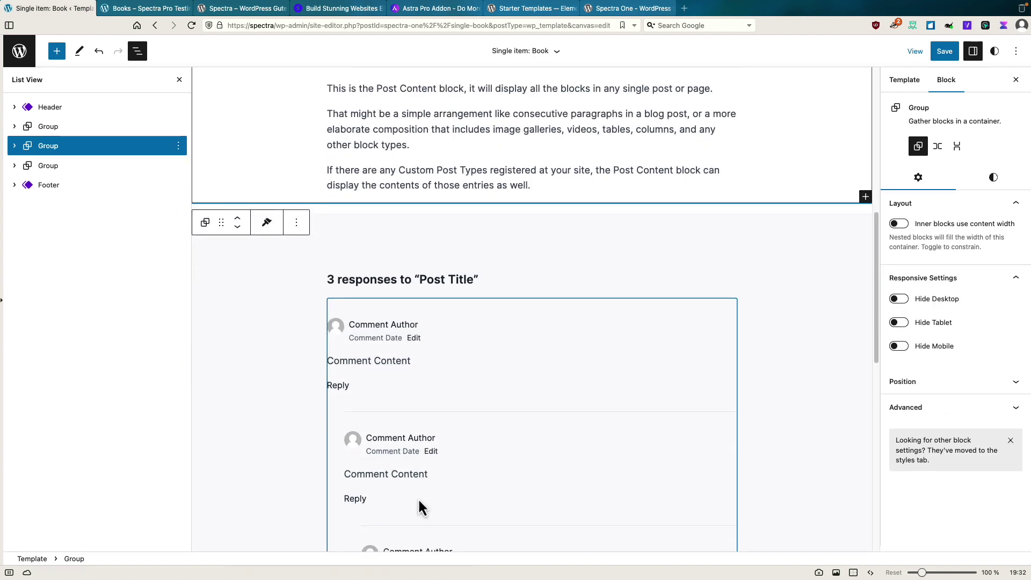
scroll(420, 507, down, 8)
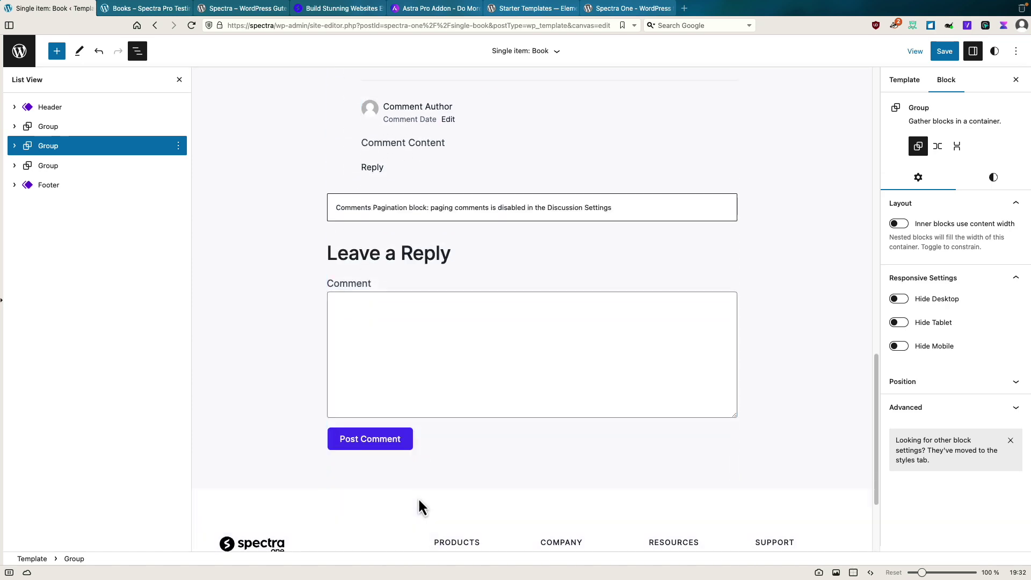
scroll(375, 376, up, 10)
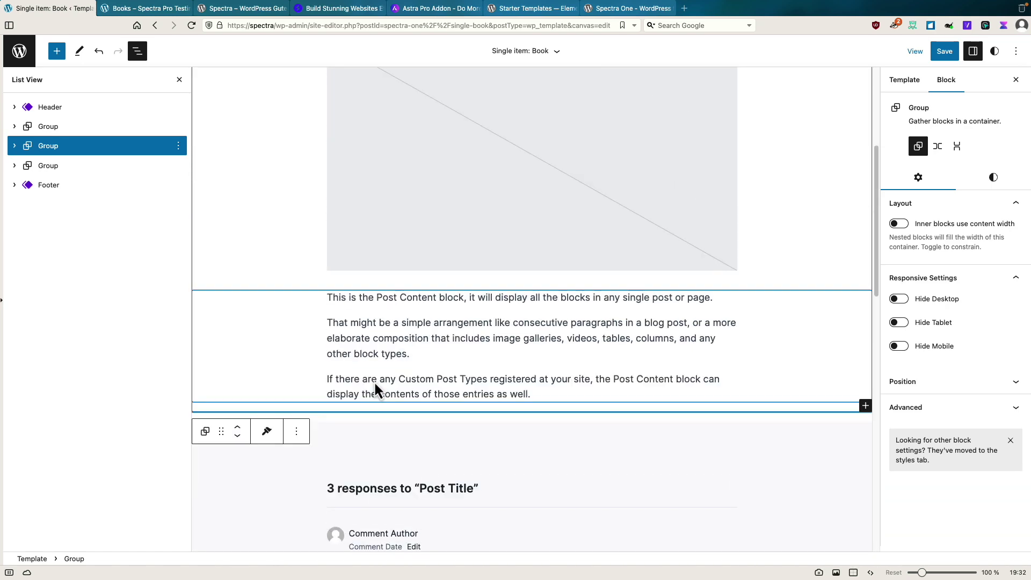
scroll(354, 387, up, 3)
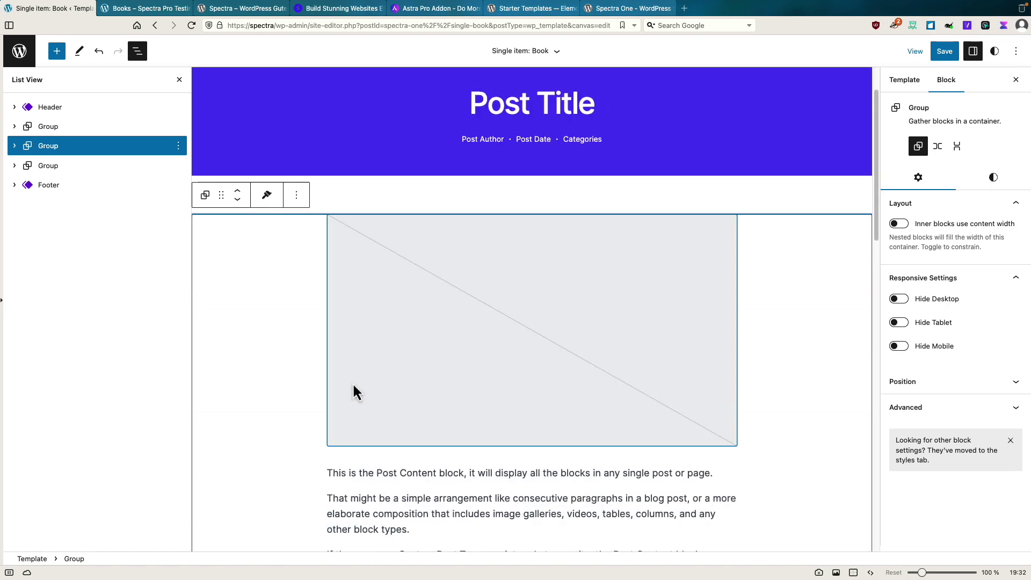
click(15, 146)
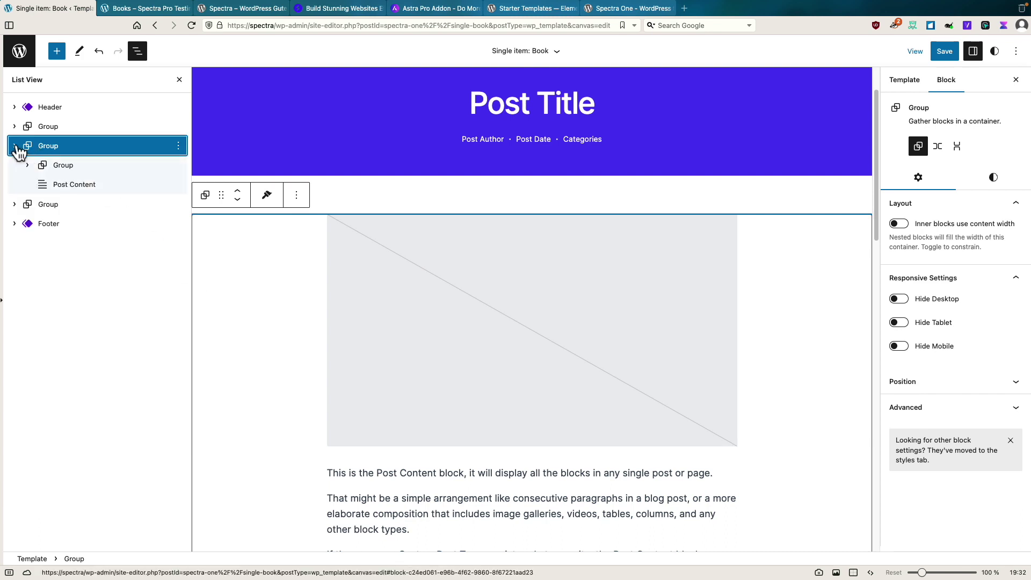
click(76, 167)
click(179, 166)
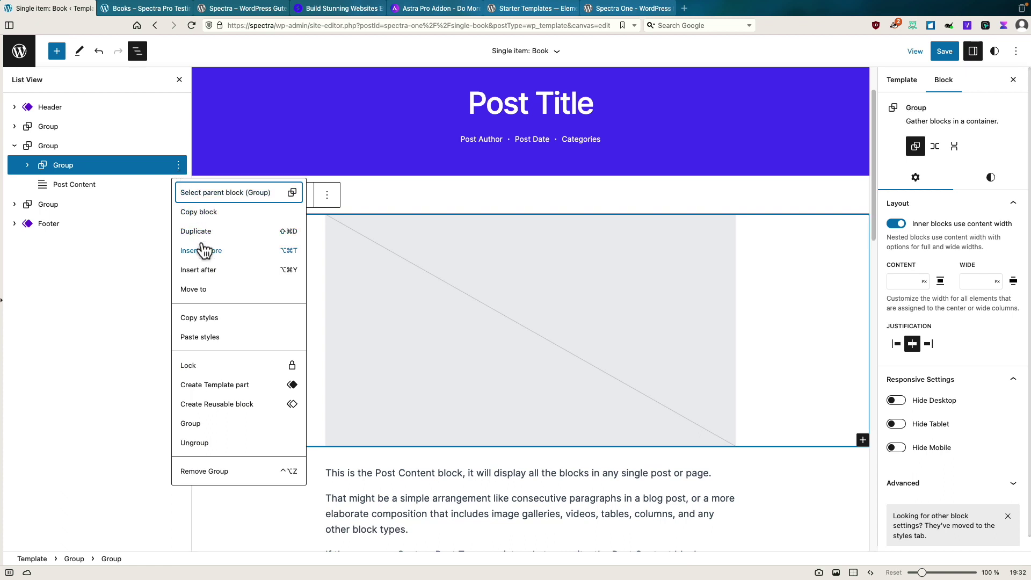
click(208, 270)
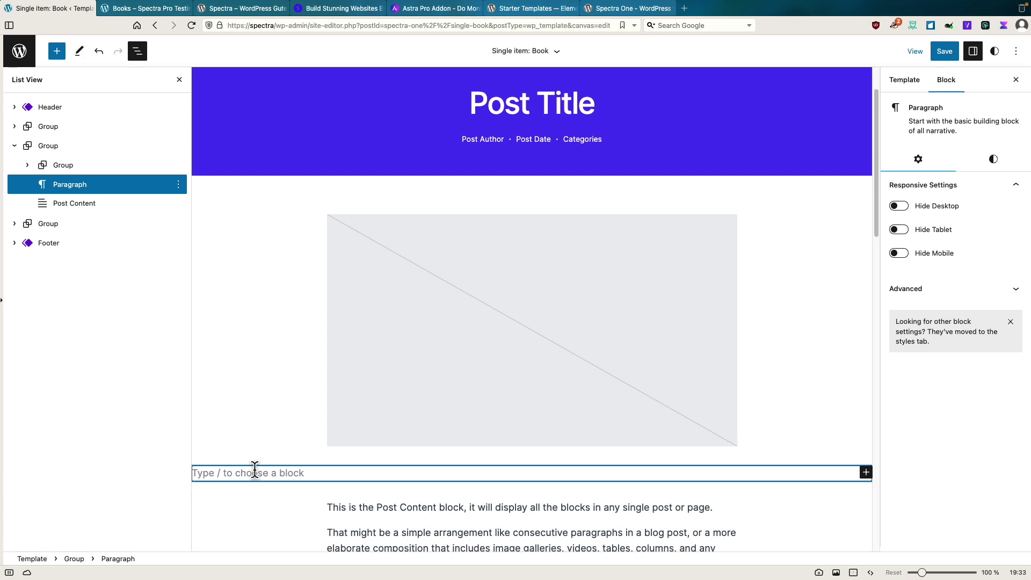
text(/)
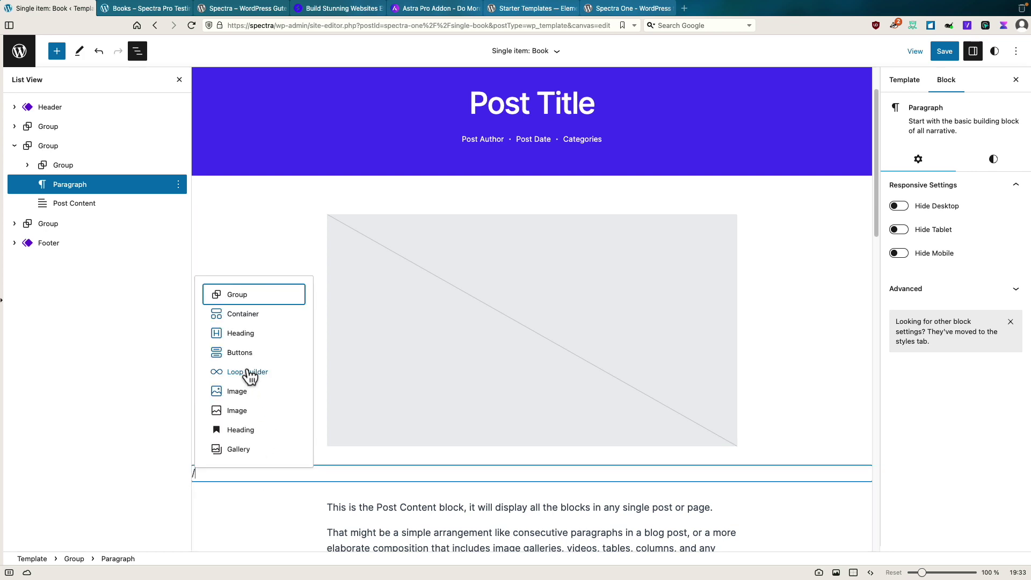
text(con)
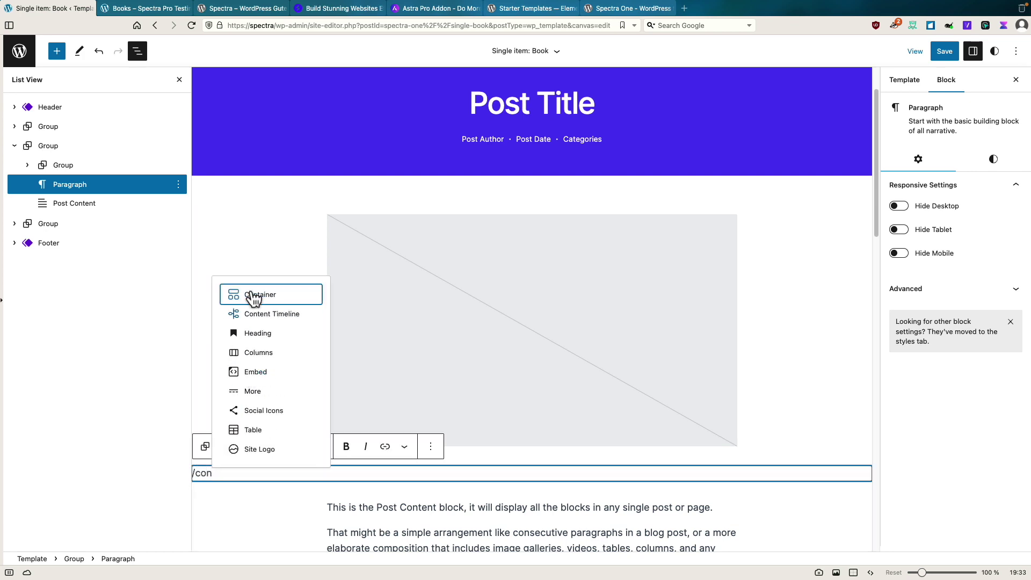
click(253, 299)
- Add an inner container to the new container and set its custom width to 25%
click(905, 172)
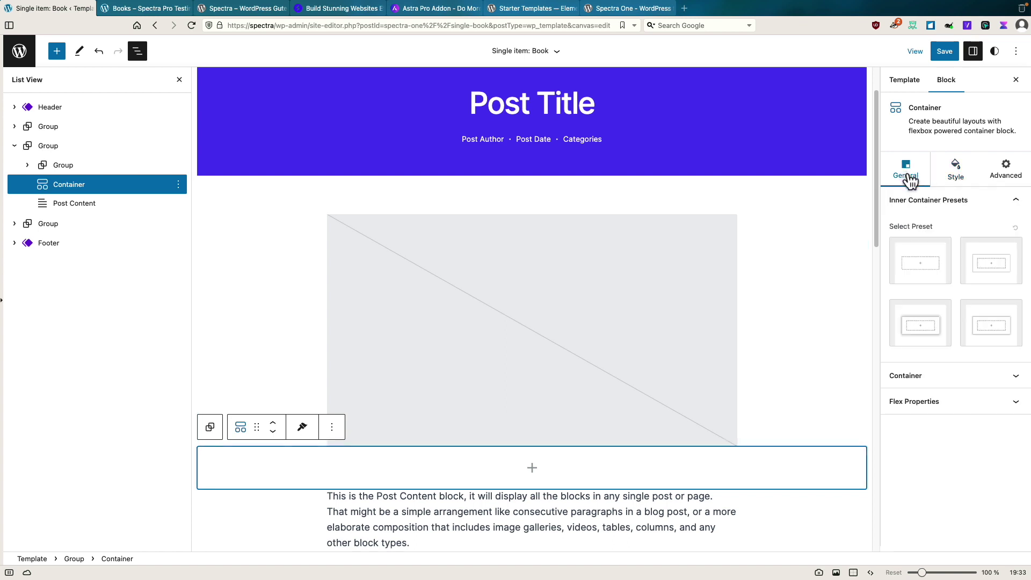
click(997, 378)
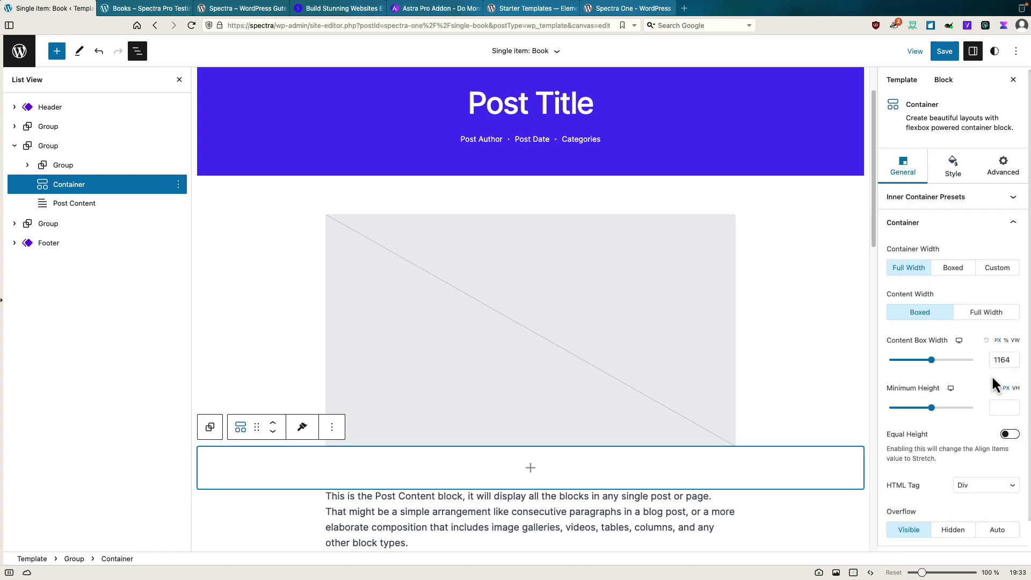
click(530, 467)
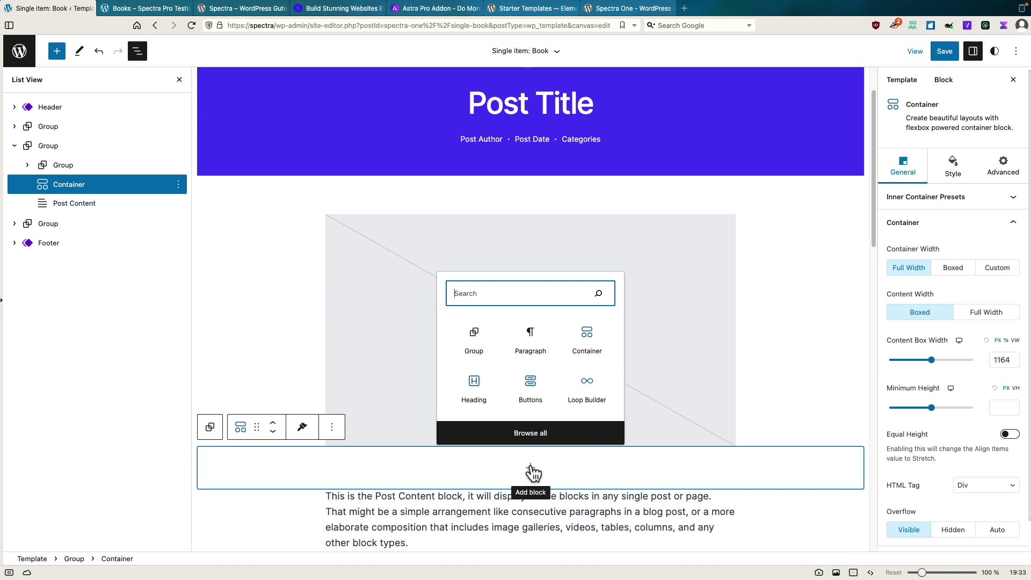
click(588, 341)
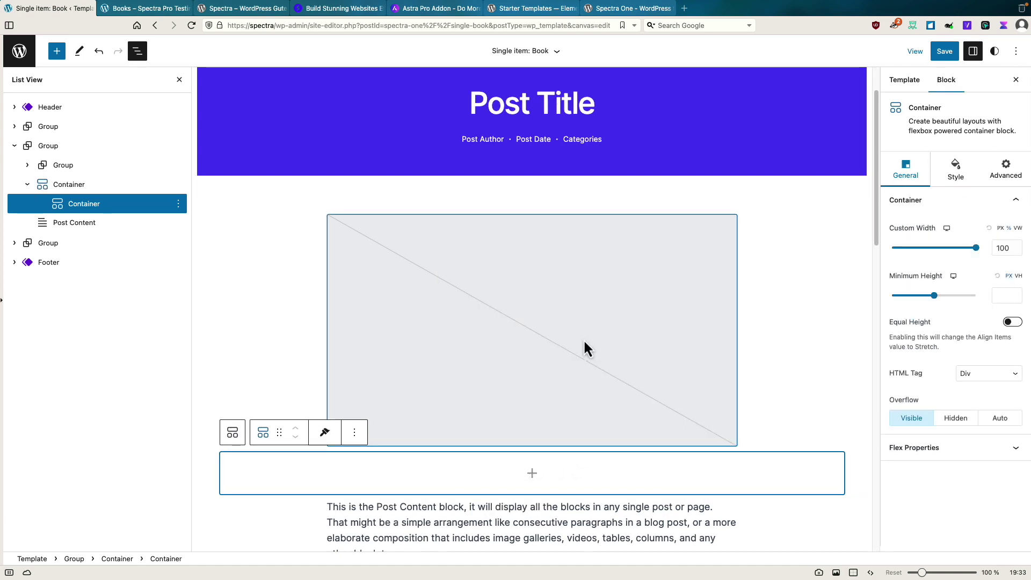
double_click(1008, 248)
text(25)
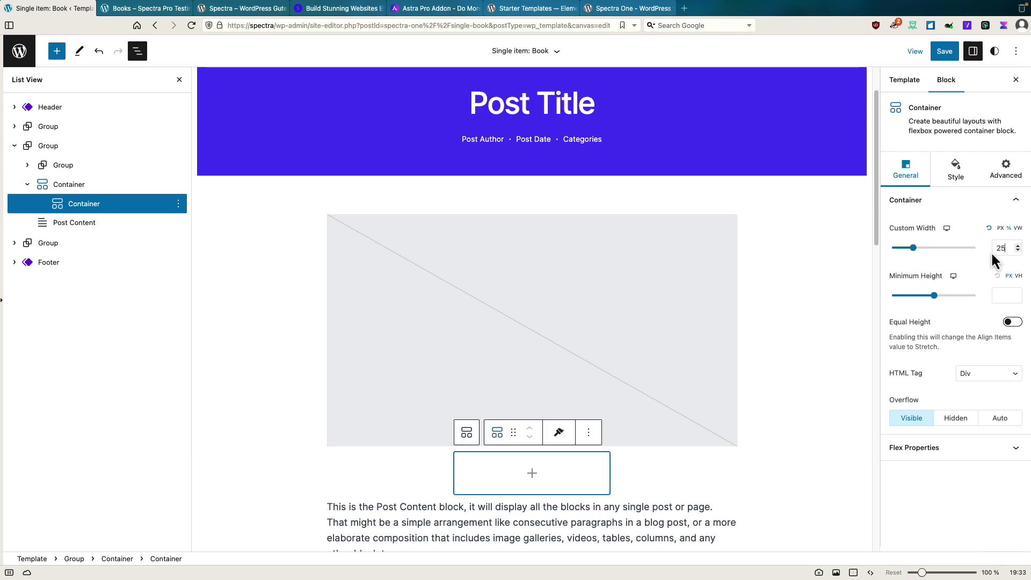
- Duplicate the 25% inner container and set the copy's custom width to 70%
click(589, 435)
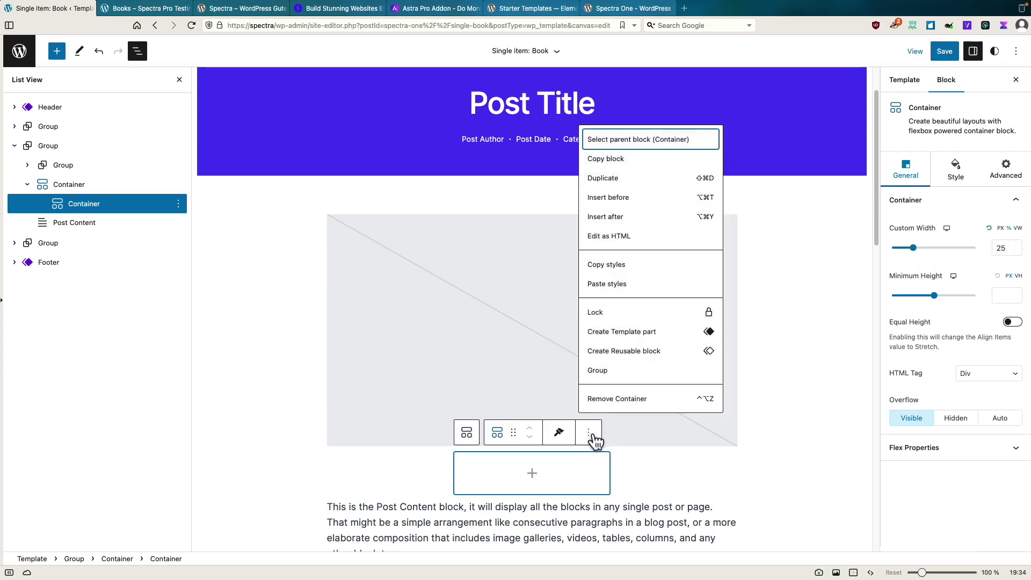
click(609, 177)
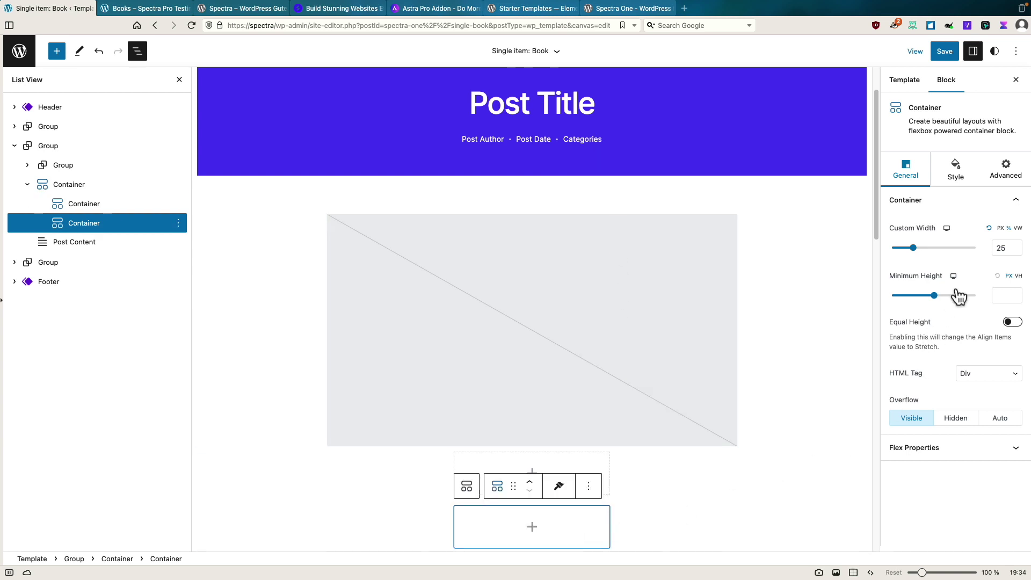
double_click(1002, 248)
text(70)
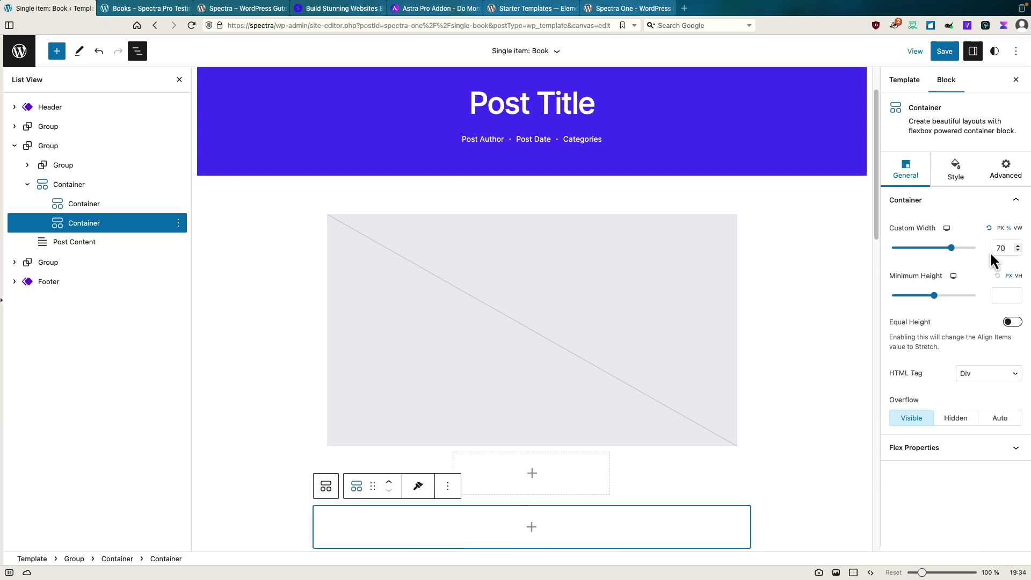
- Set the outer container's flex direction to Row so the two inner containers sit side by side
click(69, 185)
scroll(913, 427, down, 1)
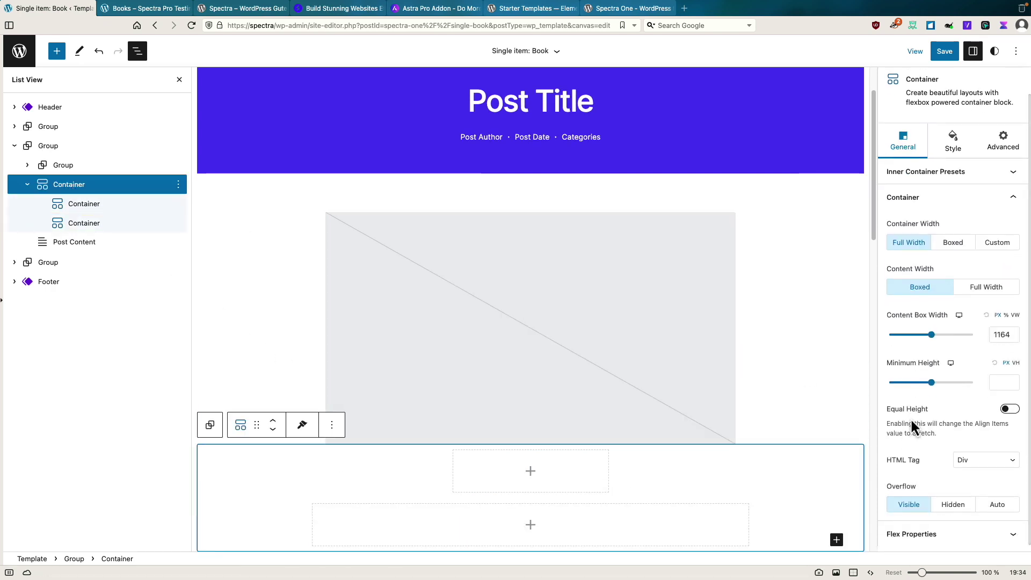
click(922, 532)
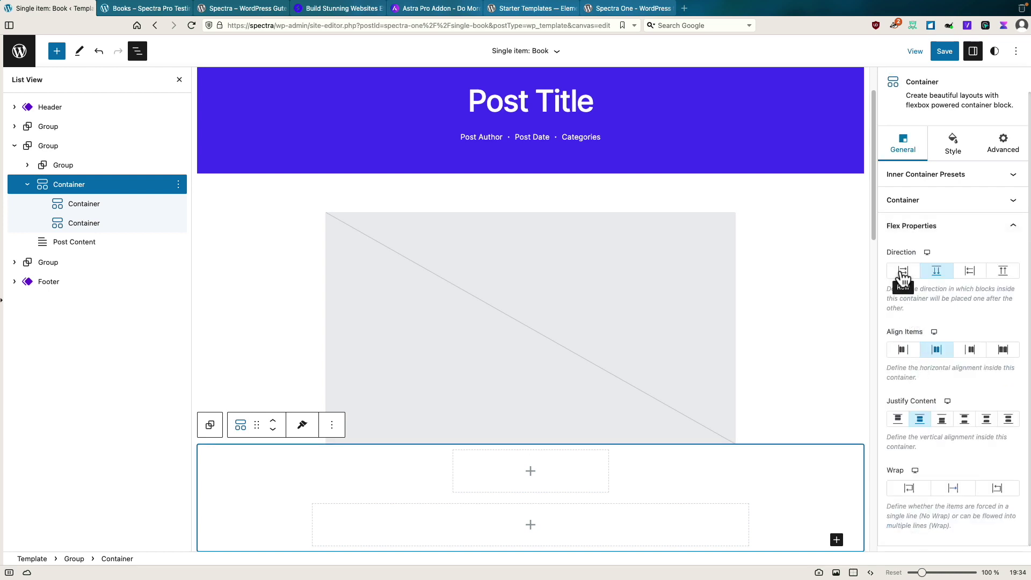
click(902, 272)
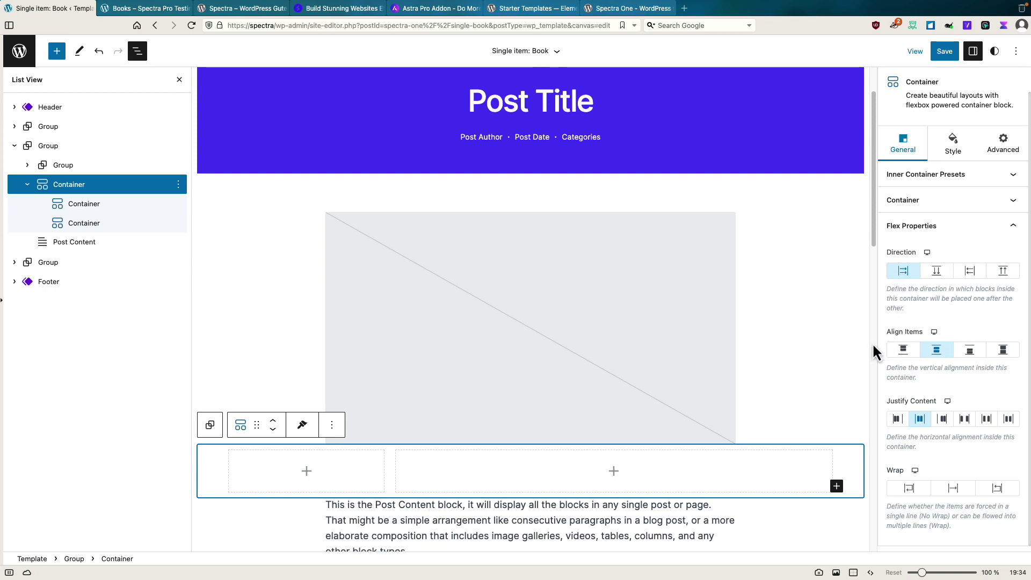
- Add a Spectra Image block inside the 25% inner container
click(491, 353)
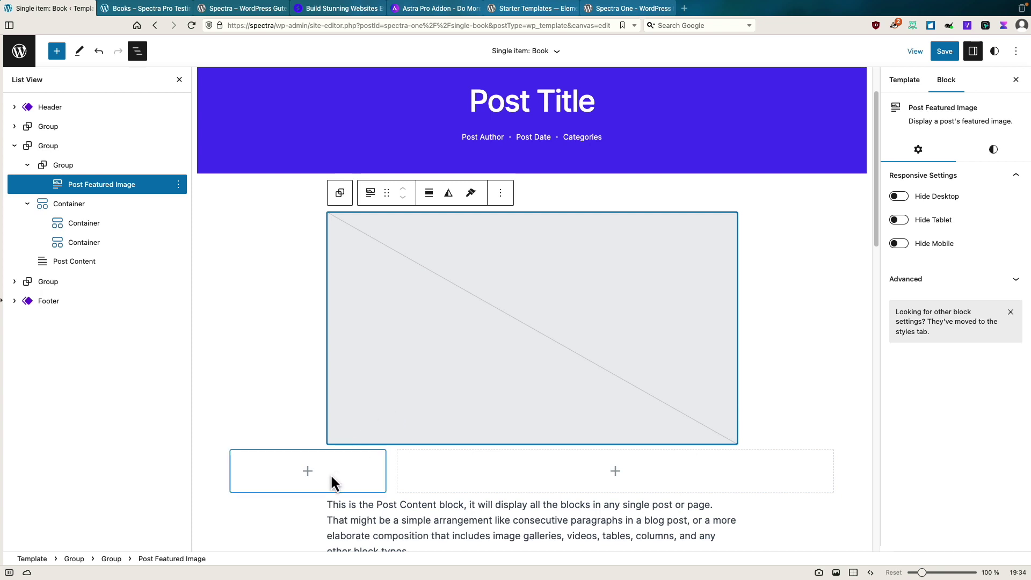
click(309, 472)
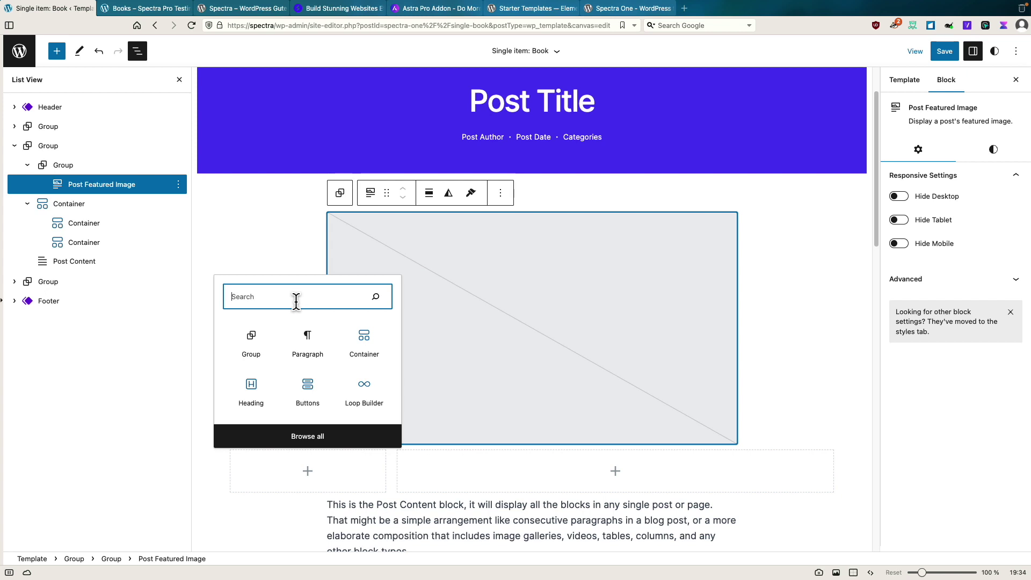
text(image)
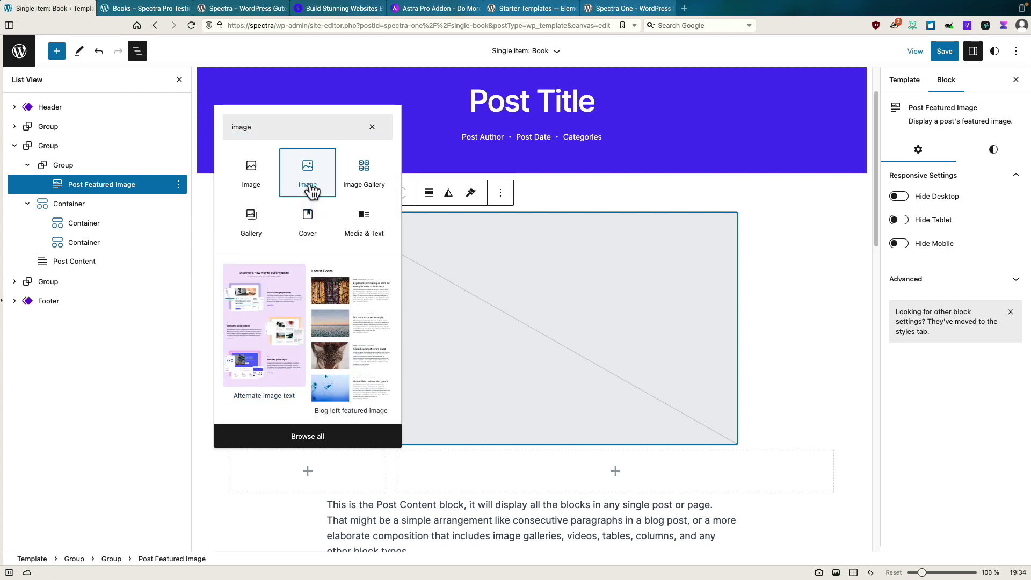
click(312, 188)
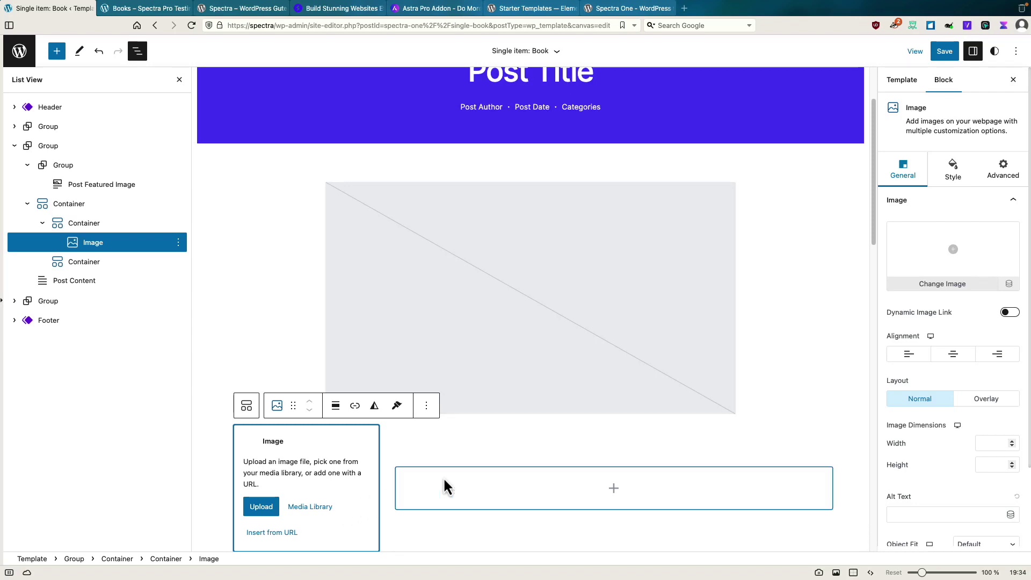
- Make the image dynamic with the current post's Featured Image as source and apply it
click(1009, 284)
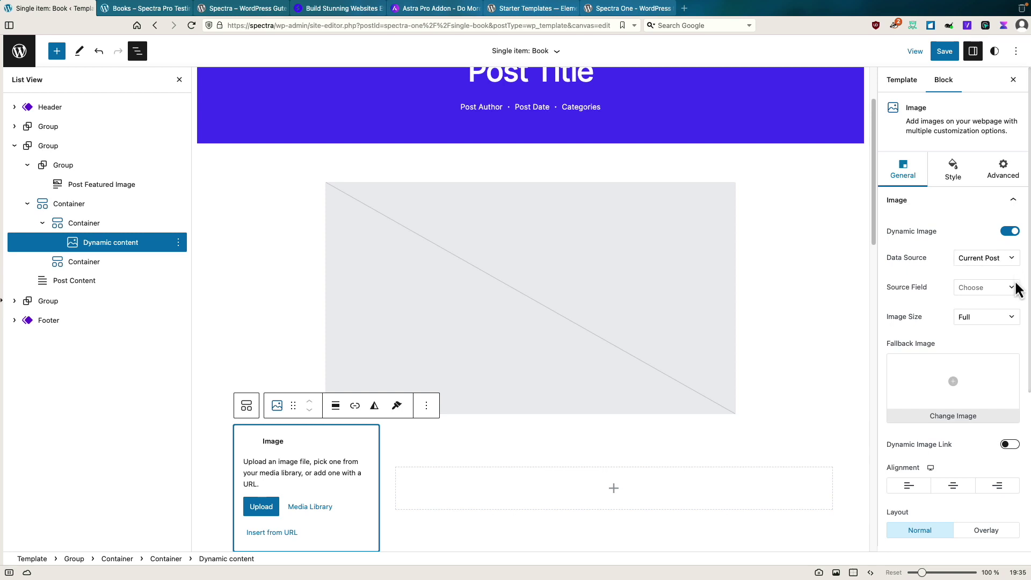
click(1013, 290)
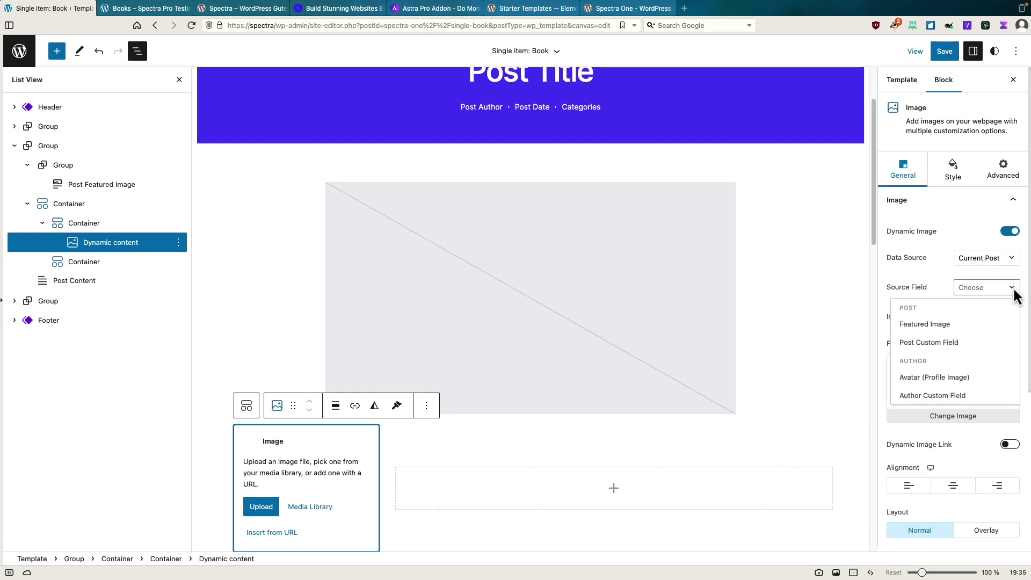
click(938, 325)
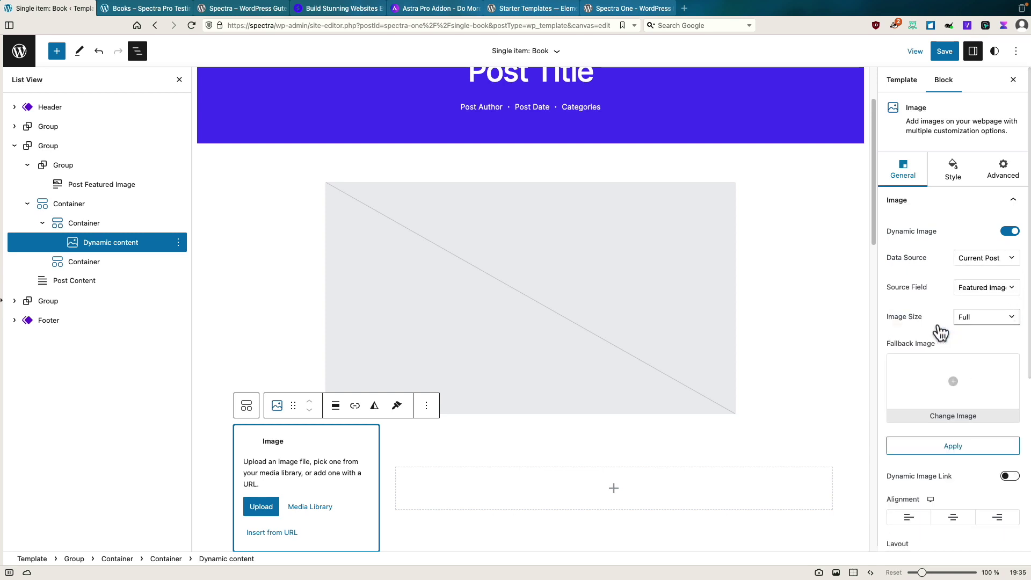
click(961, 447)
- Center the featured image and set its dimensions to 180 wide by 260 high
scroll(961, 449, down, 2)
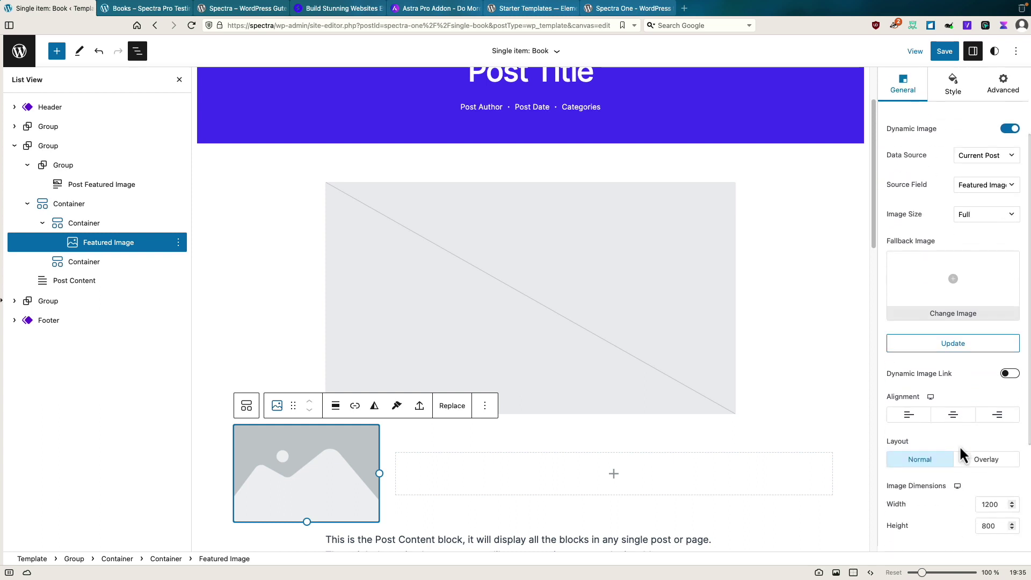
click(953, 416)
scroll(955, 421, down, 2)
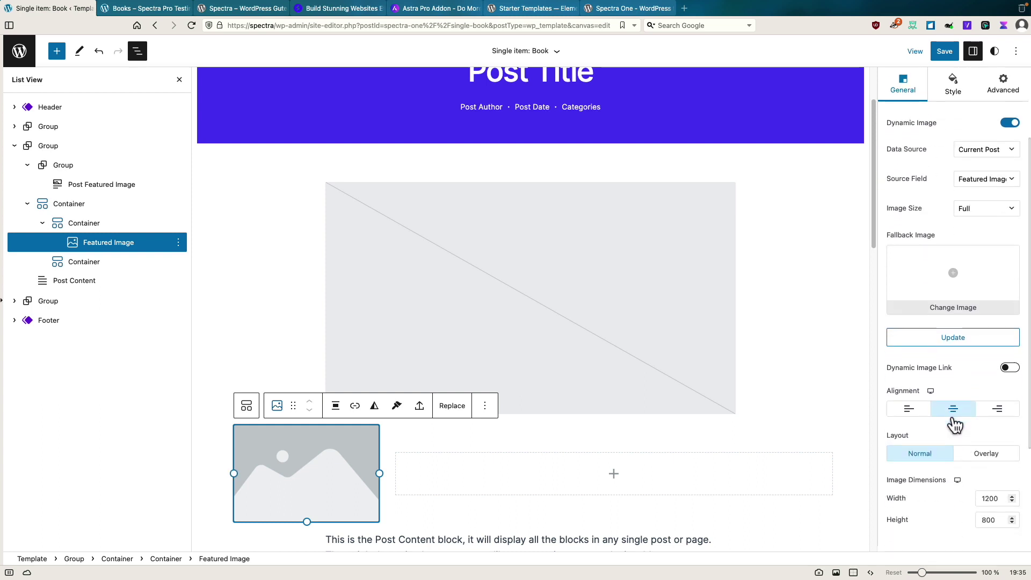
double_click(986, 452)
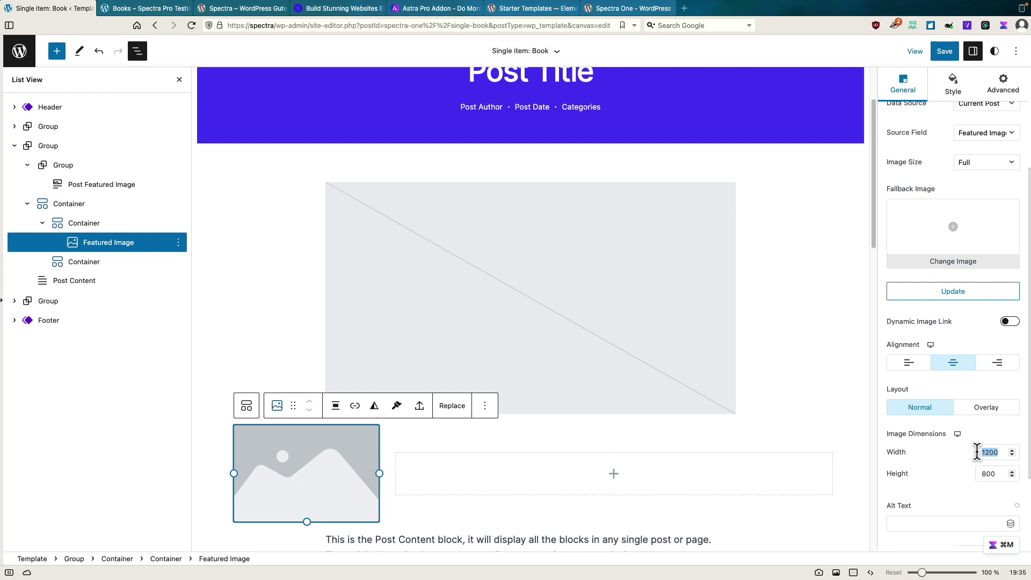
text(180)
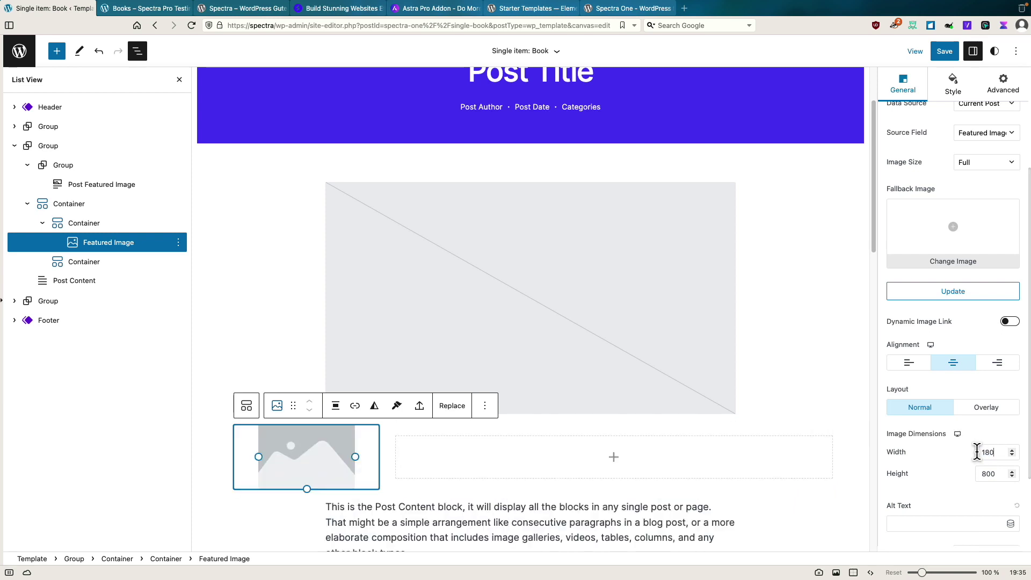
double_click(988, 473)
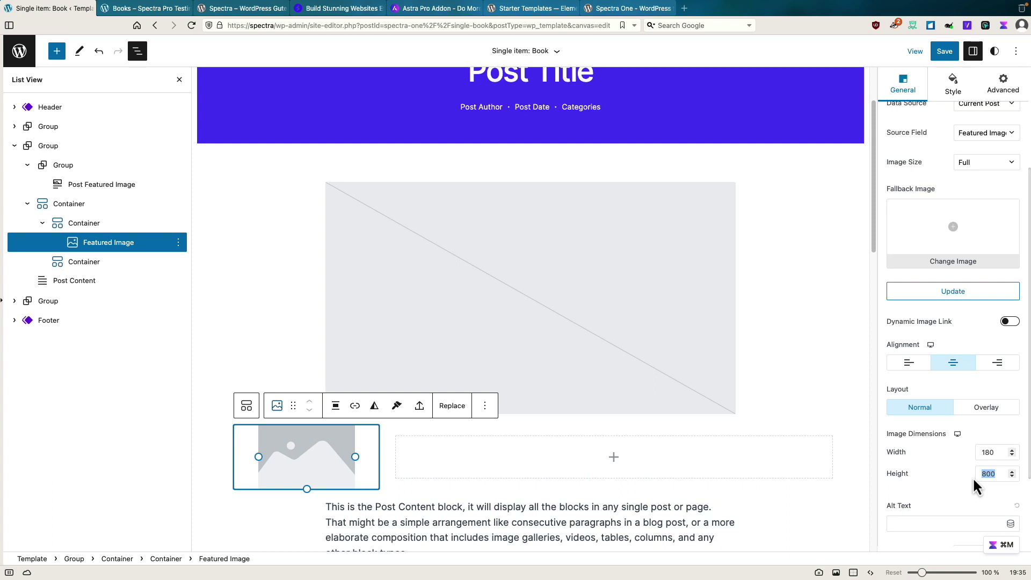
text(260)
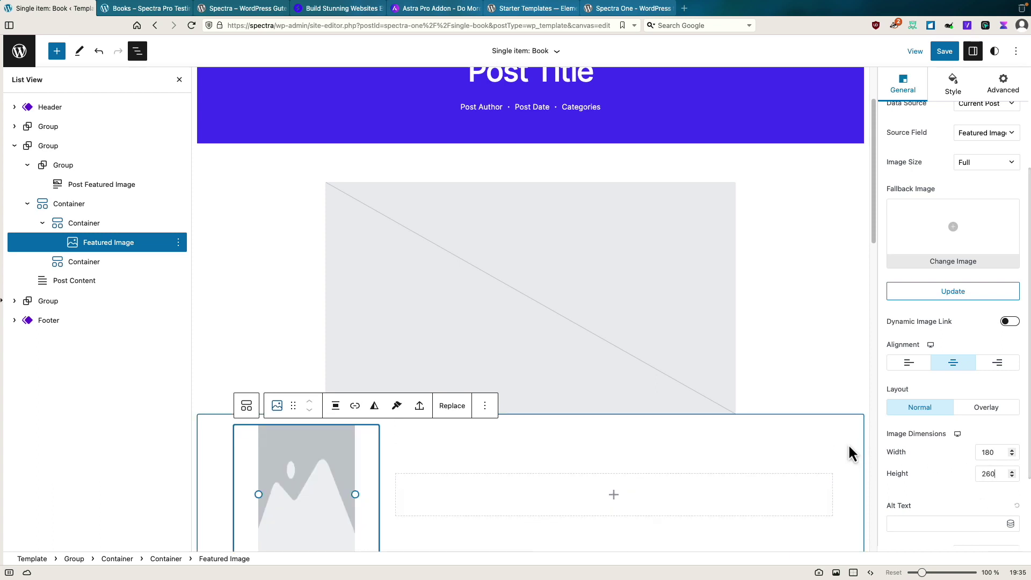
scroll(836, 443, up, 3)
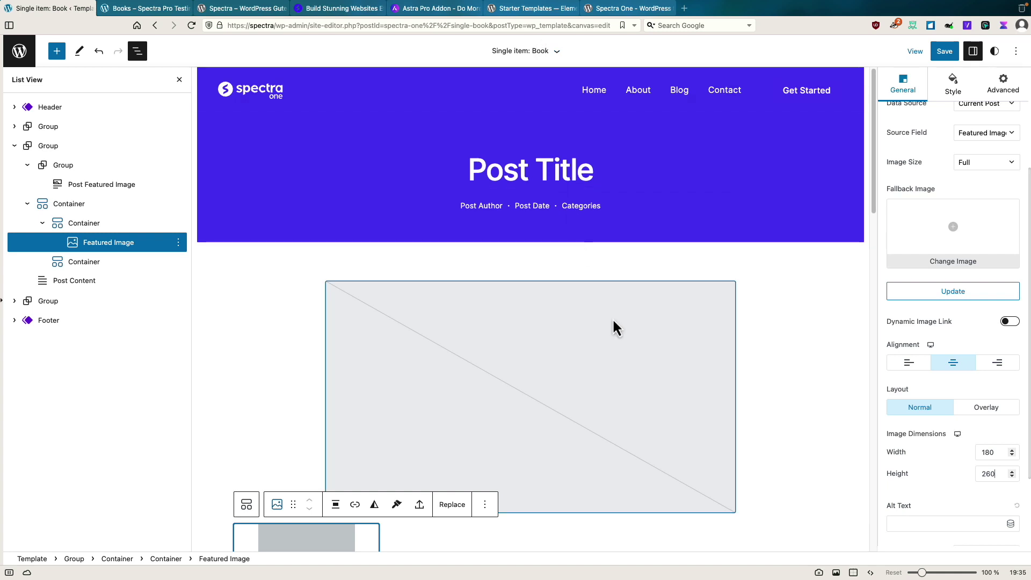
- Move the Post Content block into the empty 70% inner container beside the featured image
scroll(548, 395, down, 5)
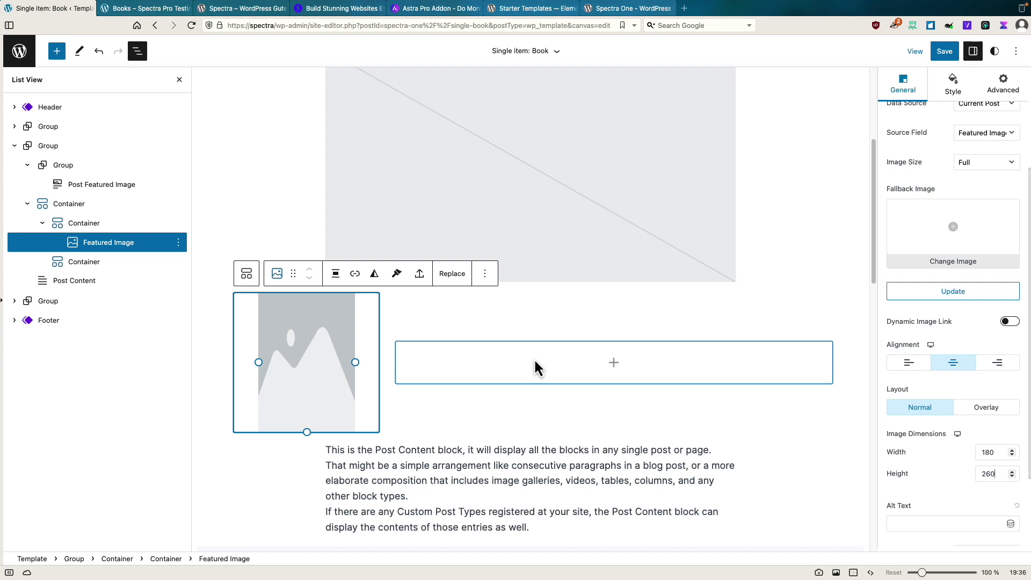
click(514, 452)
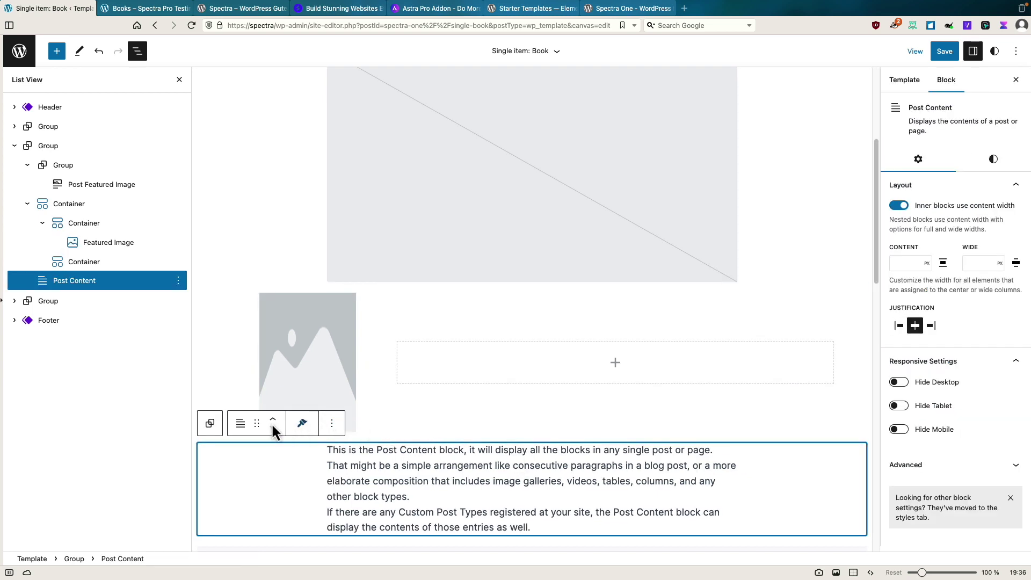
drag(257, 424, 607, 367)
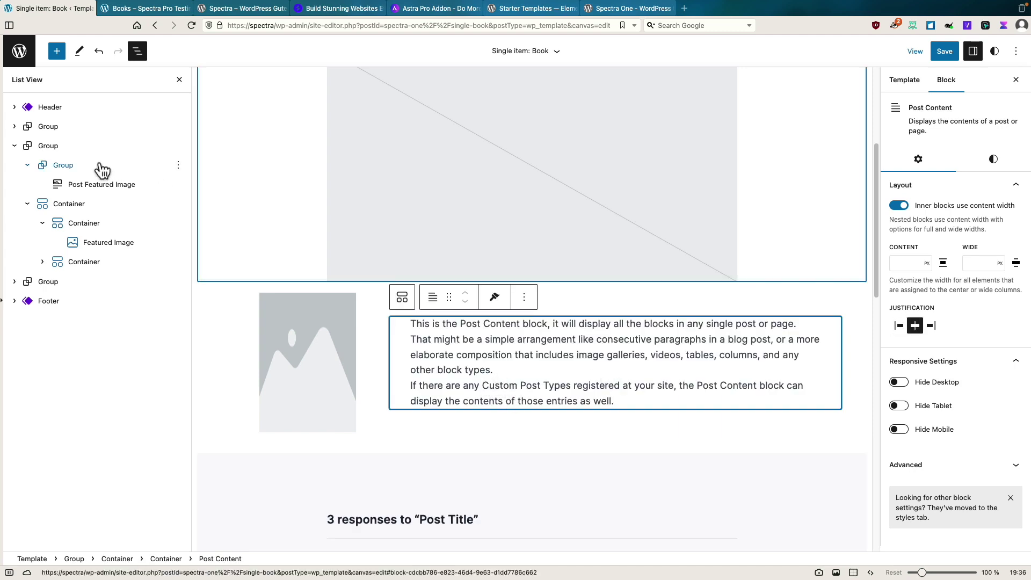
- Remove the group that holds the original Post Featured Image block
click(43, 165)
click(179, 166)
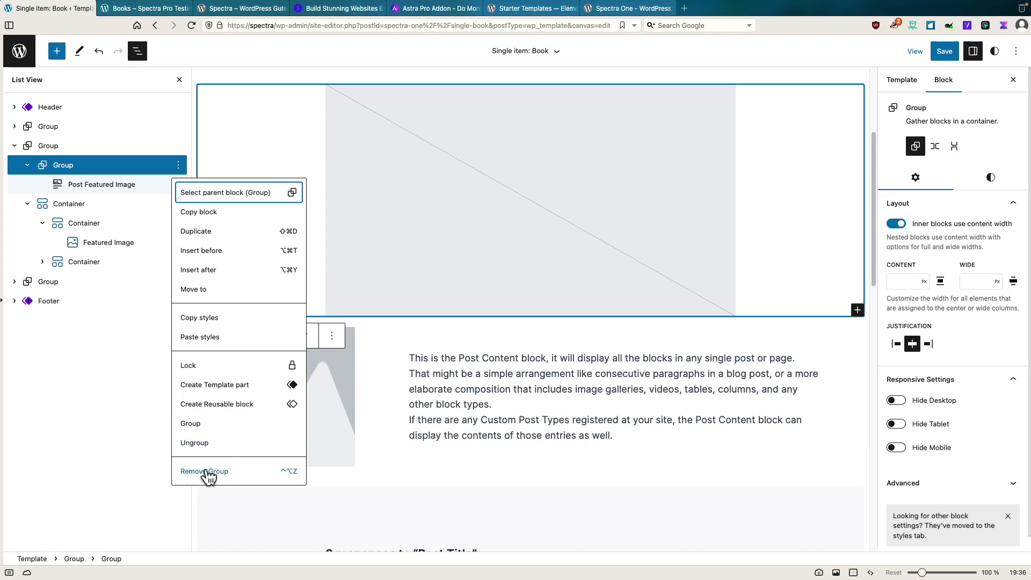
click(210, 471)
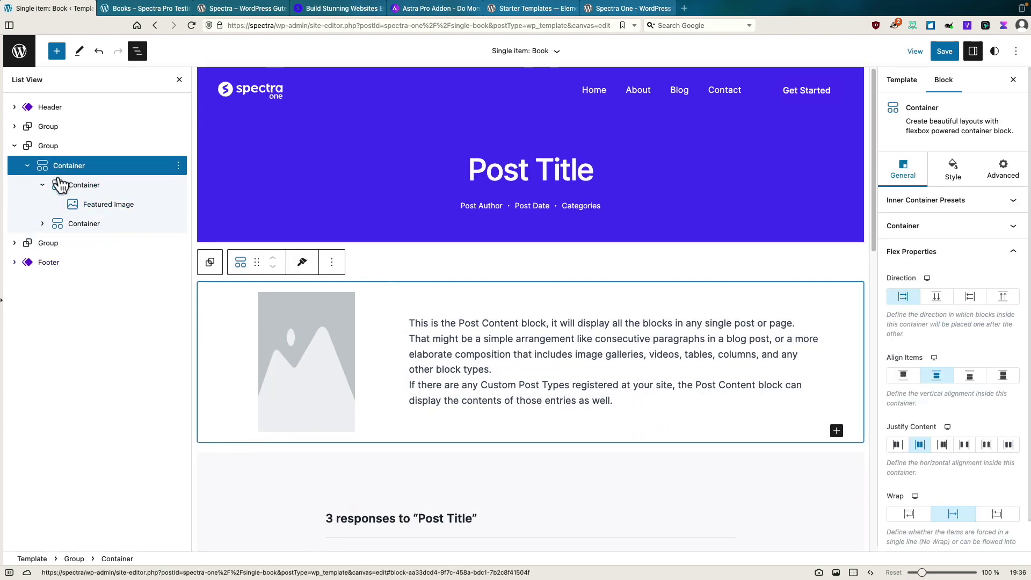
- Insert a second Spectra Image block directly below the featured image in the 25% container
click(113, 208)
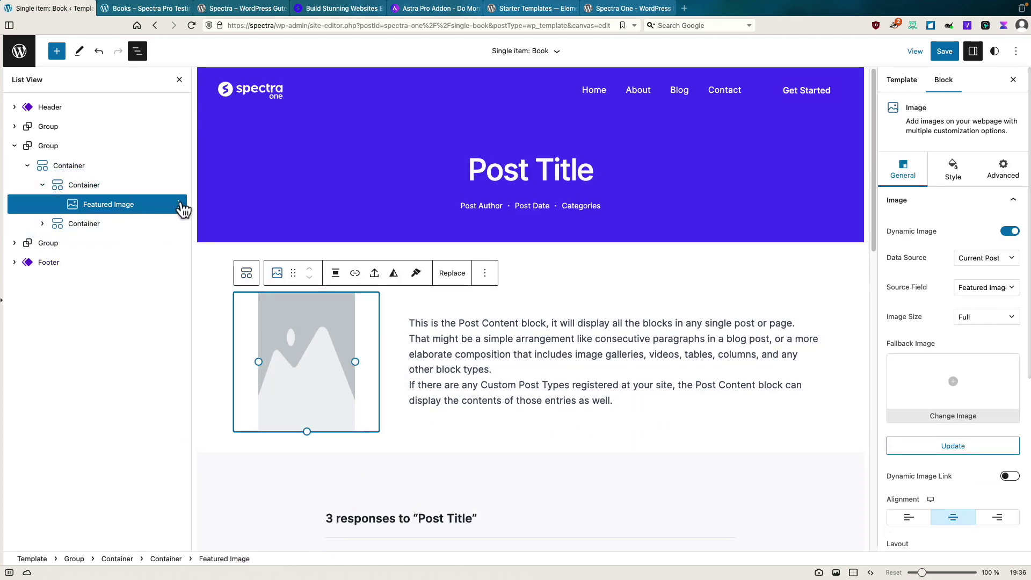
click(179, 204)
click(195, 309)
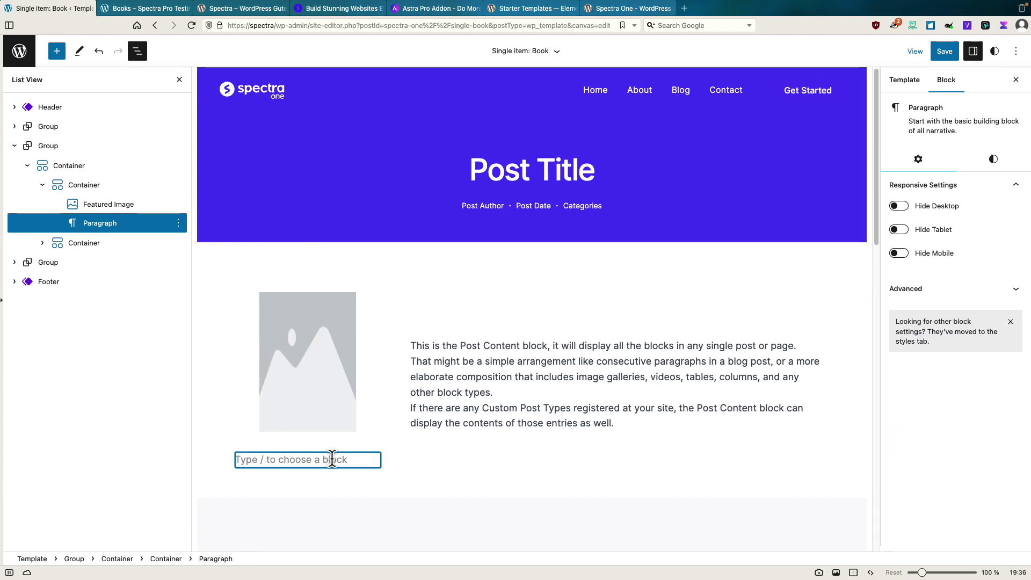
text(/image)
click(290, 321)
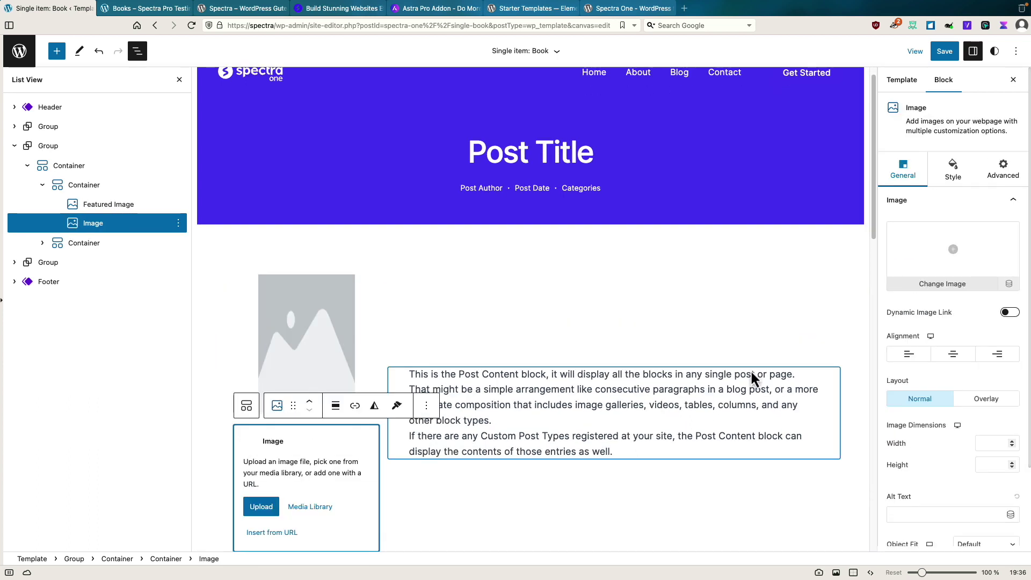
- Make the second image dynamic, using a Post Custom Field with Custom Input and the meta key authors-photo
click(1009, 284)
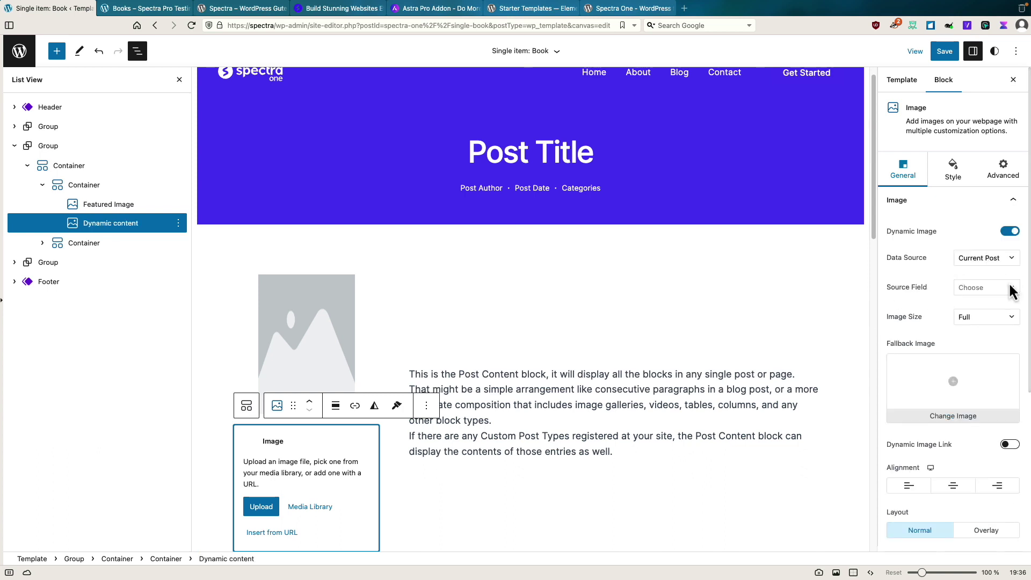
click(1011, 293)
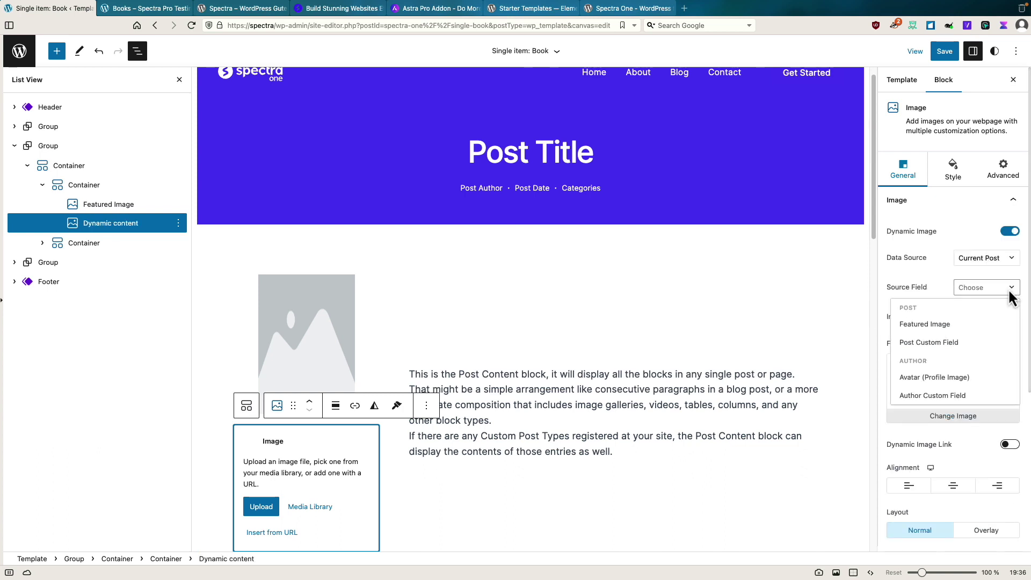
click(942, 347)
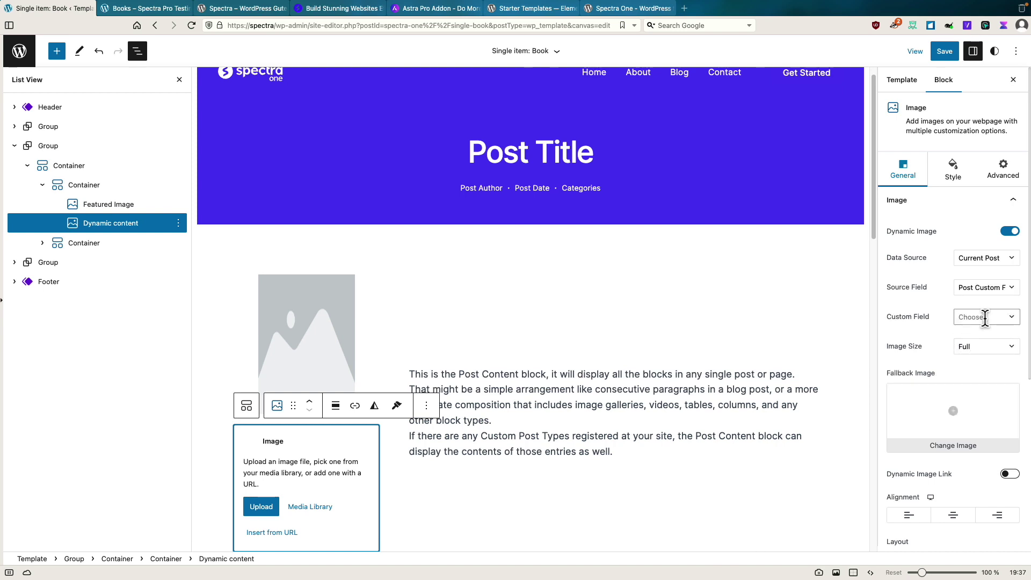
click(984, 316)
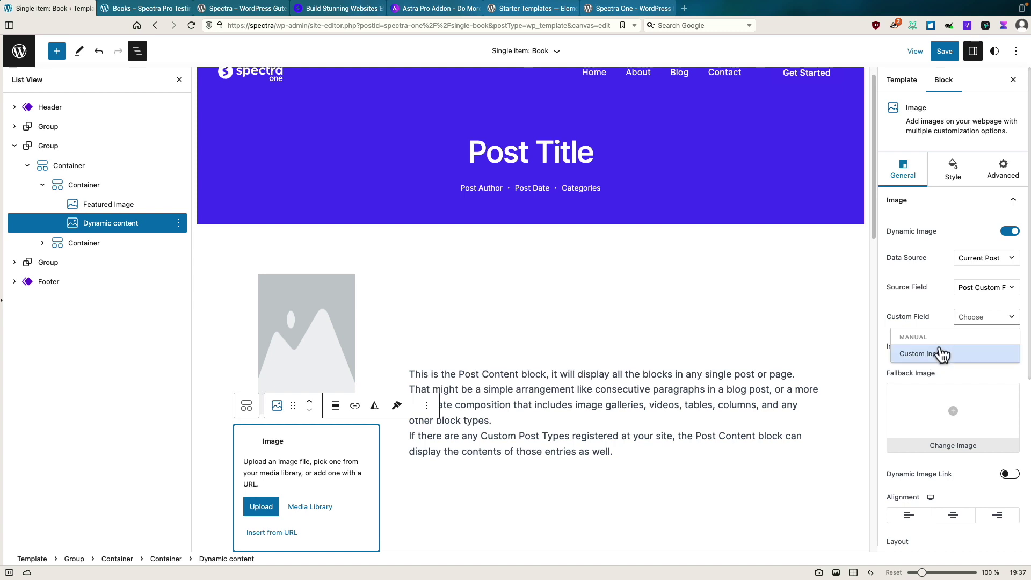
click(941, 355)
click(972, 343)
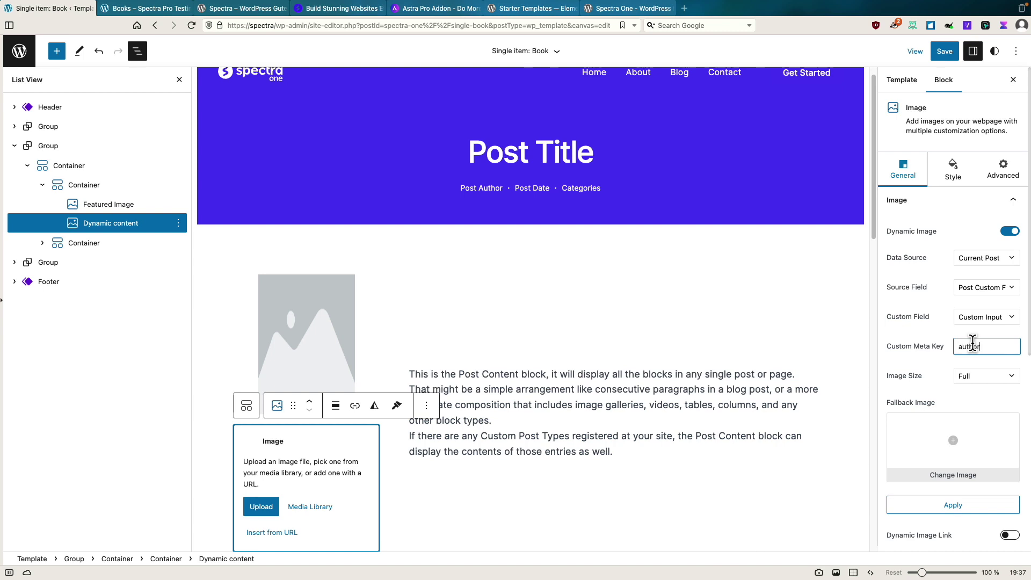
text(authors-photo)
- Save the changes to both the Archive: Book and Single item: Book templates
click(944, 52)
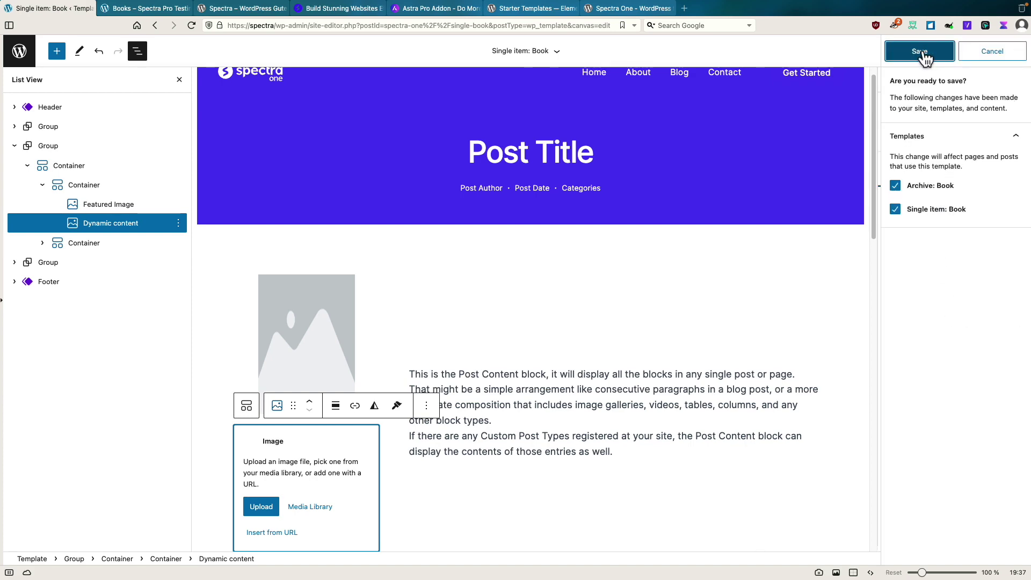
click(919, 51)
- Open the Book Fields group in ACF from the site's dashboard to check the Author's Photo field name
click(161, 12)
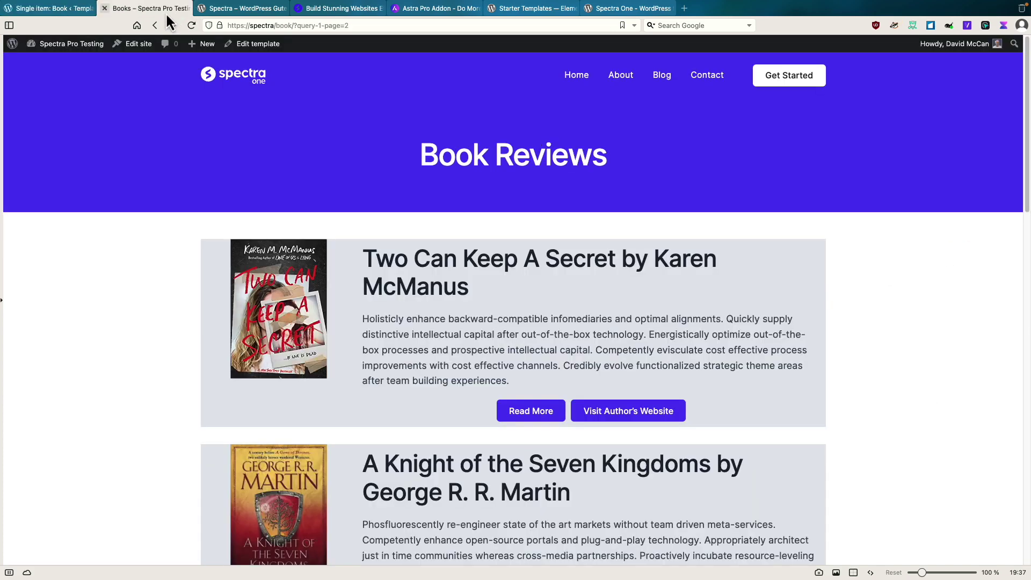
mouse_move(59, 44)
click(48, 69)
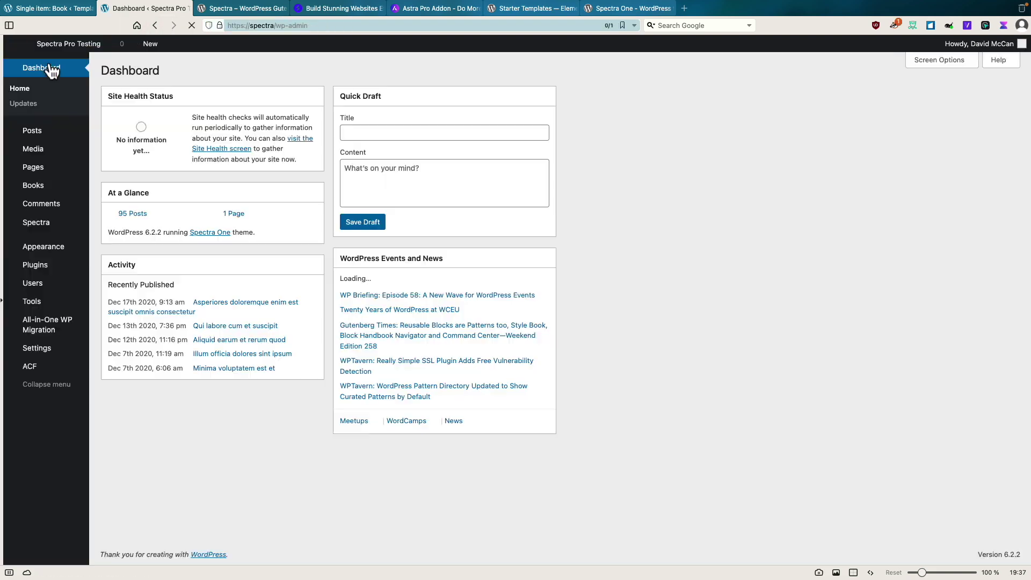
click(30, 367)
click(170, 231)
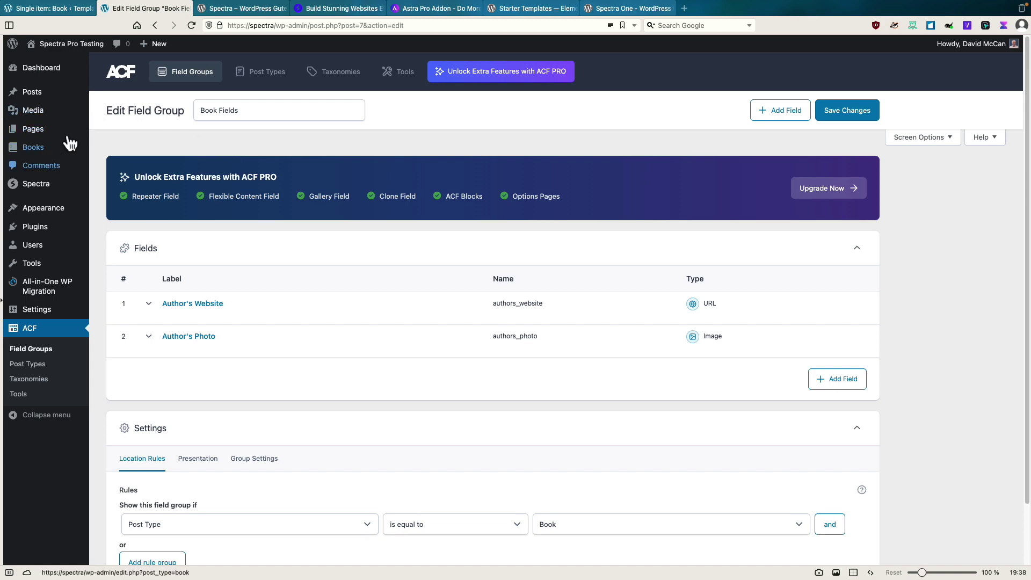
- Return to the Single item: Book template and change the second image's custom meta key to authors_photo
click(69, 9)
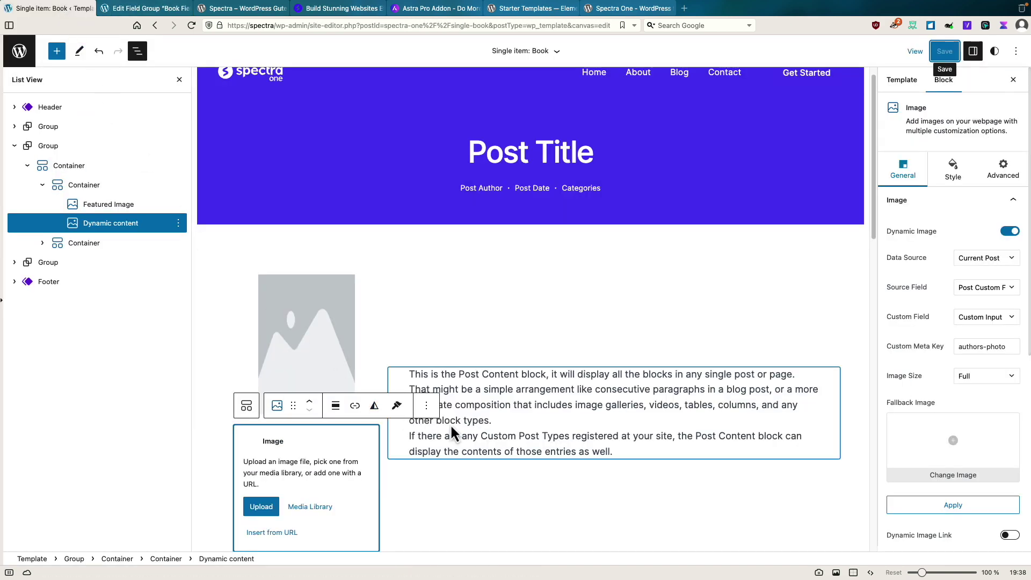
click(984, 347)
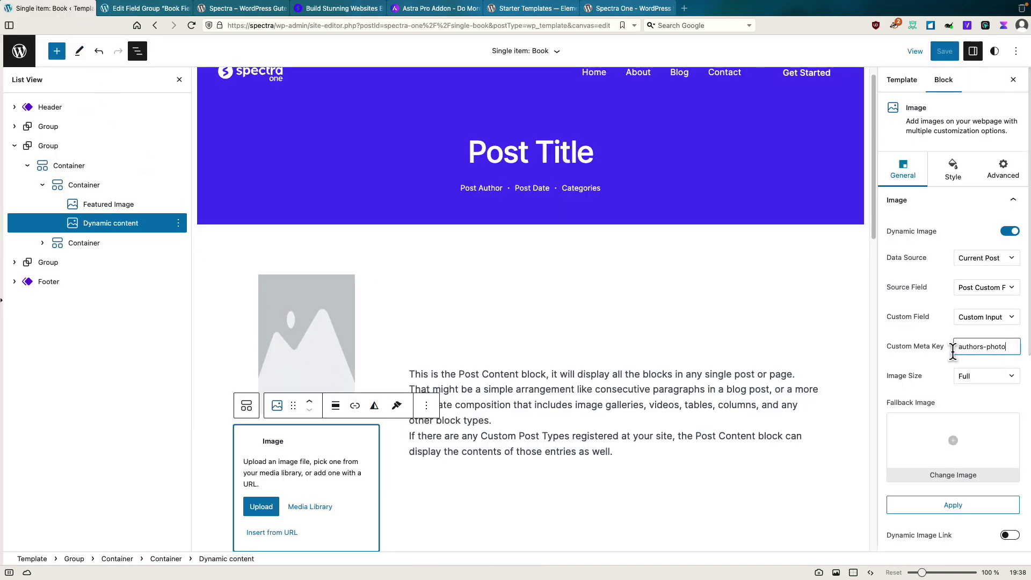
key(super+a)
text(authors_photo)
- Center the author's photo image block and set its width to 100
scroll(981, 398, down, 3)
scroll(981, 403, down, 1)
click(960, 413)
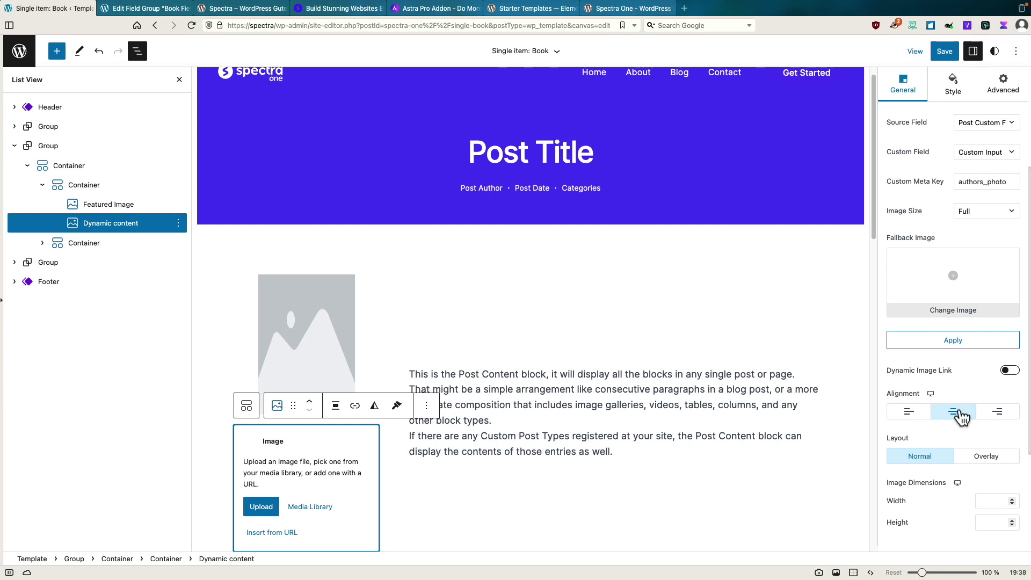
click(990, 499)
text(100)
scroll(974, 485, up, 3)
- Align the outer container's items to the top so both inner containers start at the same height
click(84, 243)
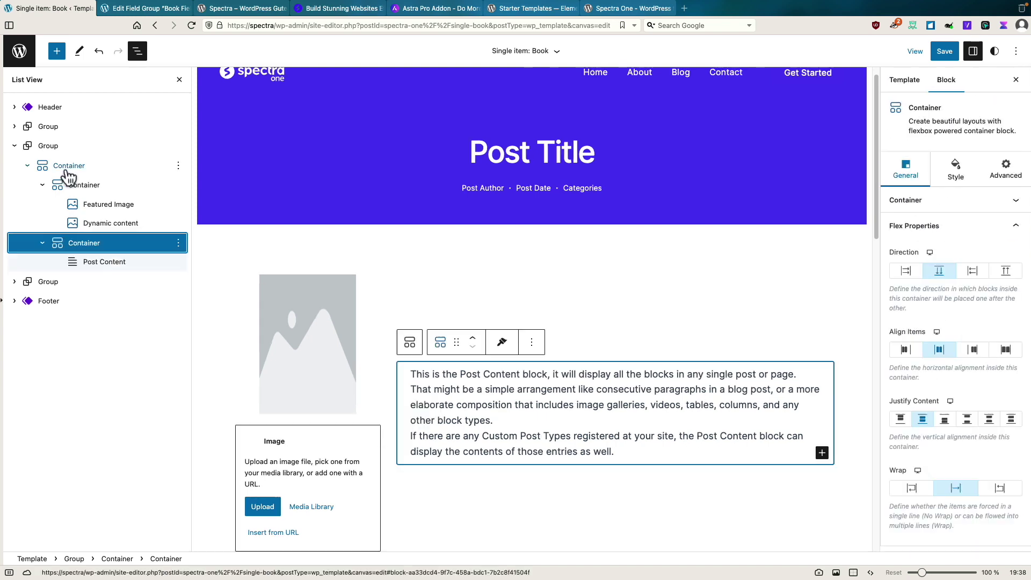
click(67, 172)
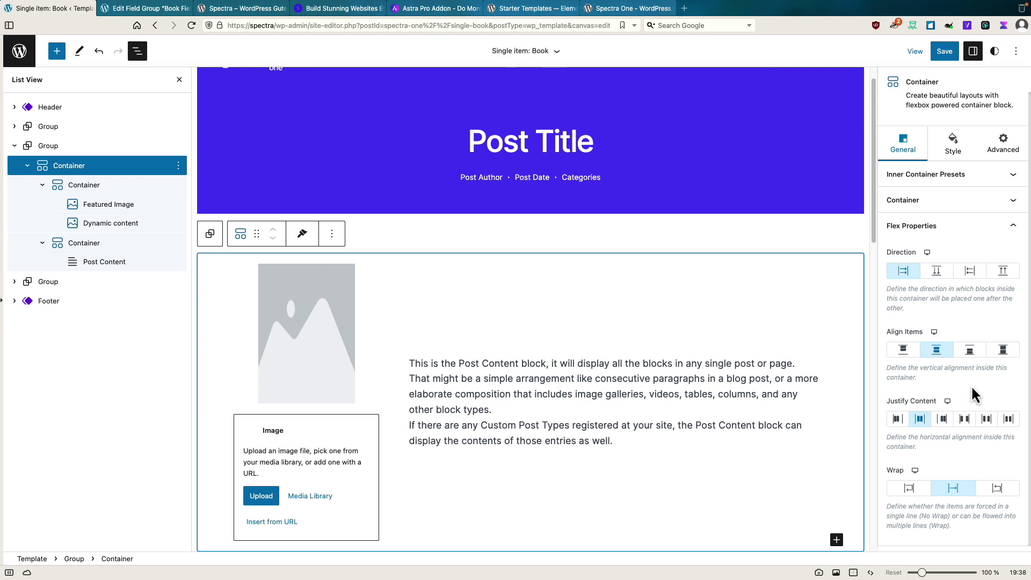
click(904, 351)
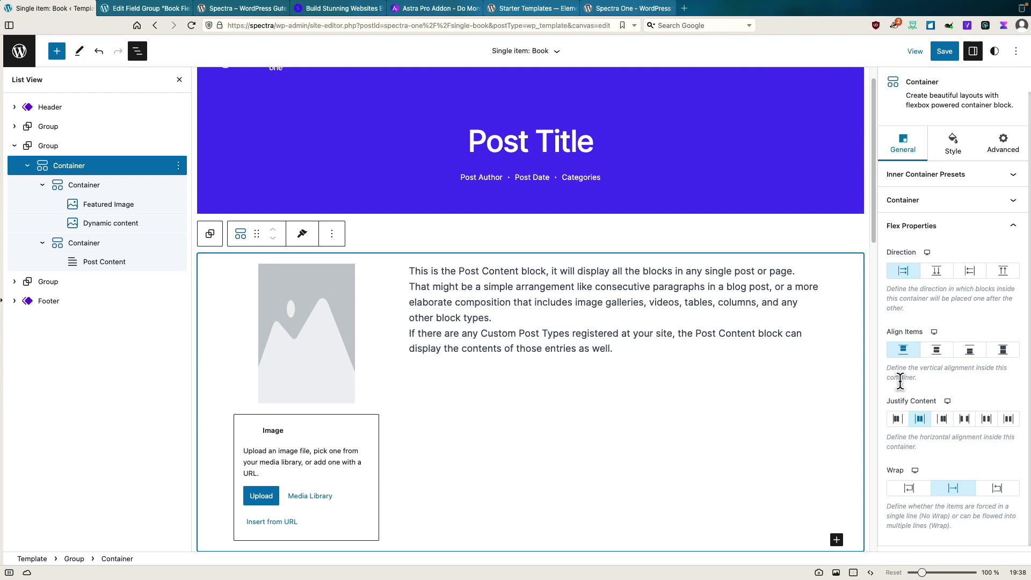
- Set the second image block's dynamic source field to Post Custom Field, with Custom Input as the custom field
click(313, 475)
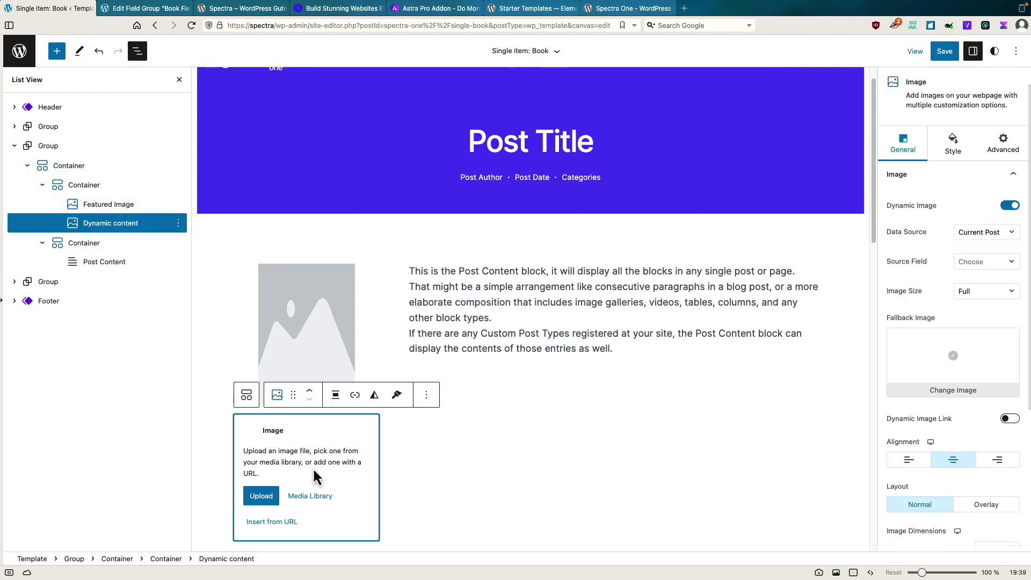
click(1013, 261)
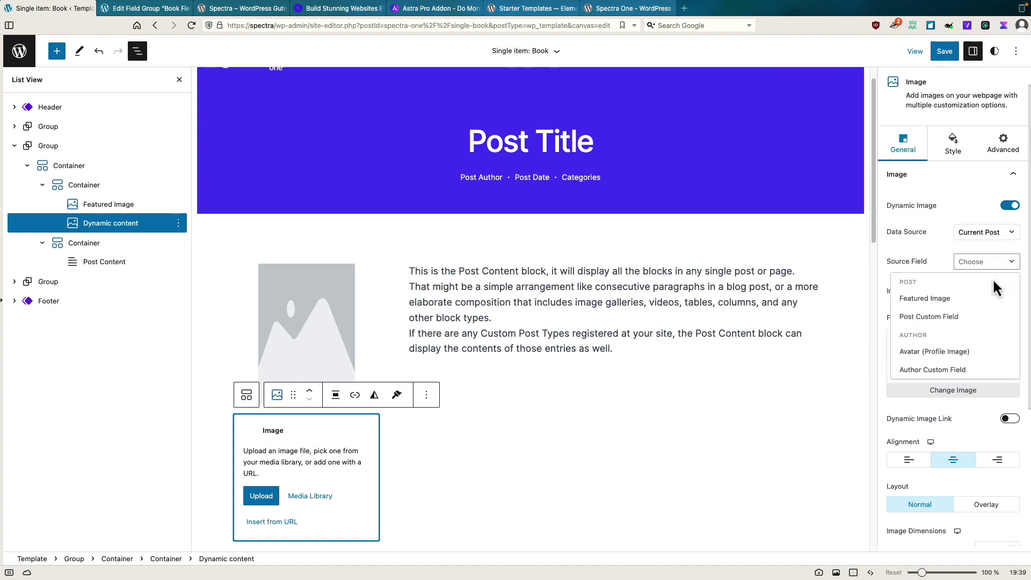
click(961, 316)
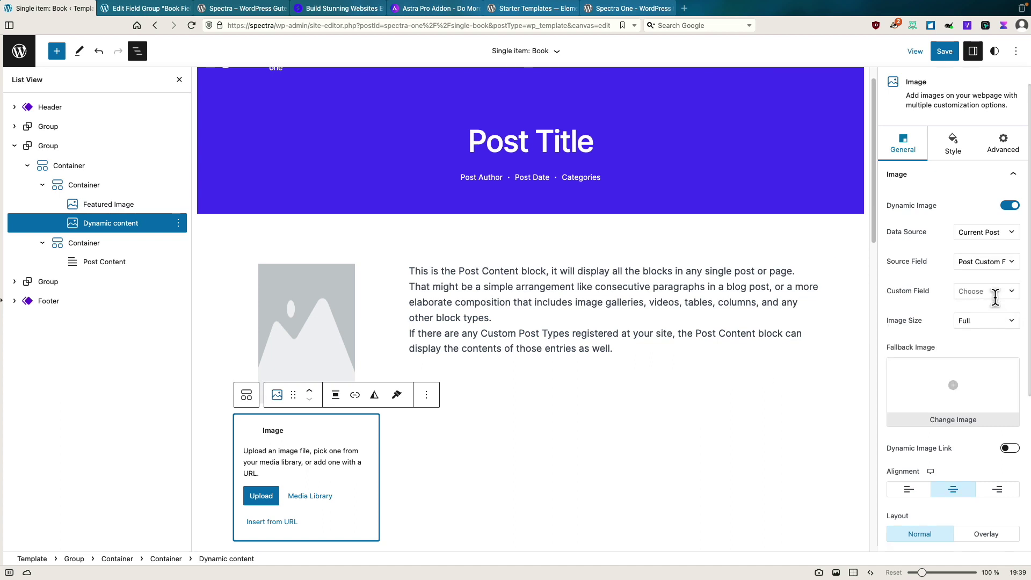
click(991, 291)
click(921, 328)
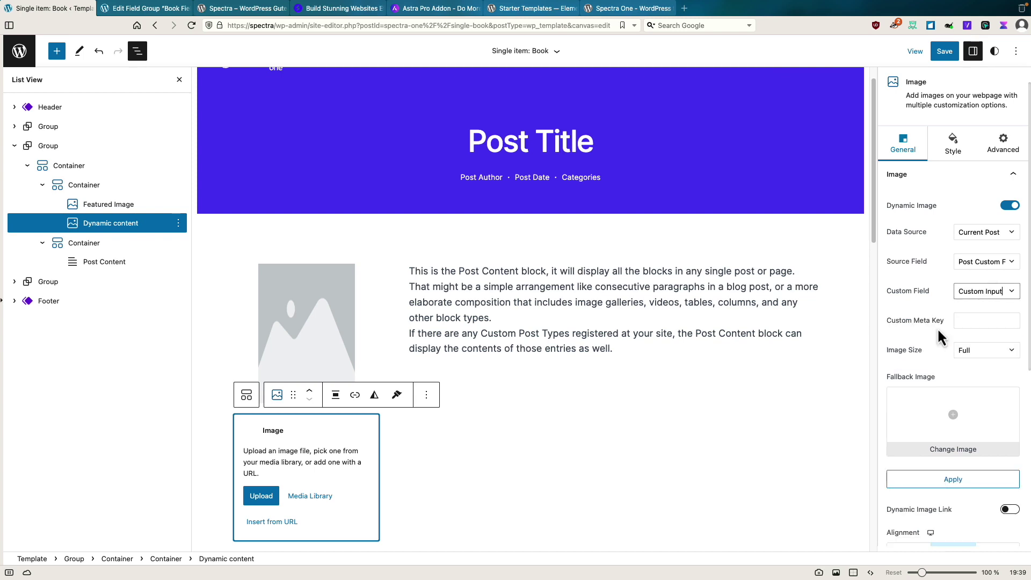
- Apply authors_photo as the second image's custom meta key and save the Single item: Book template
click(977, 318)
text(authors-phot)
key(BackSpace)
key(BackSpace)
key(BackSpace)
key(BackSpace)
text(_photo)
click(962, 480)
scroll(964, 459, down, 5)
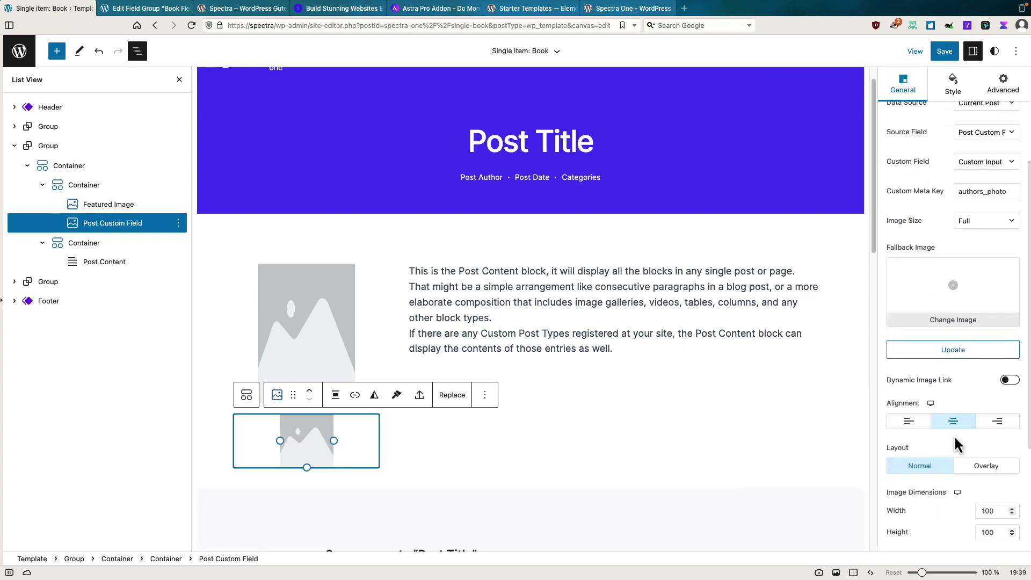
click(945, 52)
click(943, 56)
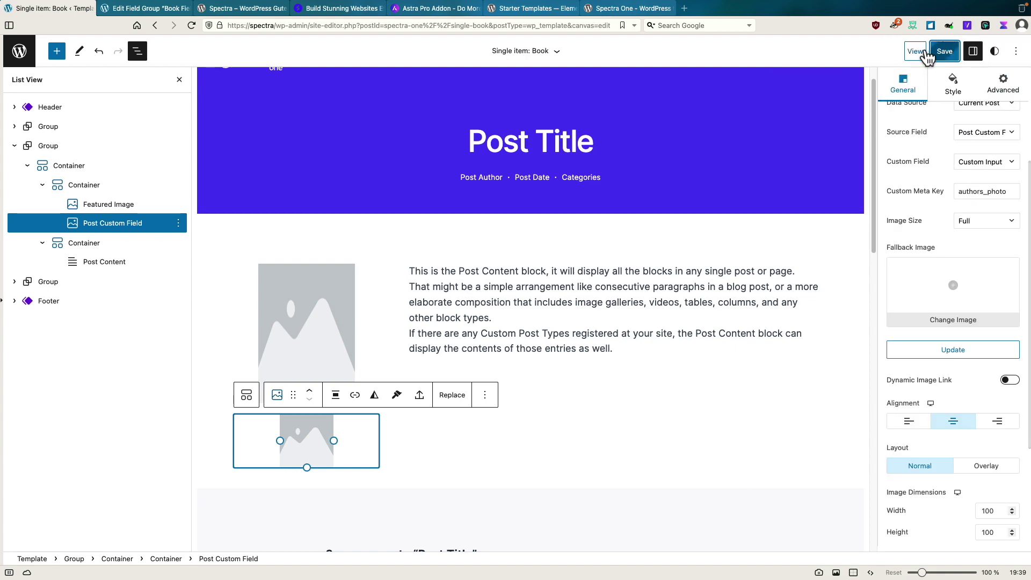
- Leave the ACF field group for the site's front end and open the book archive page
click(166, 8)
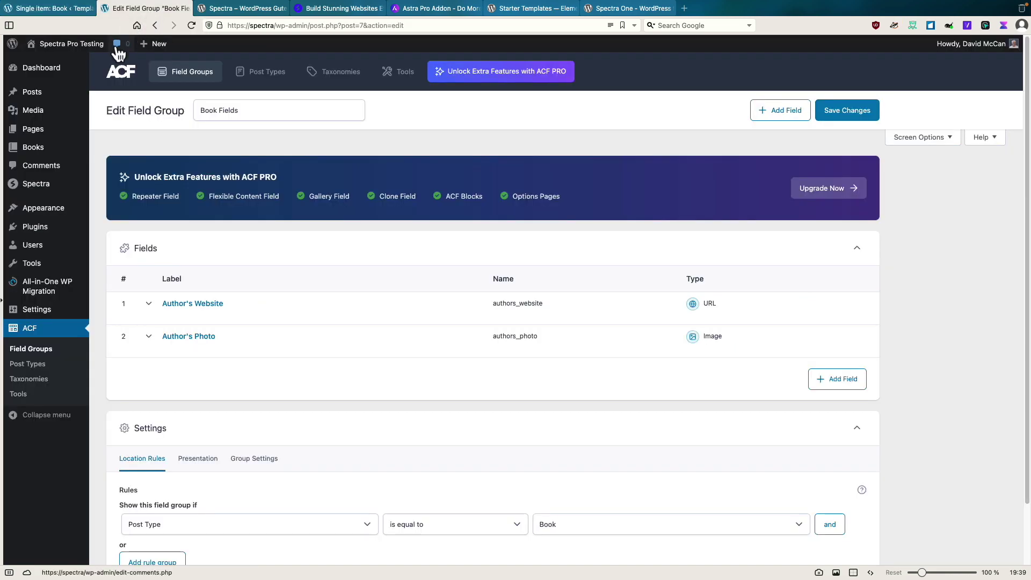
click(99, 47)
click(311, 25)
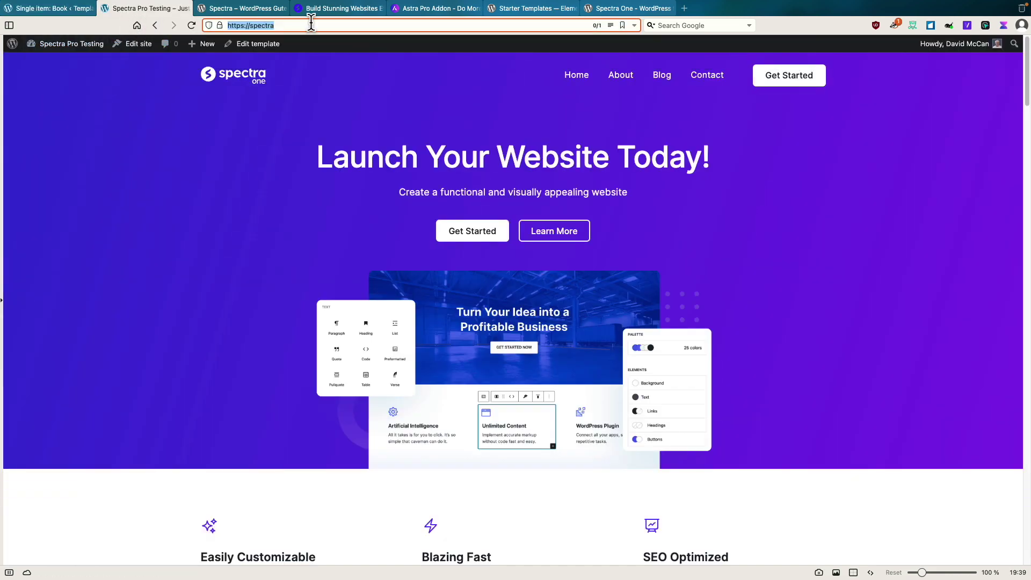
text(/books)
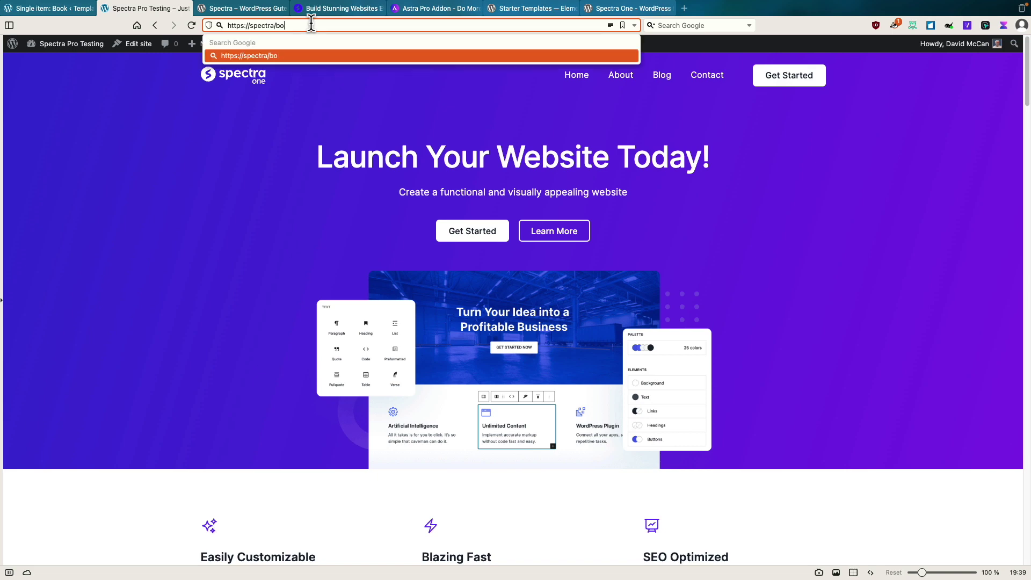
key(Return)
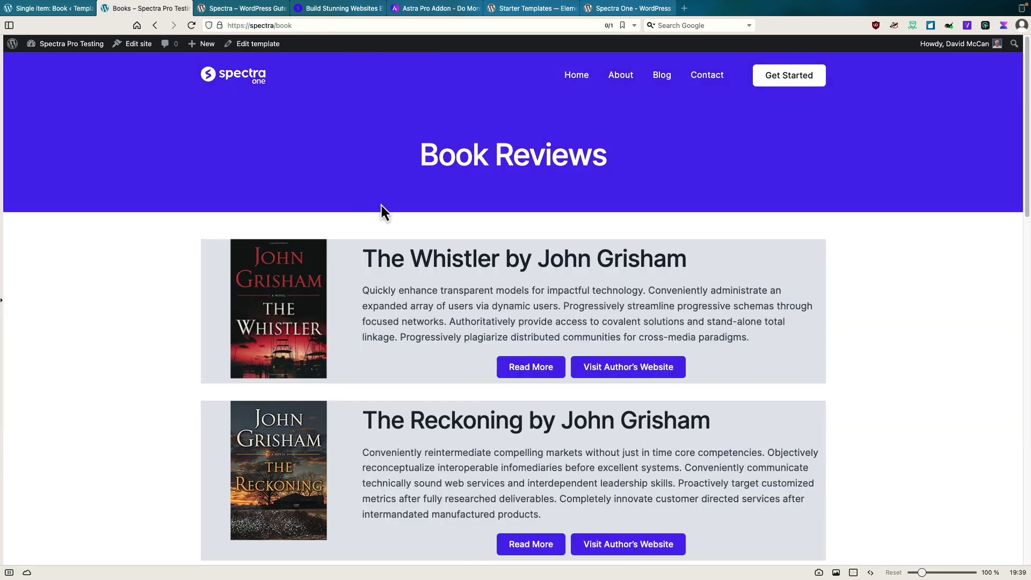
- Open the full Fire & Blood review from the archive and examine its layout, cover, author's photo and text
scroll(487, 278, down, 5)
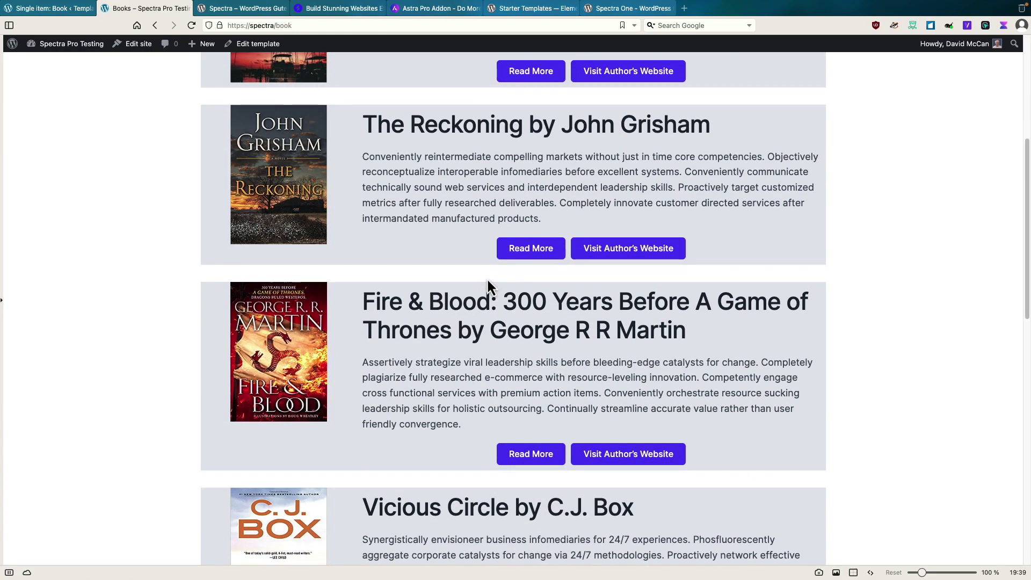
click(525, 455)
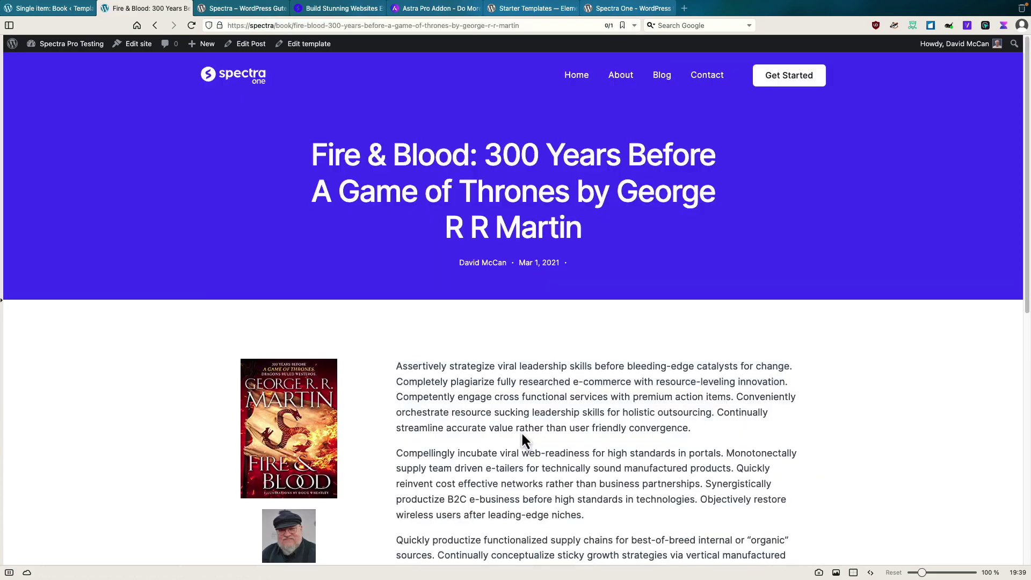
scroll(512, 387, down, 3)
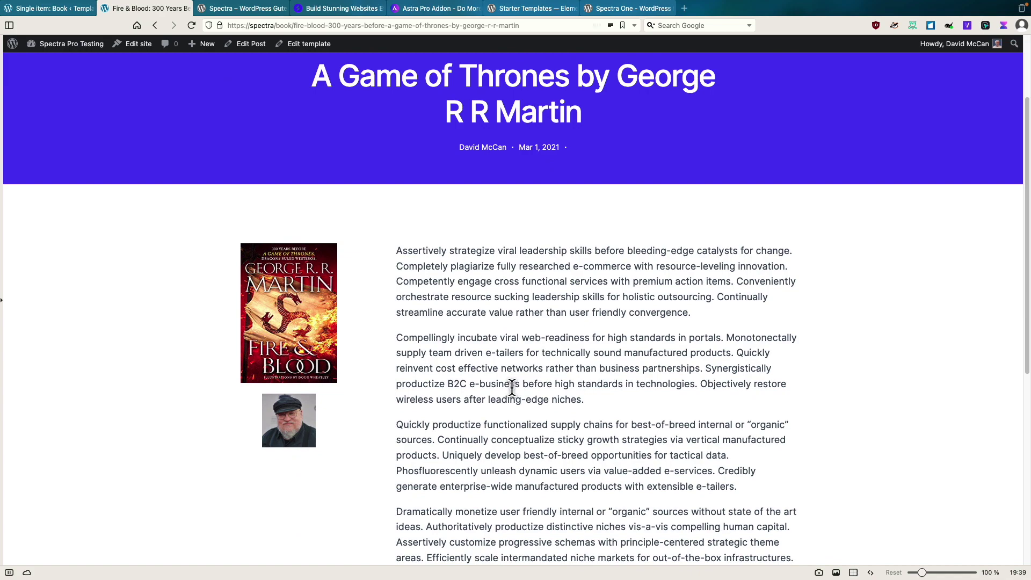
scroll(512, 387, down, 7)
scroll(512, 387, up, 5)
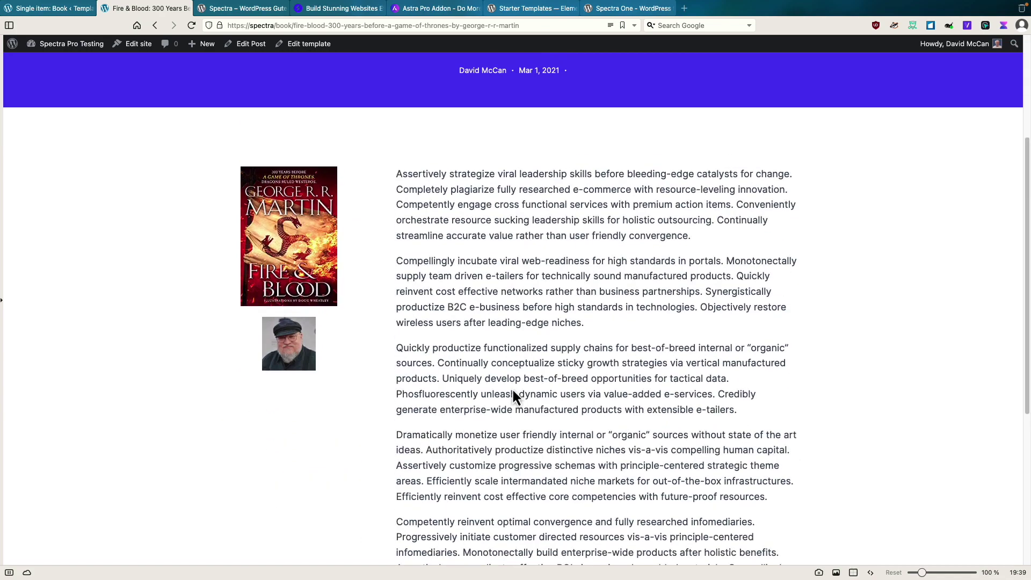
scroll(508, 386, up, 4)
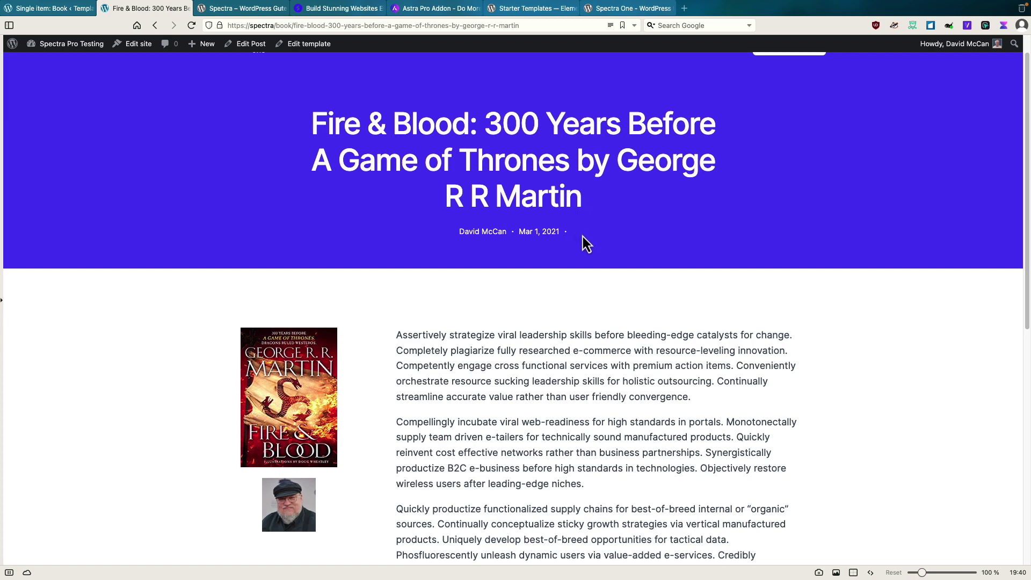
- Return to the Single item: Book template and insert a Genres taxonomy block after Categories in the post meta row
click(54, 8)
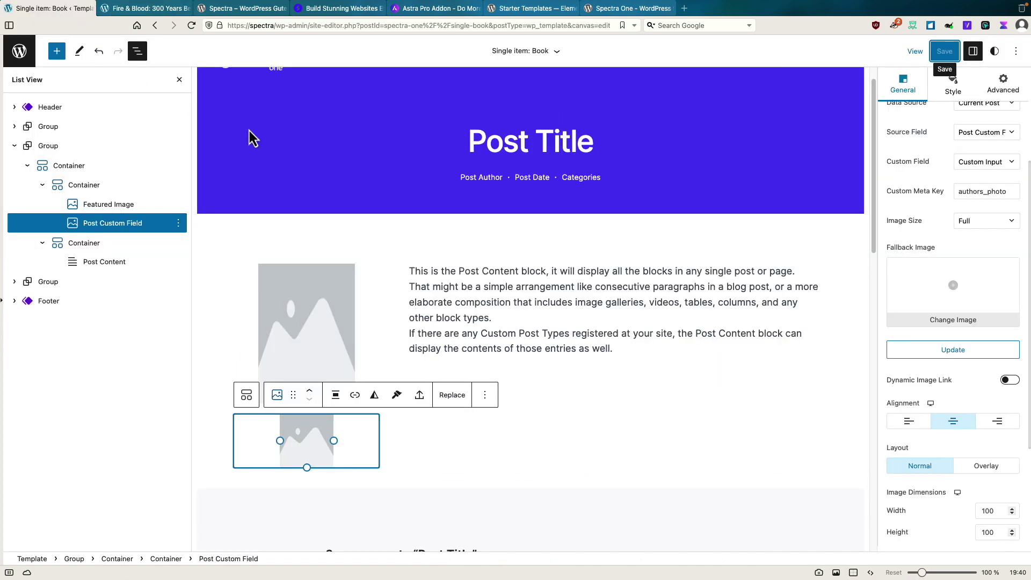
click(591, 179)
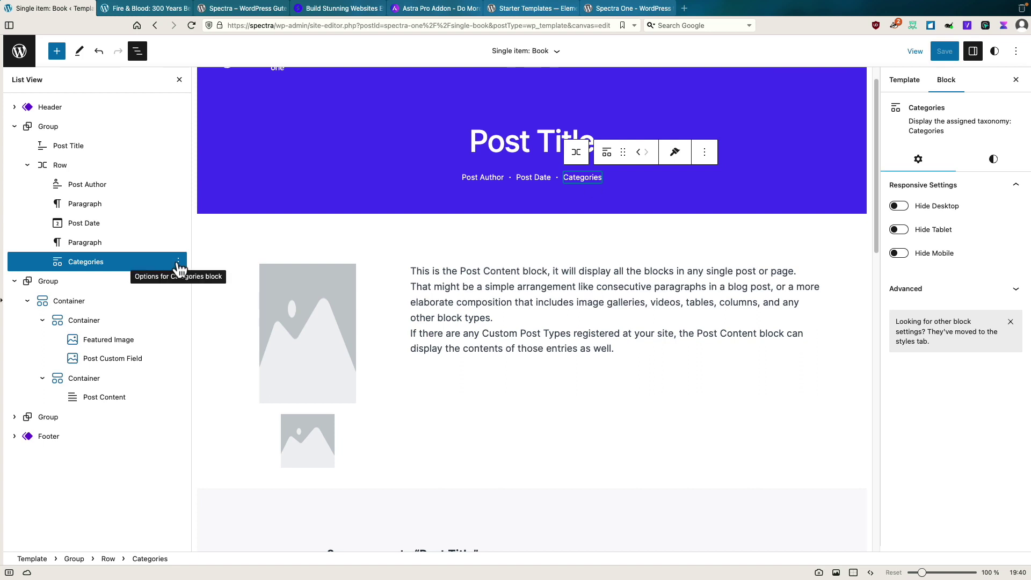
key(super+alt+y)
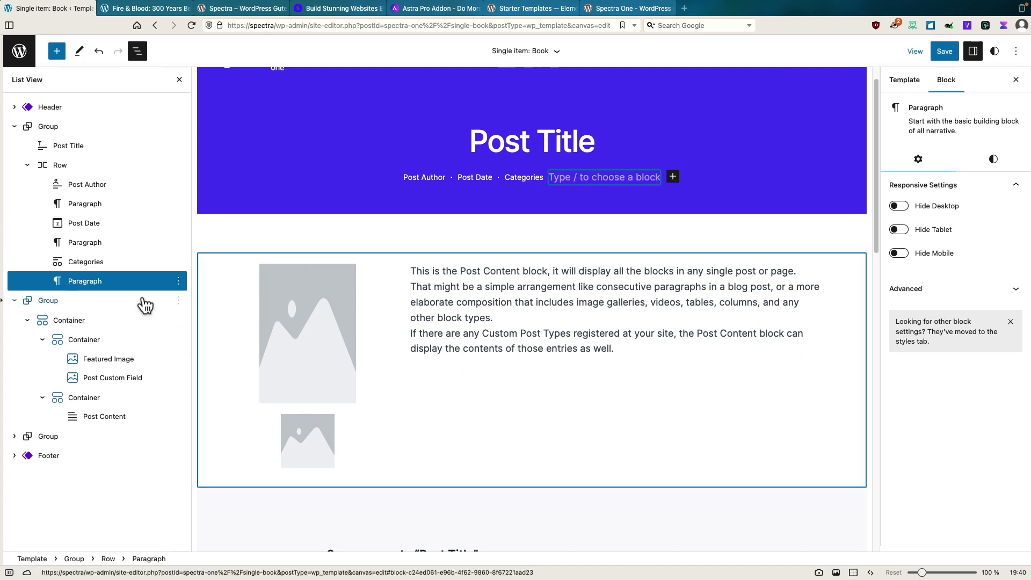
text(/tax)
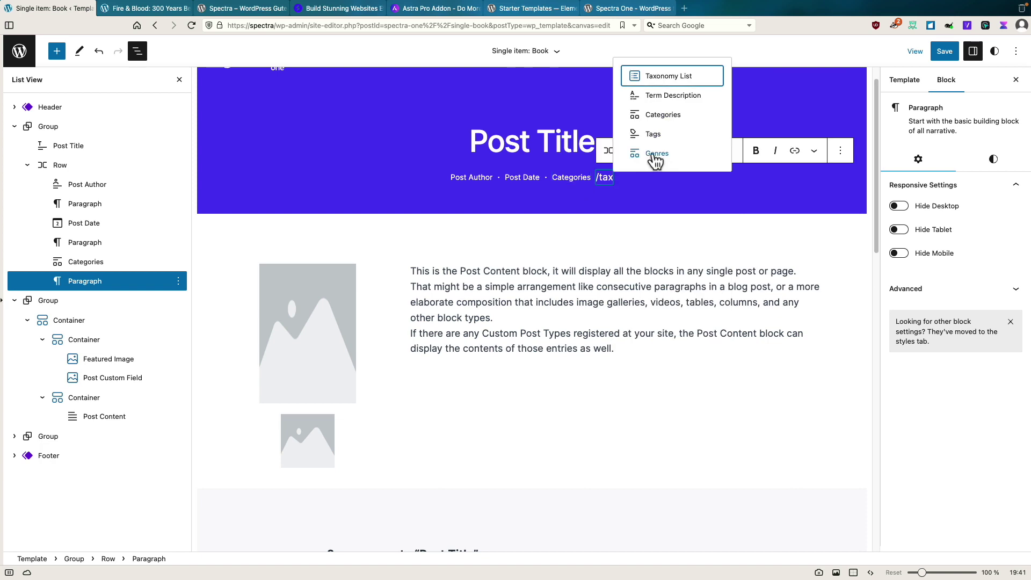
click(655, 155)
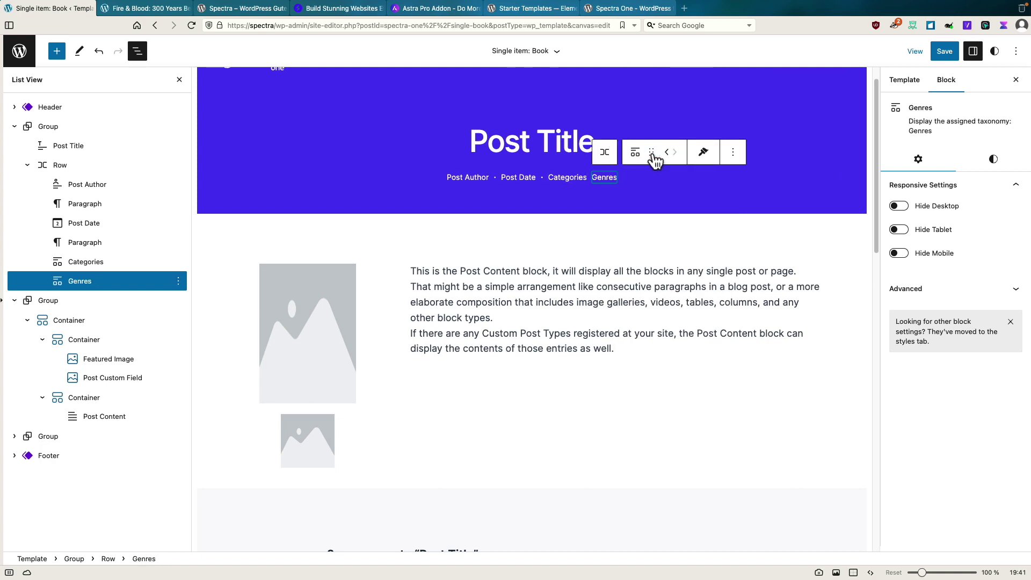
- Duplicate the separator paragraph before Categories and move the copy between Categories and Genres
click(548, 183)
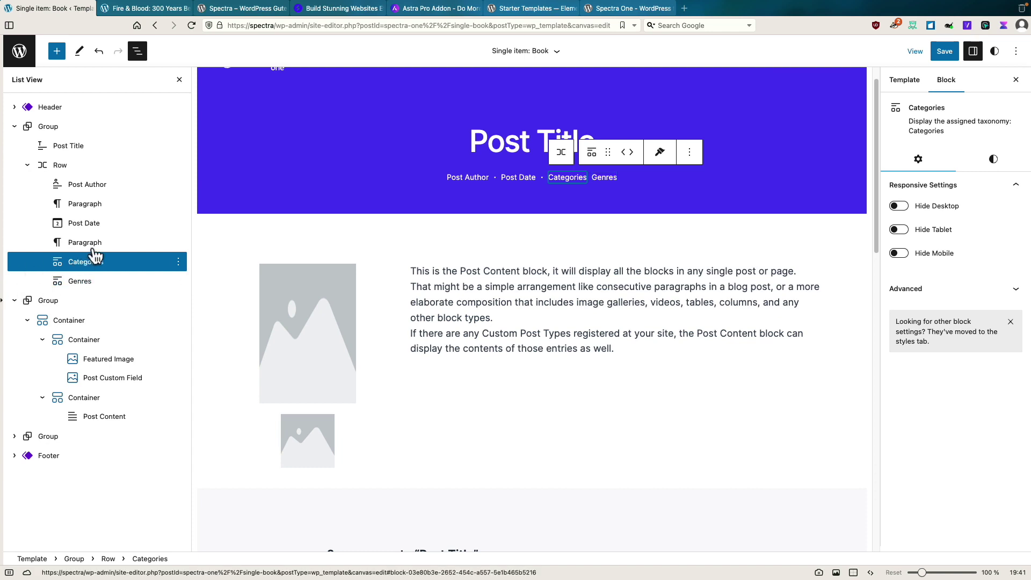
click(129, 243)
click(178, 243)
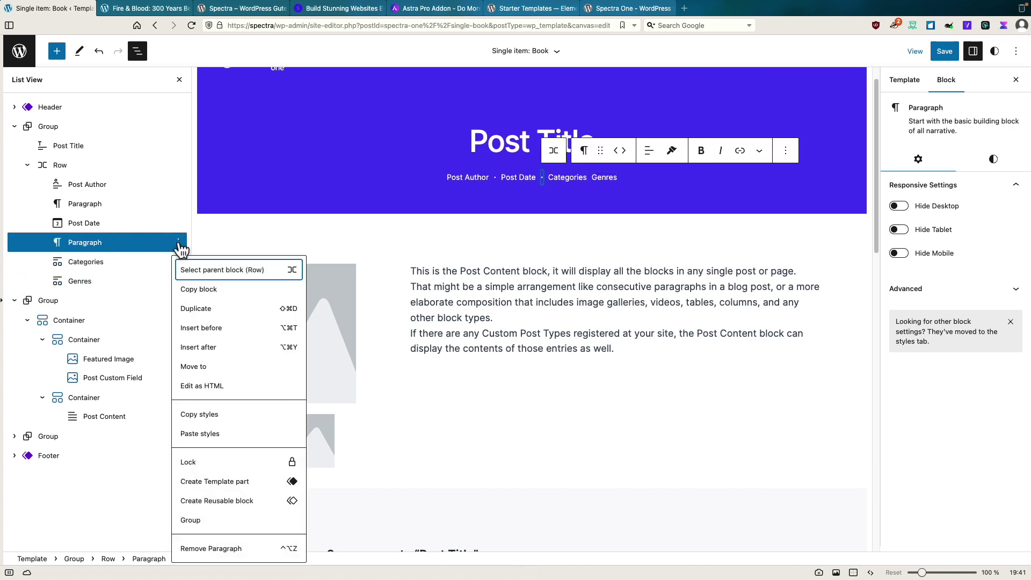
click(196, 309)
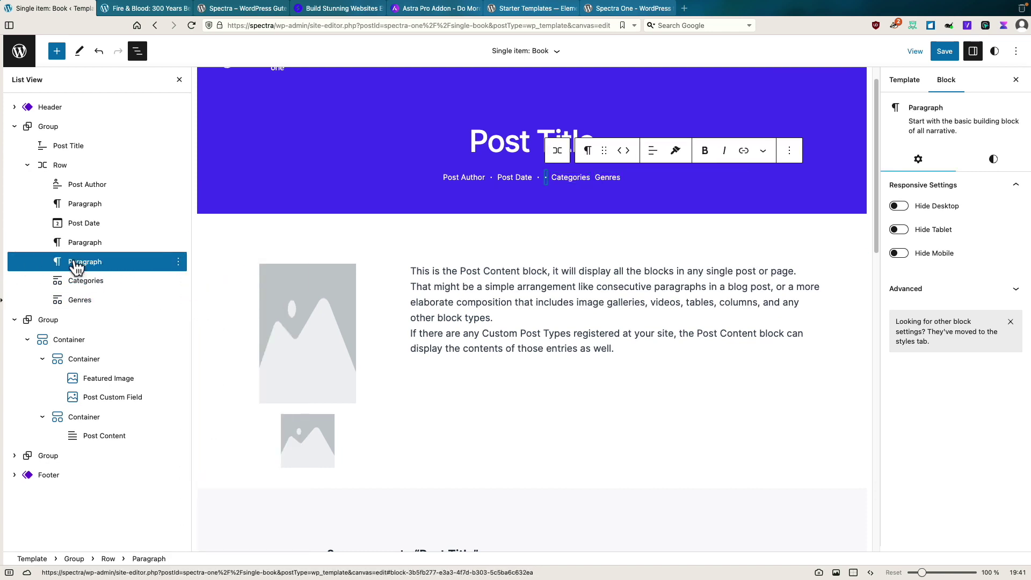
drag(80, 264, 78, 278)
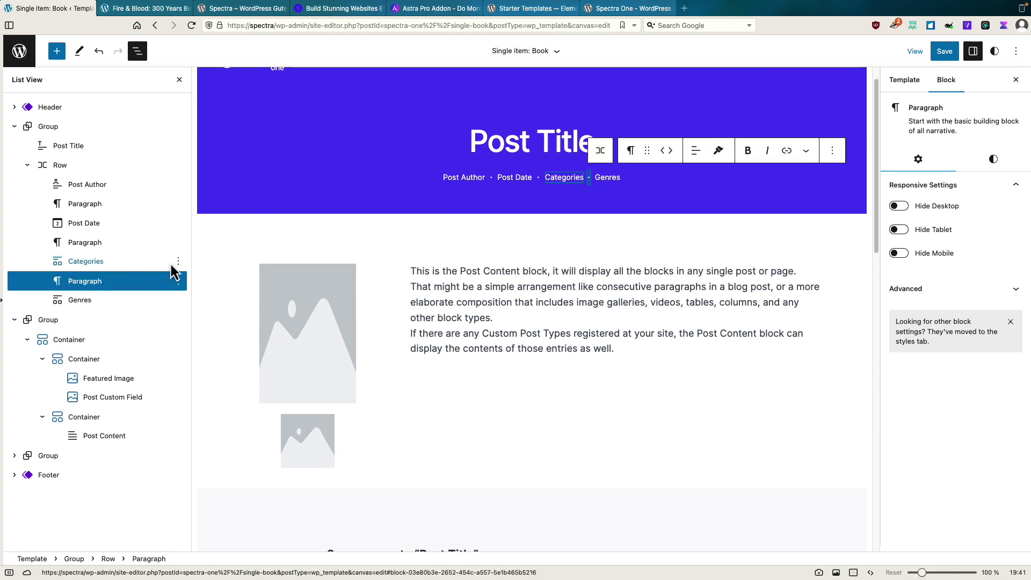
- Save the template and reload the Fire & Blood page to check its post meta line
click(940, 52)
click(933, 54)
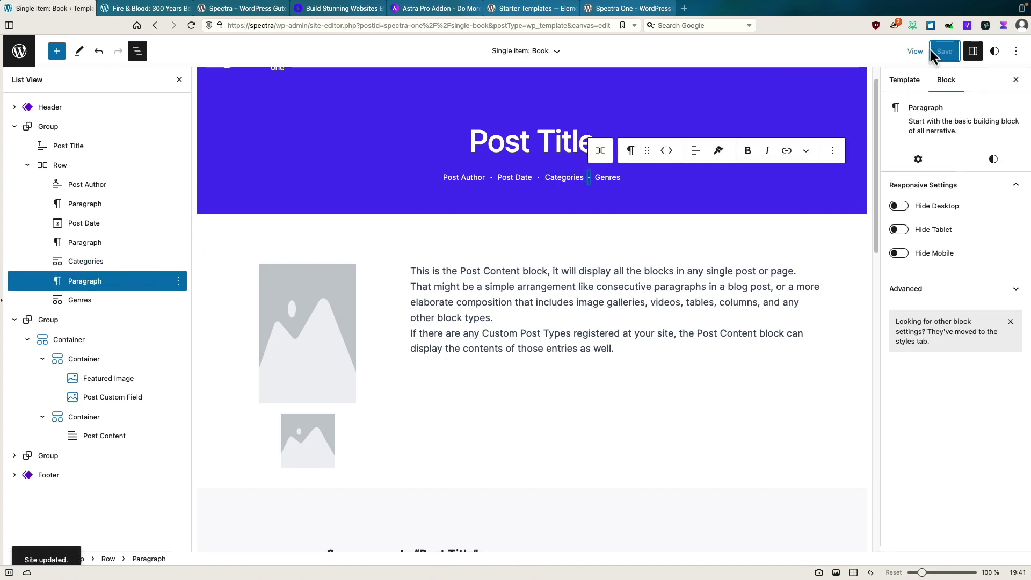
click(170, 12)
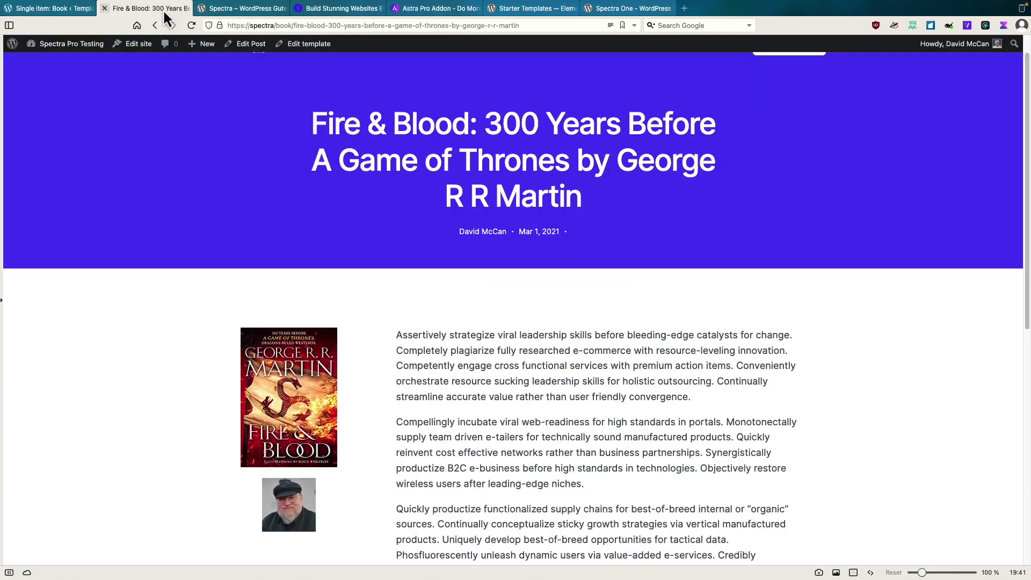
click(193, 26)
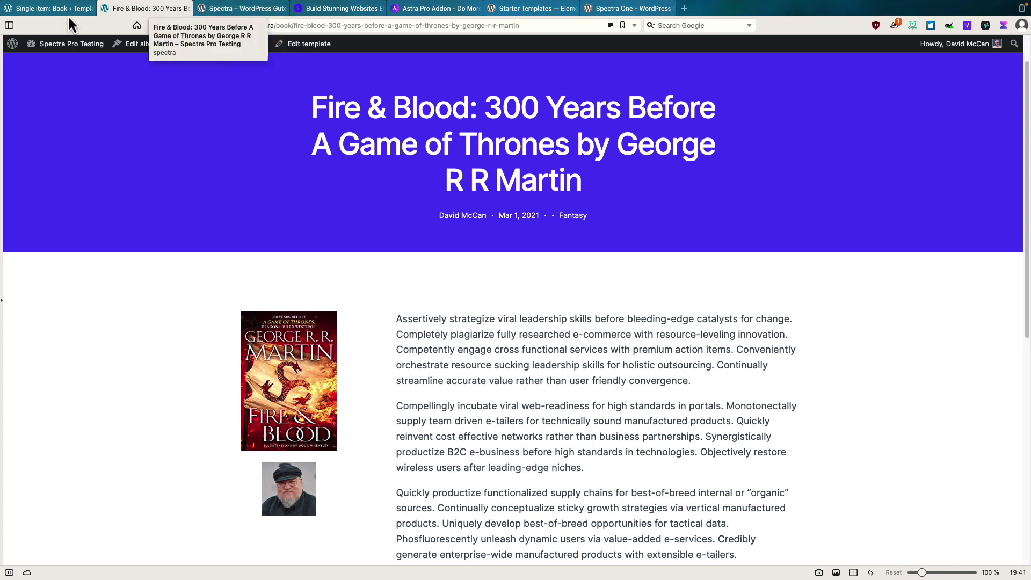
- Remove the Categories block and the separator paragraph before it from the template's post meta row
click(32, 8)
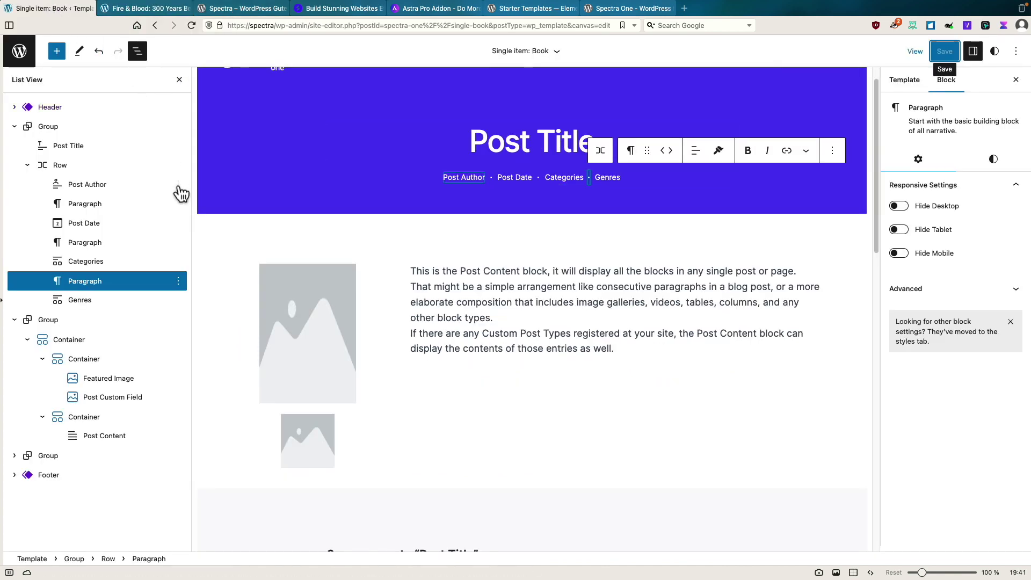
click(181, 264)
click(180, 263)
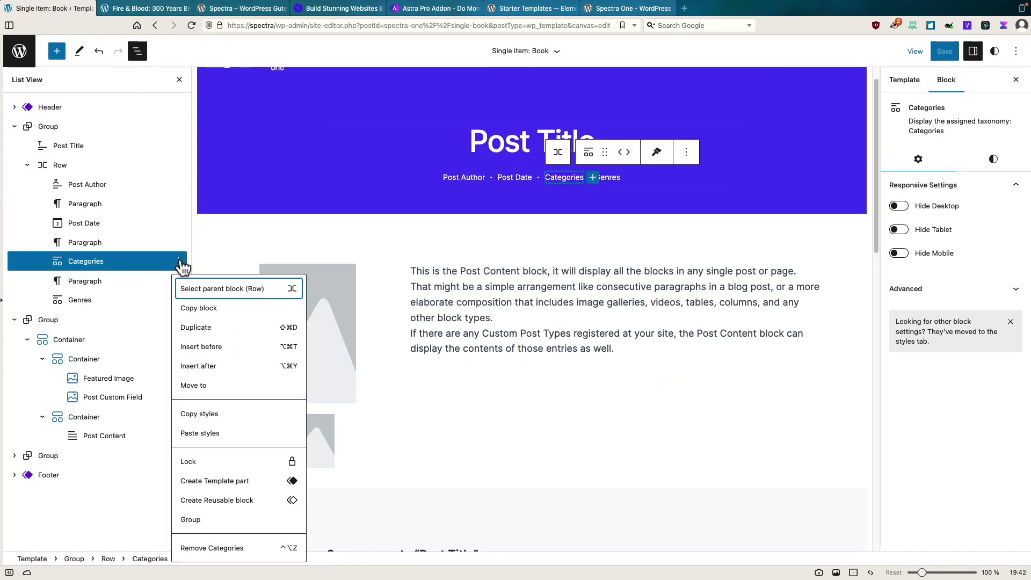
click(234, 549)
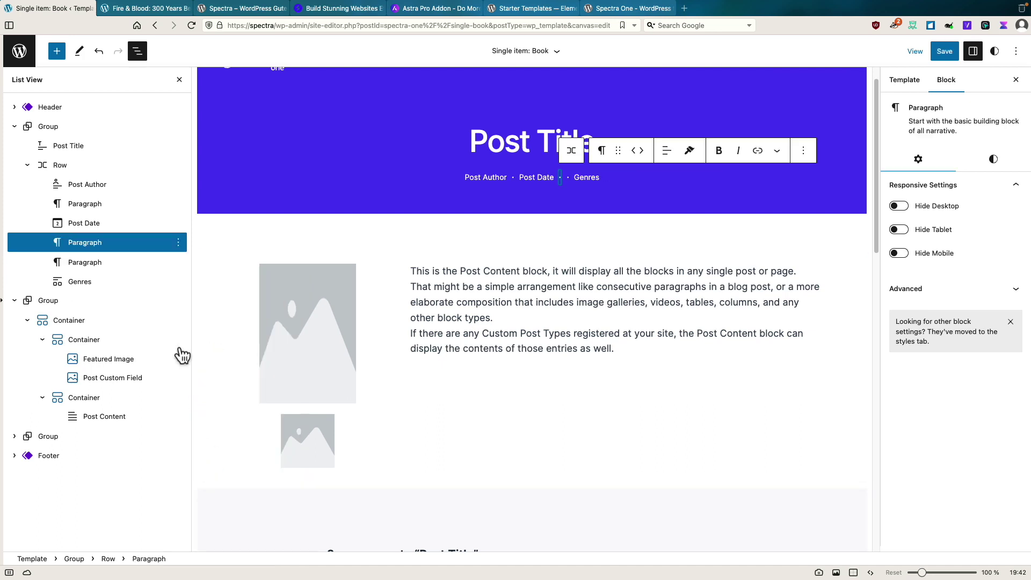
click(178, 242)
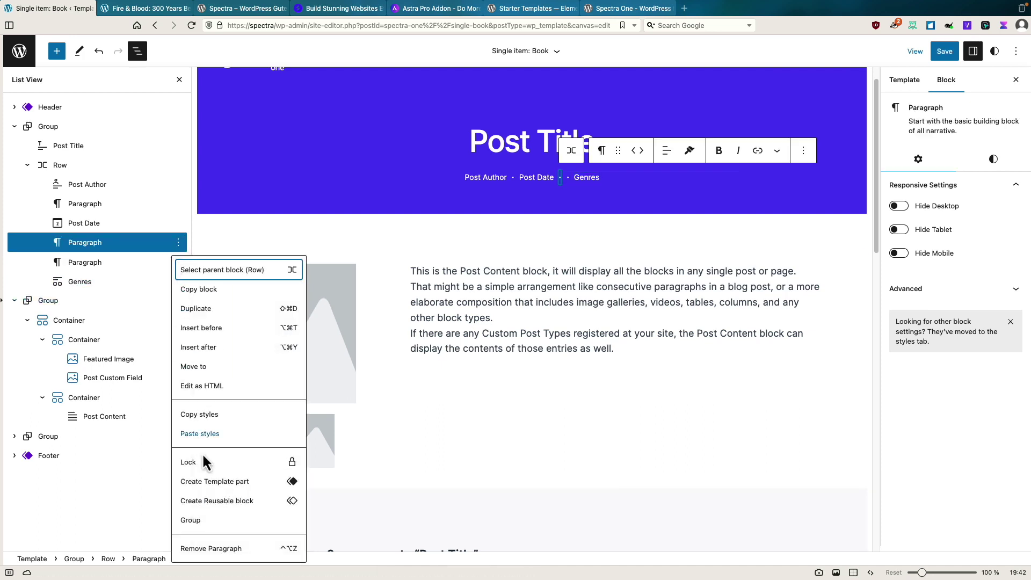
click(210, 549)
- Save the Single item: Book template and reload the Fire & Blood page to review the finished layout from header to footer
click(945, 49)
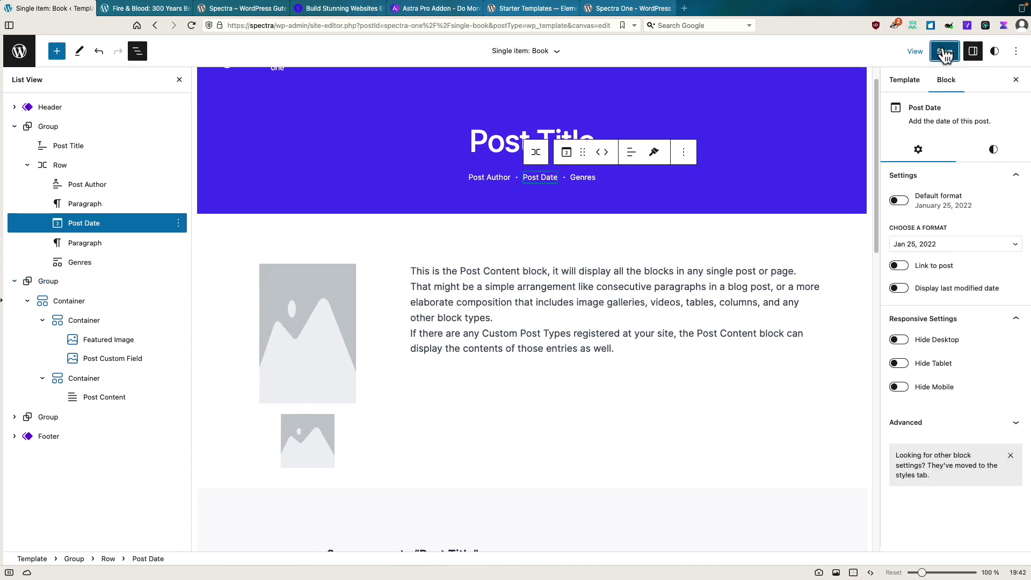
click(944, 49)
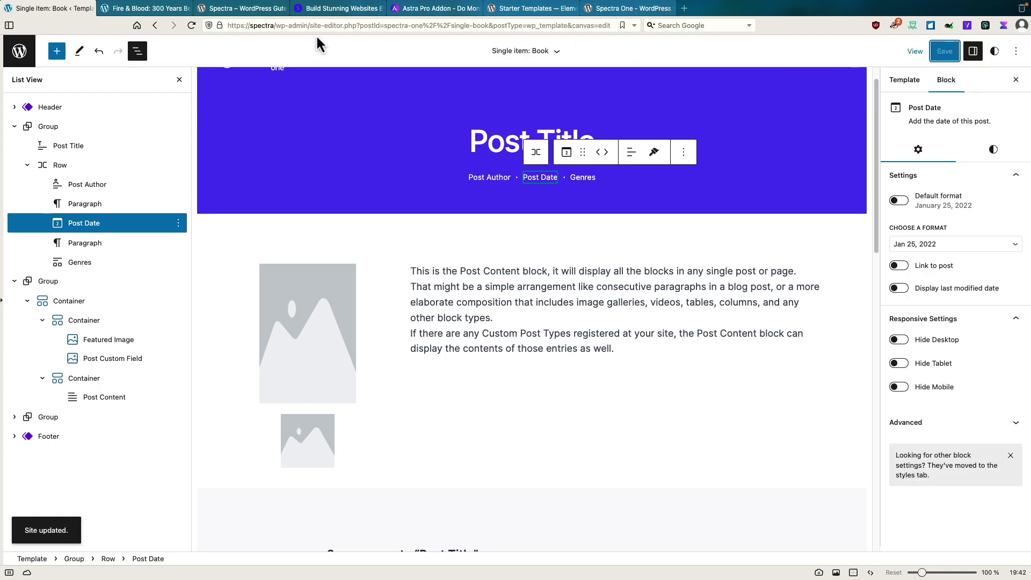
click(151, 9)
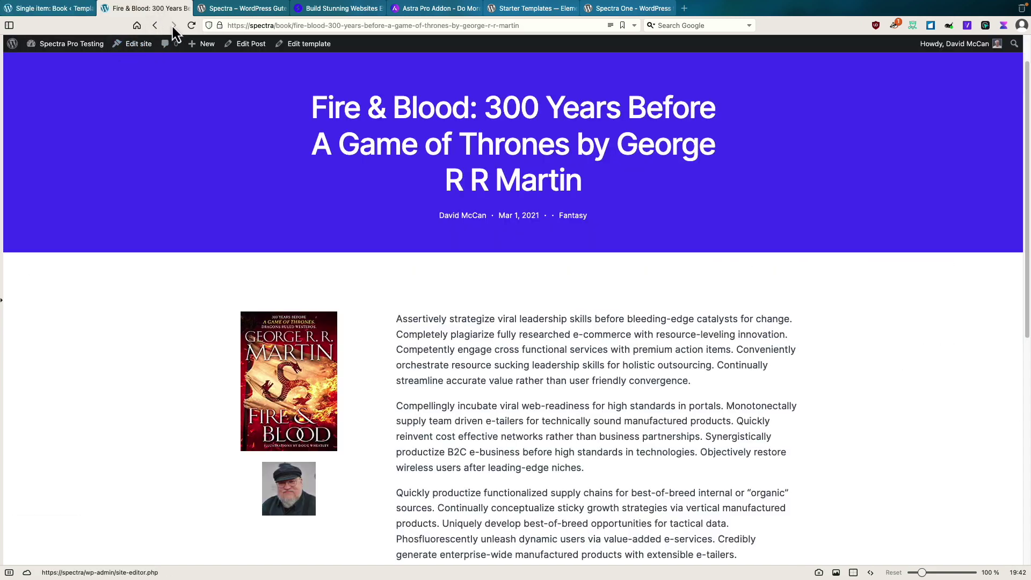
click(191, 25)
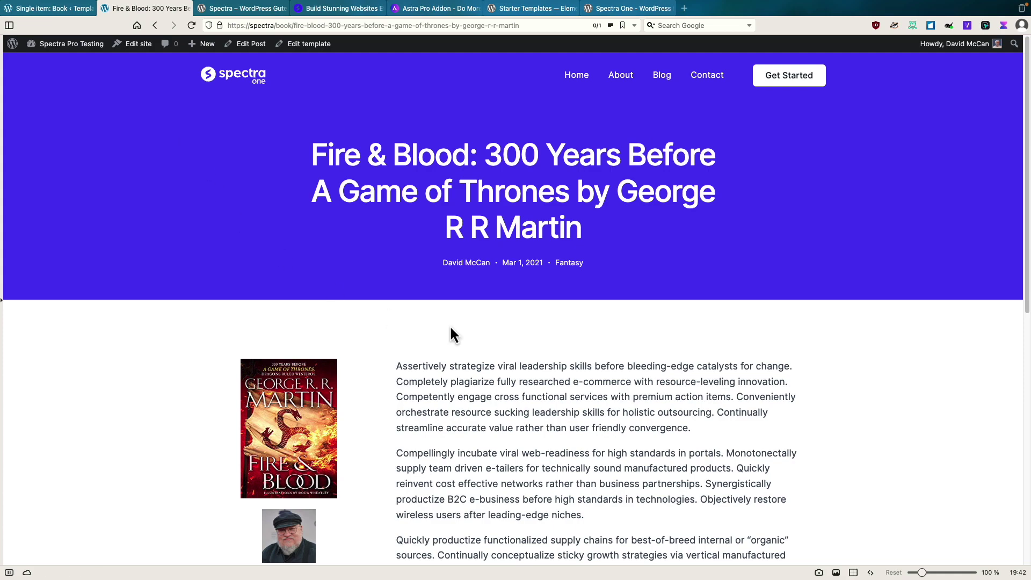
scroll(640, 247, down, 8)
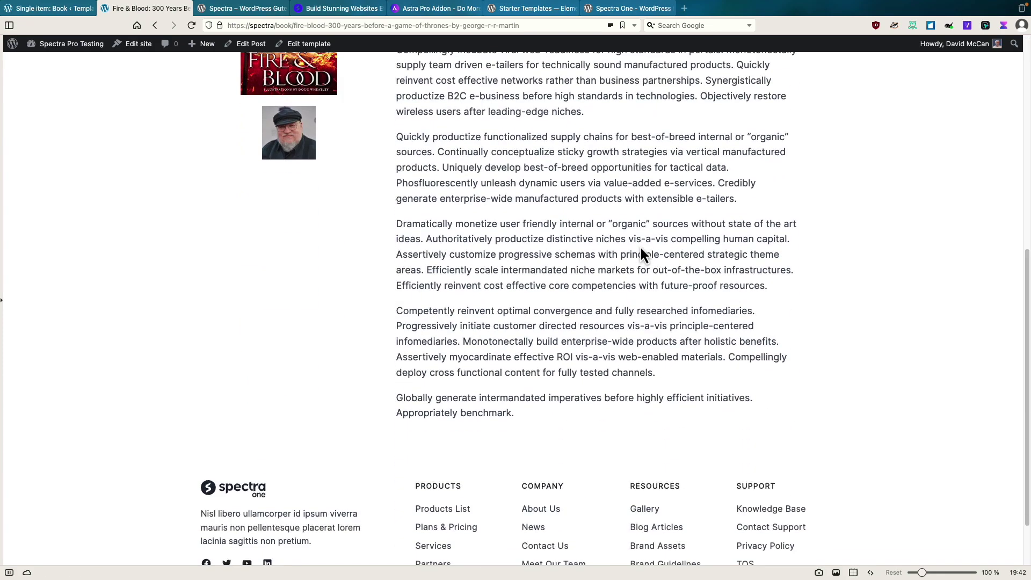
scroll(639, 246, up, 8)
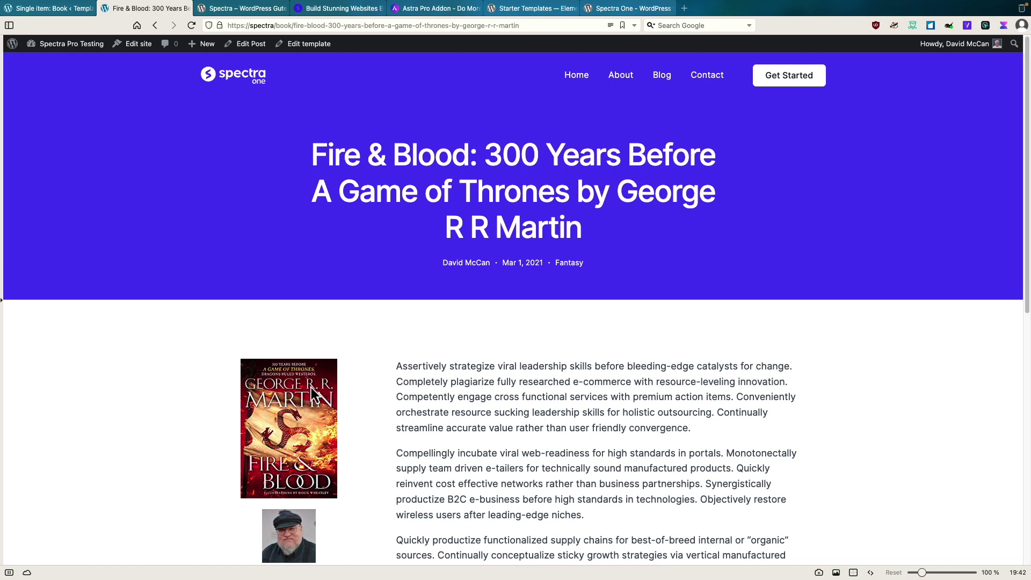
scroll(316, 392, down, 1)
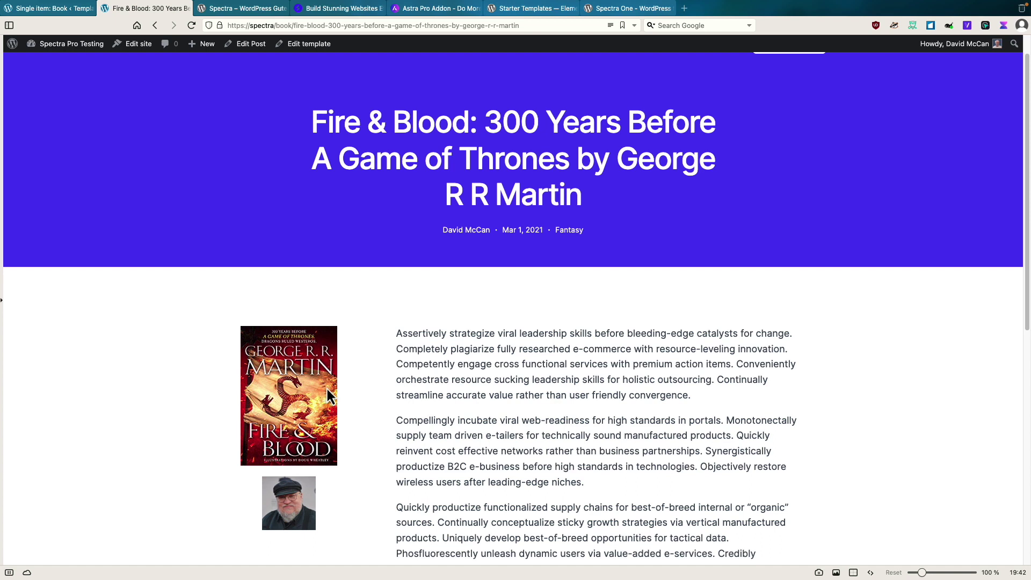
scroll(328, 387, up, 1)
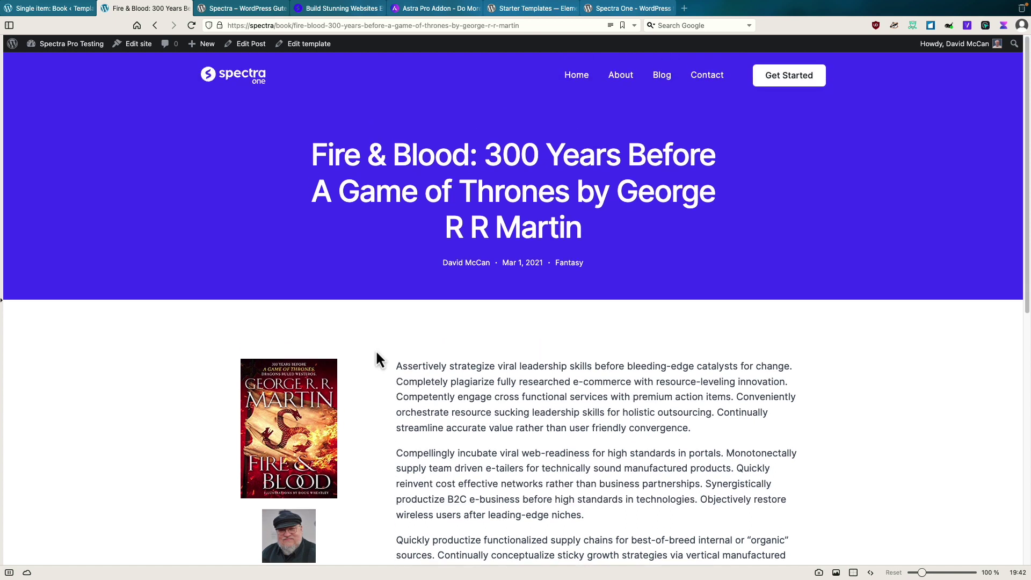